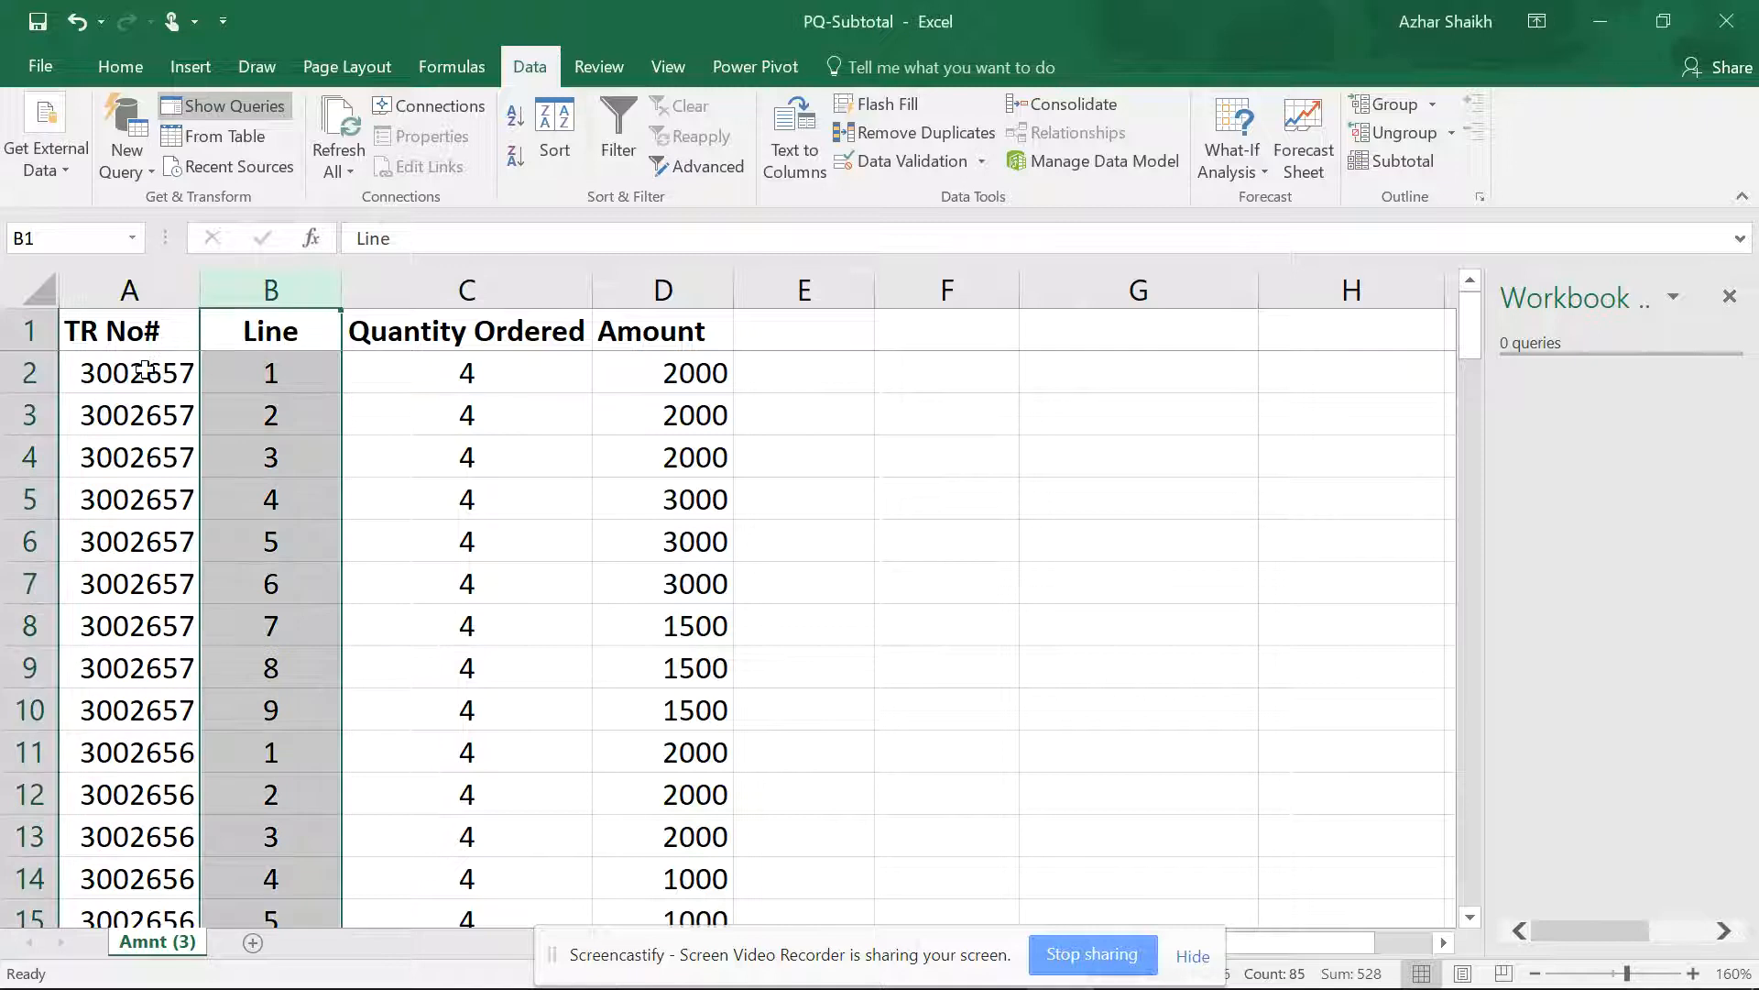
key(ctrl+space)
click(106, 332)
click(153, 568)
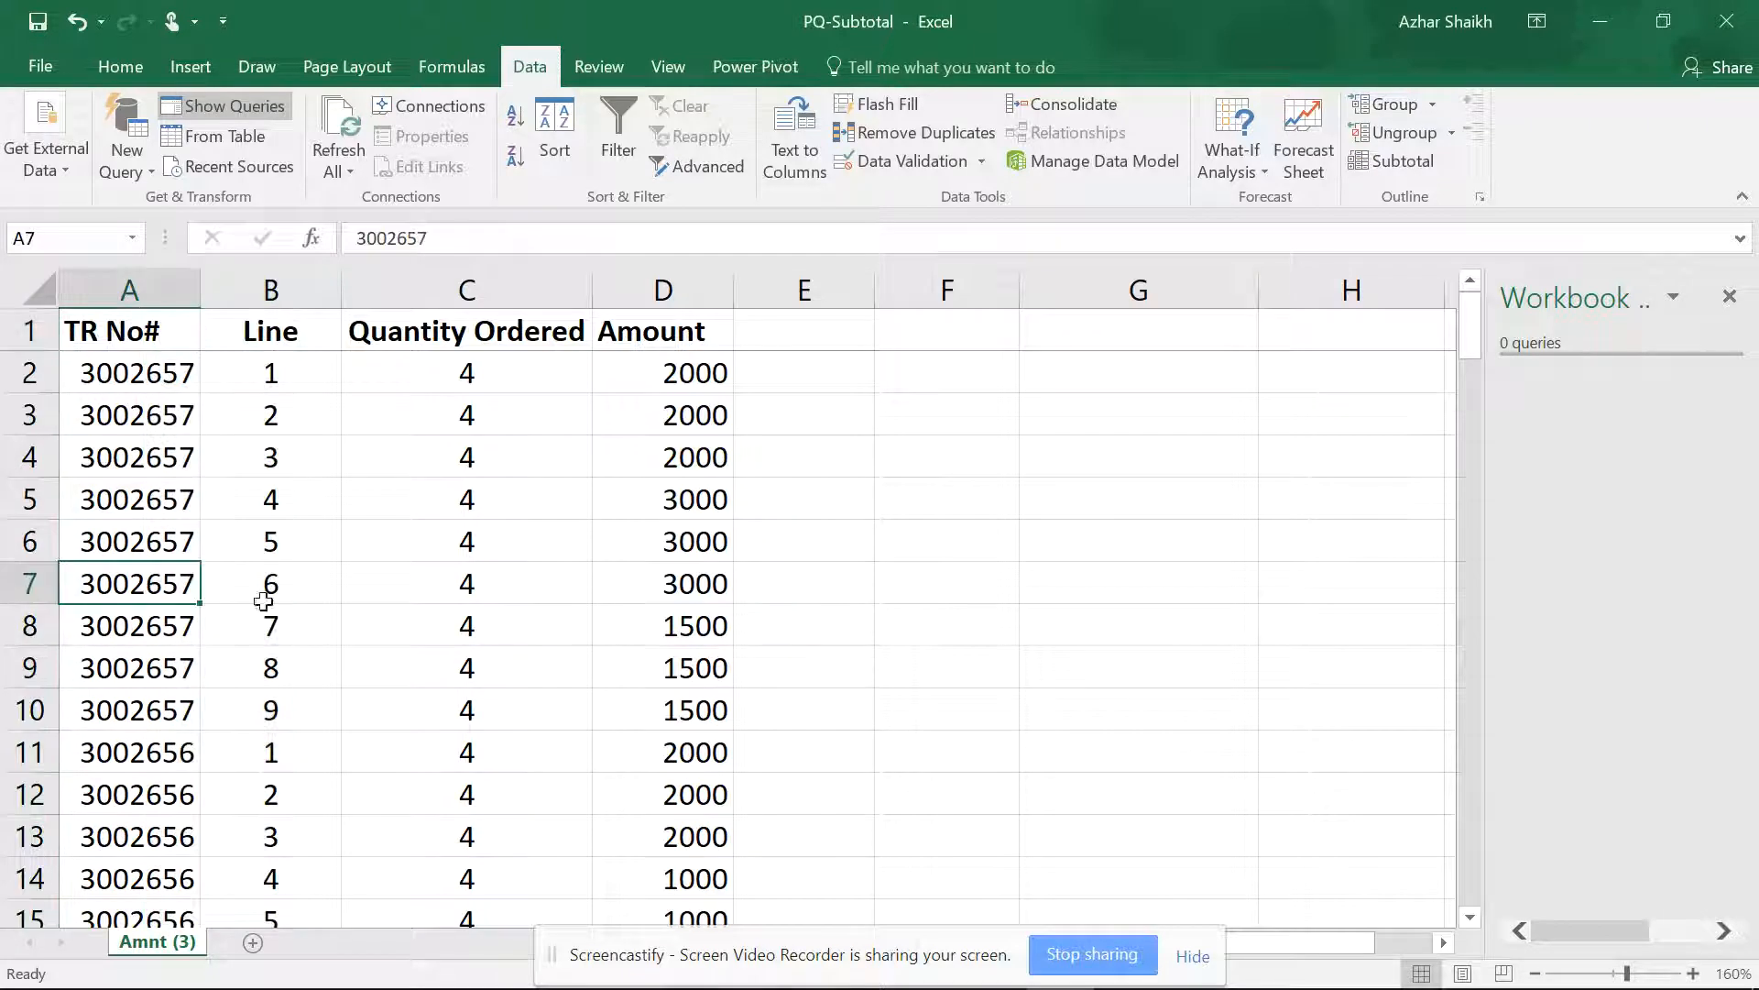
drag(673, 334, 668, 706)
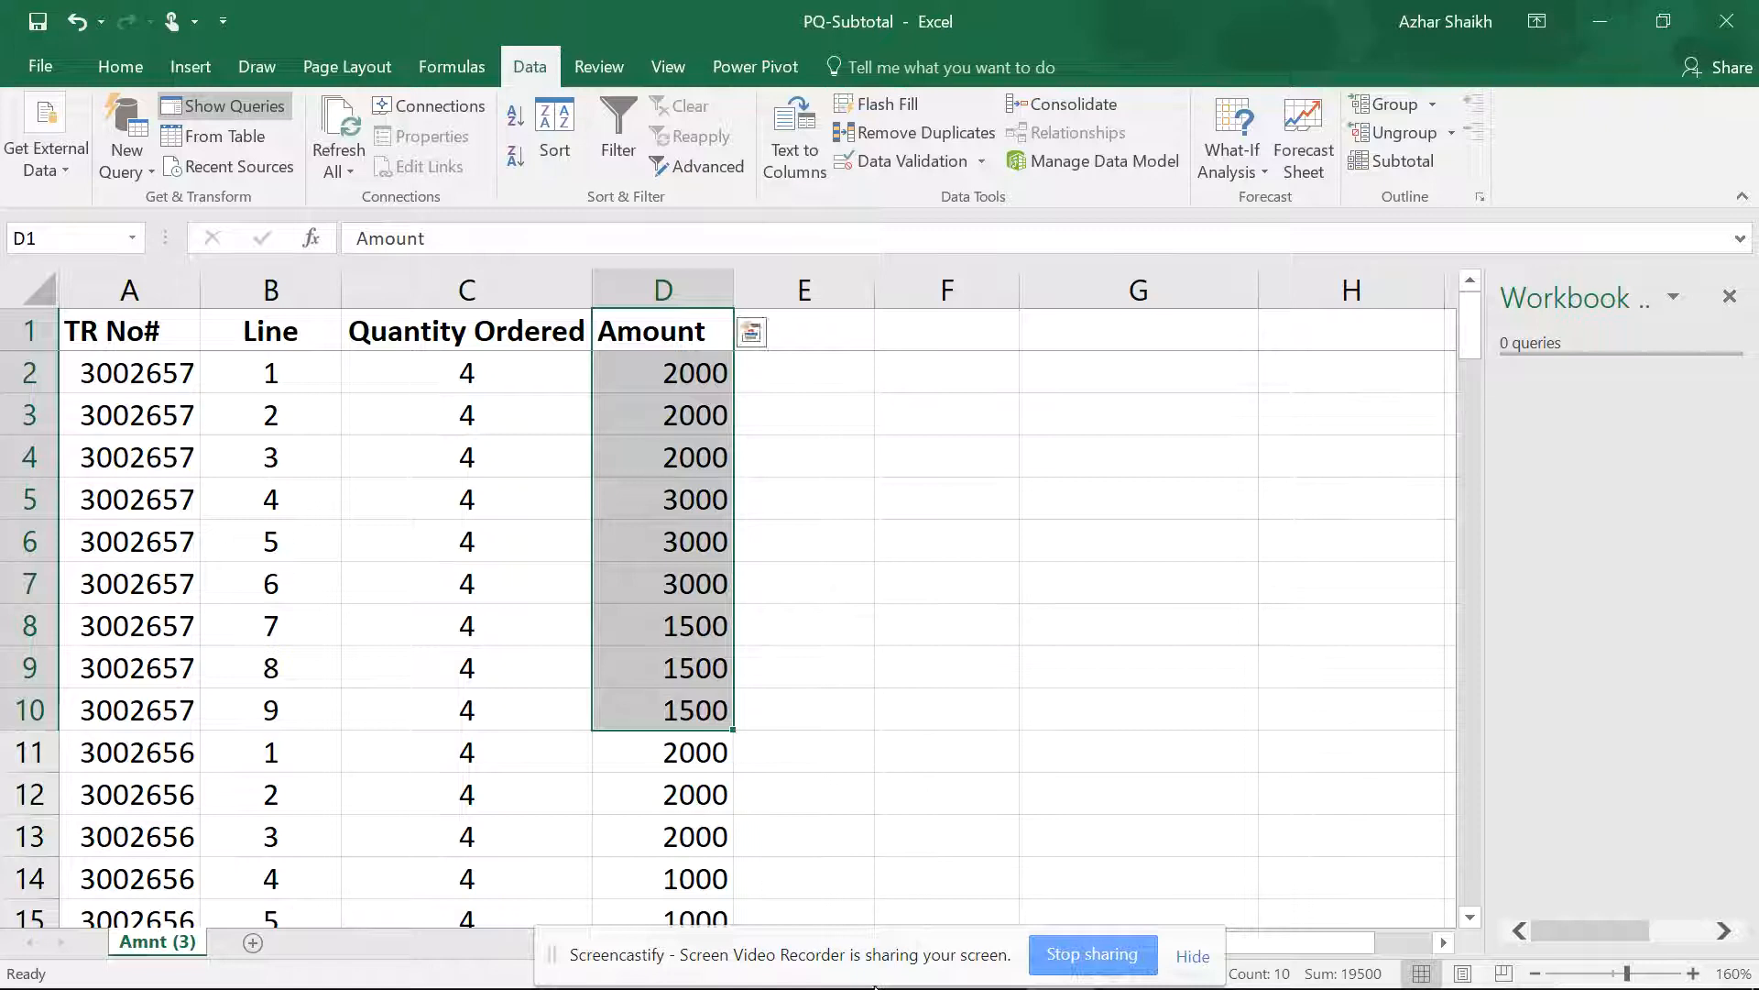
drag(927, 963, 1578, 2)
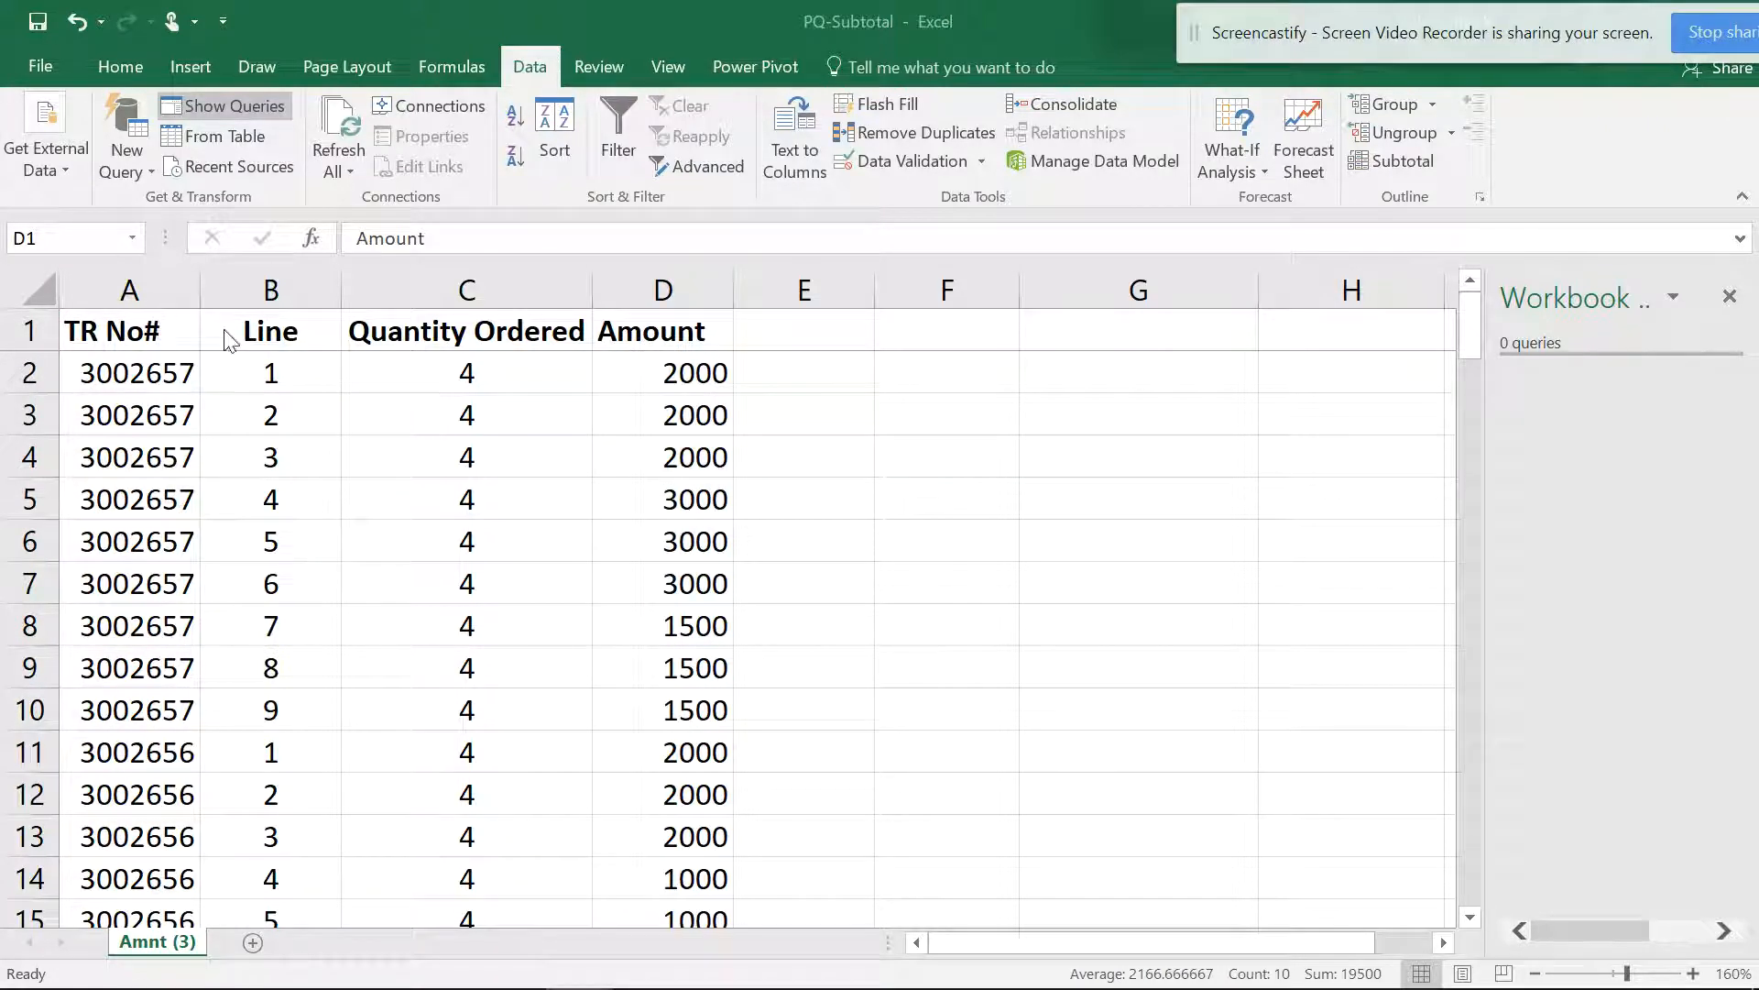
drag(115, 330, 137, 727)
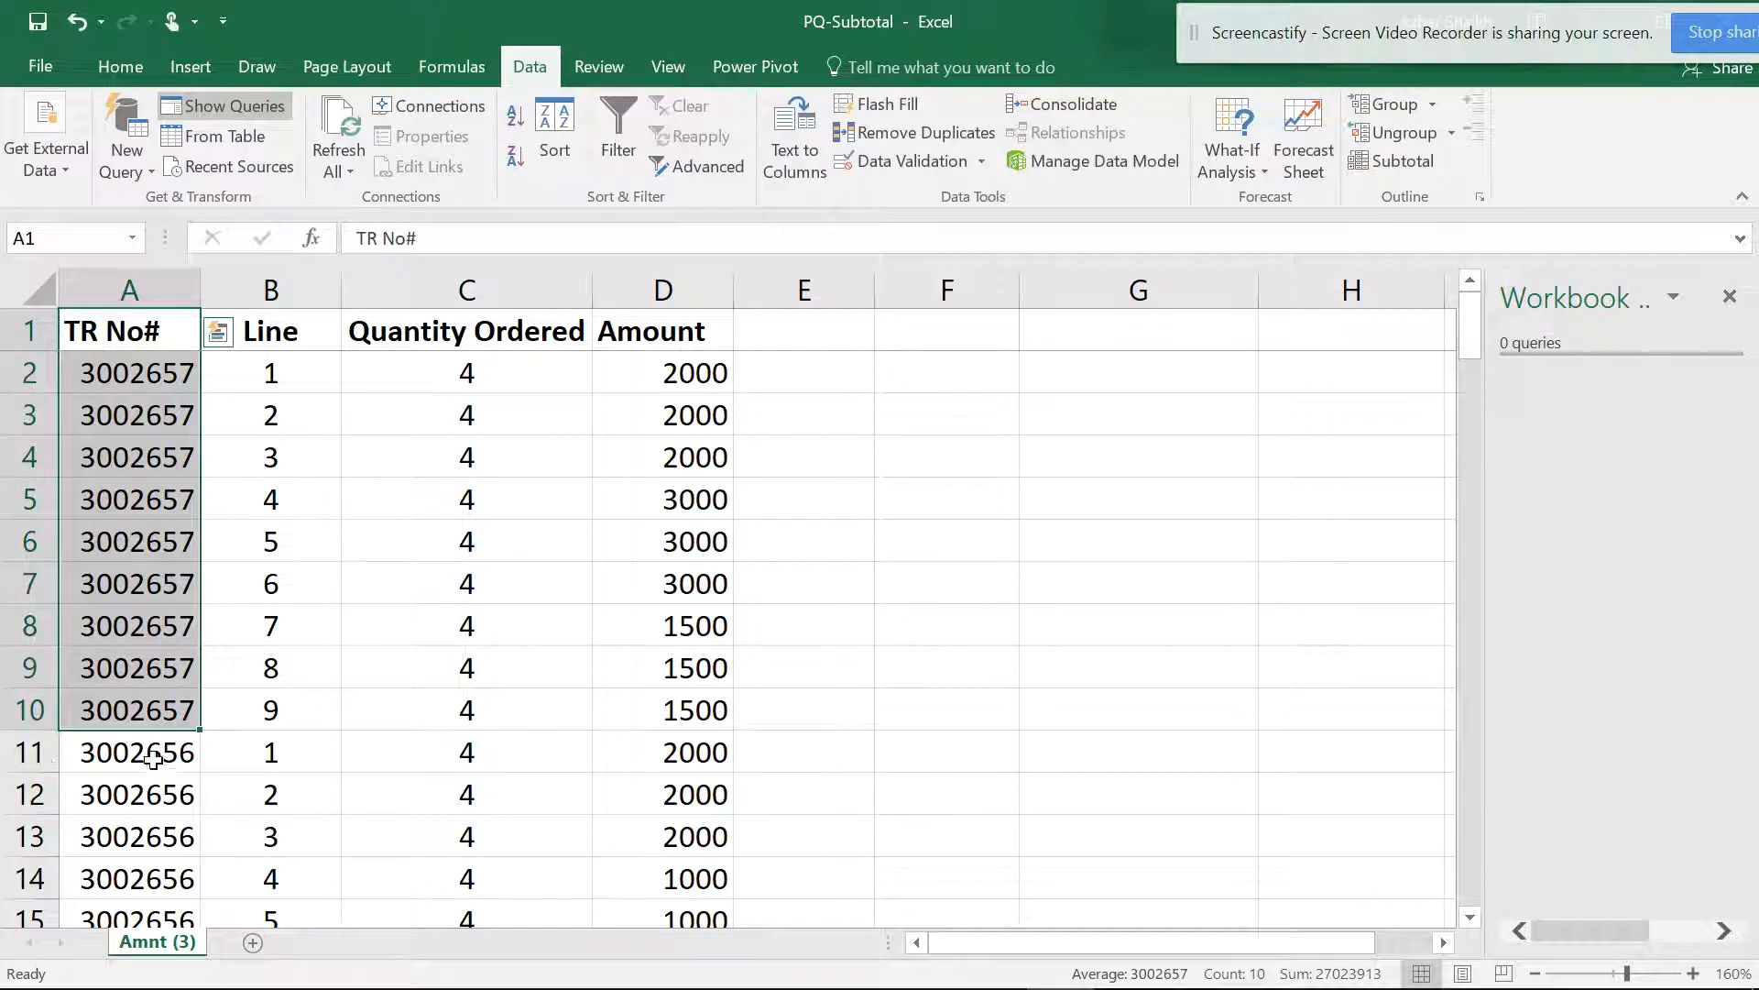
- Insert a blank row at row 11, directly below the first TR No# group
click(23, 752)
right_click(23, 753)
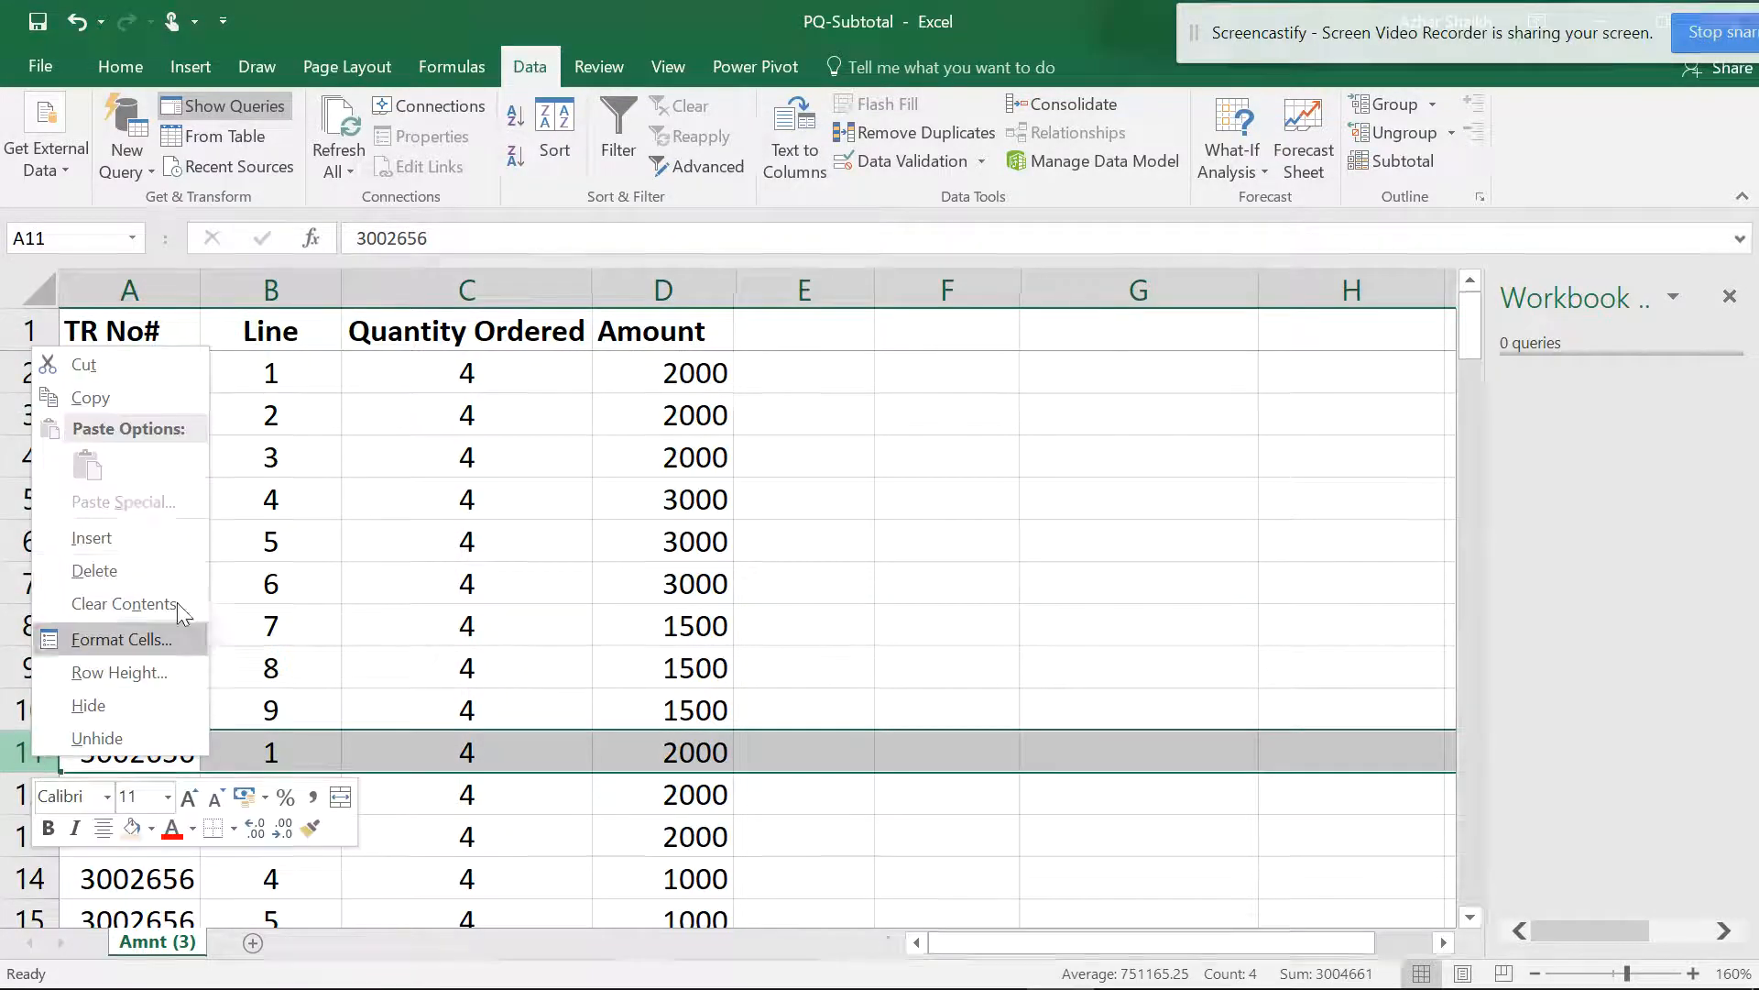
click(189, 556)
key(ctrl+z)
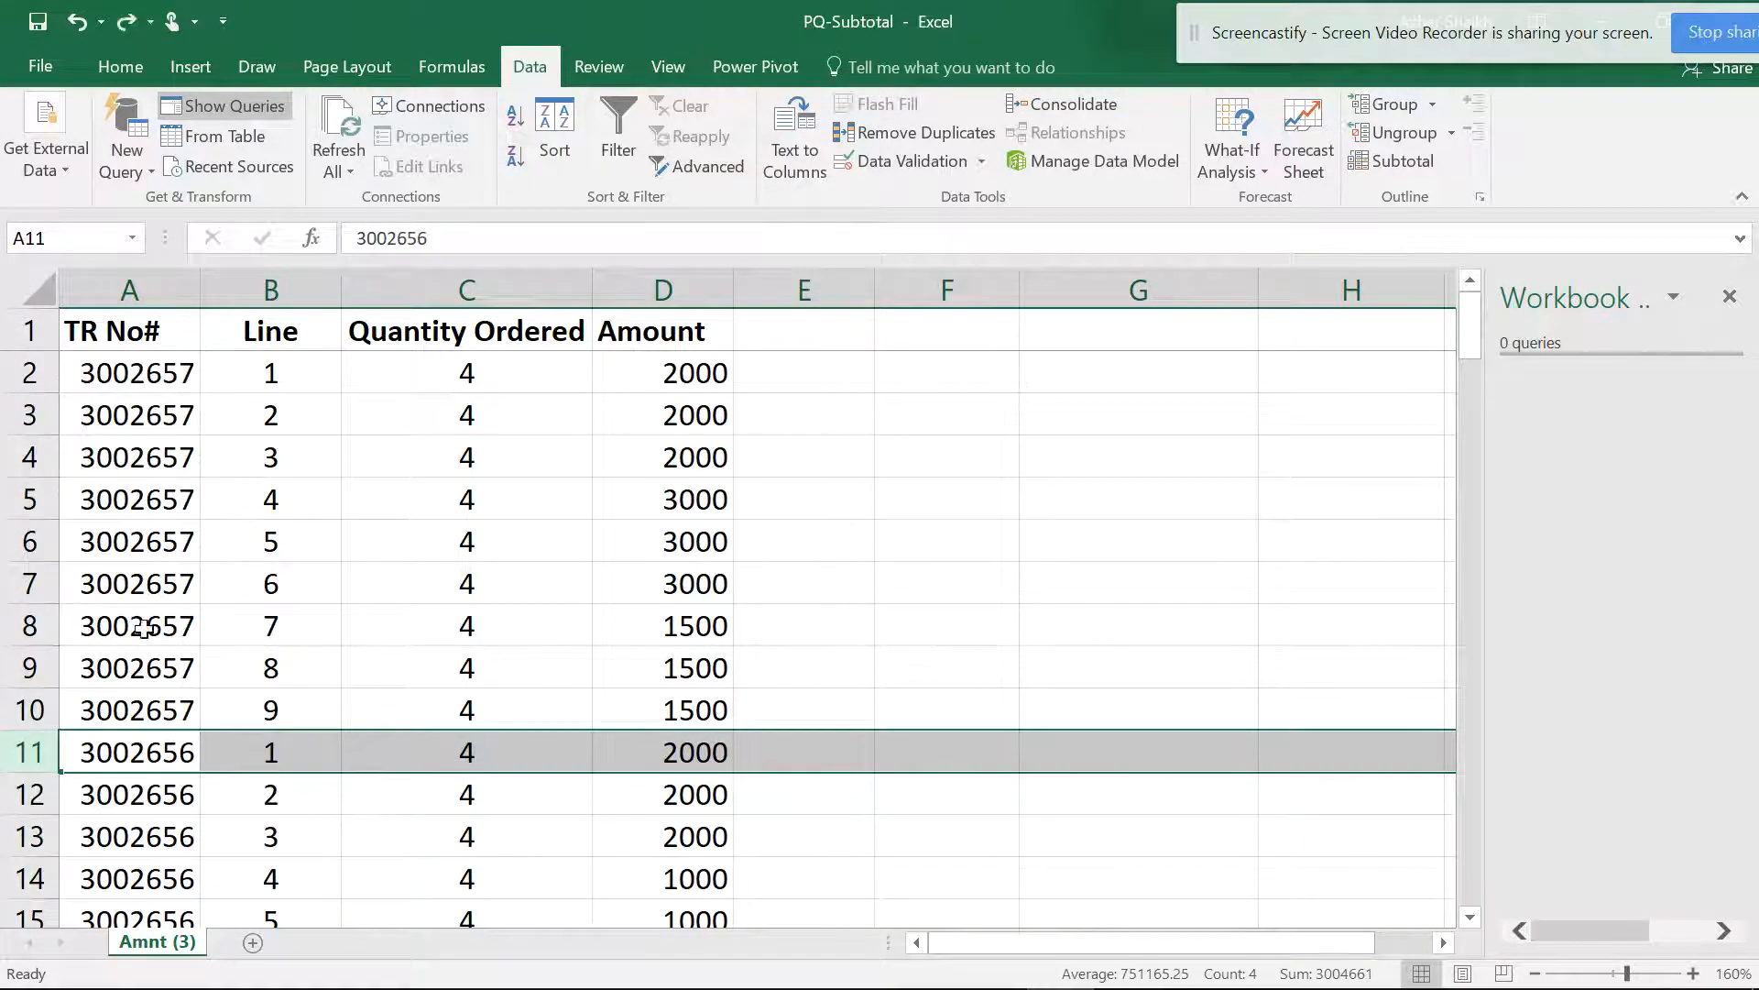
right_click(41, 746)
click(186, 512)
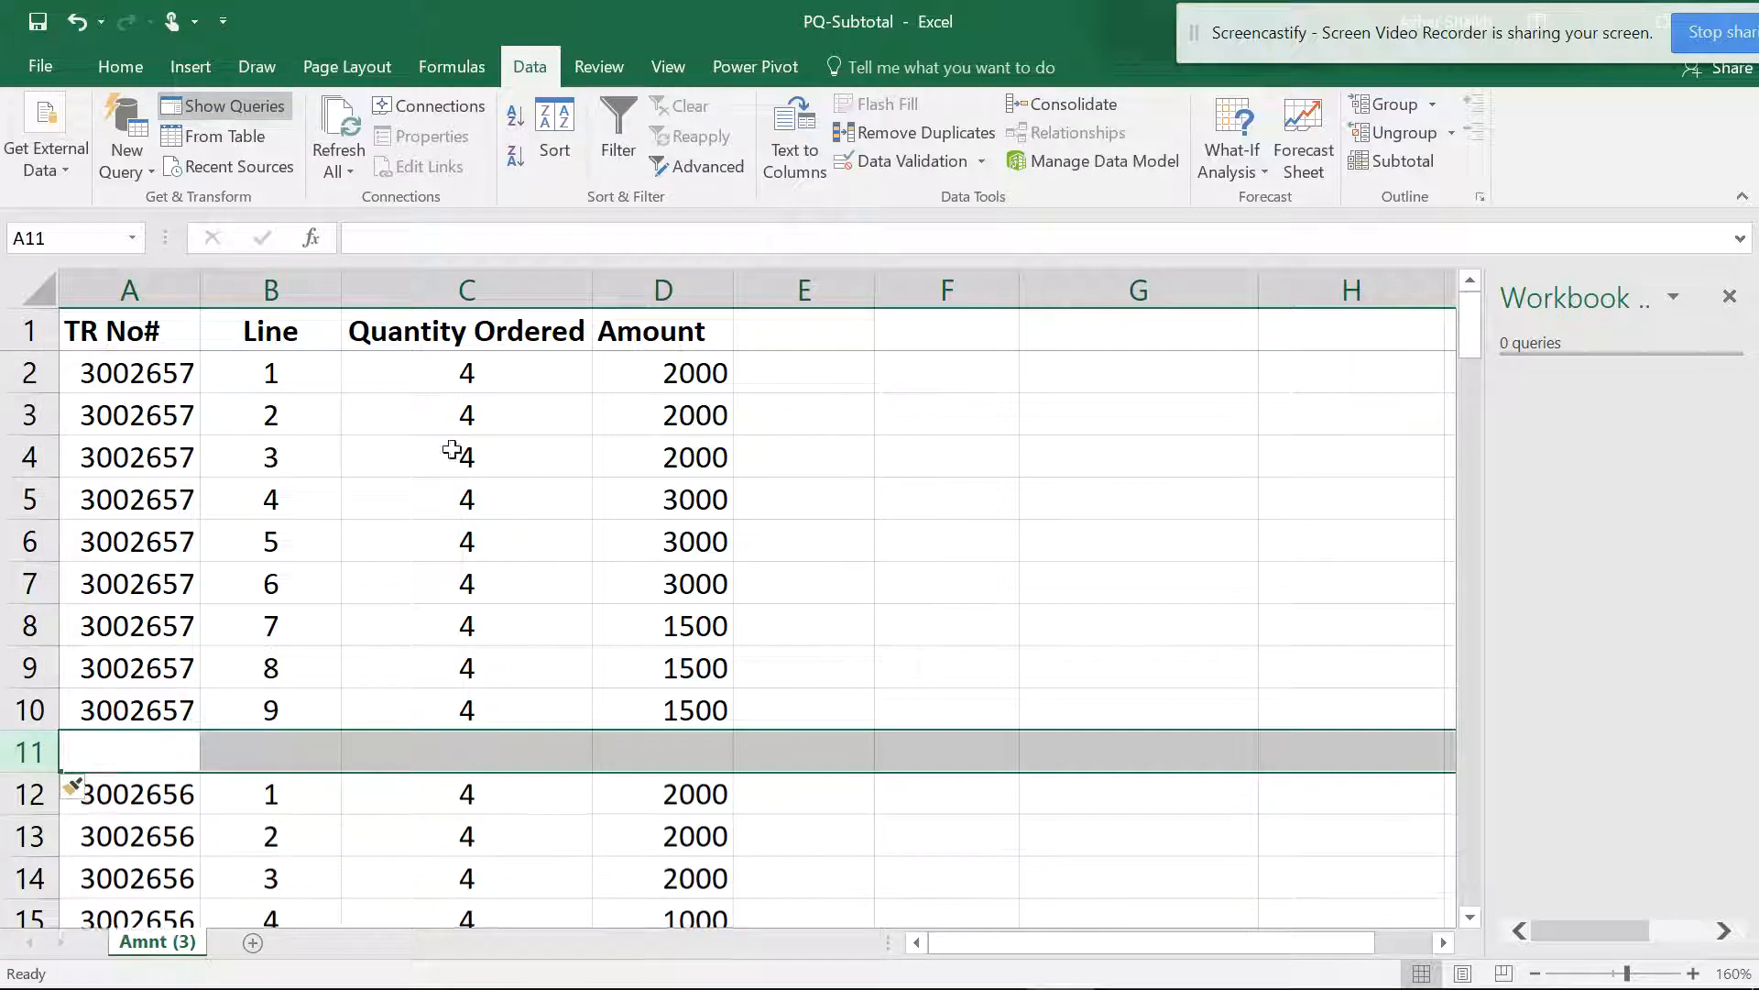
- Sum the first group's Quantity Ordered in C11 and its Amount in D11 over rows 2 to 10
click(432, 735)
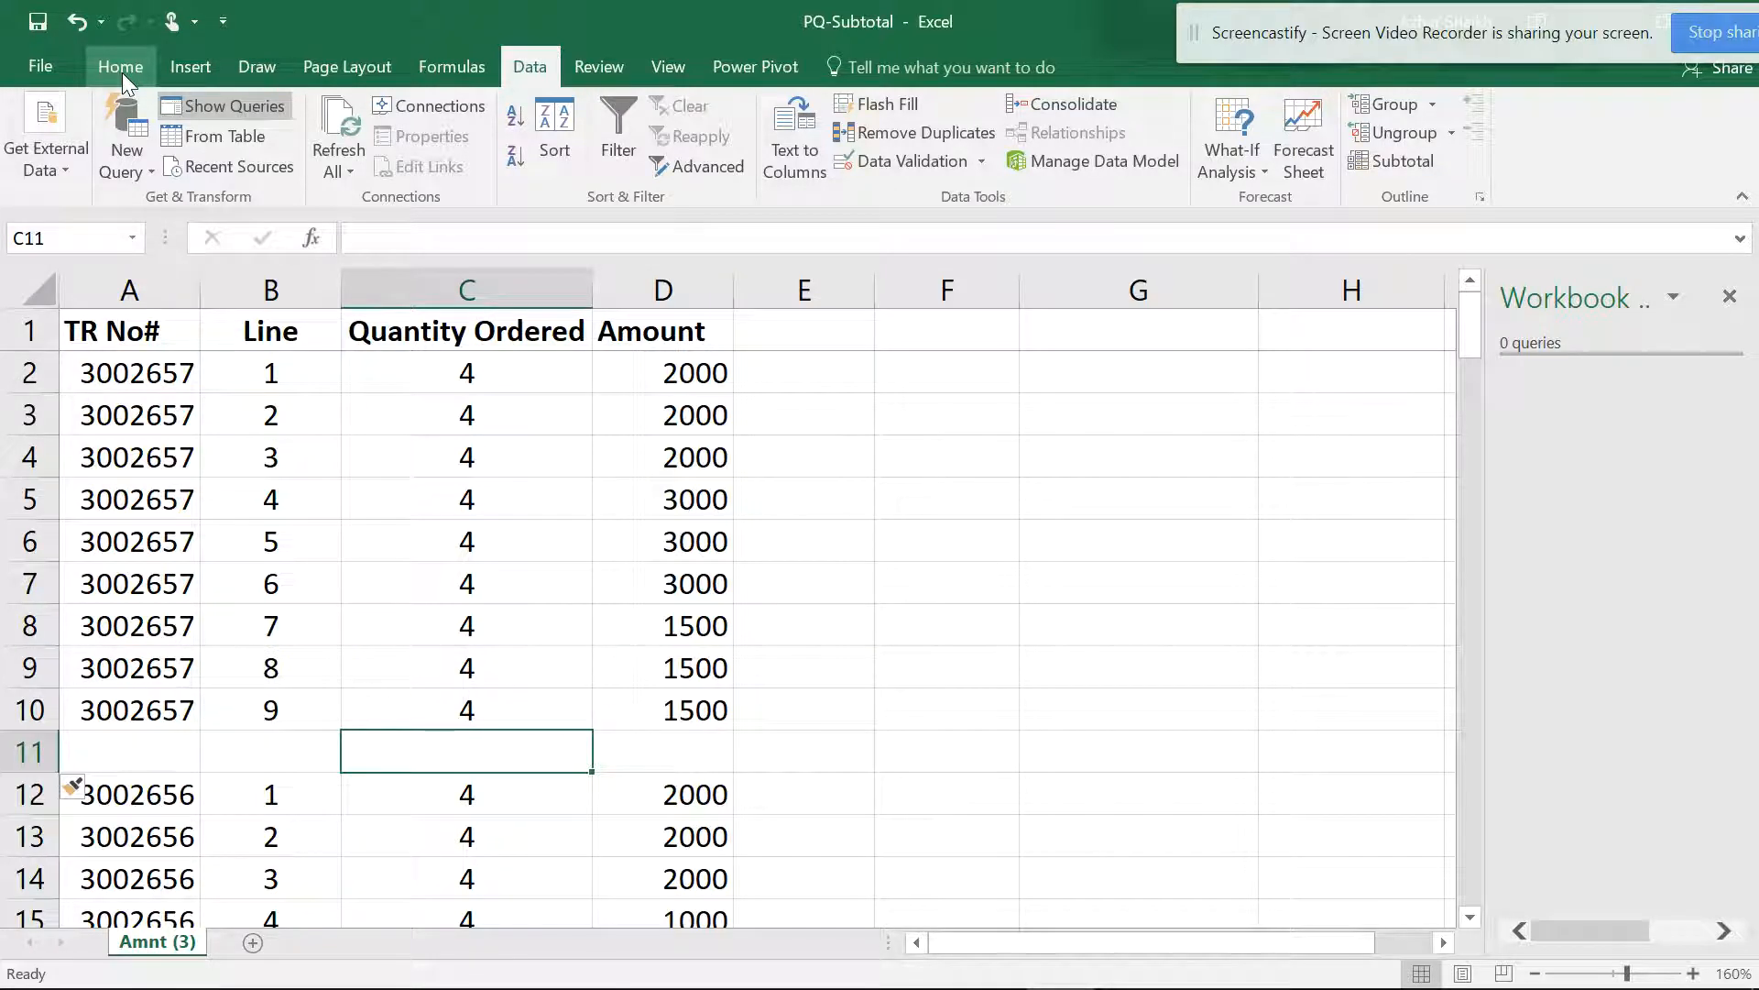
key(alt+equal)
key(Return)
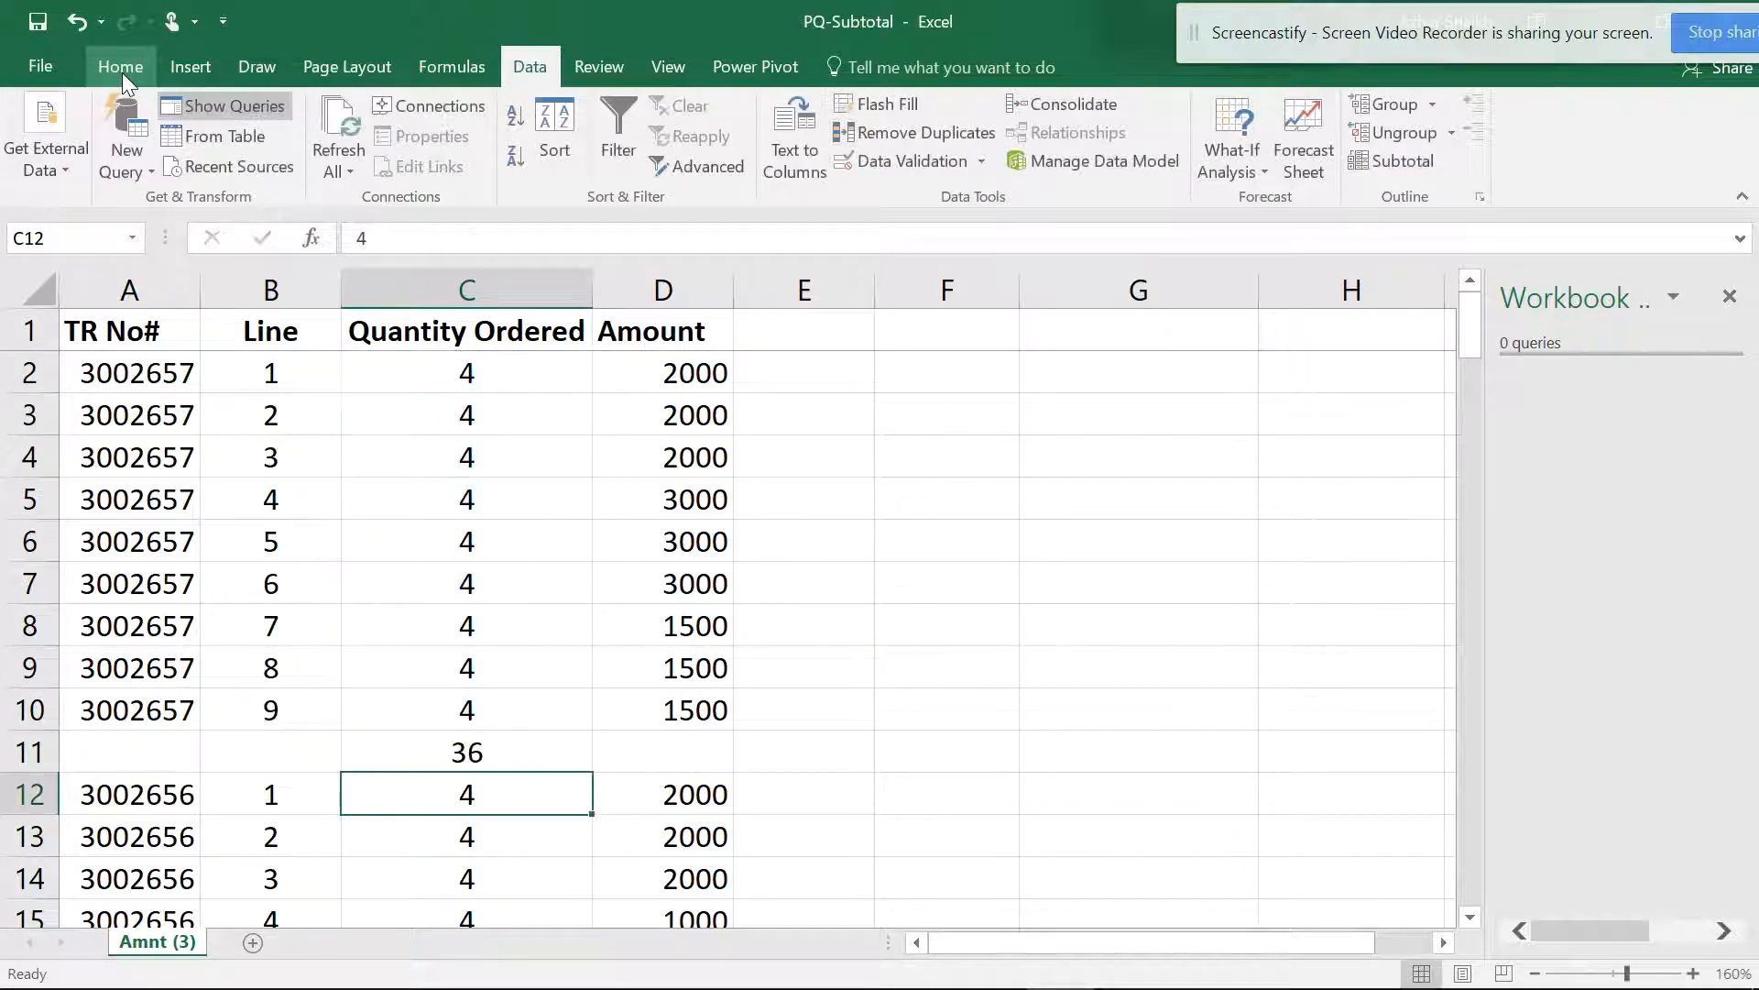
click(652, 755)
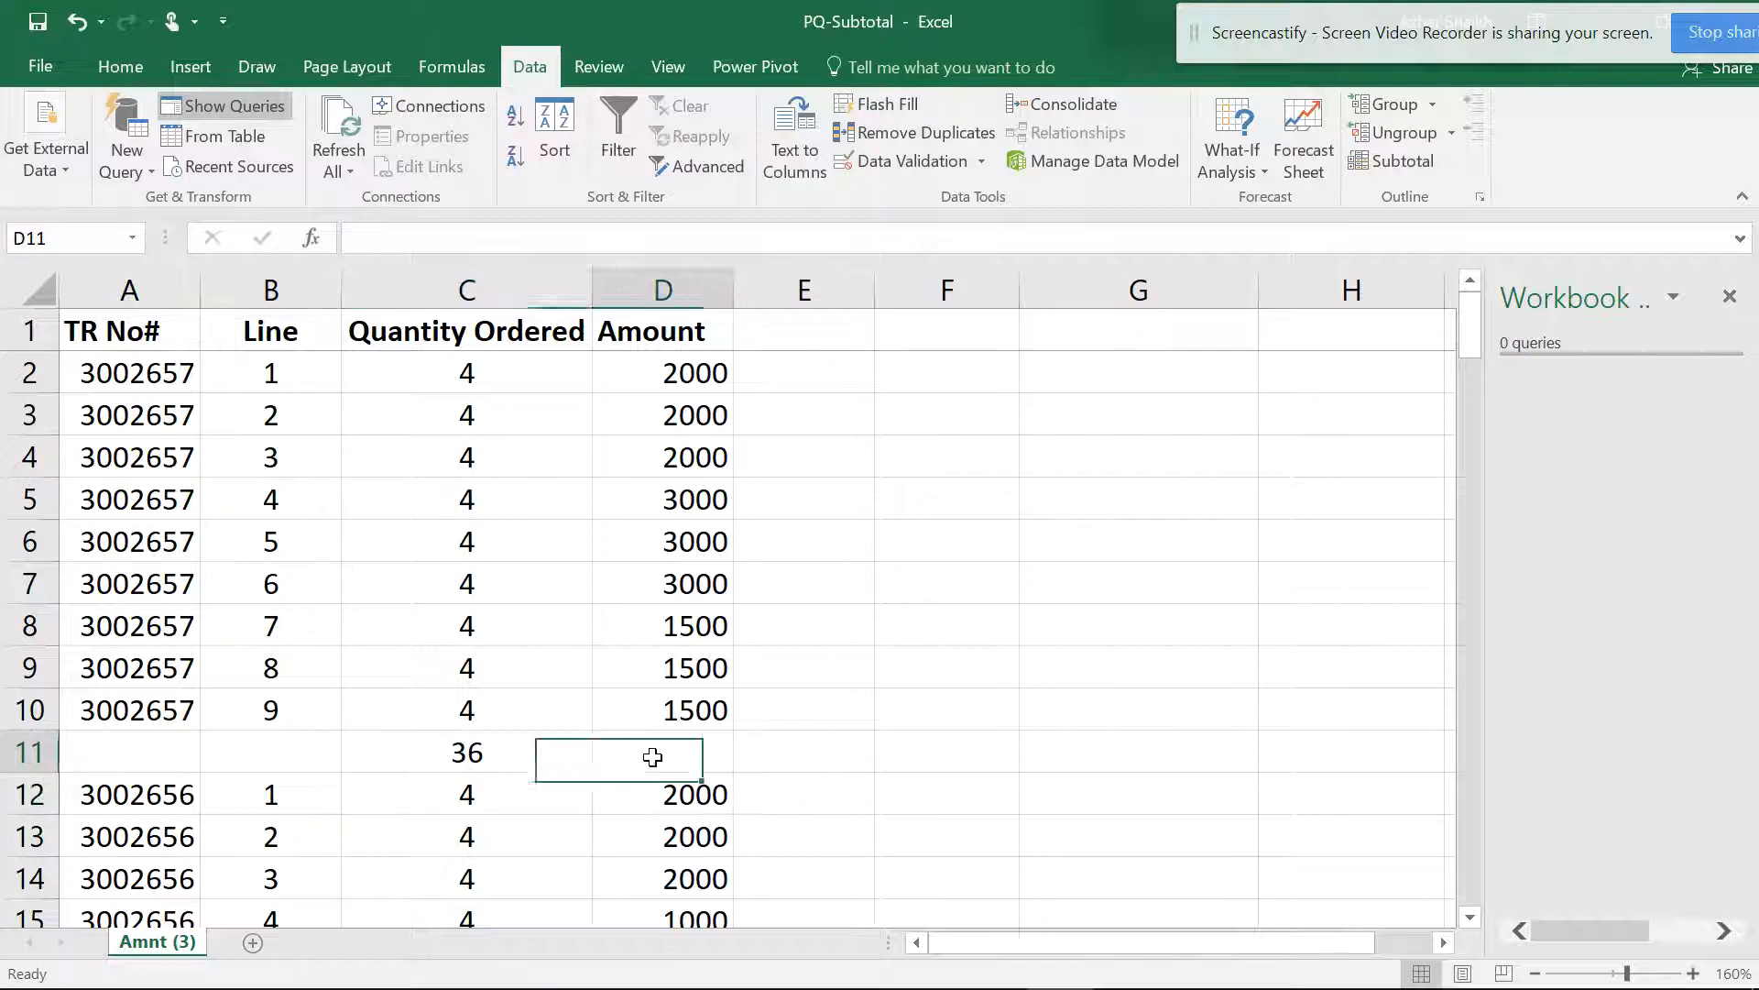
key(alt+equal)
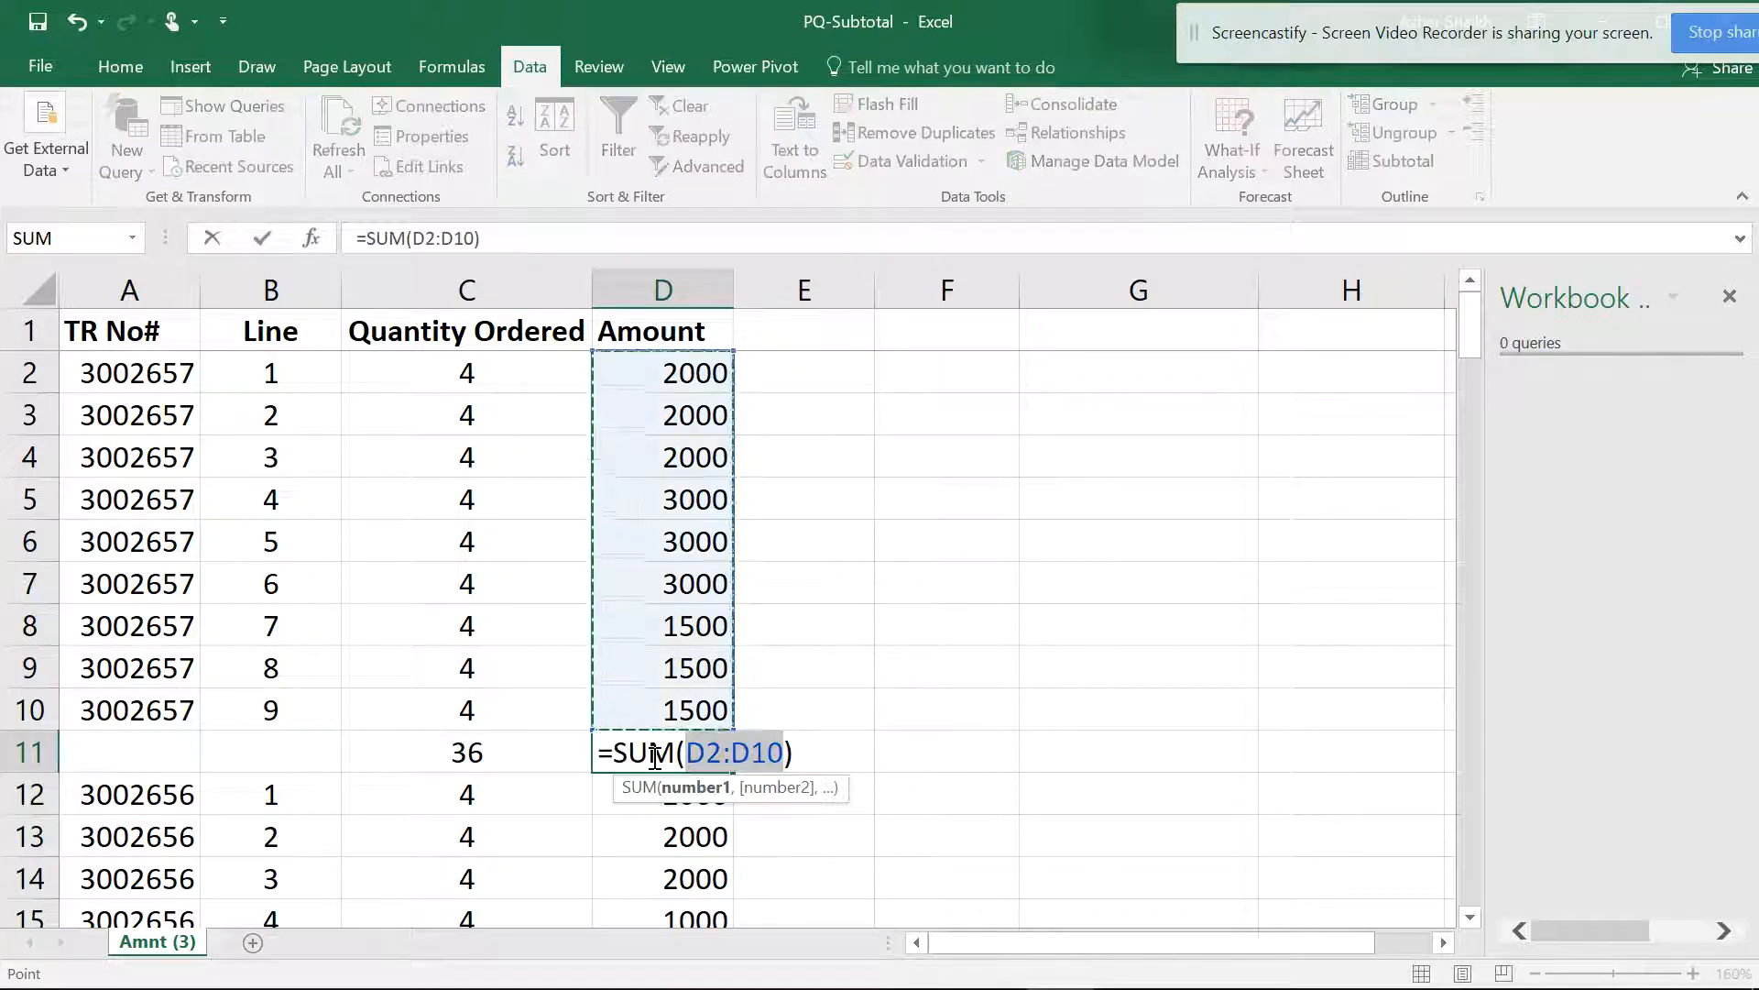
key(Return)
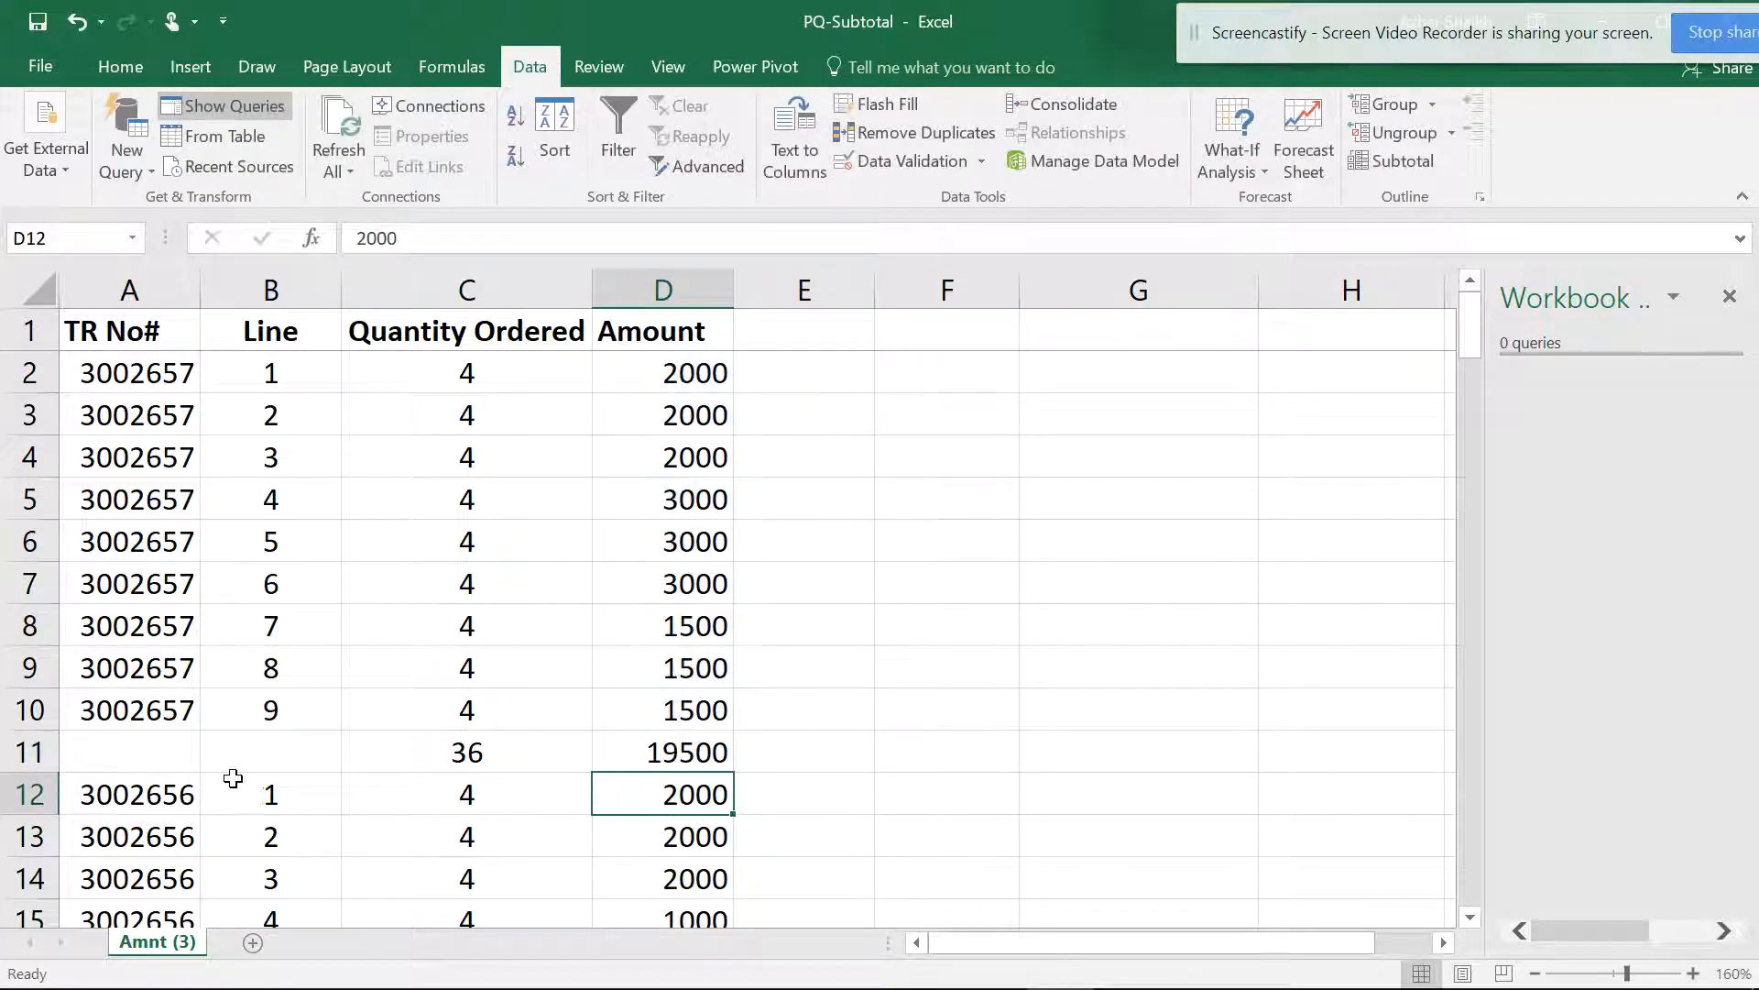
- Delete row 11 containing the manually added totals
click(29, 753)
right_click(29, 752)
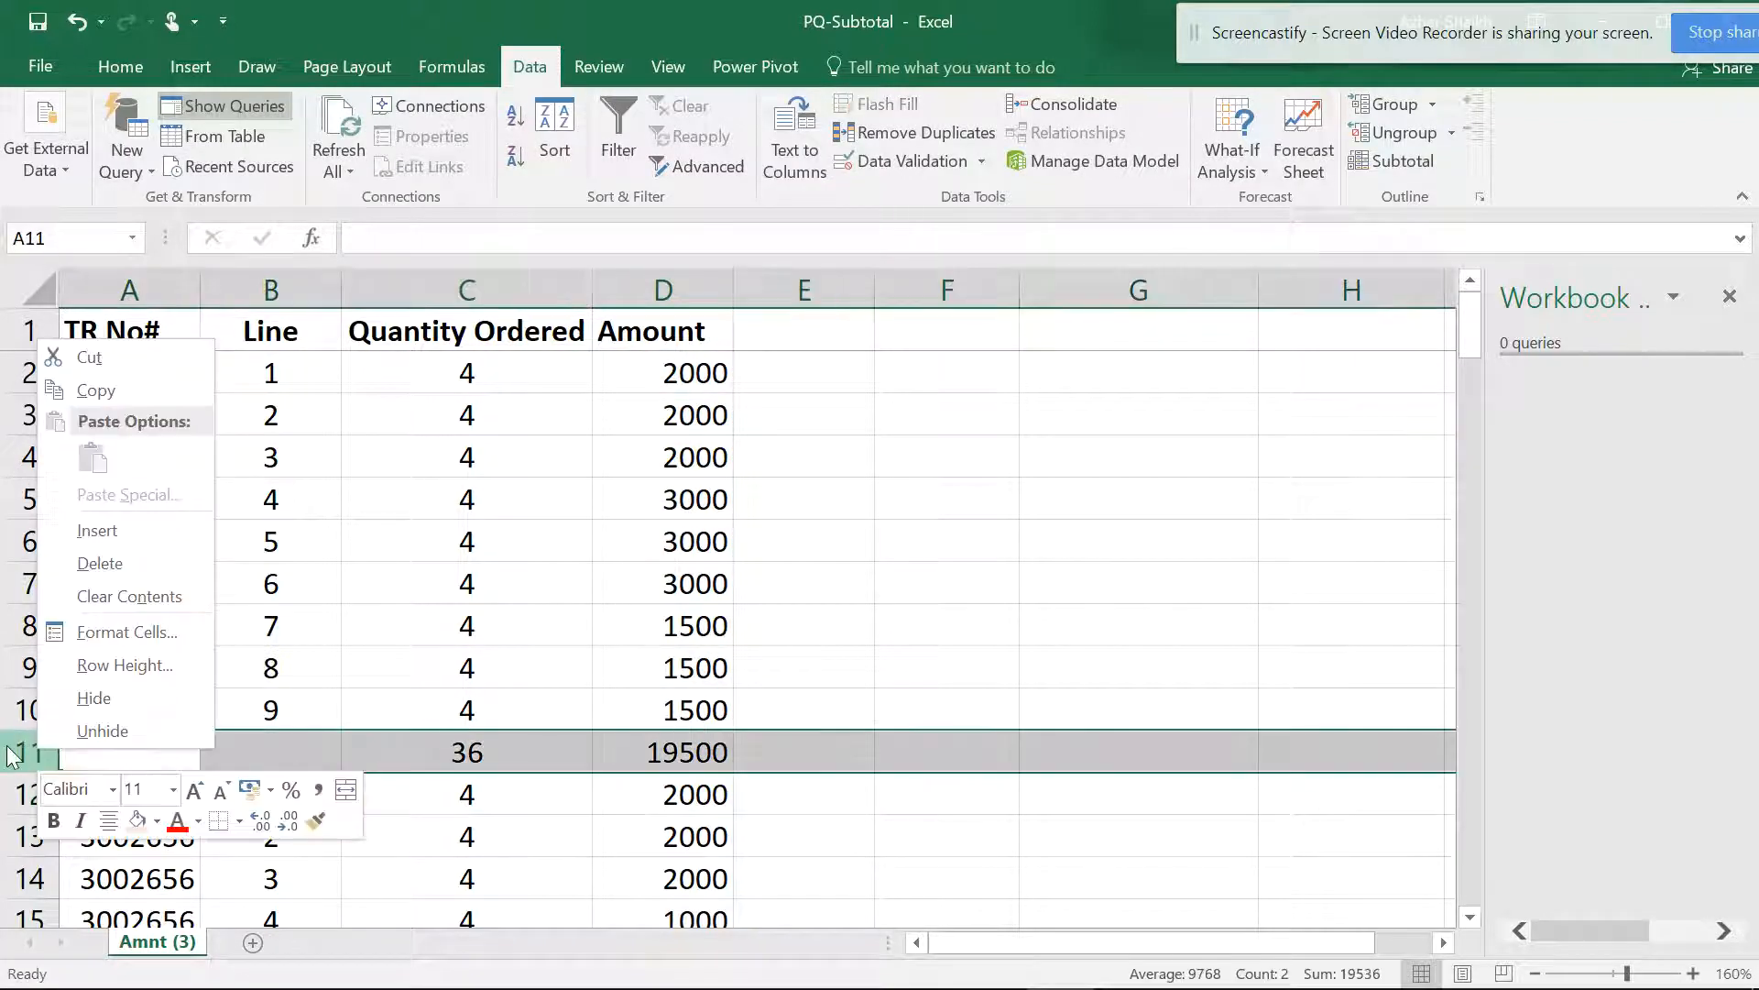
click(118, 564)
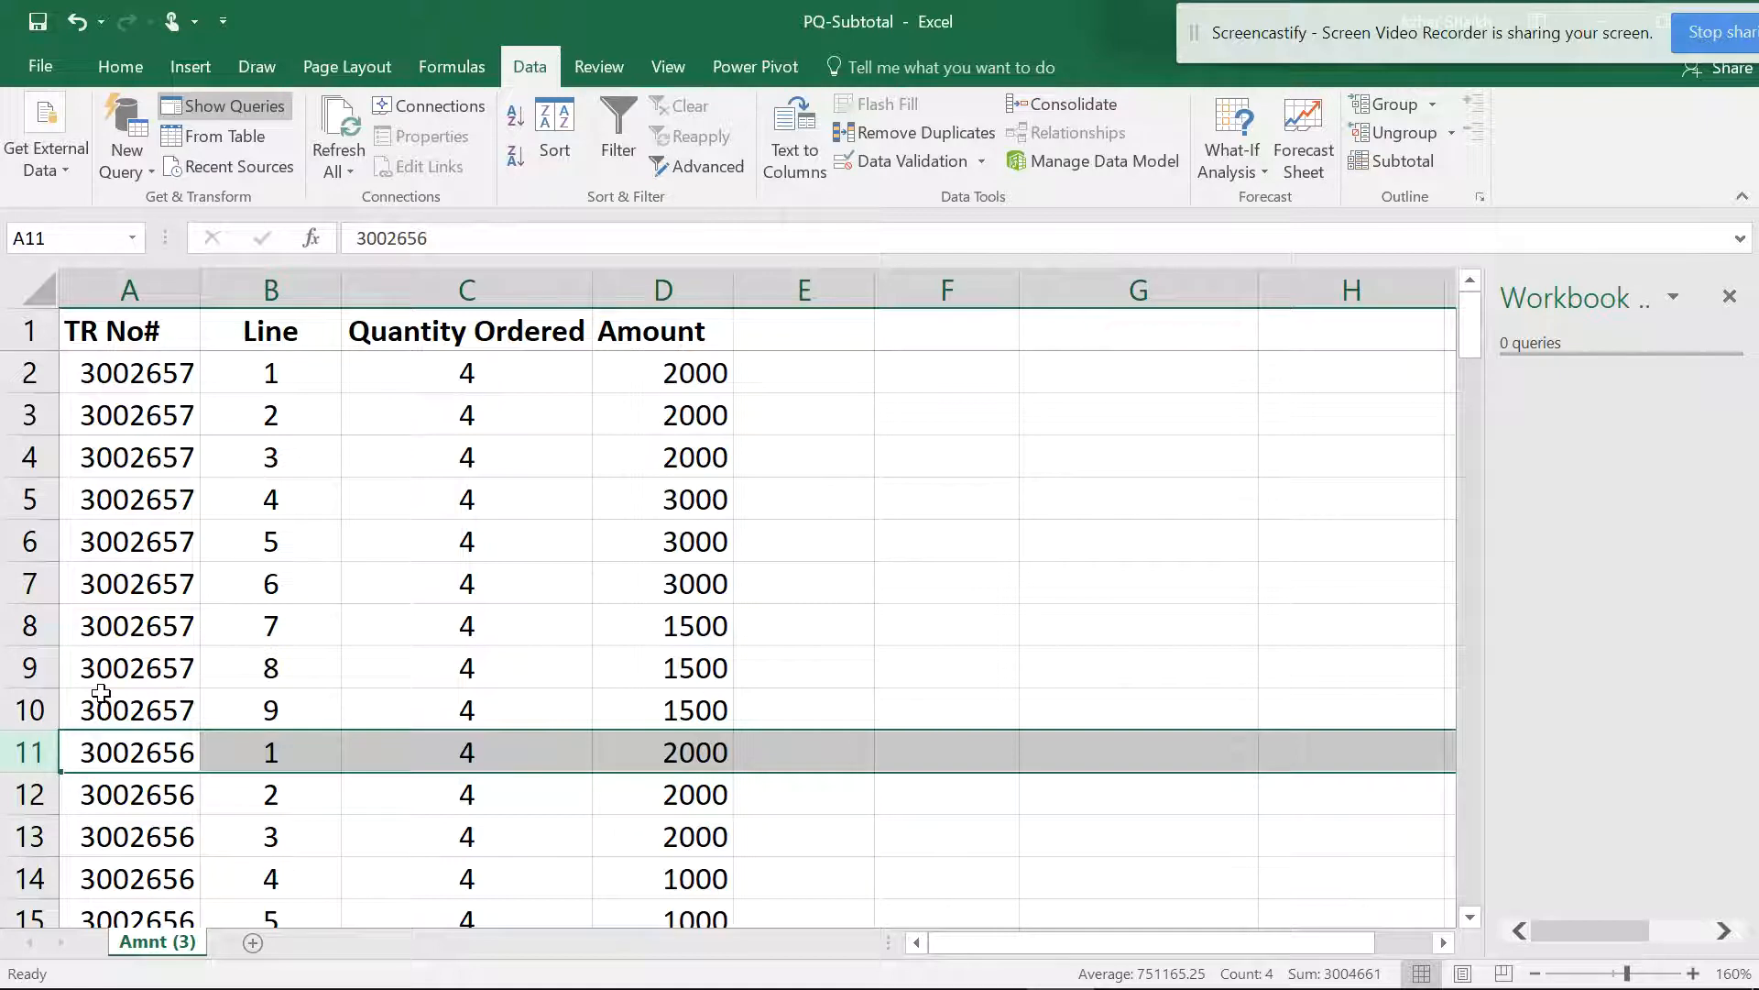
- Examine the TR No#, Quantity Ordered and Amount columns for the first TR No# group in rows 1 to 10
drag(140, 316, 130, 724)
drag(710, 326, 722, 719)
mouse_move(423, 339)
mouse_down()
mouse_move(458, 499)
mouse_move(423, 340)
mouse_up()
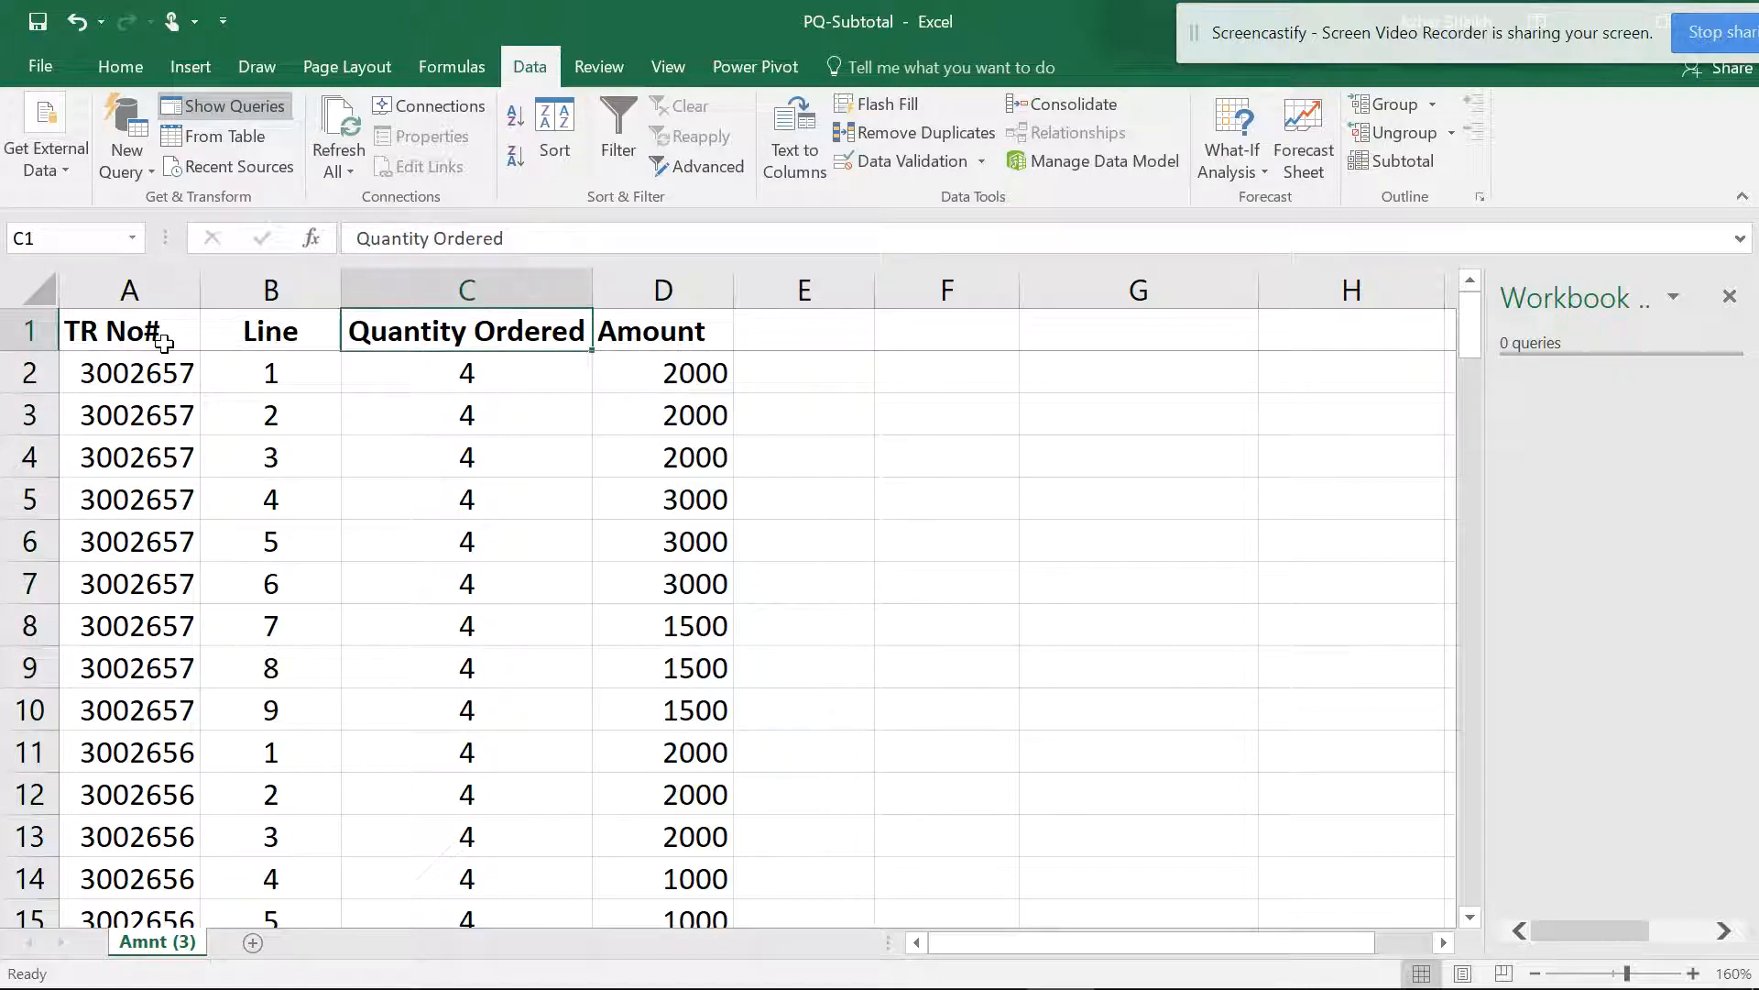
drag(156, 334, 138, 720)
drag(539, 339, 522, 719)
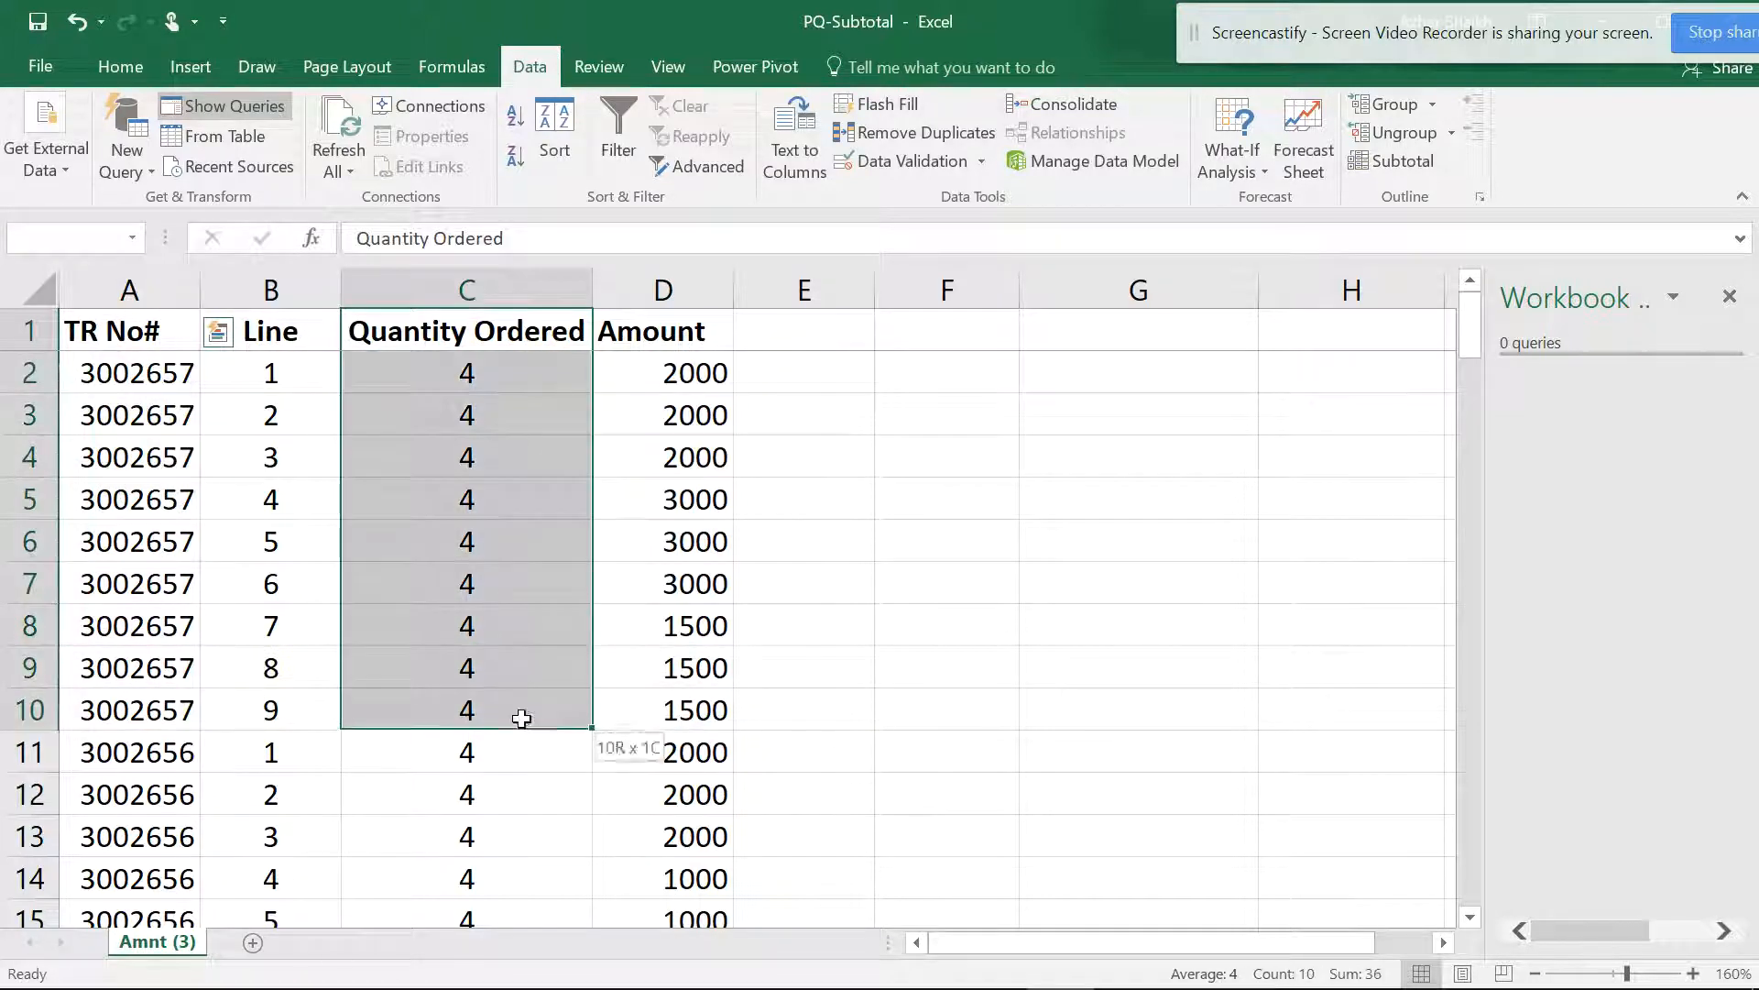
drag(616, 341, 687, 628)
click(220, 481)
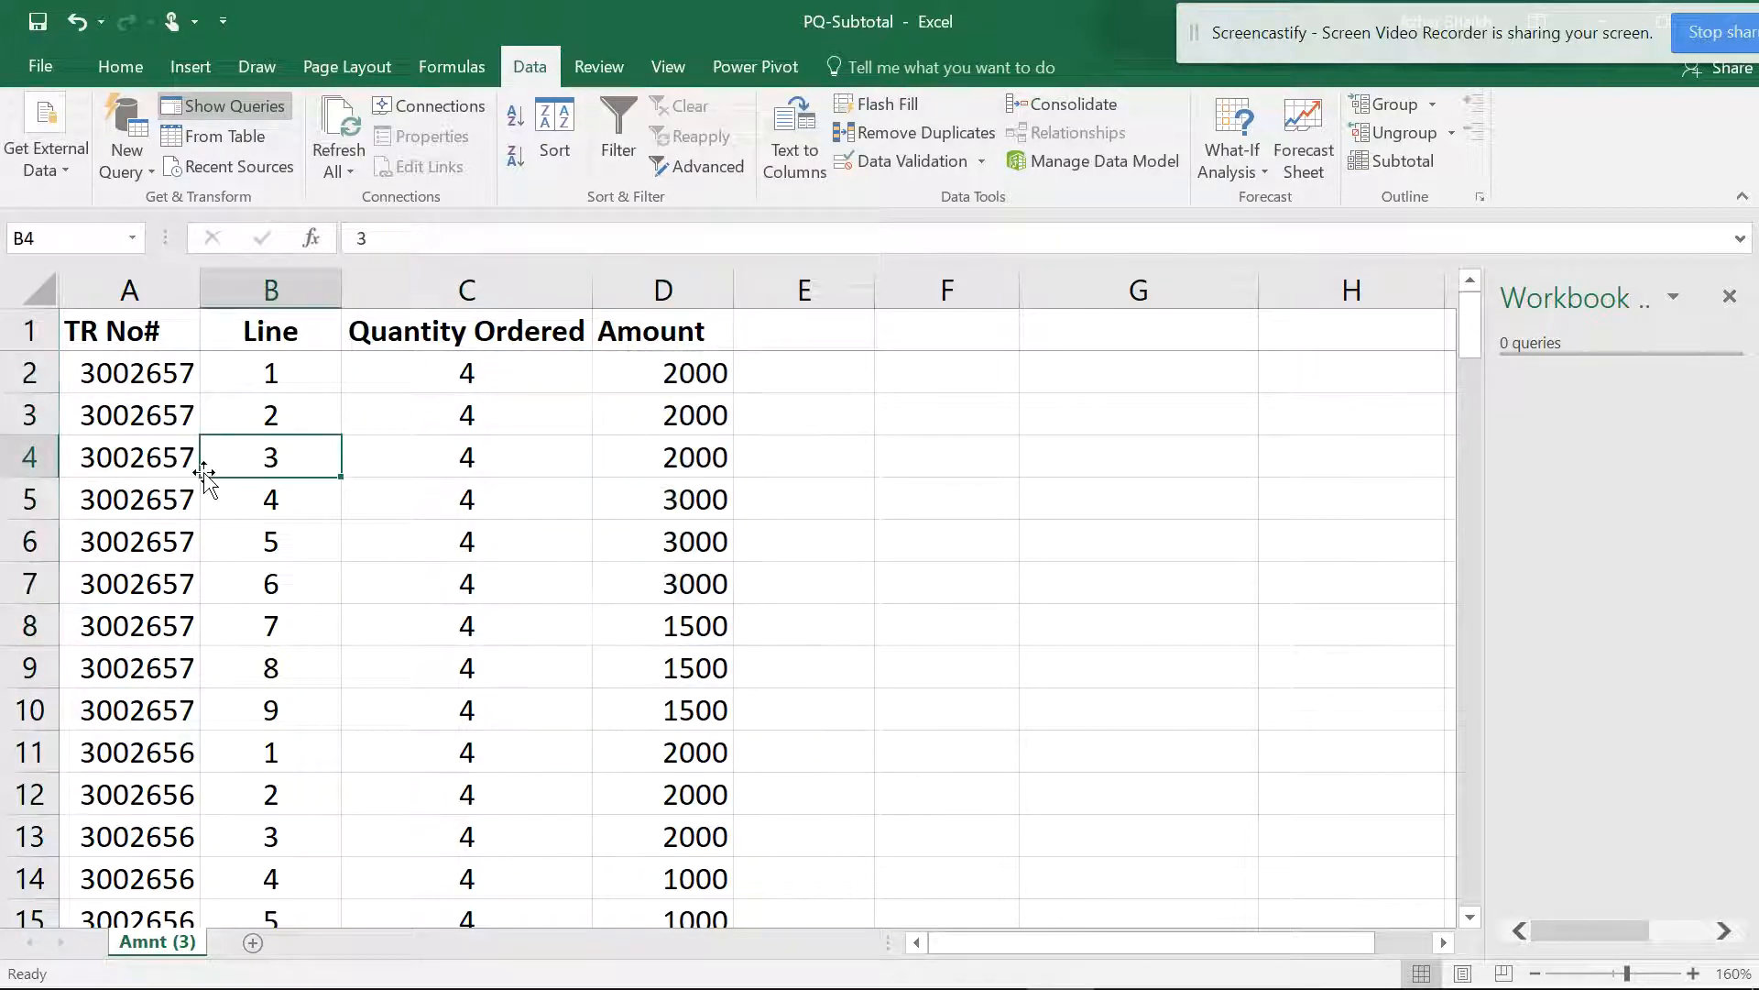
click(152, 442)
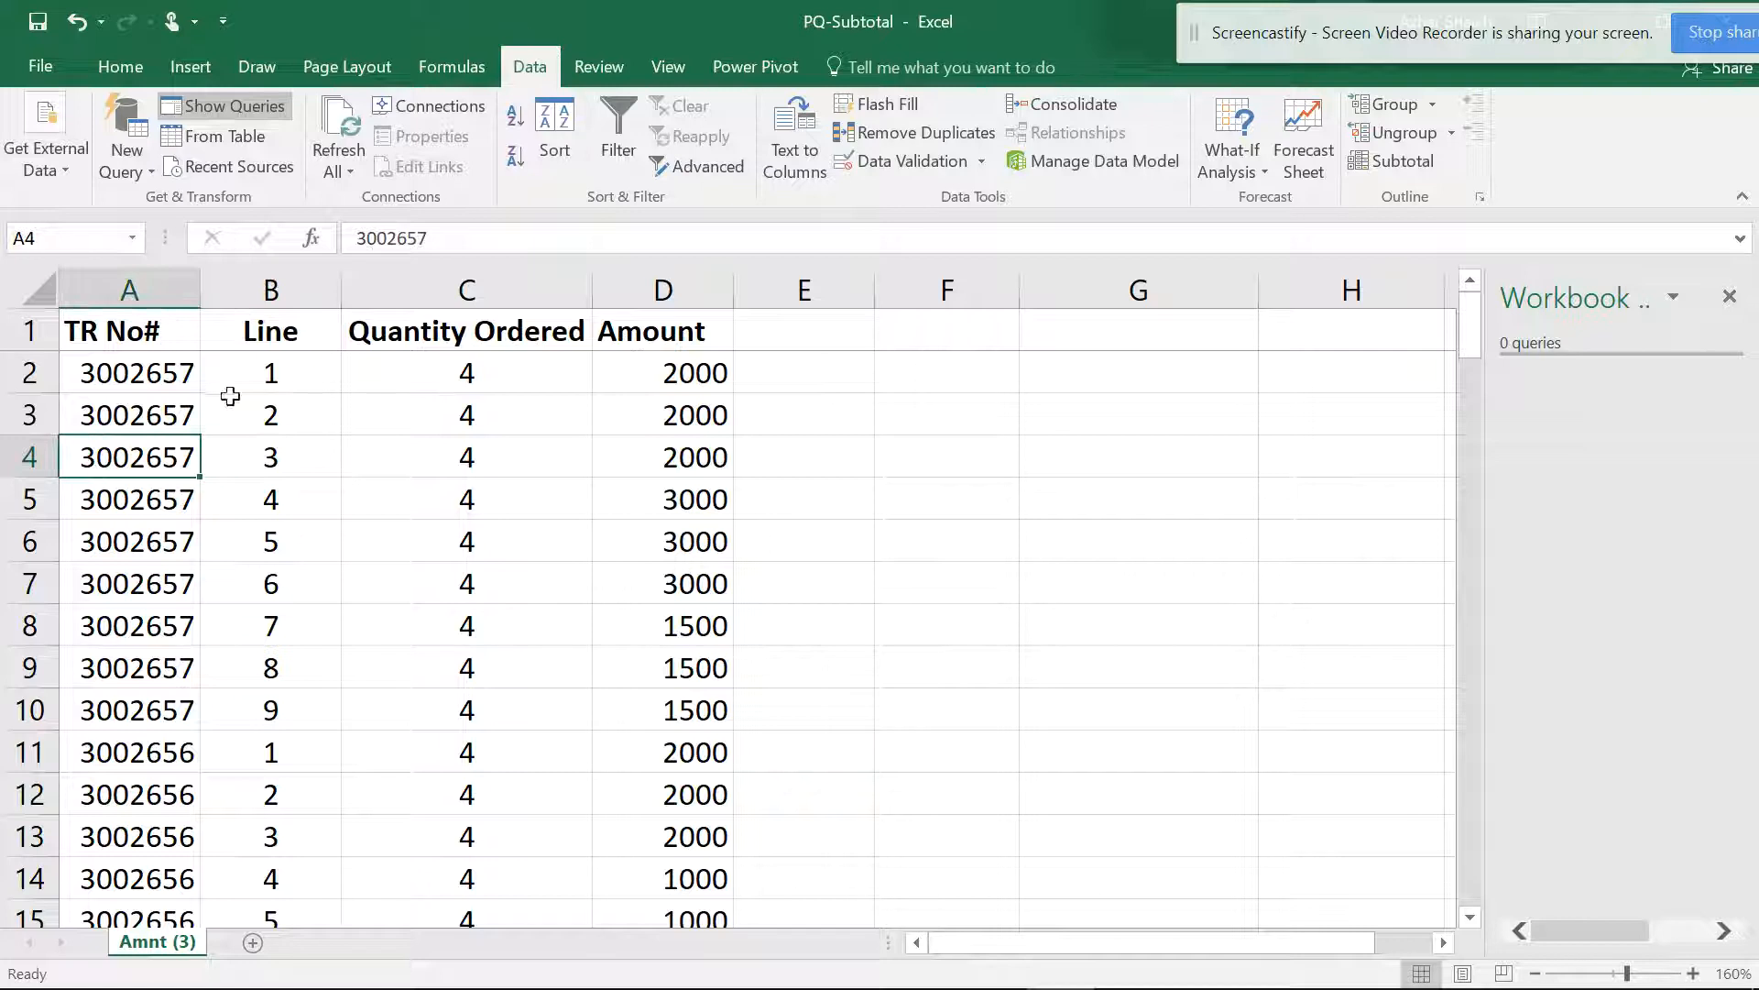
click(173, 418)
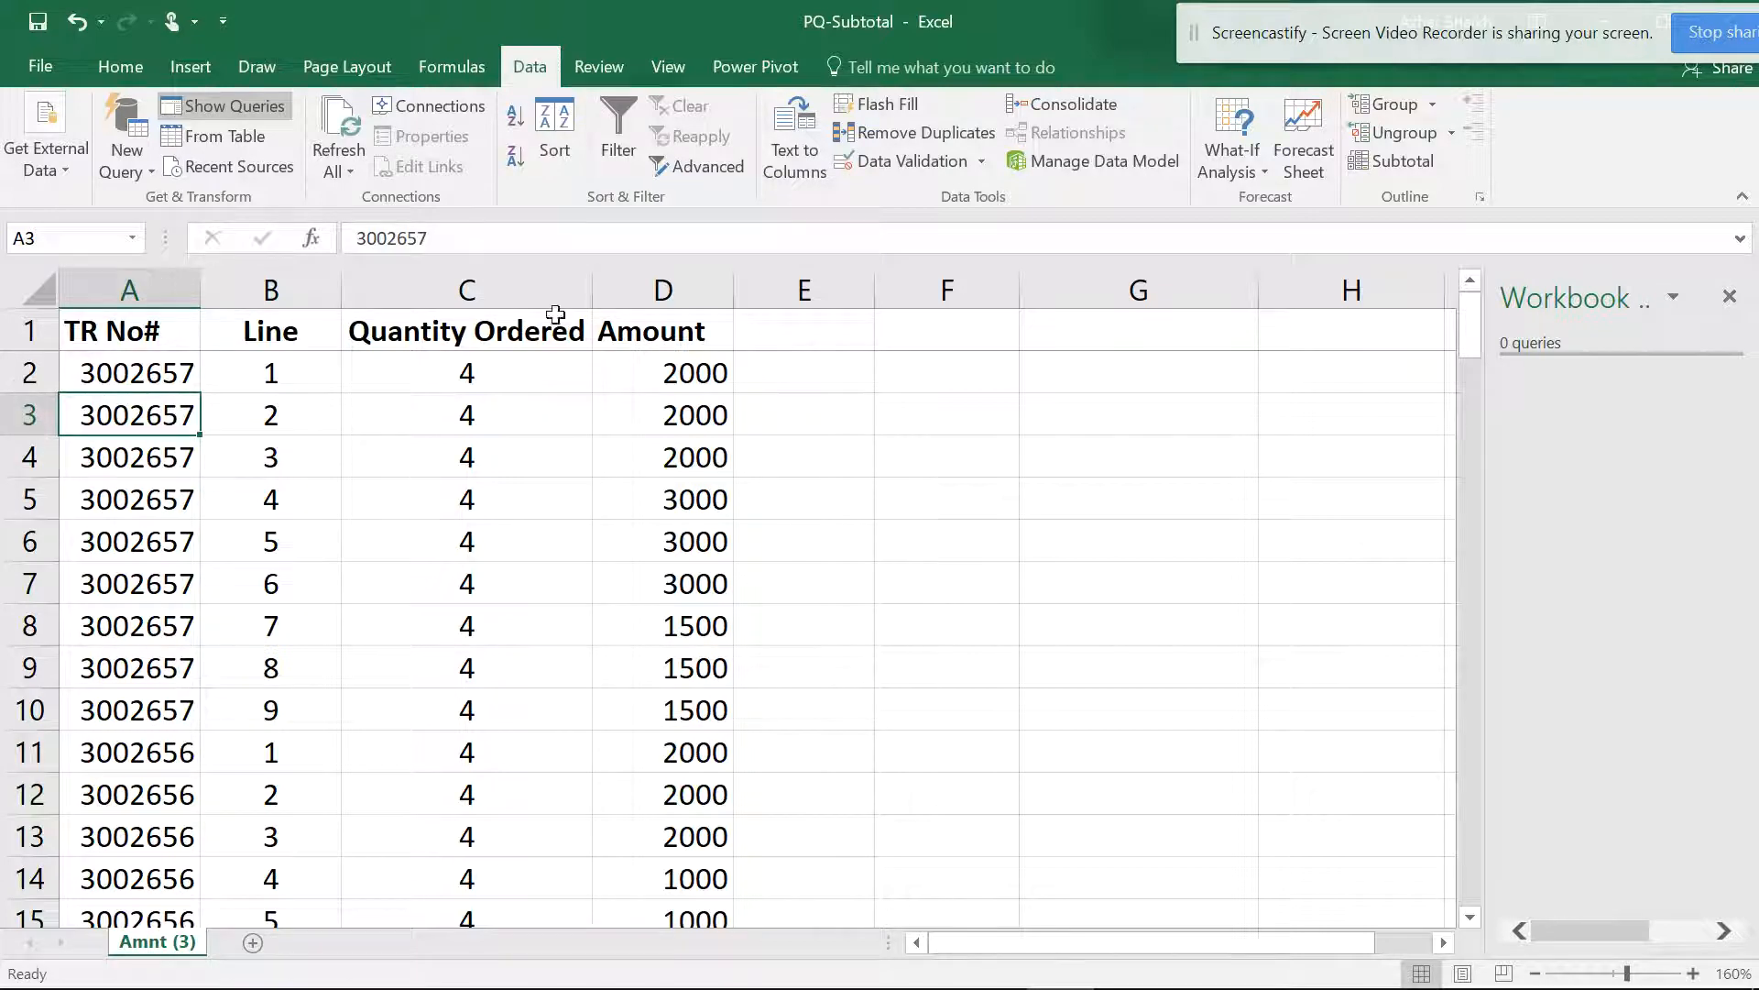
click(936, 446)
- Select cell A4 inside the data and open the Subtotal settings for the whole table
click(155, 468)
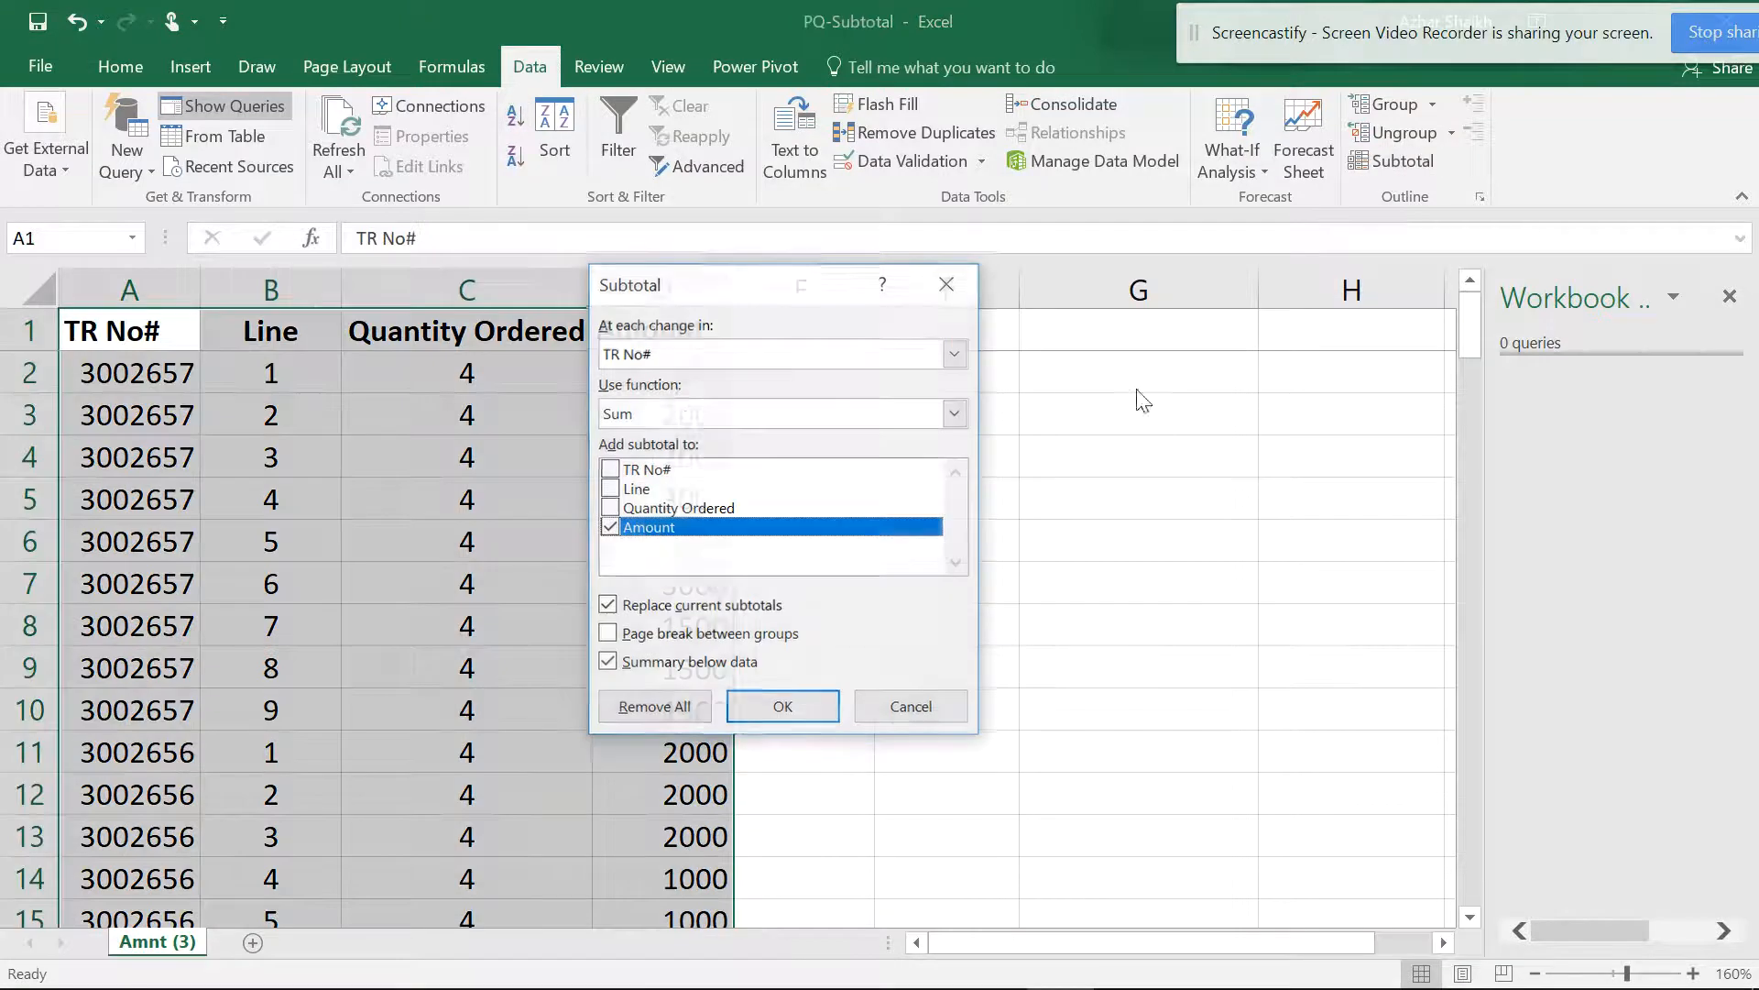
click(1395, 162)
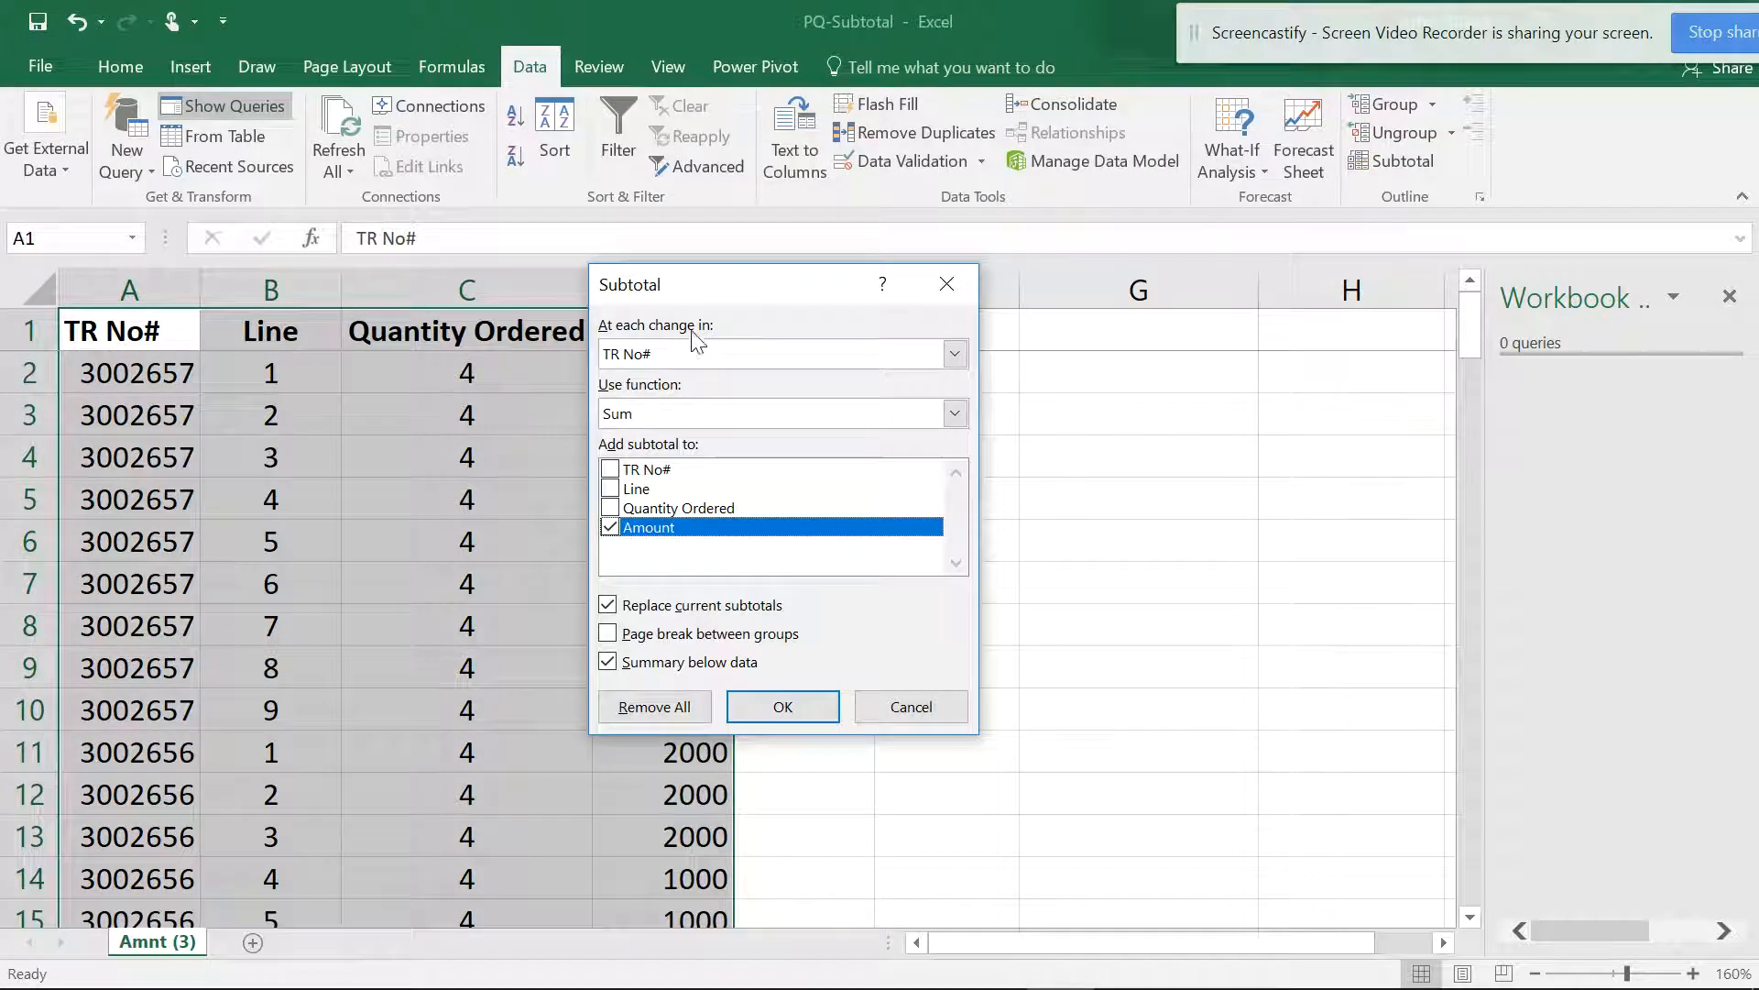
click(910, 707)
scroll(898, 591, up, 4)
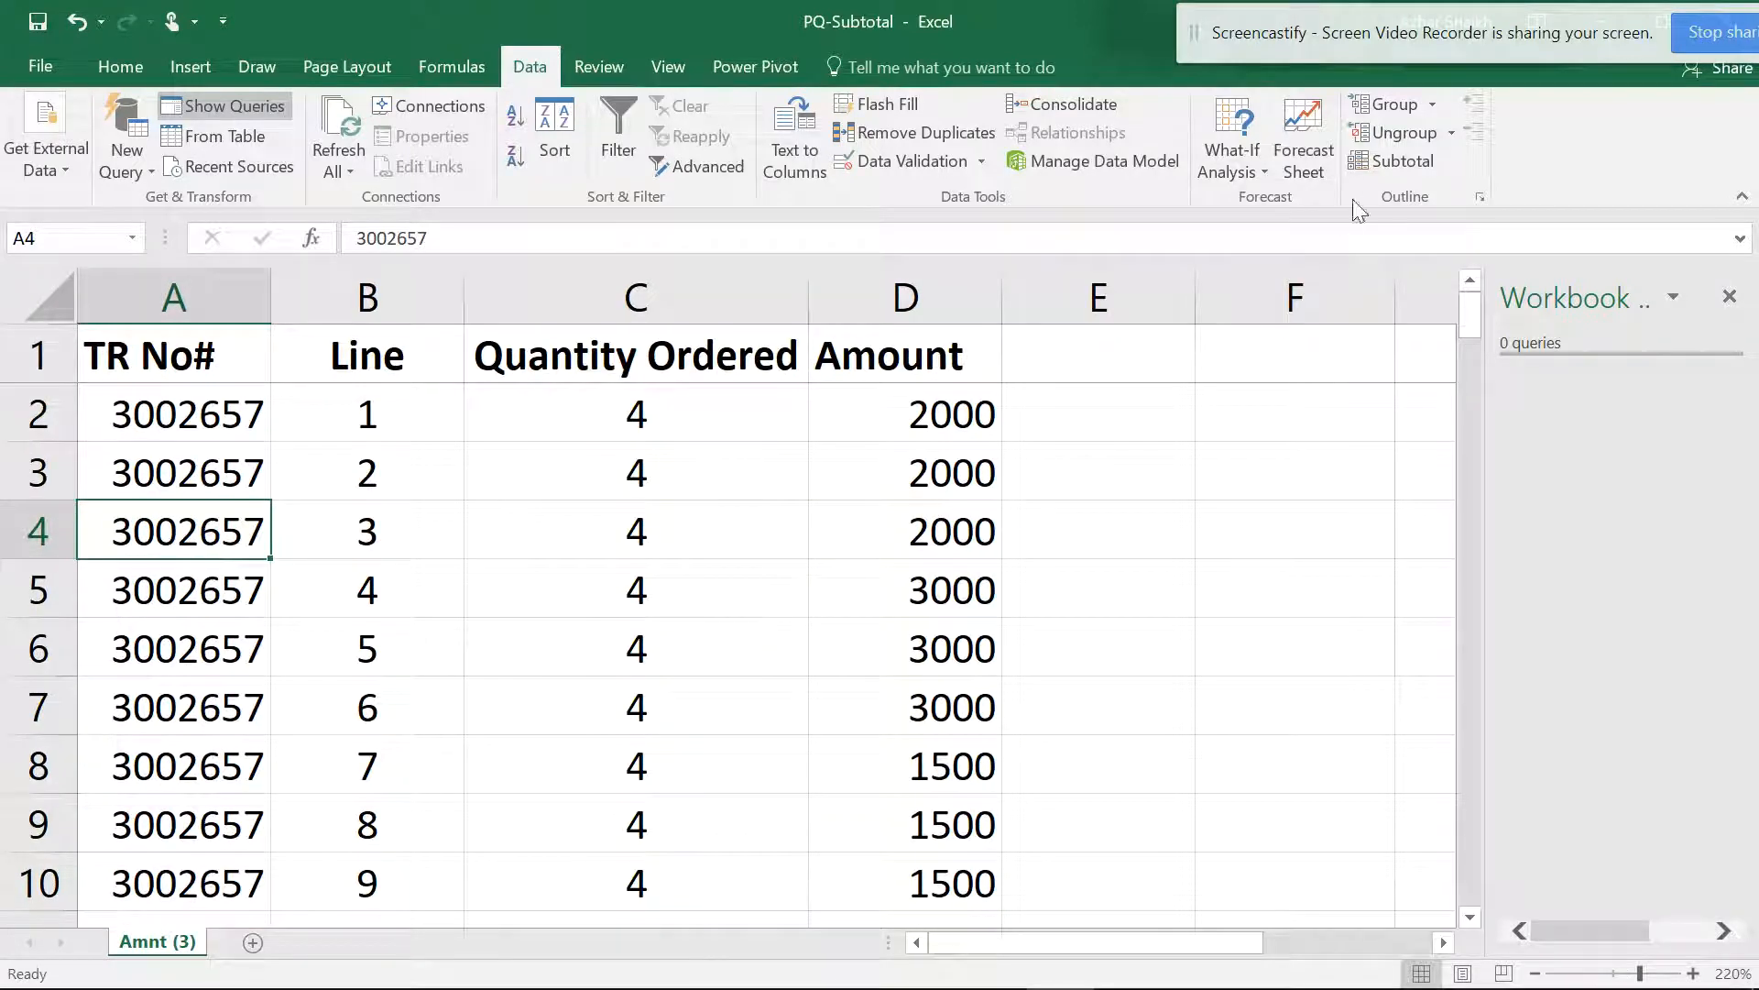
click(1391, 161)
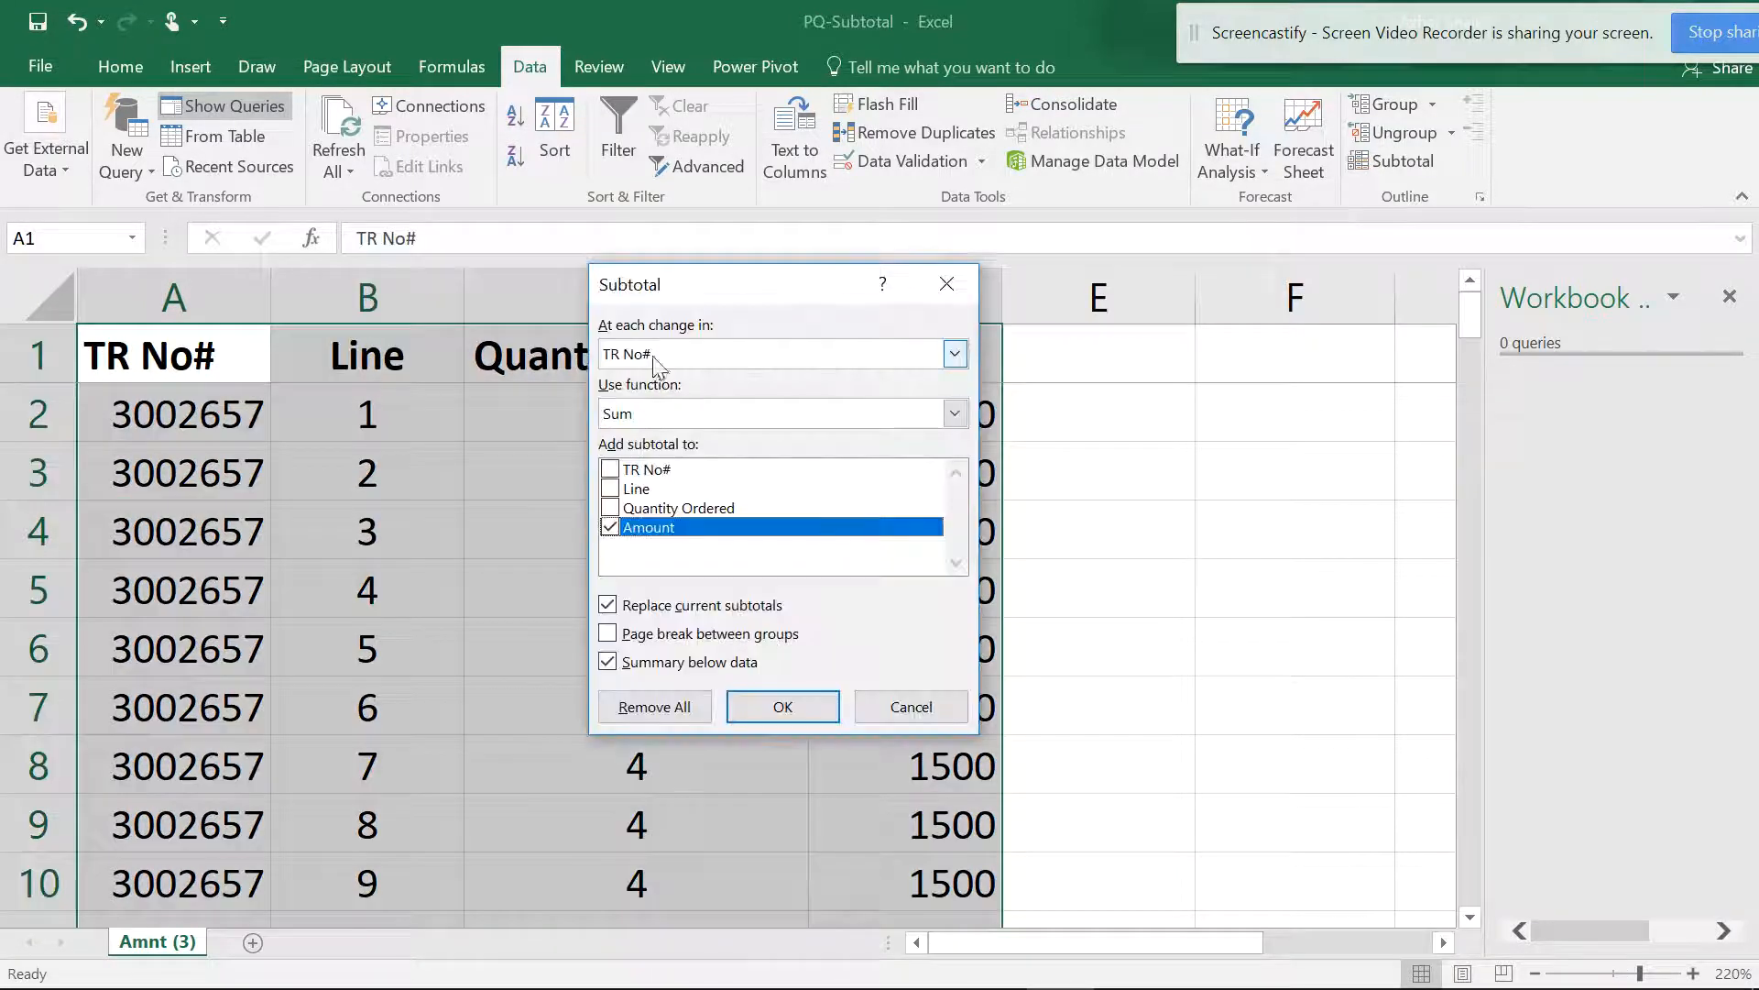
- Apply Sum subtotals to Quantity Ordered and Amount at each change in TR No#, with summaries below the data
click(610, 527)
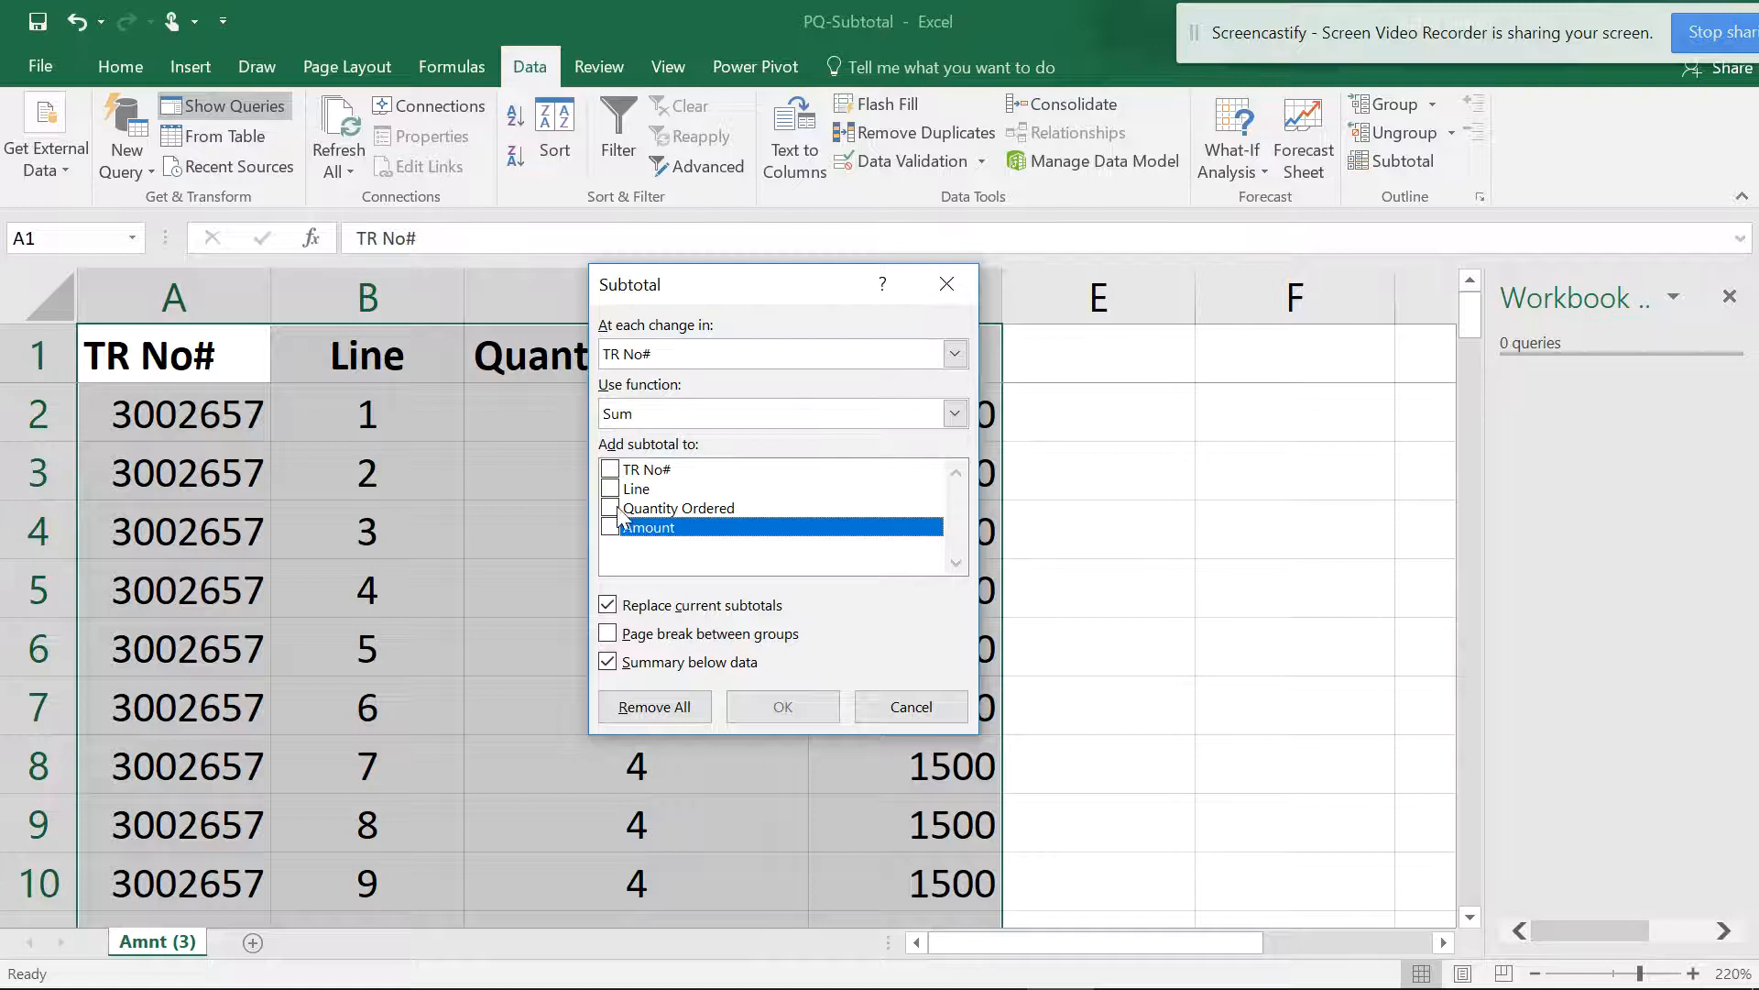
drag(692, 303, 954, 270)
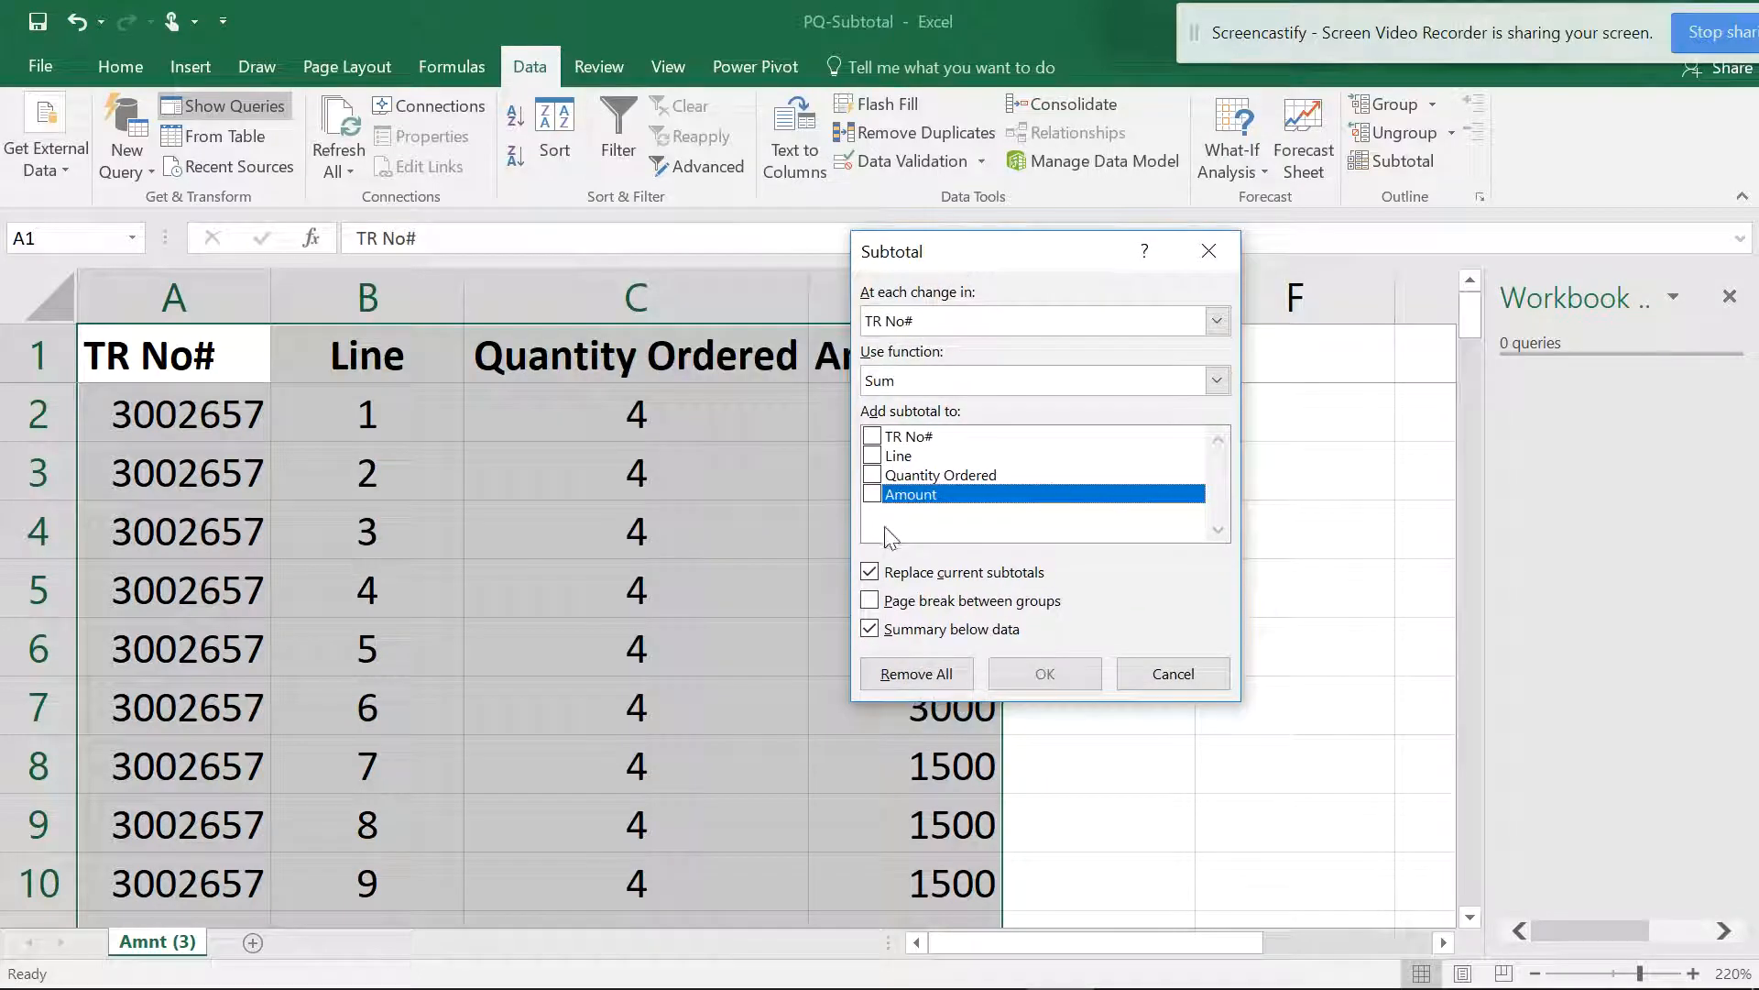
click(902, 381)
click(902, 381)
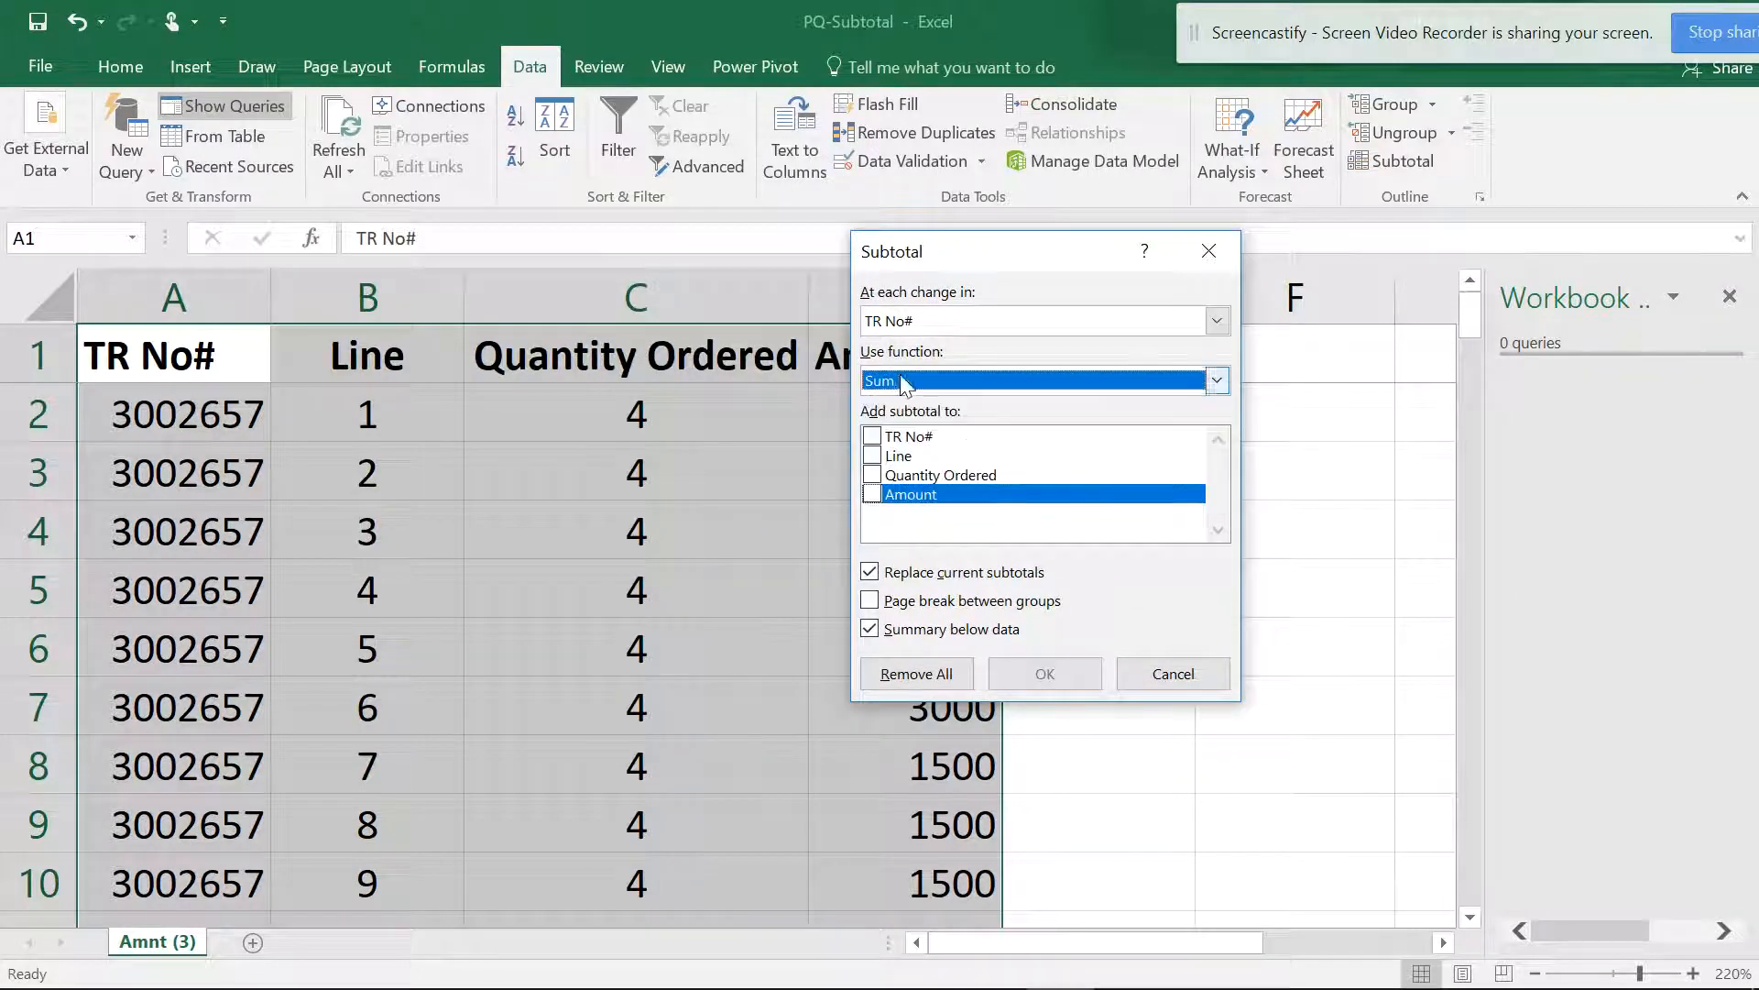
click(933, 322)
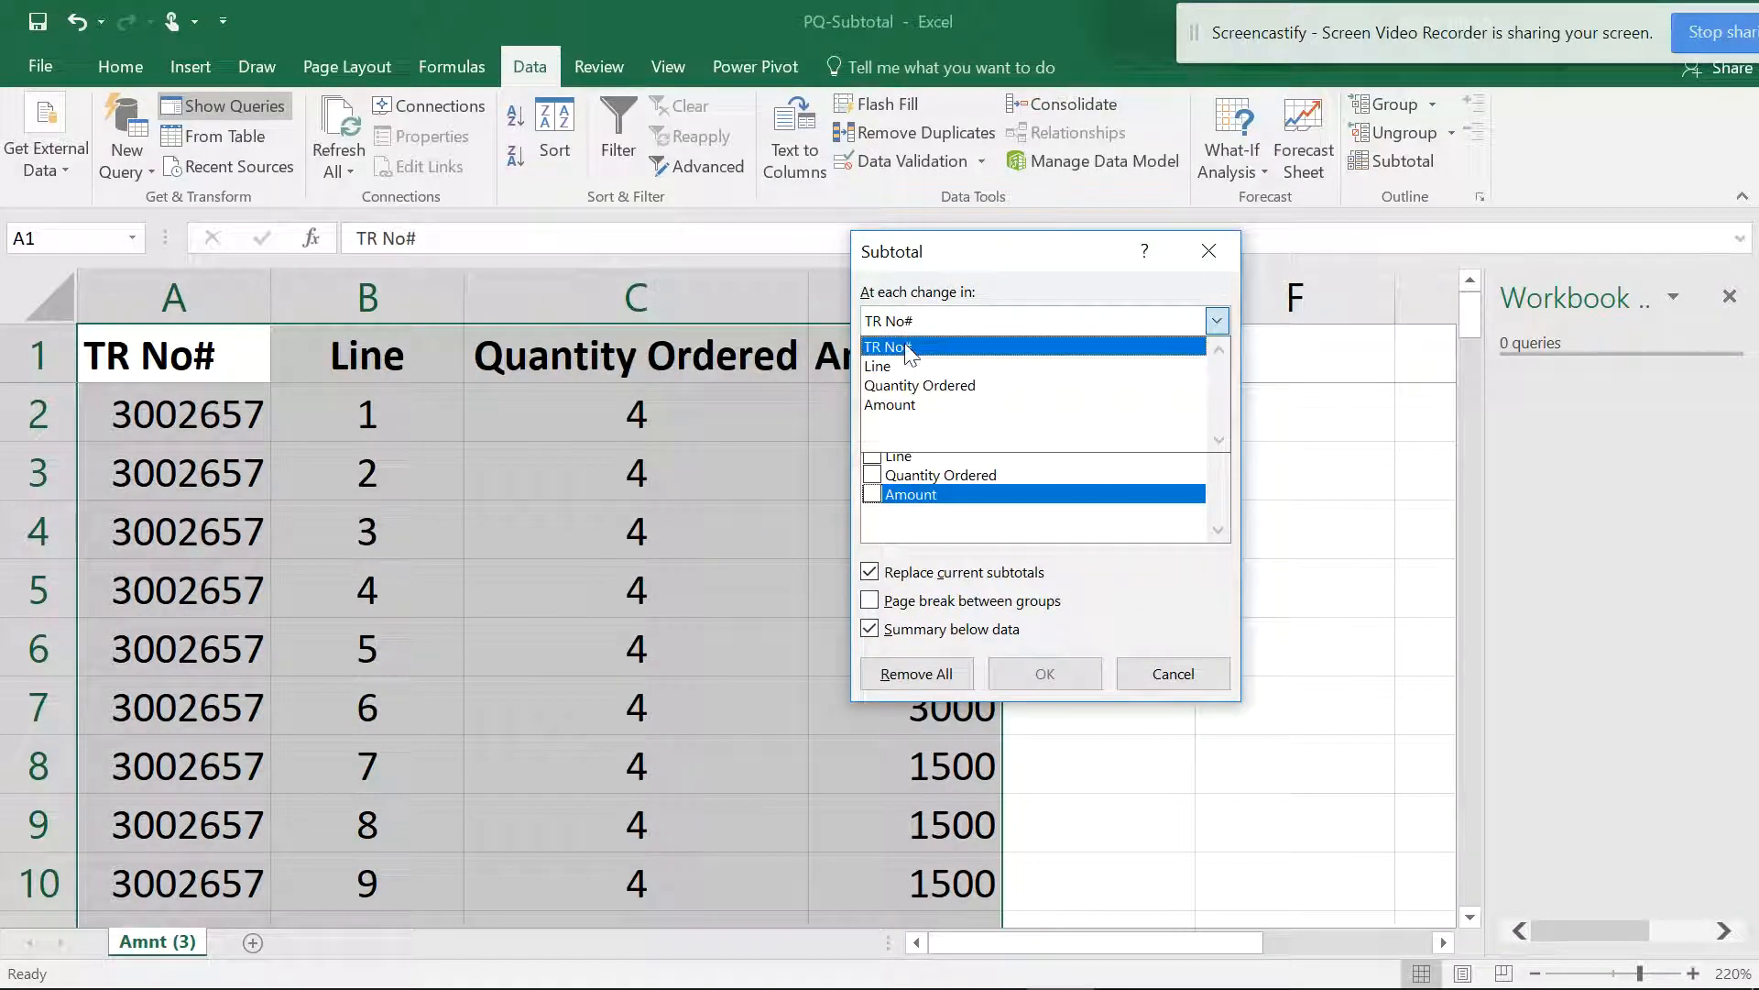
click(906, 348)
click(872, 475)
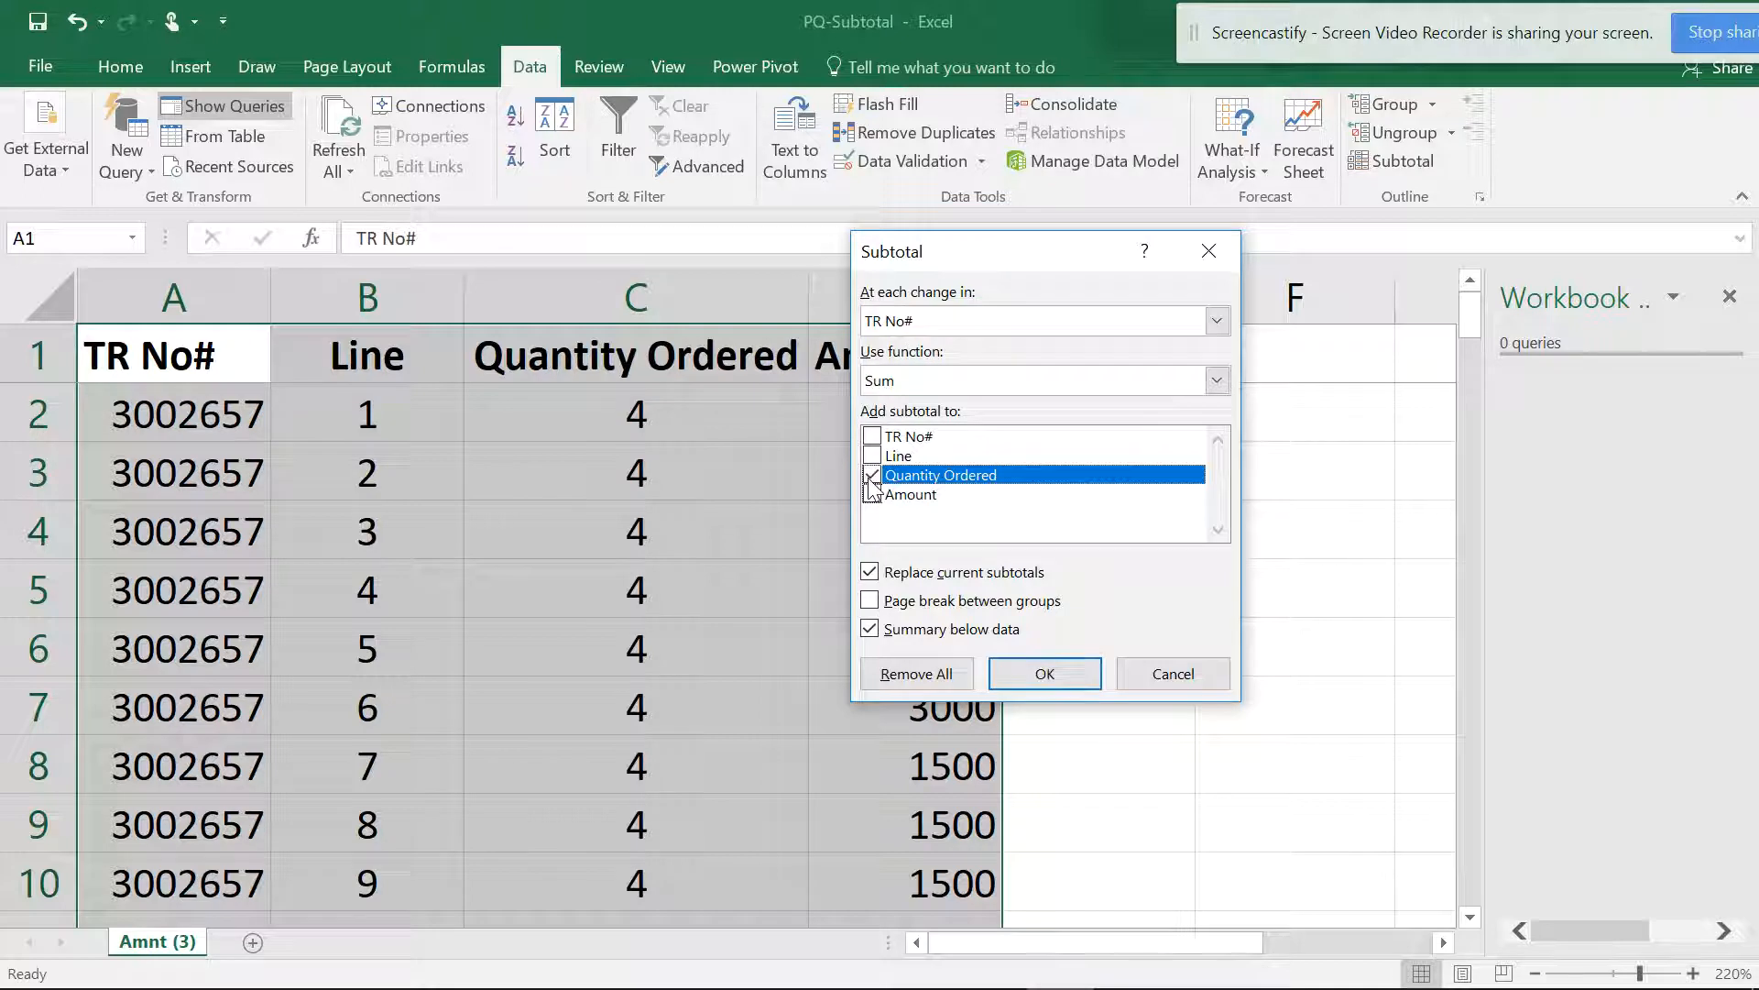
click(872, 494)
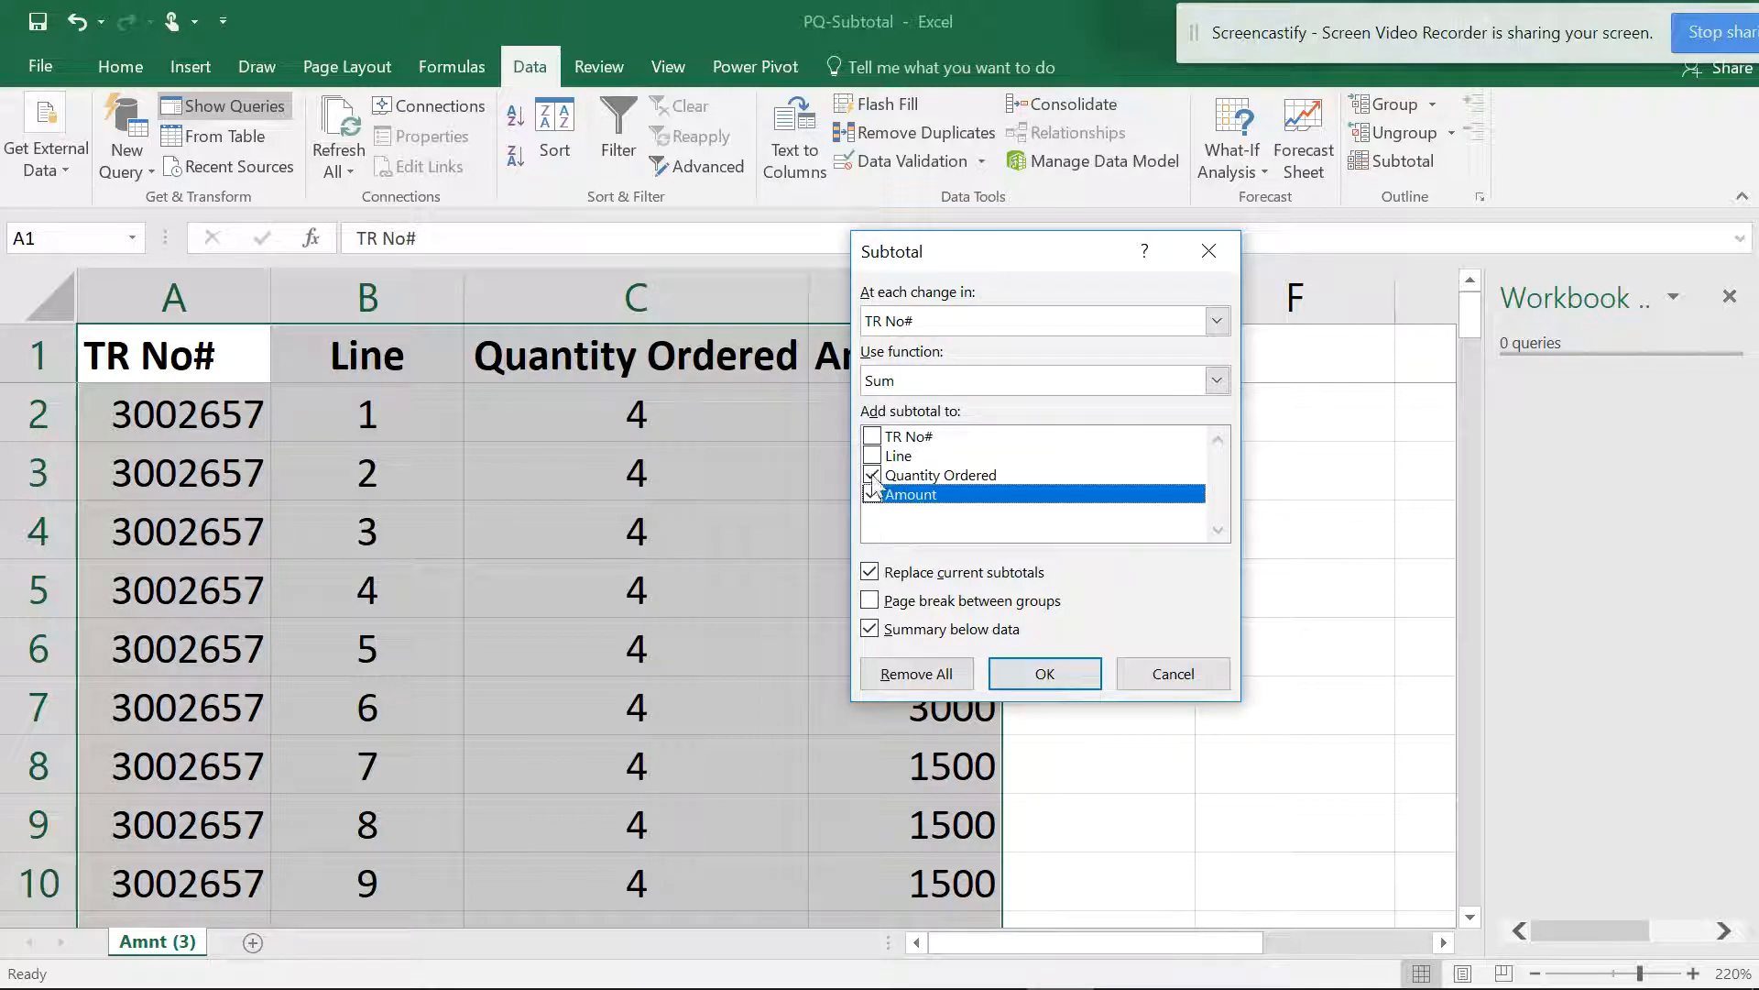
click(872, 475)
click(873, 475)
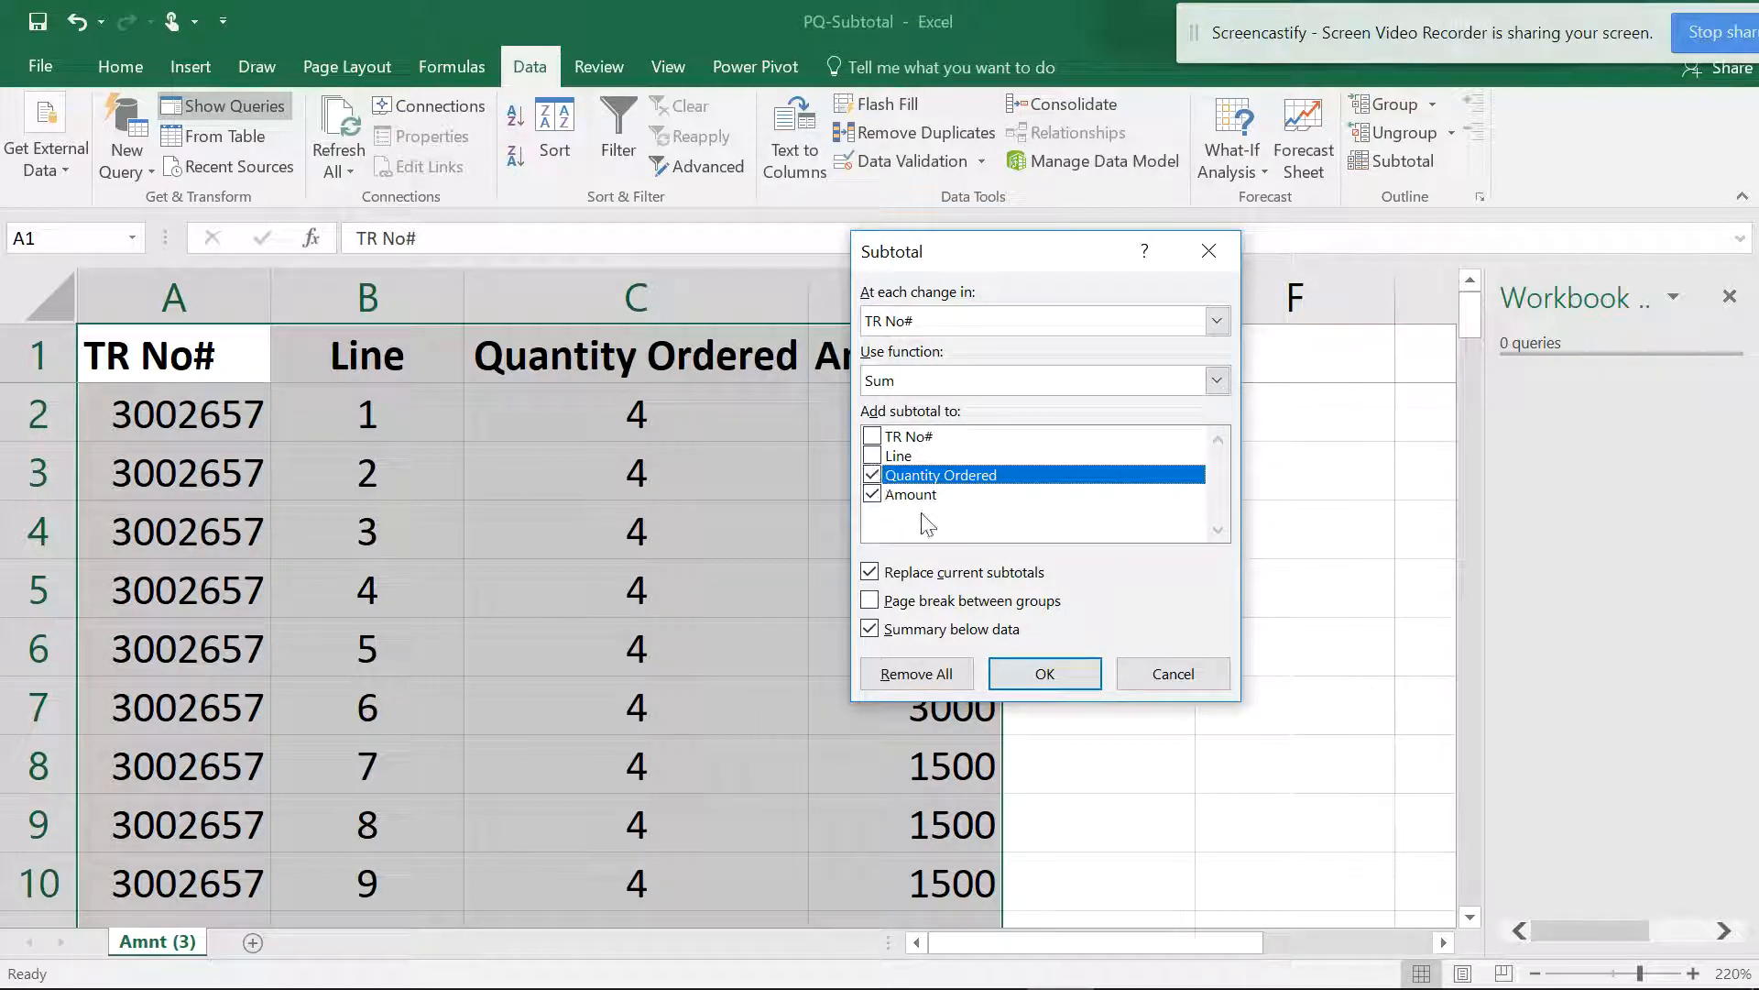
click(1054, 676)
- Review the subtotal rows of the TR No# groups and the formulas in C11 and D11
ctrl+scroll(416, 574, down, 1)
scroll(416, 573, down, 1)
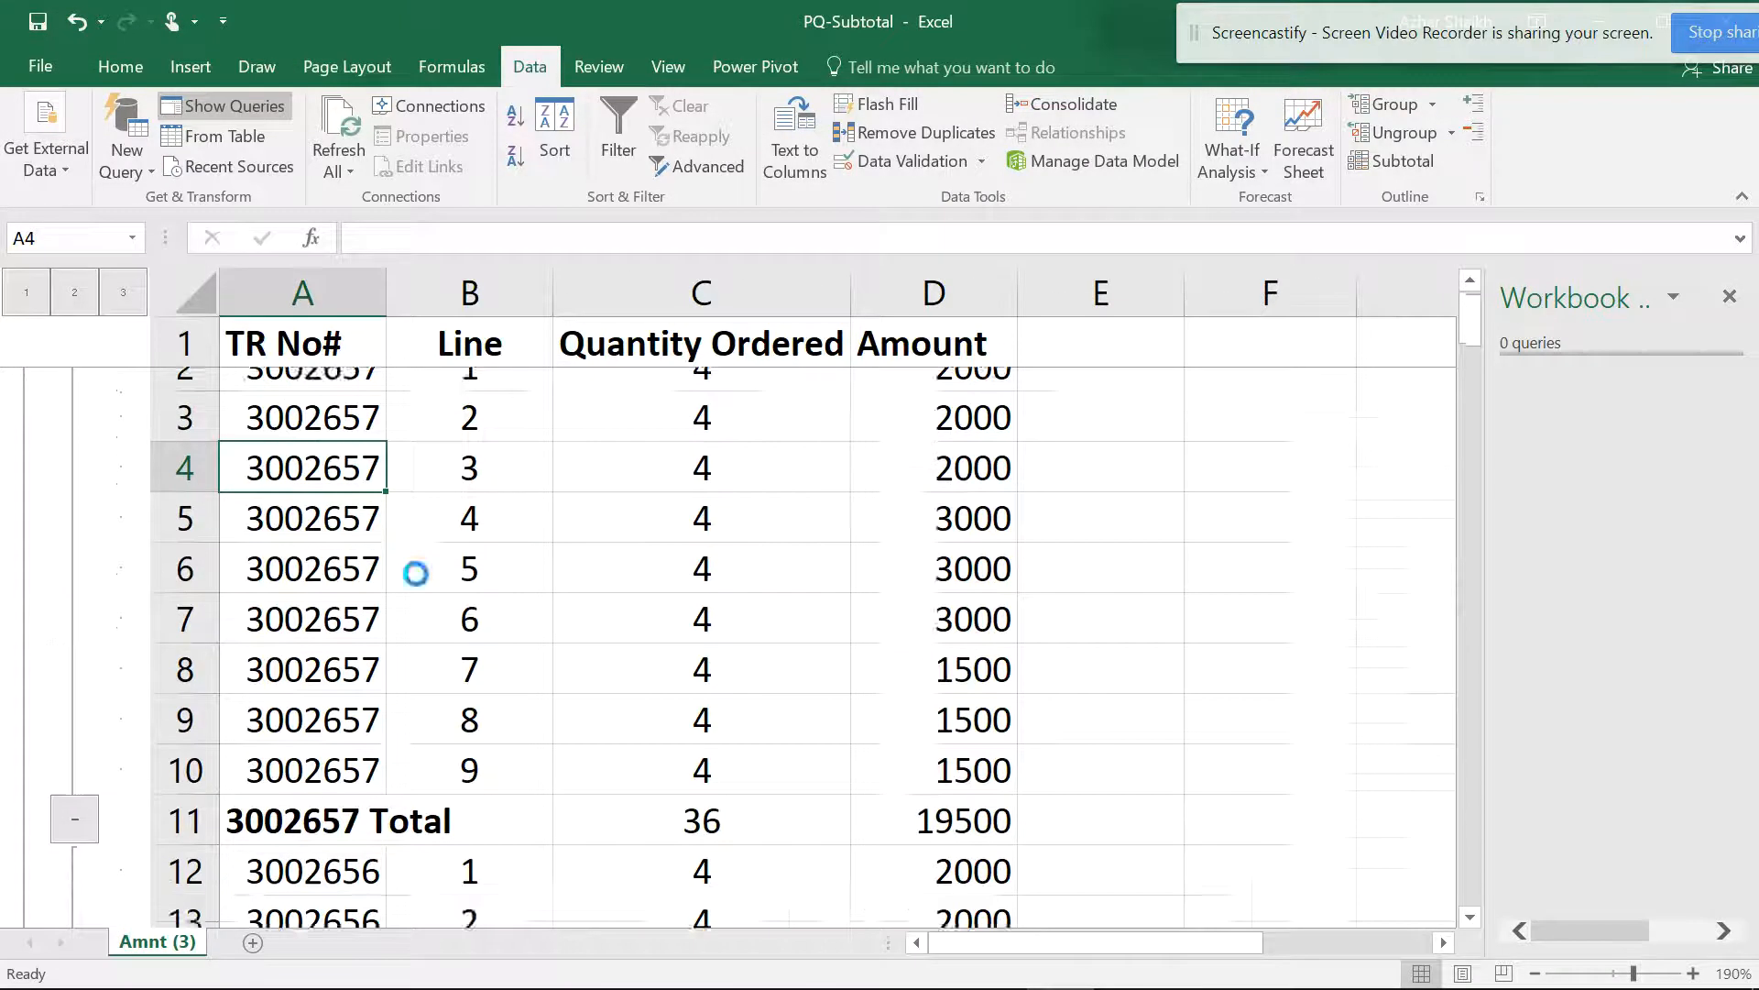
click(706, 667)
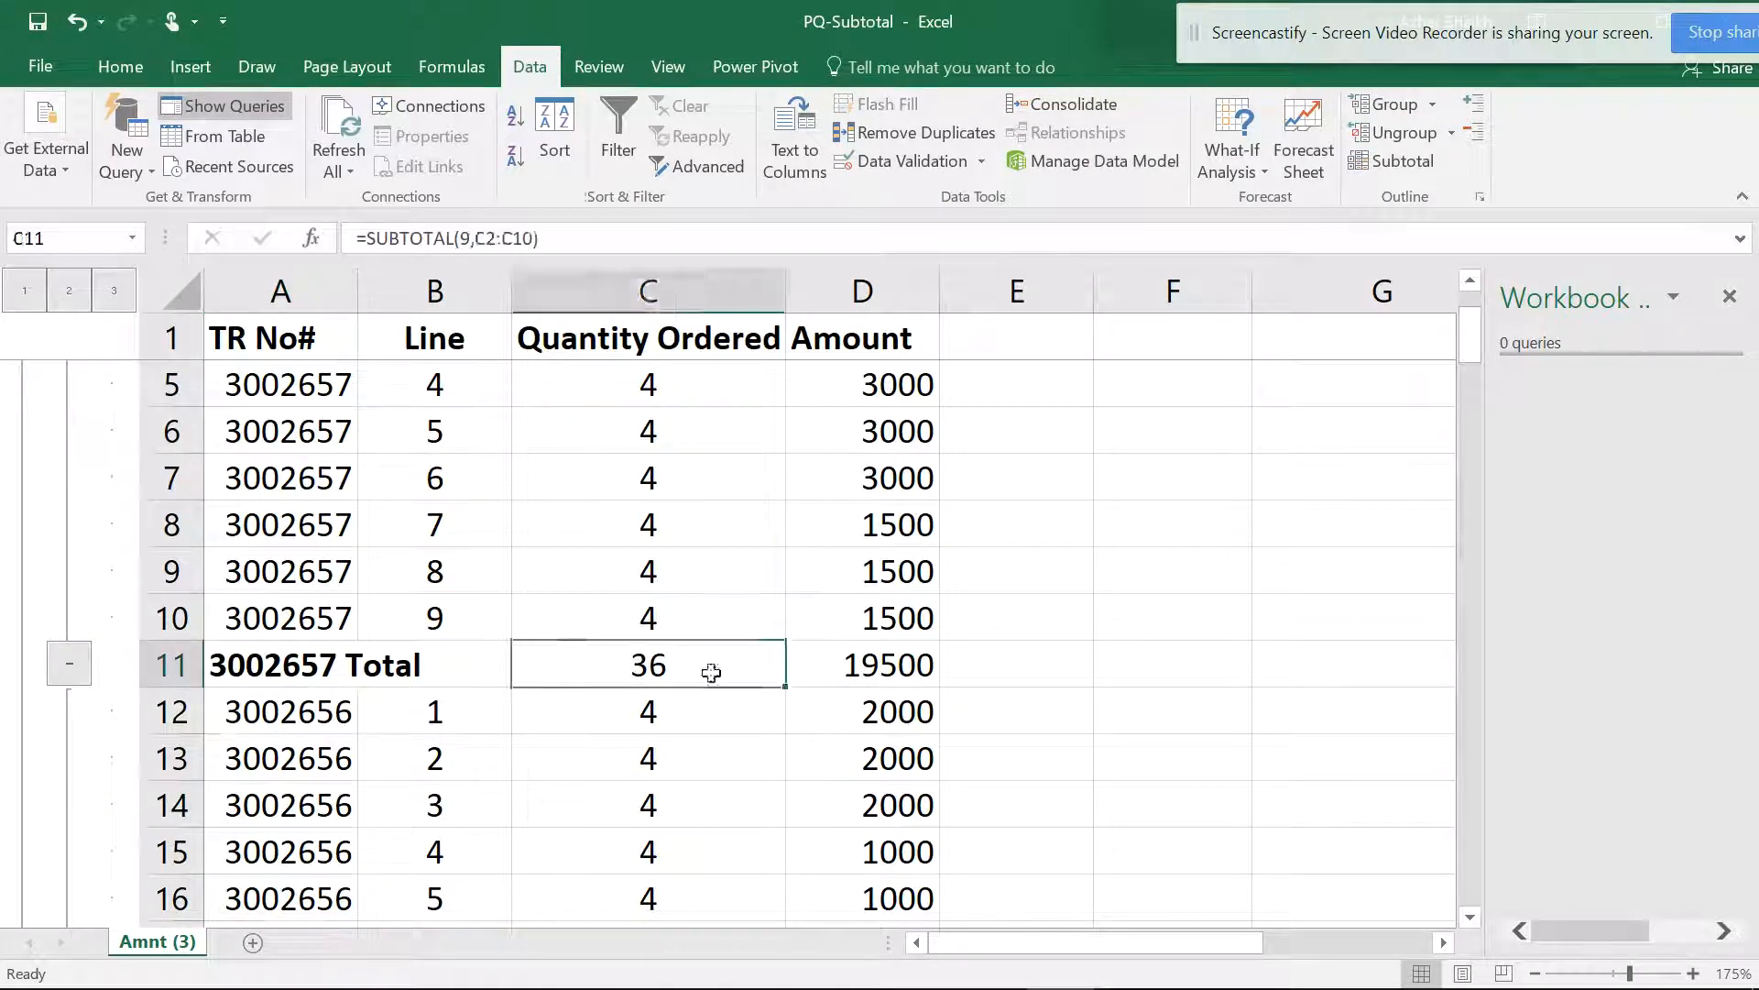
click(813, 668)
scroll(670, 550, up, 1)
scroll(669, 550, down, 20)
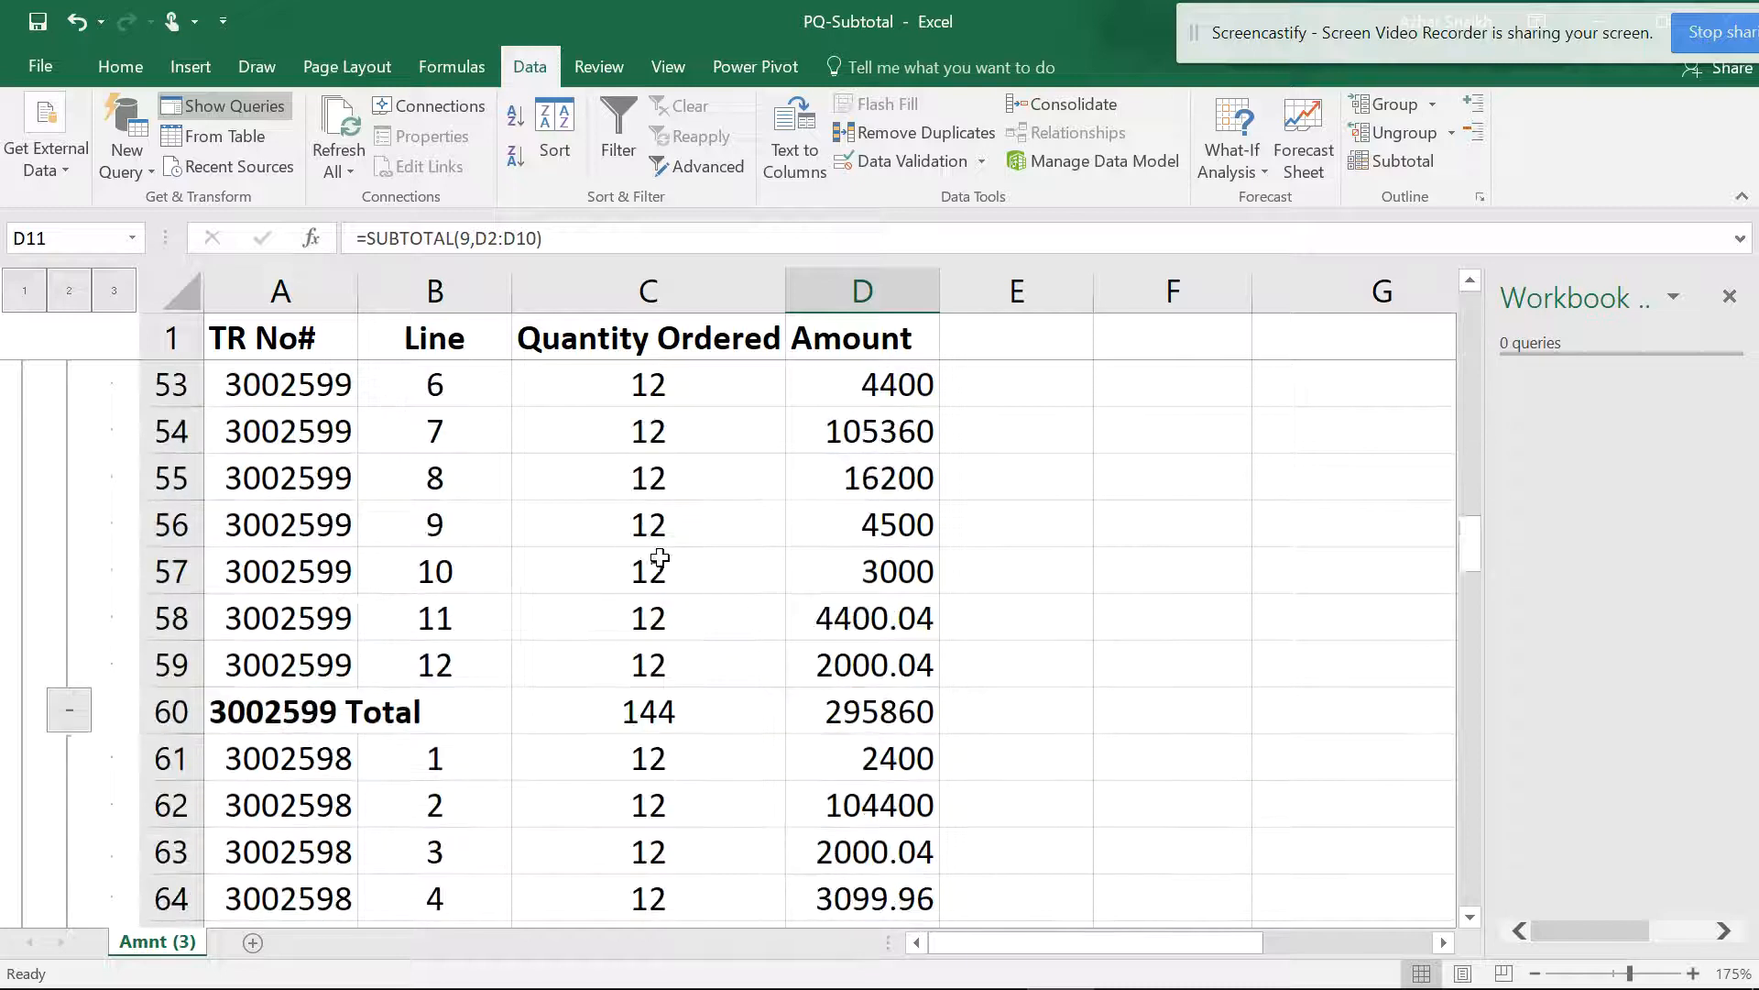
scroll(646, 564, up, 19)
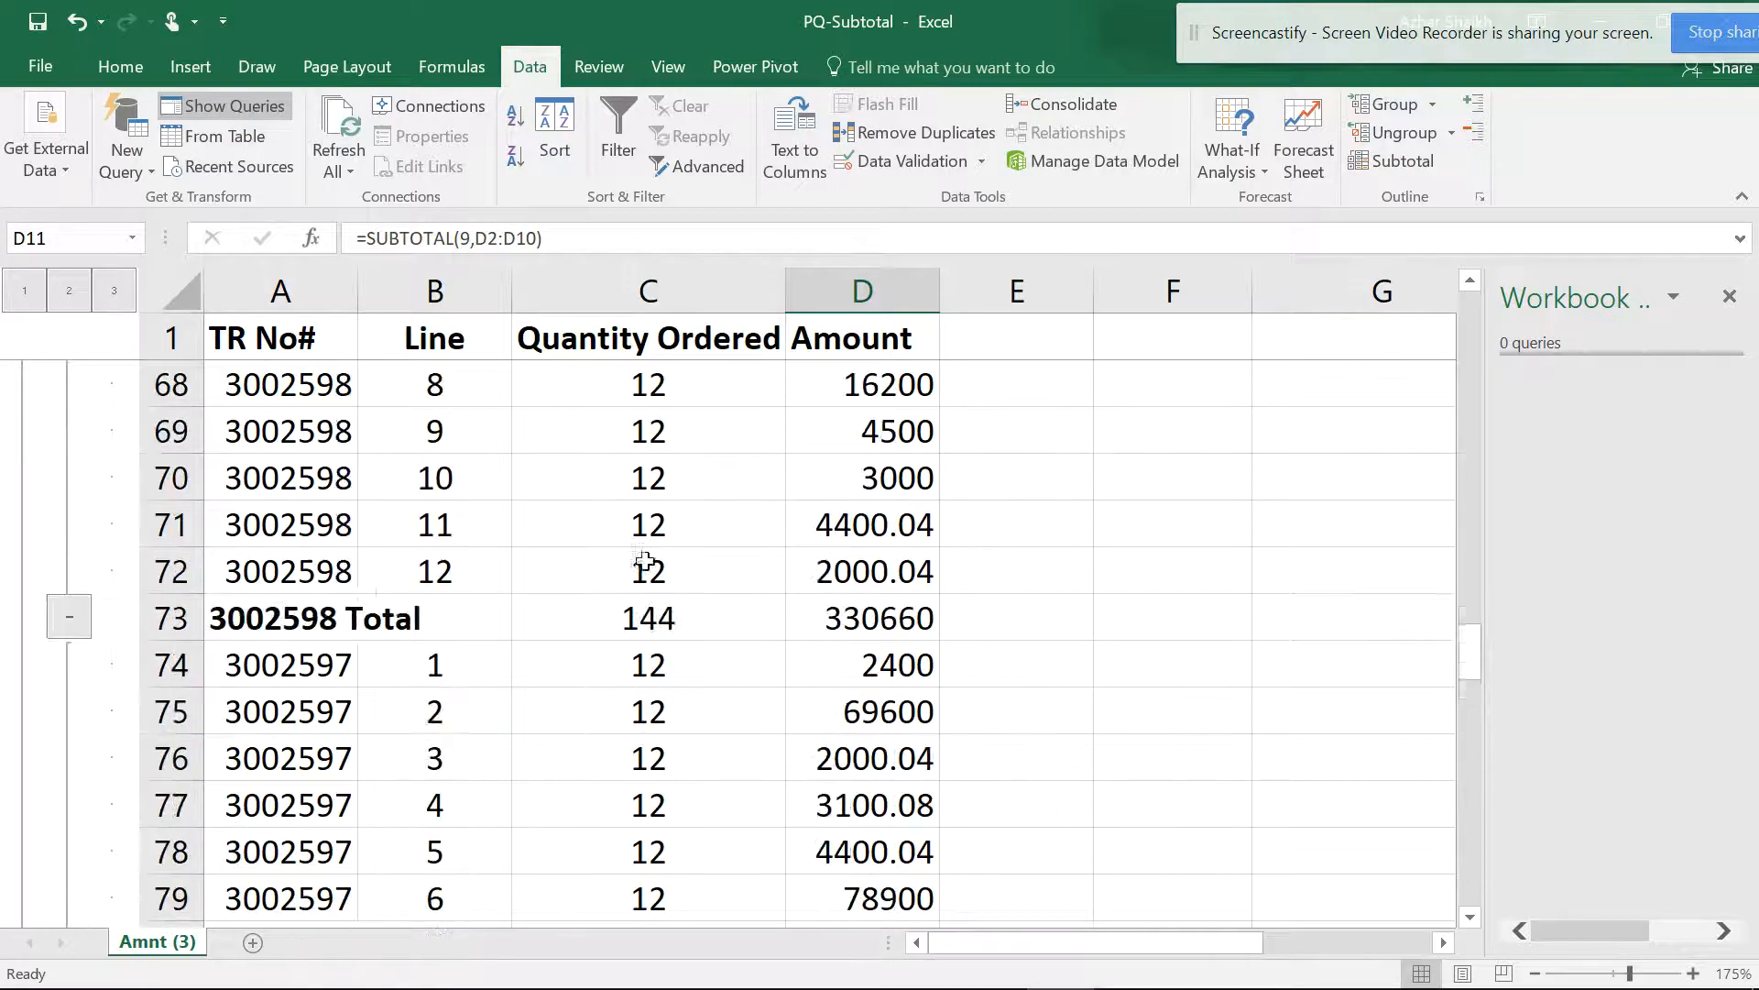
scroll(607, 513, up, 9)
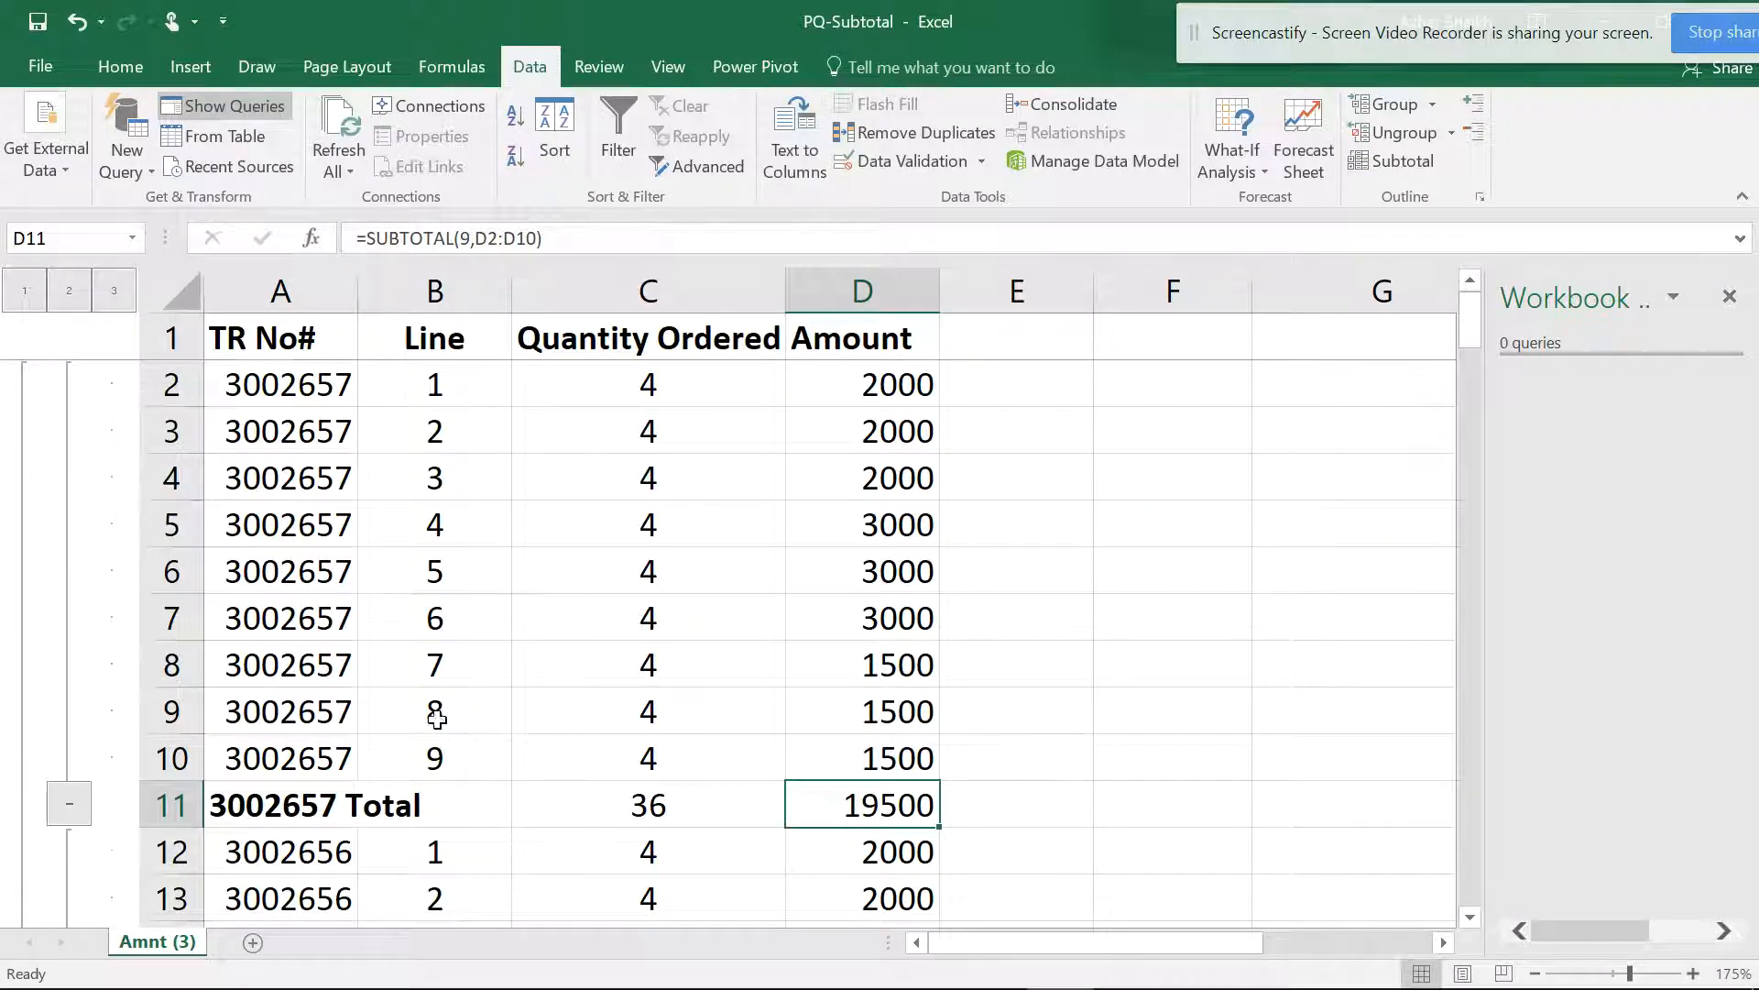
- Check the subtotals down to the Grand Total row and remove all subtotals from the table
scroll(424, 715, down, 9)
scroll(711, 523, up, 9)
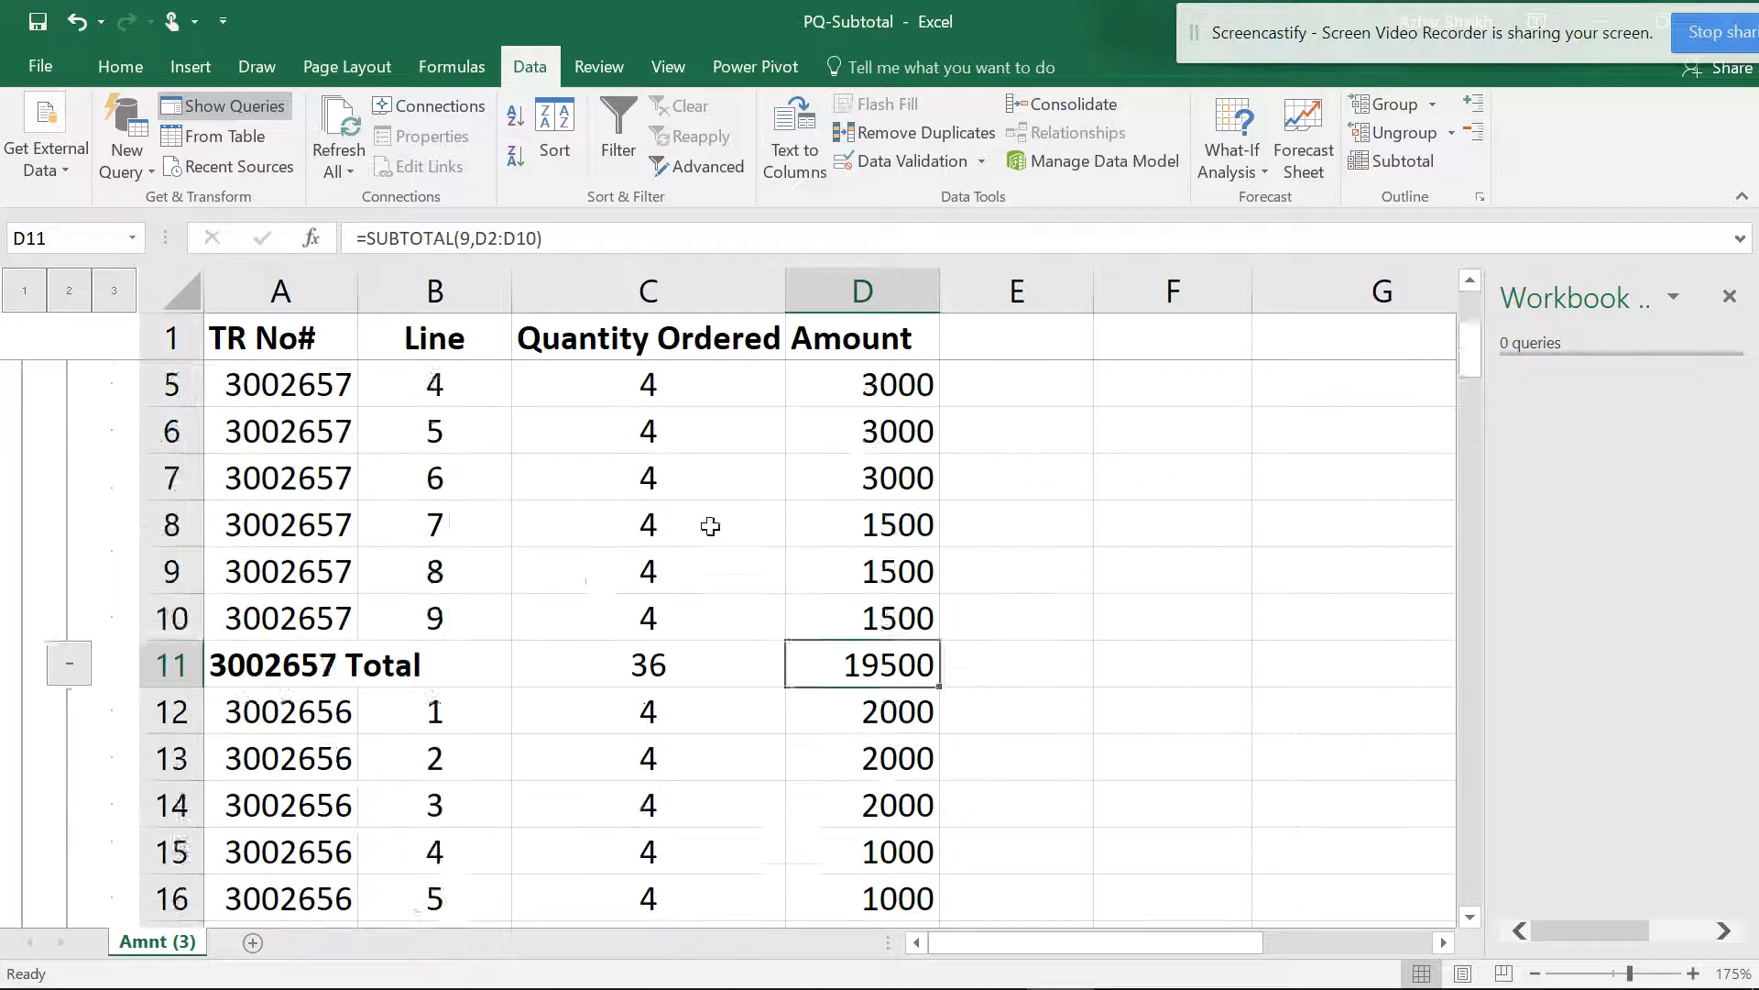
scroll(467, 613, down, 20)
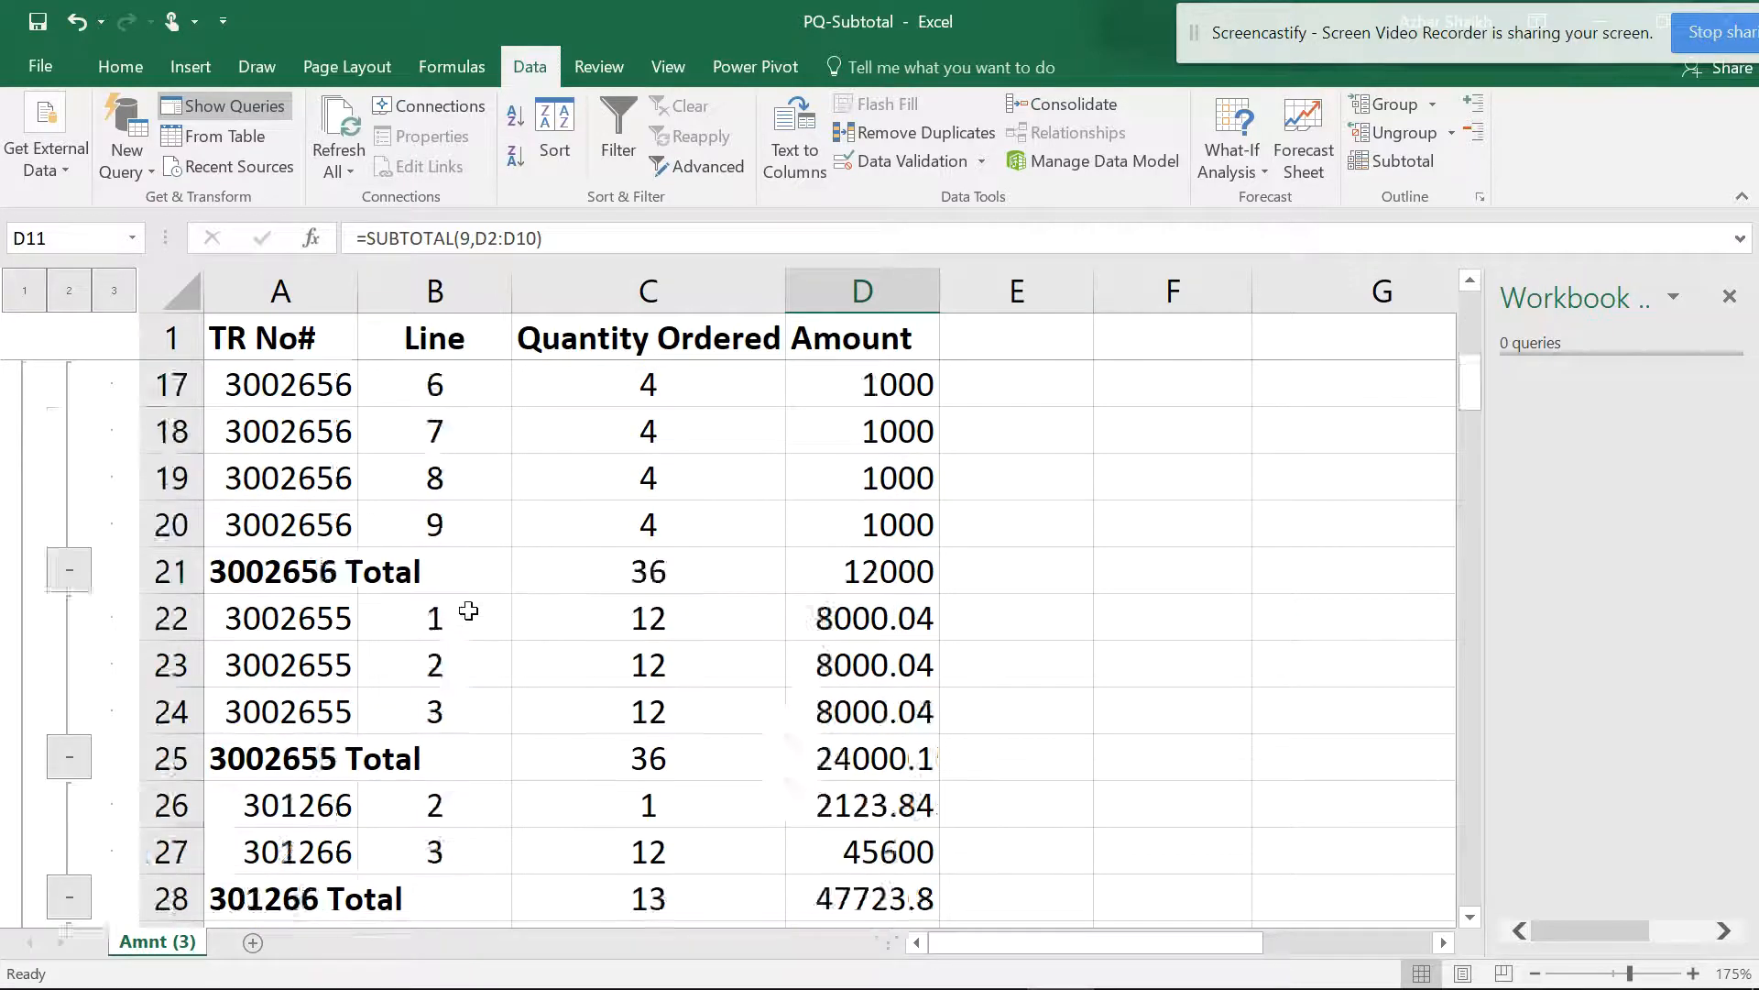
scroll(275, 769, down, 5)
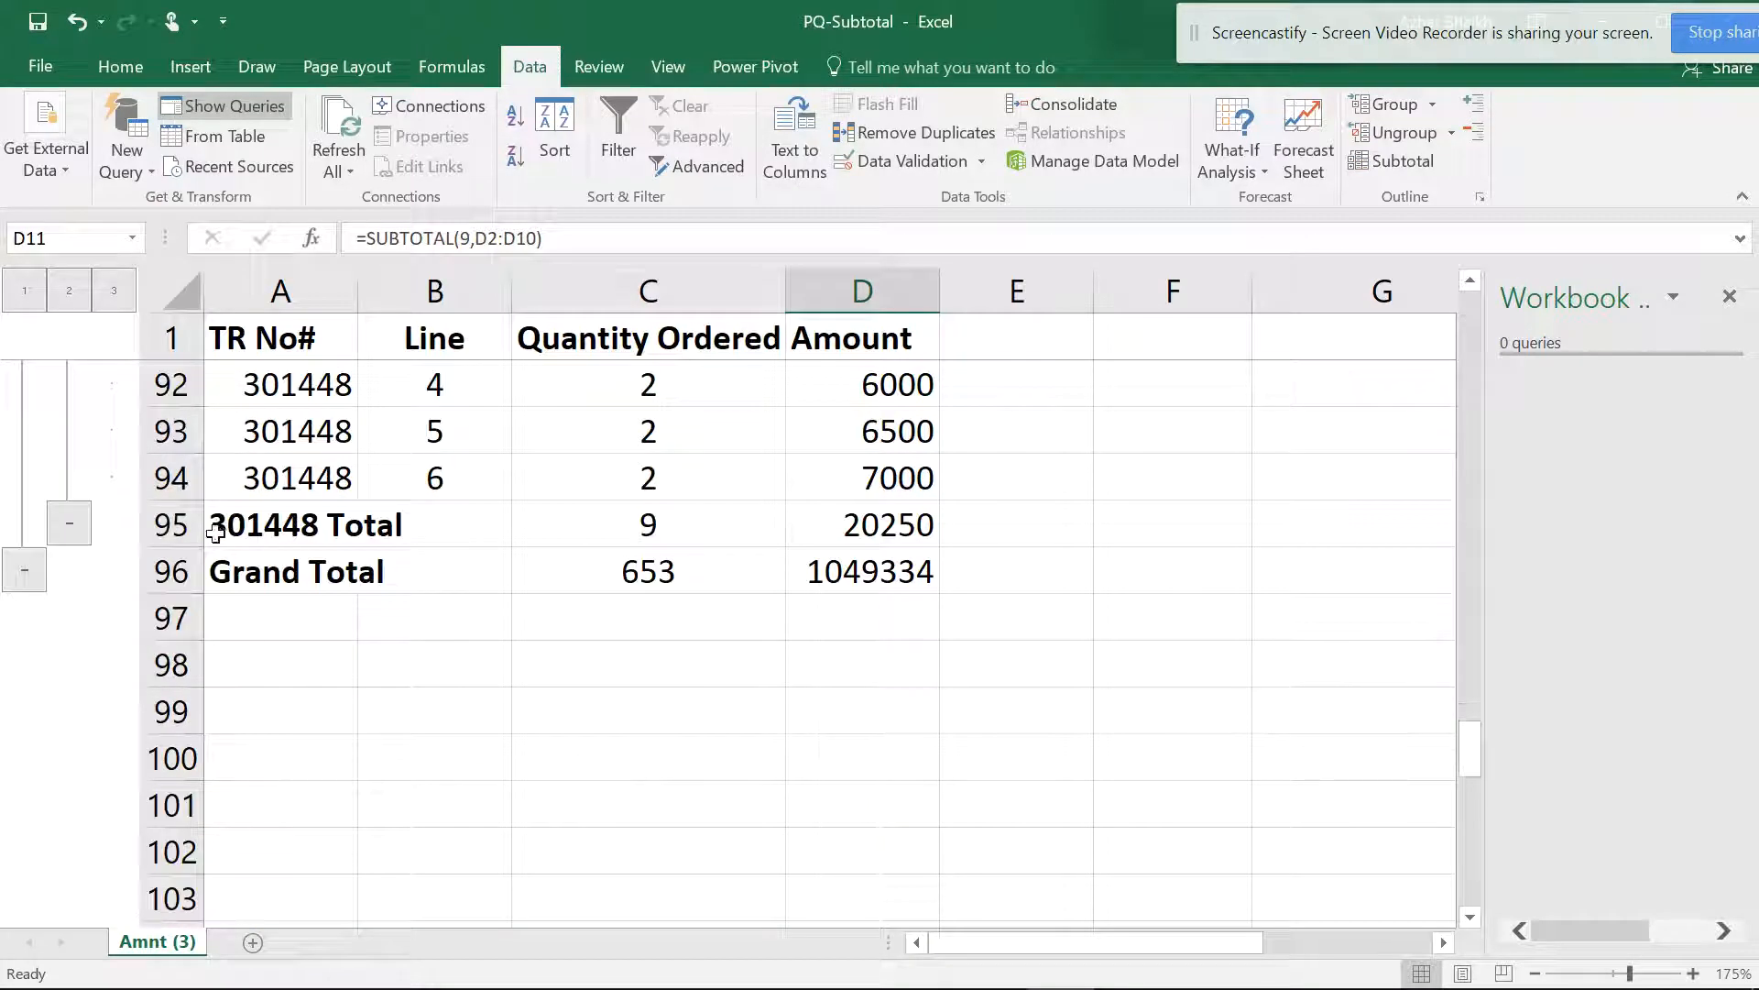
scroll(510, 532, up, 6)
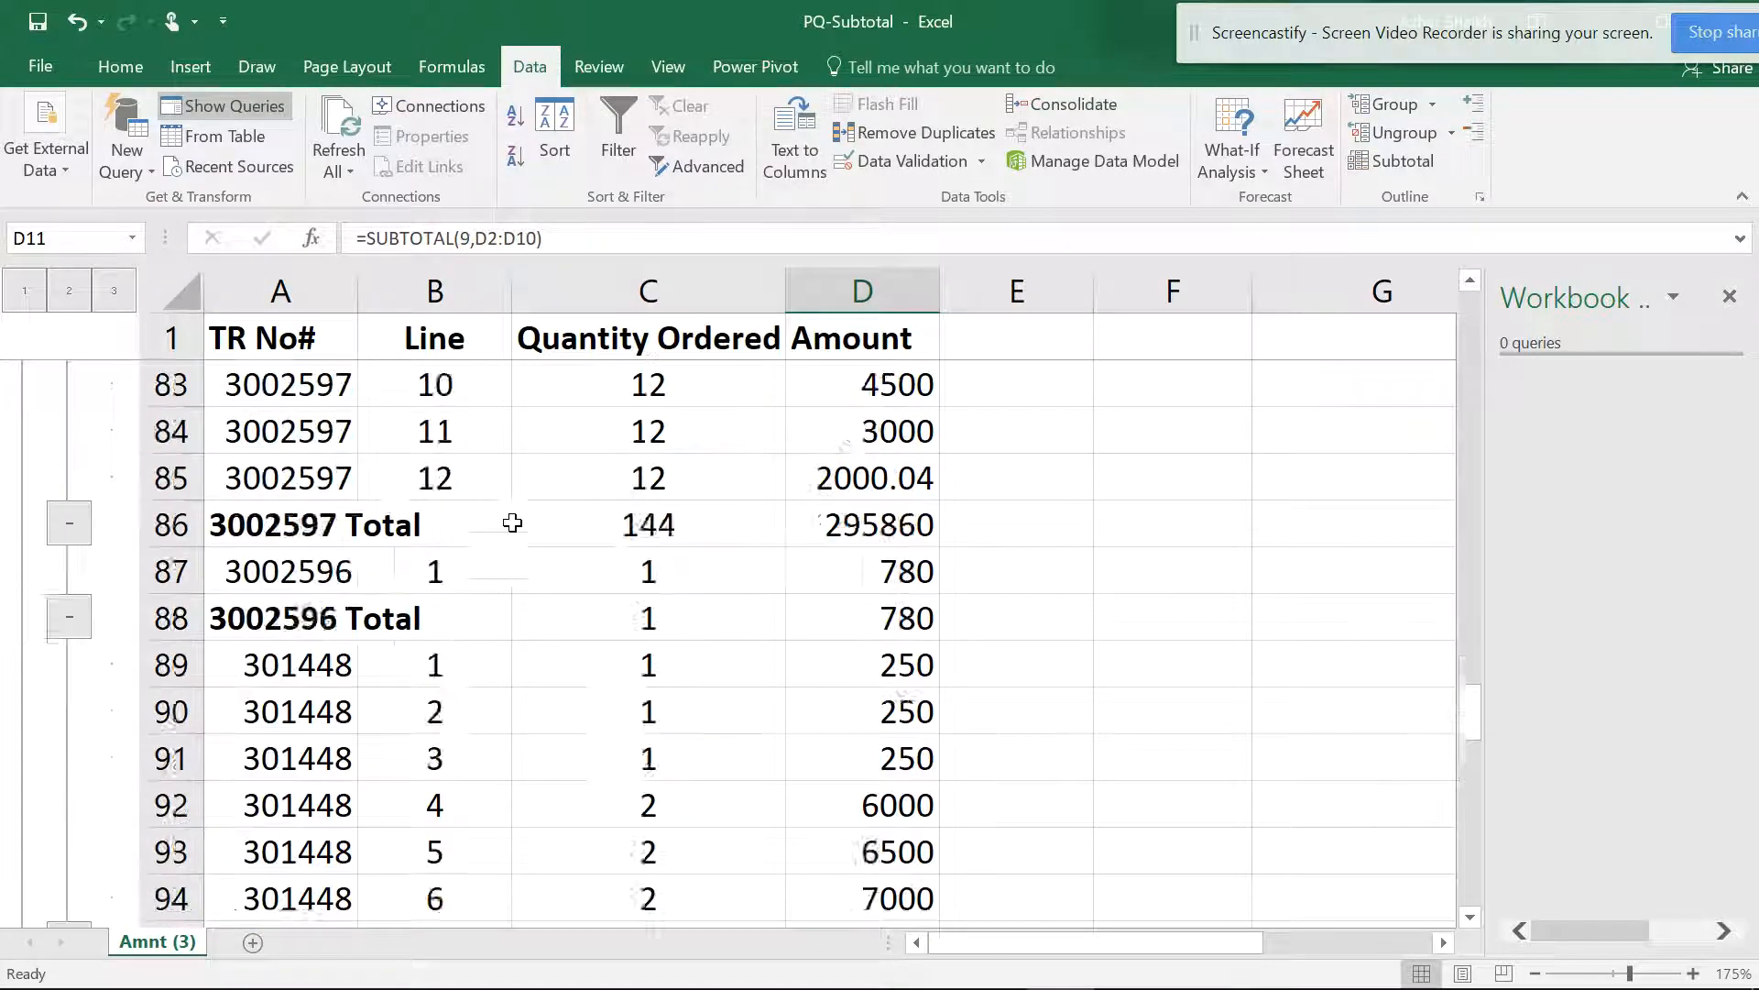
click(1402, 162)
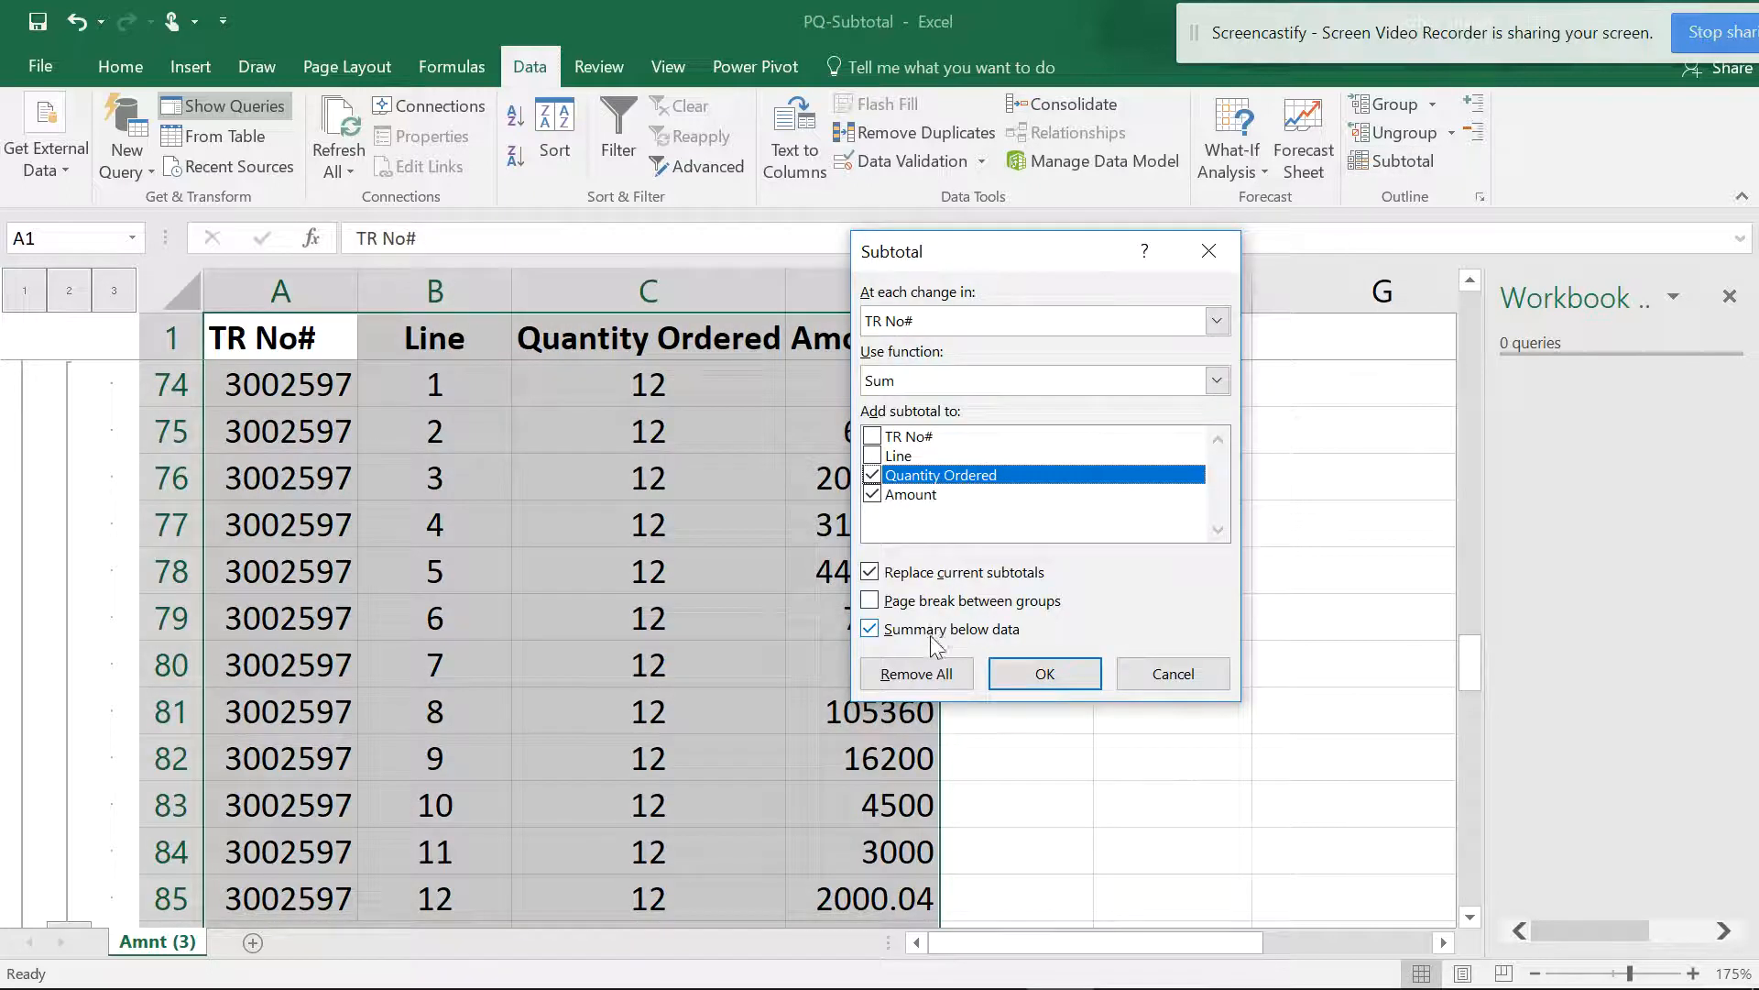
click(916, 673)
scroll(384, 424, up, 3)
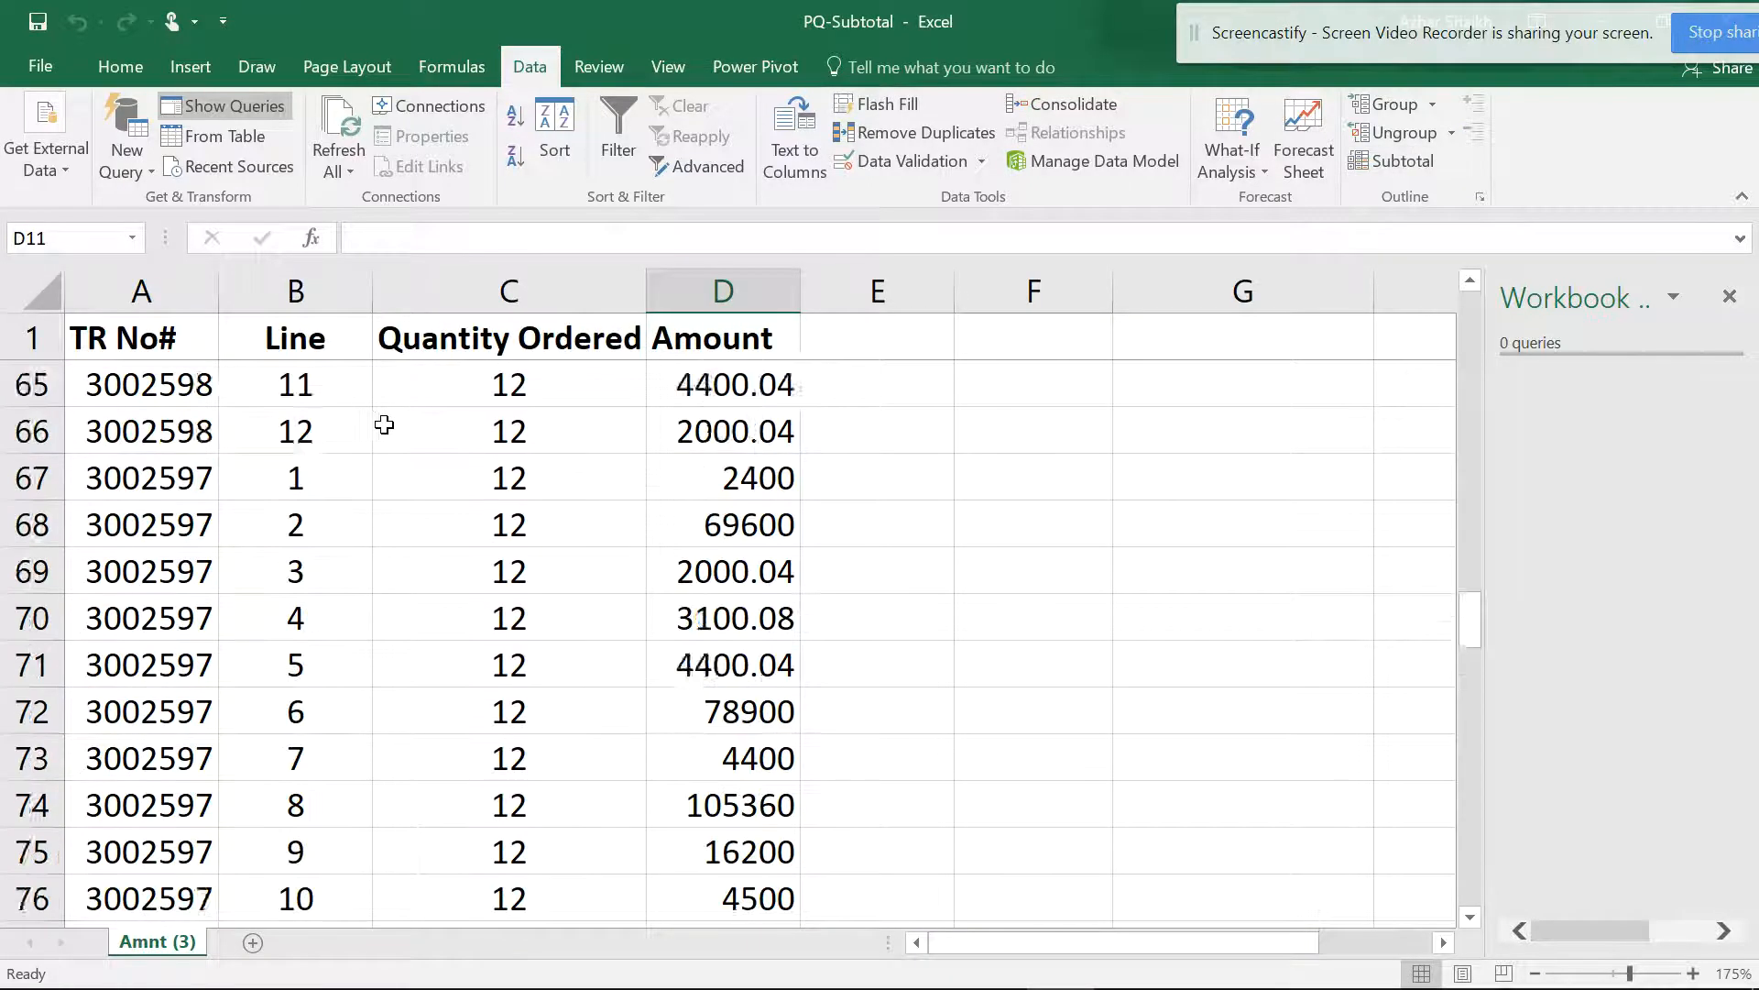
scroll(384, 424, up, 8)
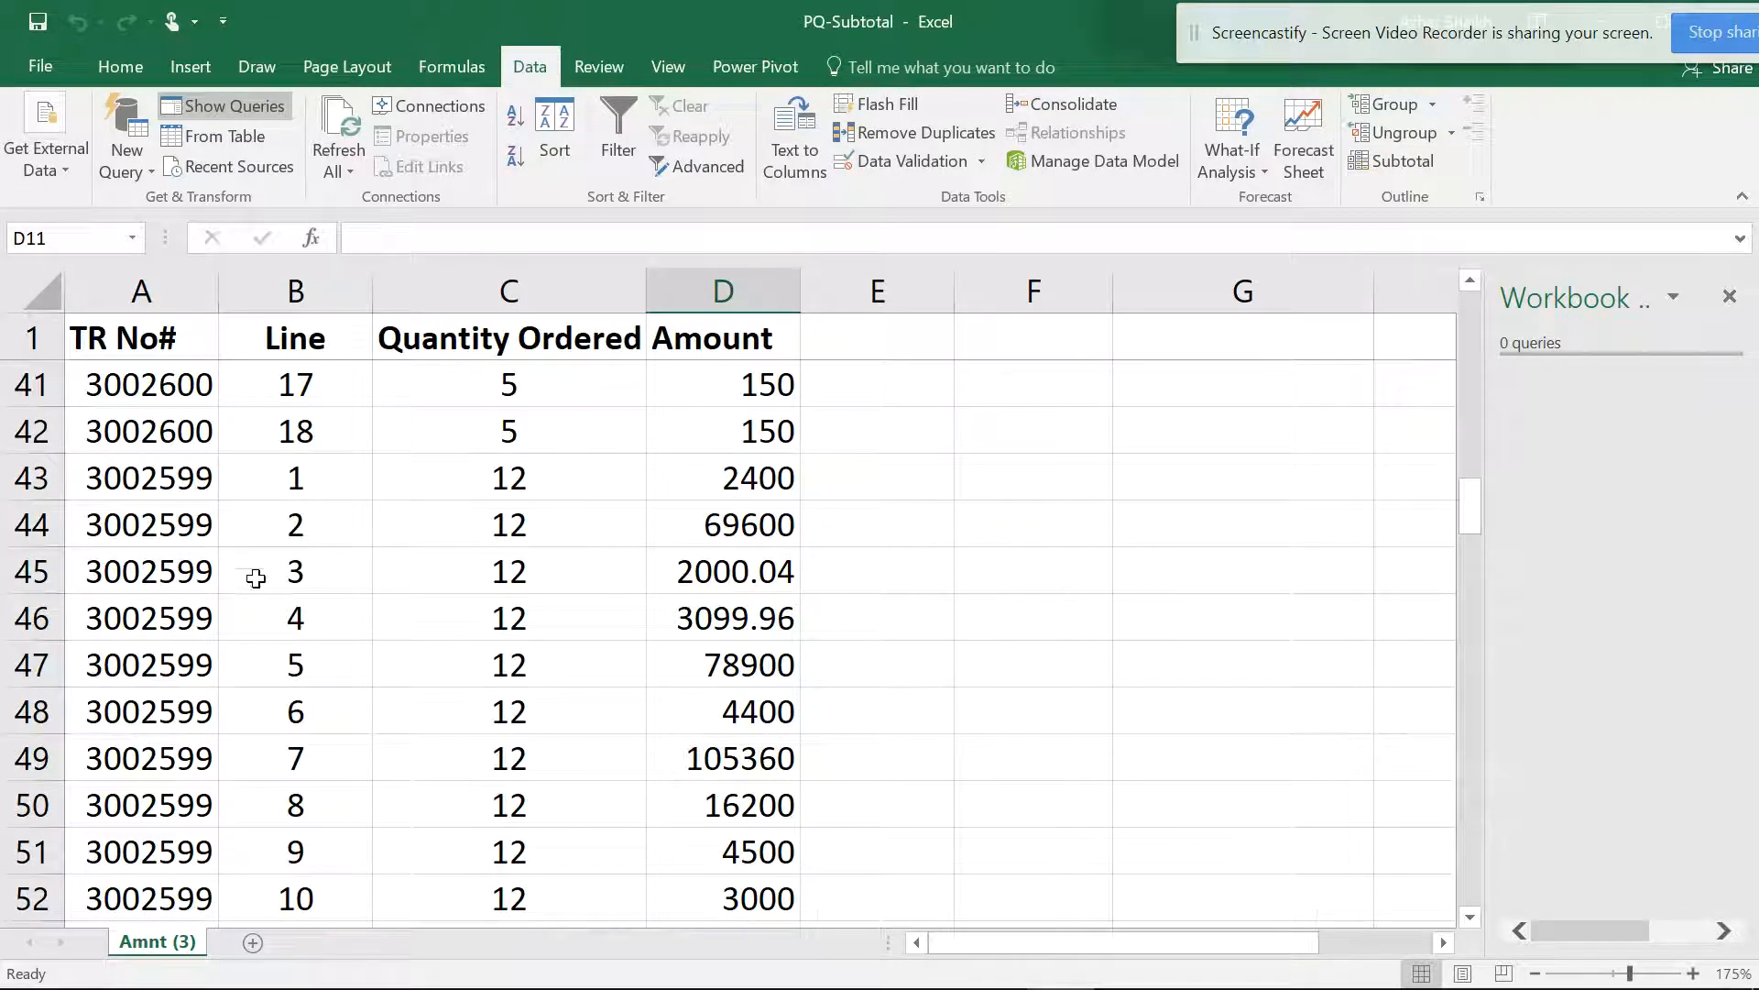
- Reapply Sum subtotals to Quantity Ordered and Amount at each change in TR No#, with a page break between groups
click(348, 492)
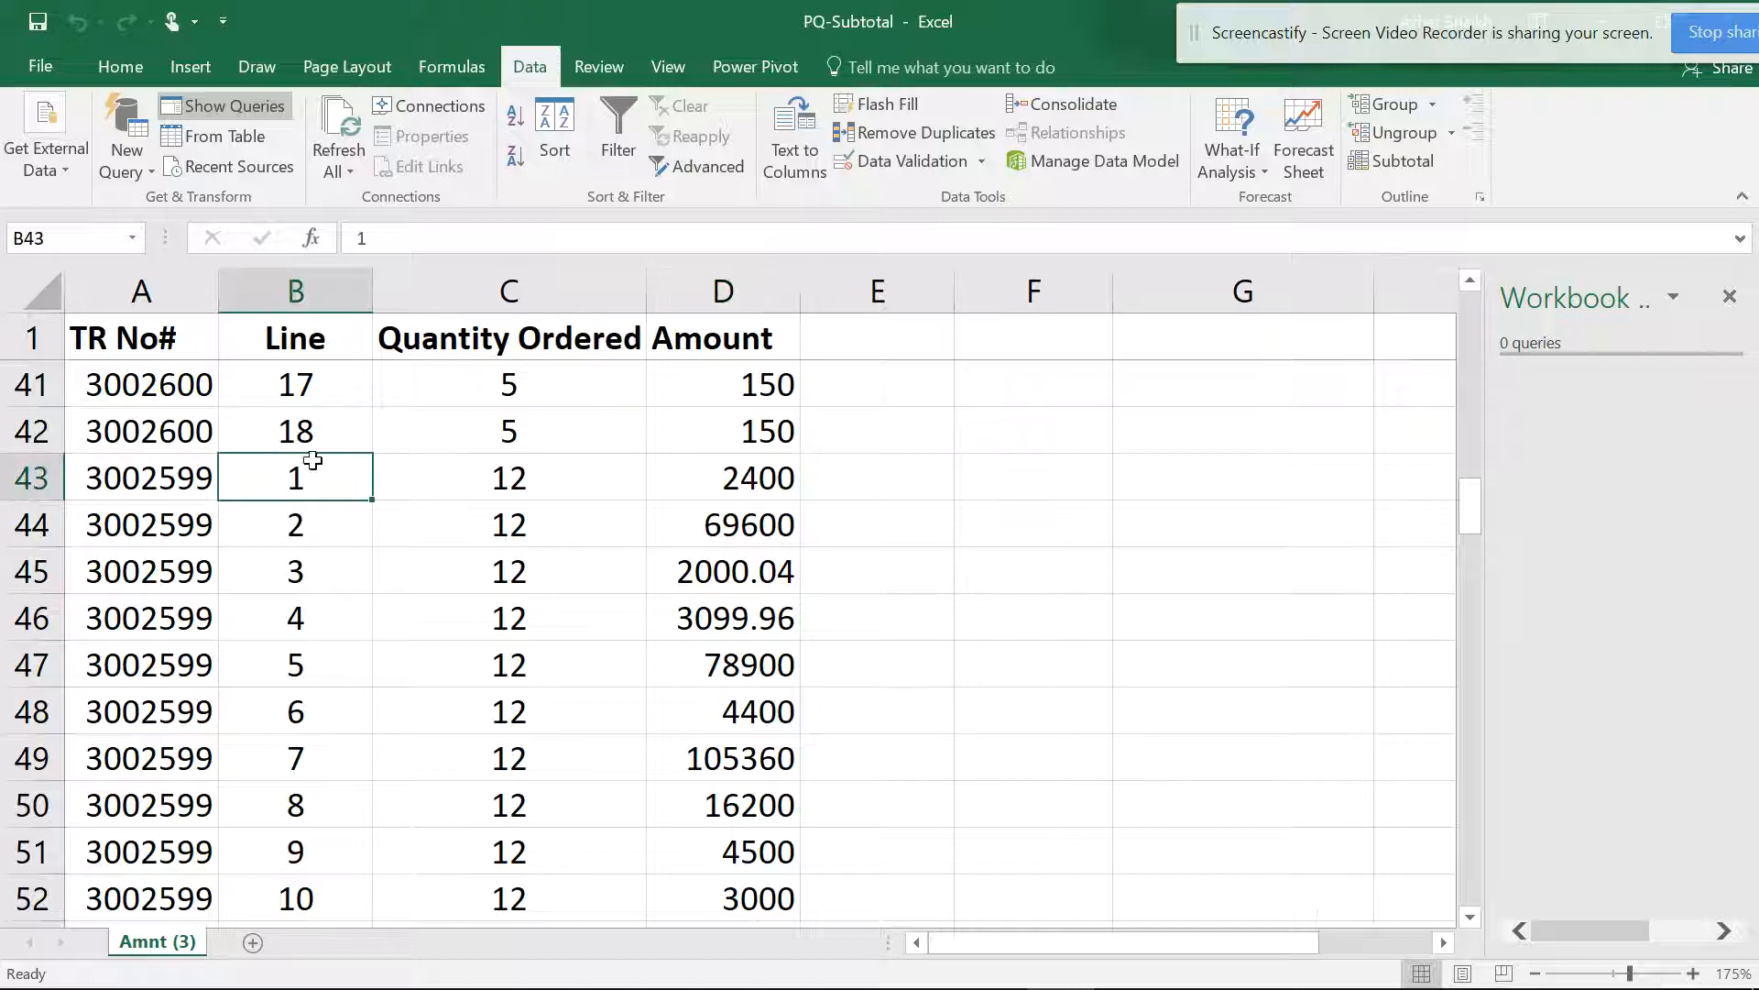
click(1420, 165)
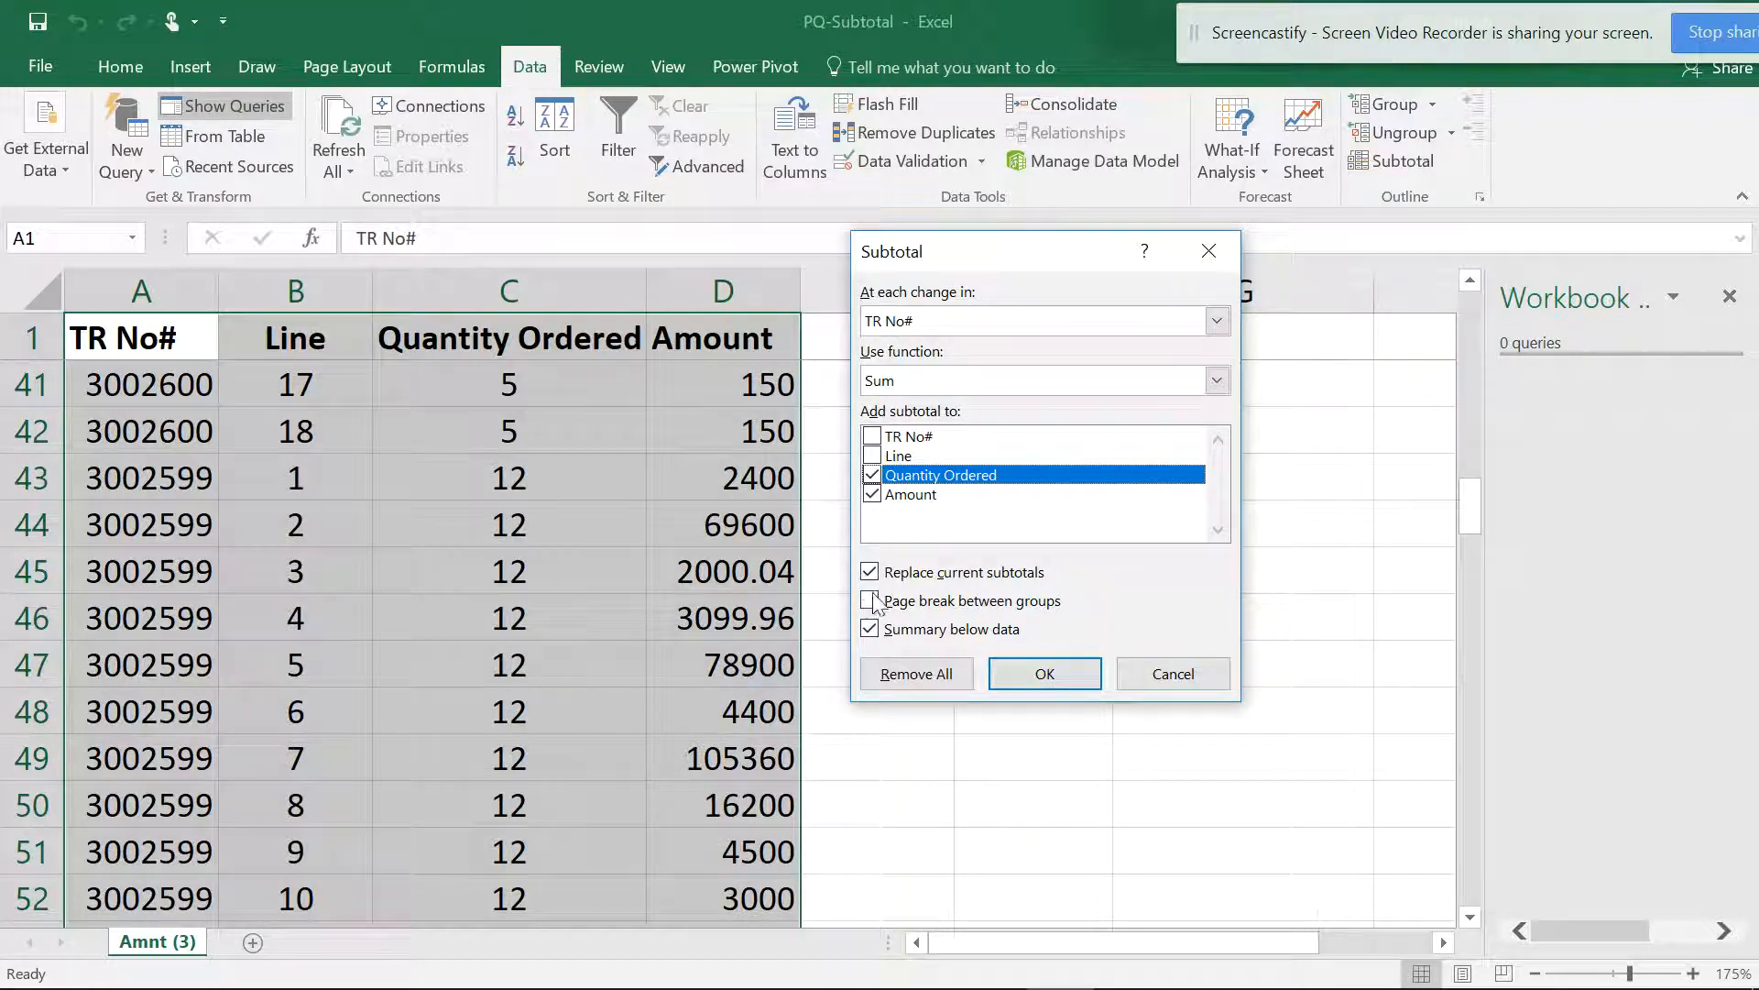
click(951, 612)
click(1090, 674)
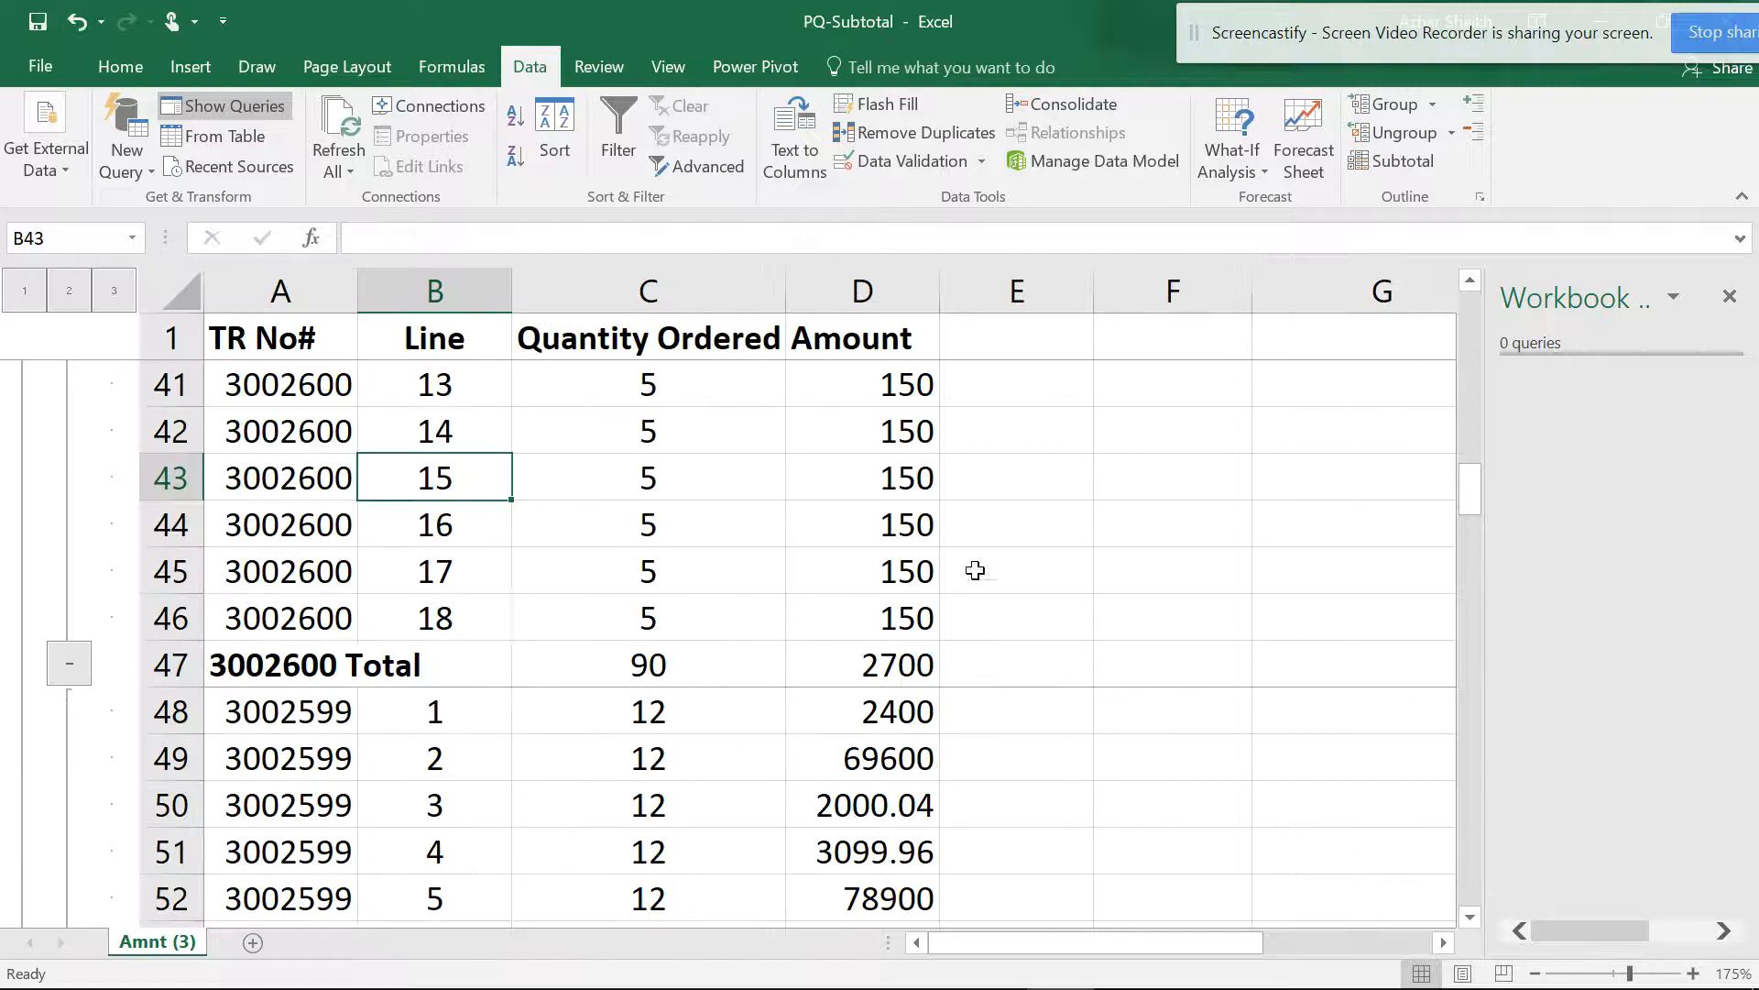
- Collapse the outline to the TR No# total rows, and expand and collapse the 3002657 group's details
scroll(478, 615, down, 14)
scroll(483, 608, up, 15)
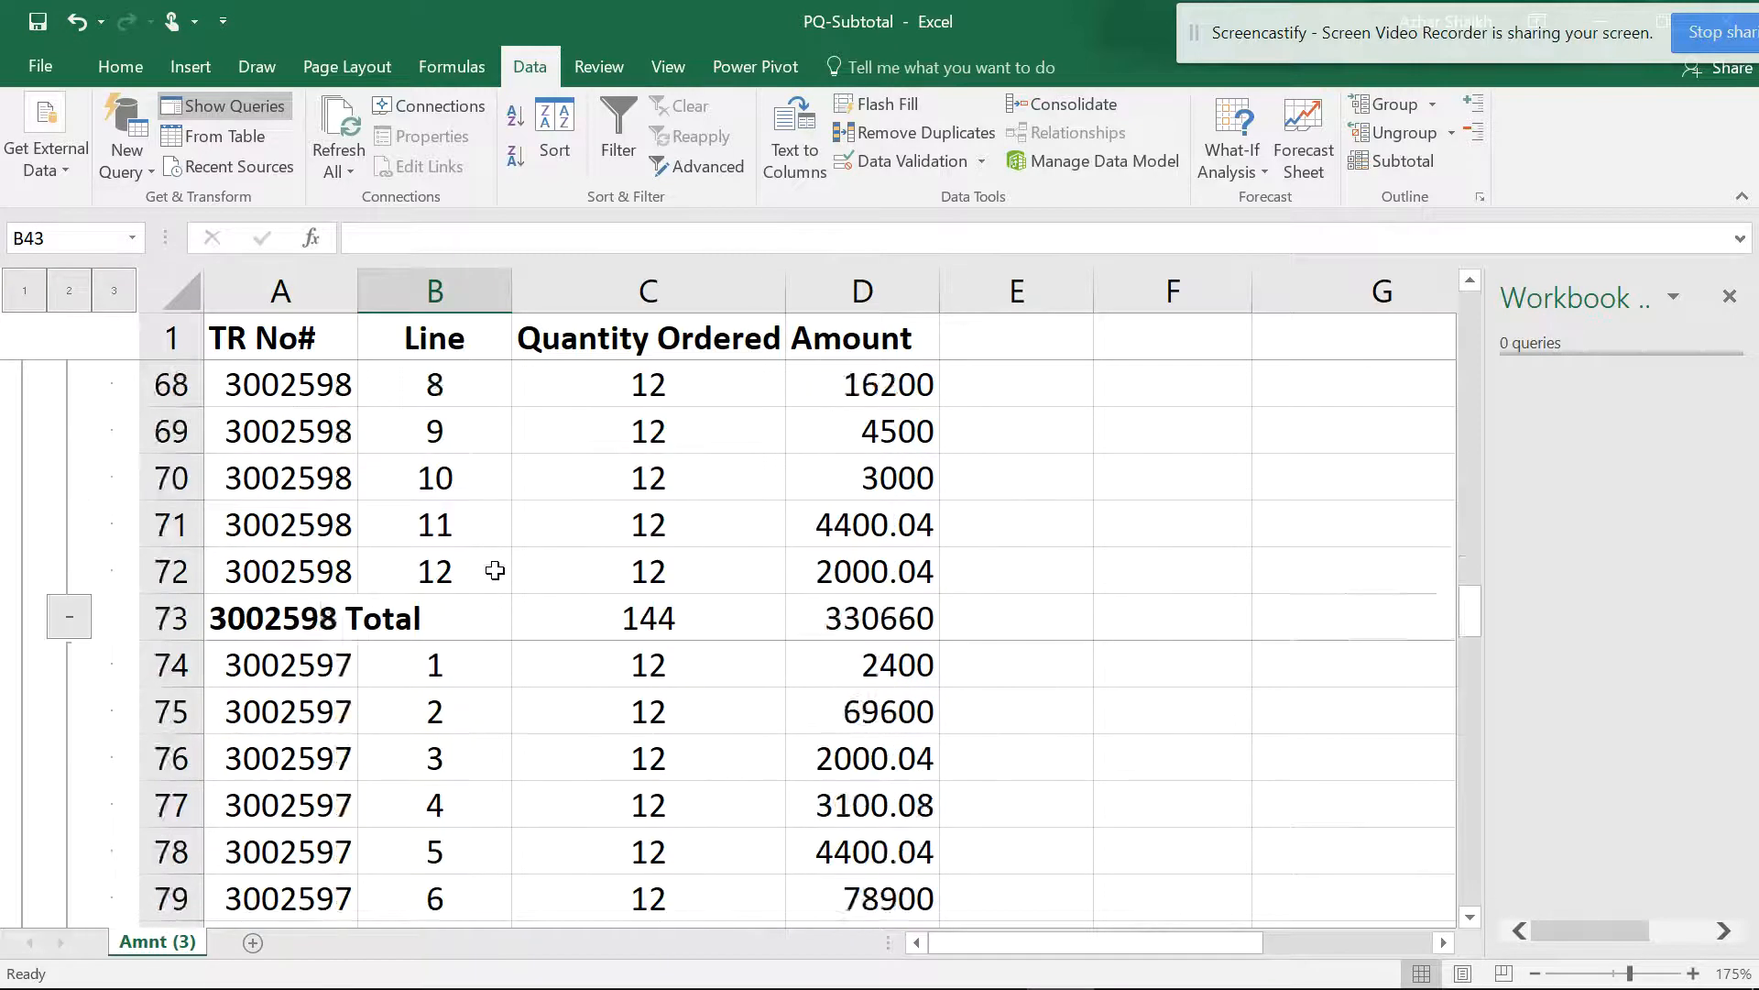
click(69, 291)
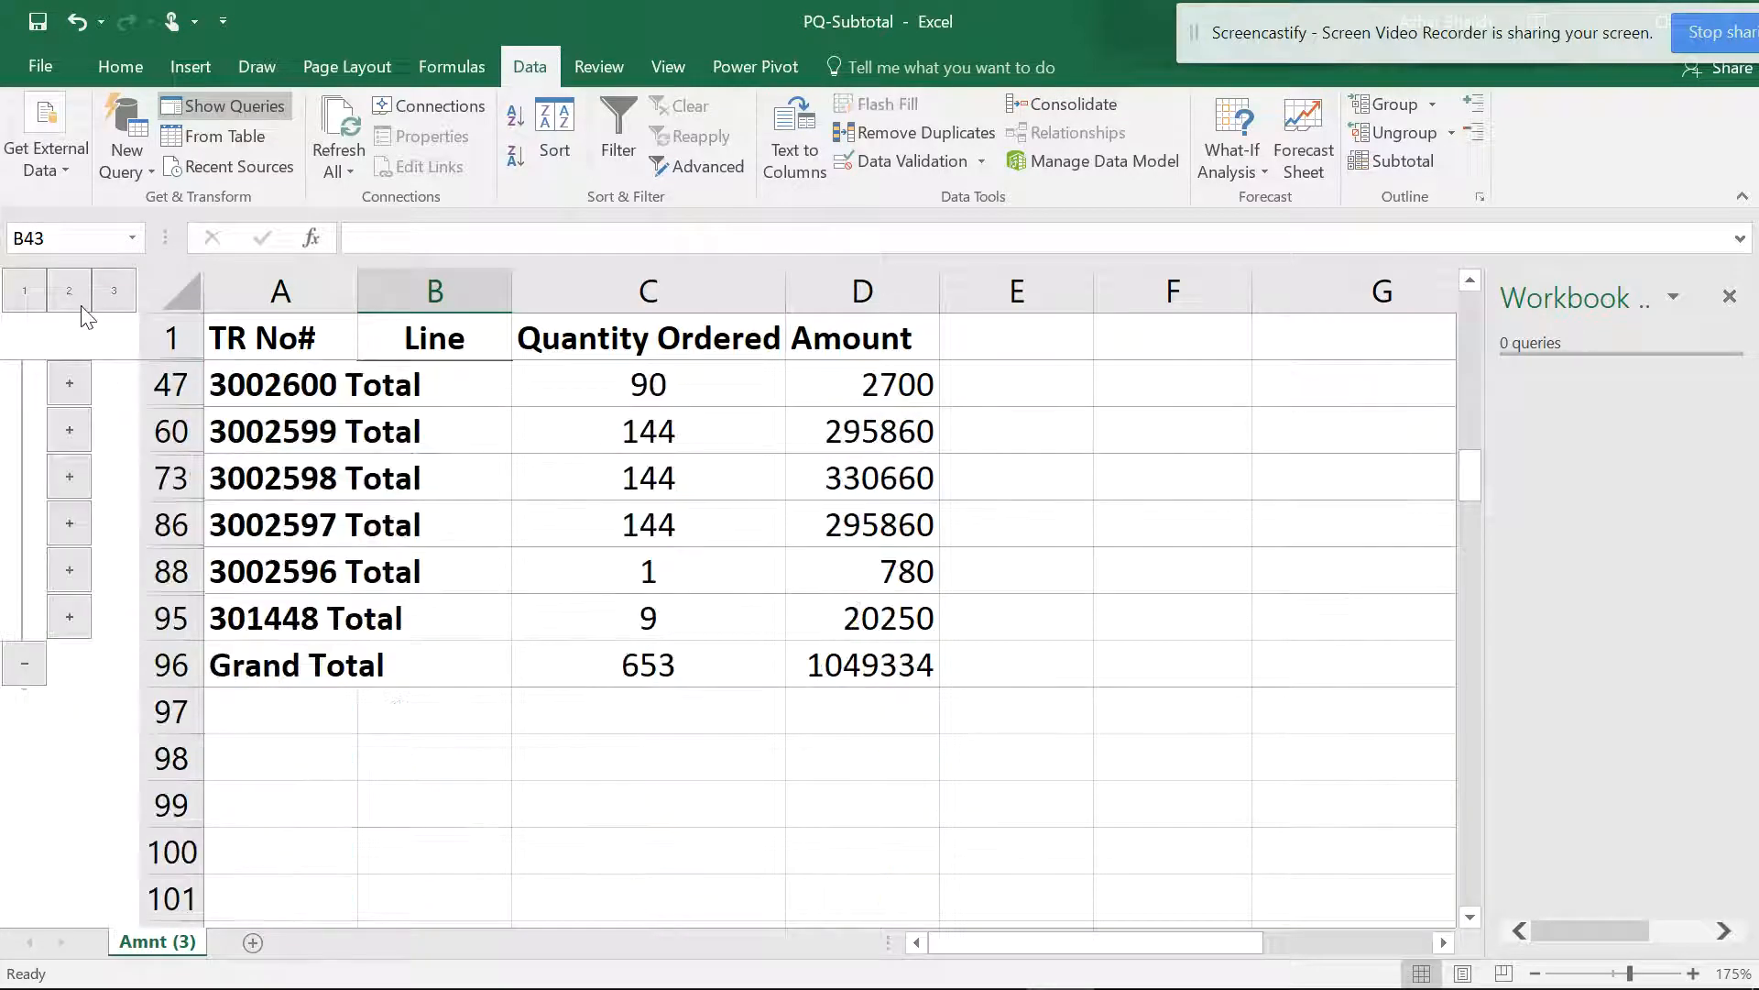
scroll(238, 423, up, 2)
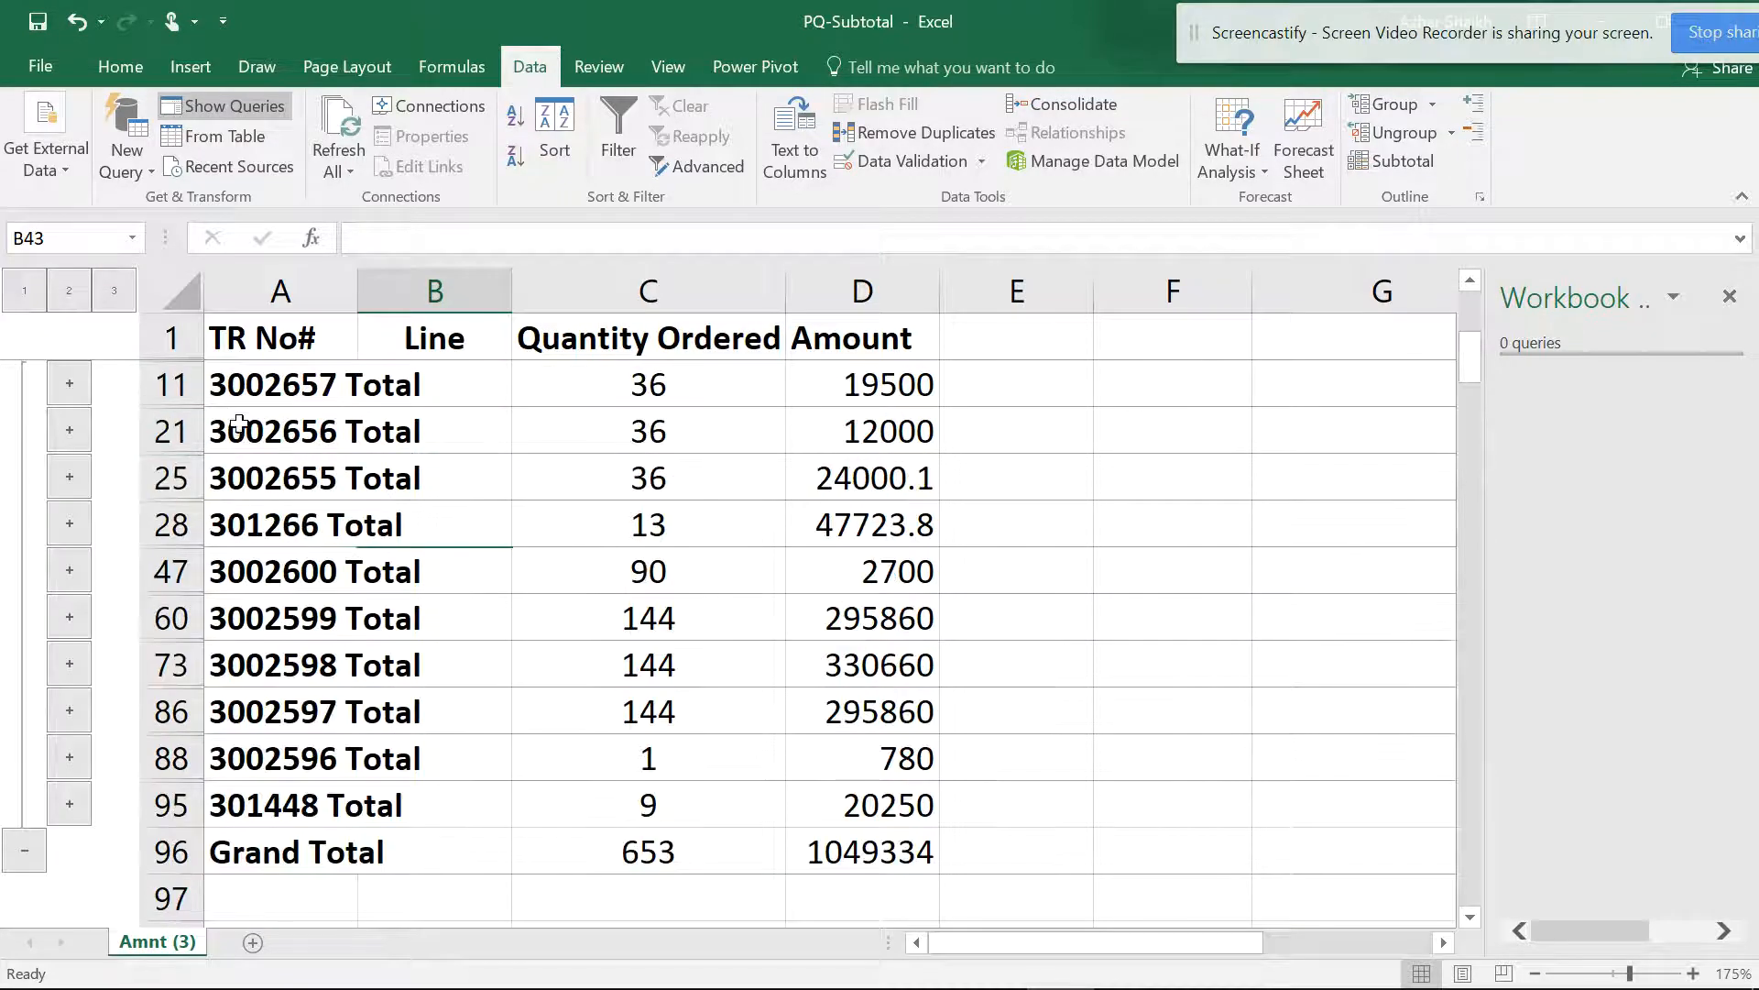
click(84, 394)
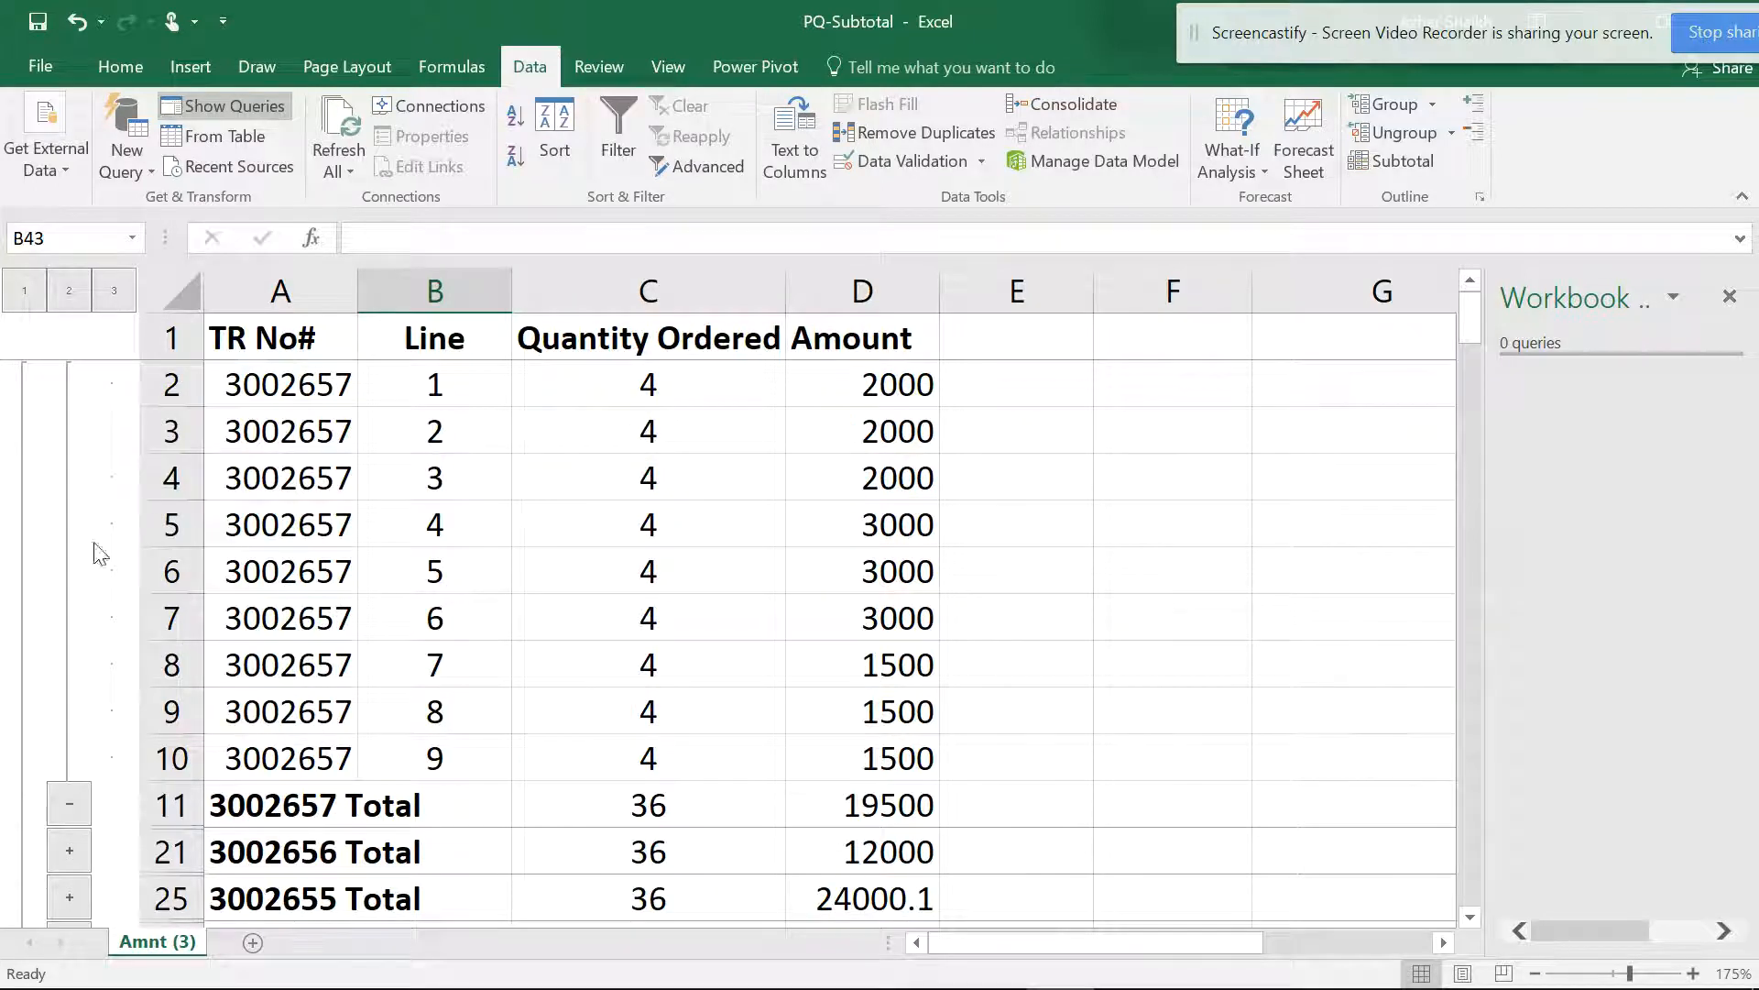
click(66, 799)
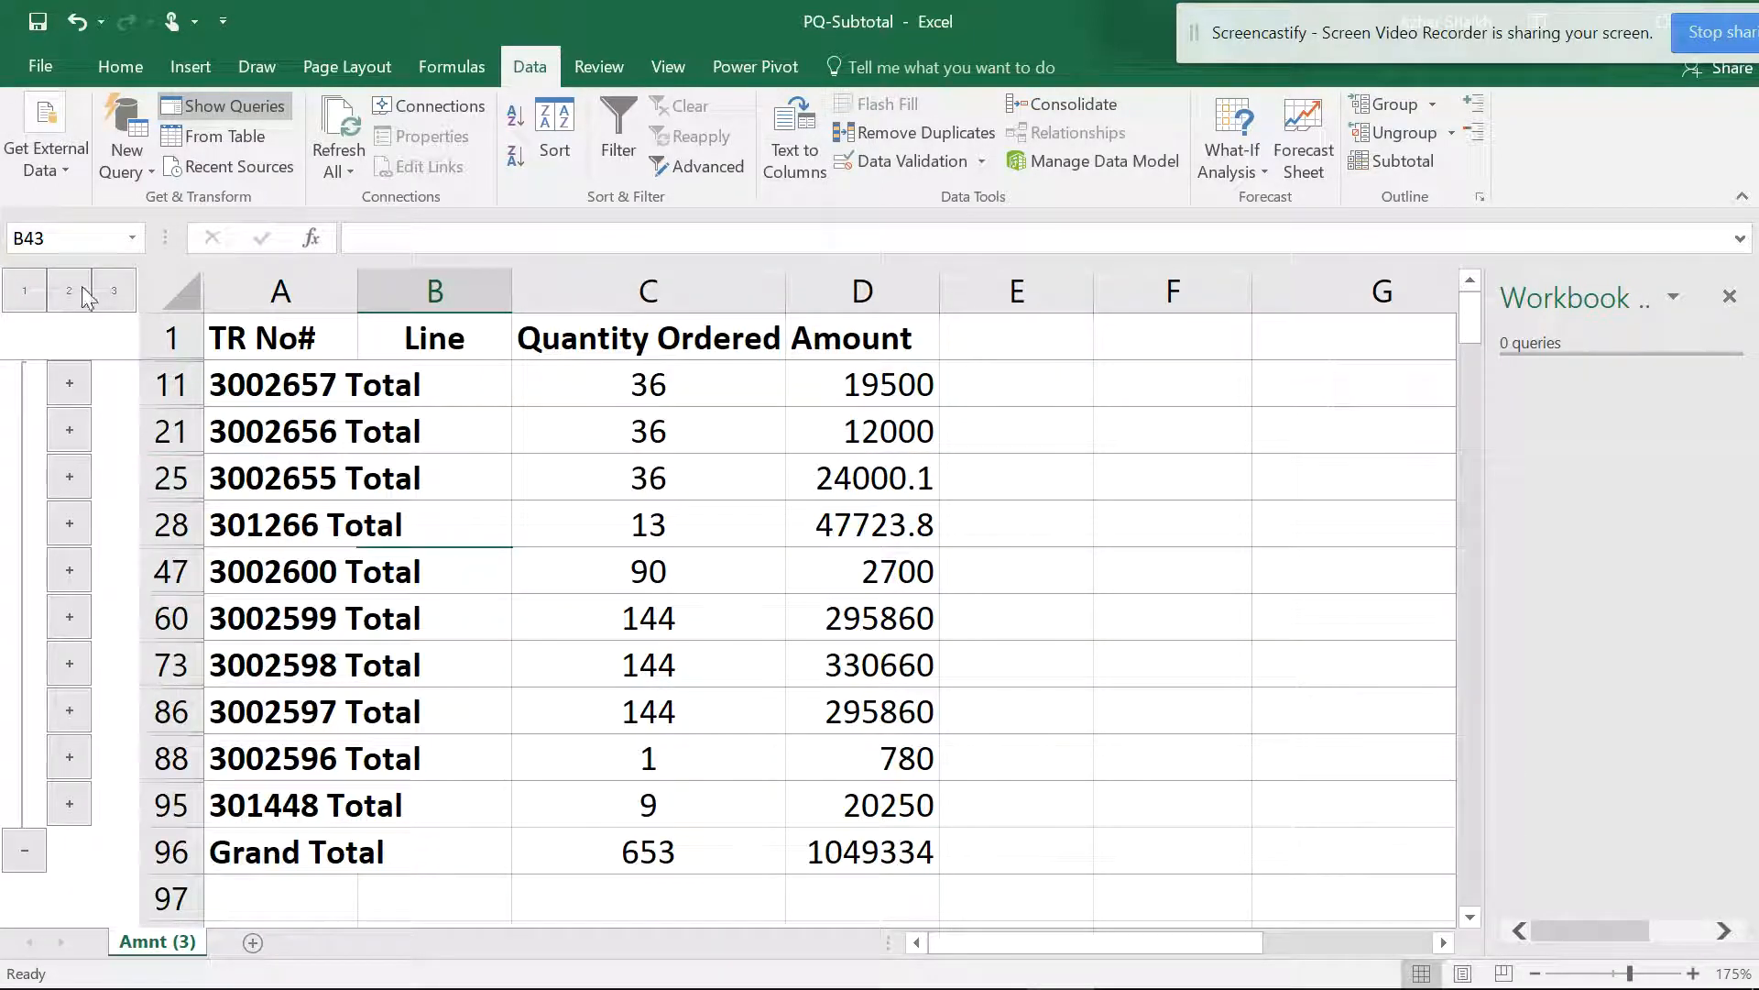
- Show all detail rows of the outline and review the line items above each TR No# total
click(118, 281)
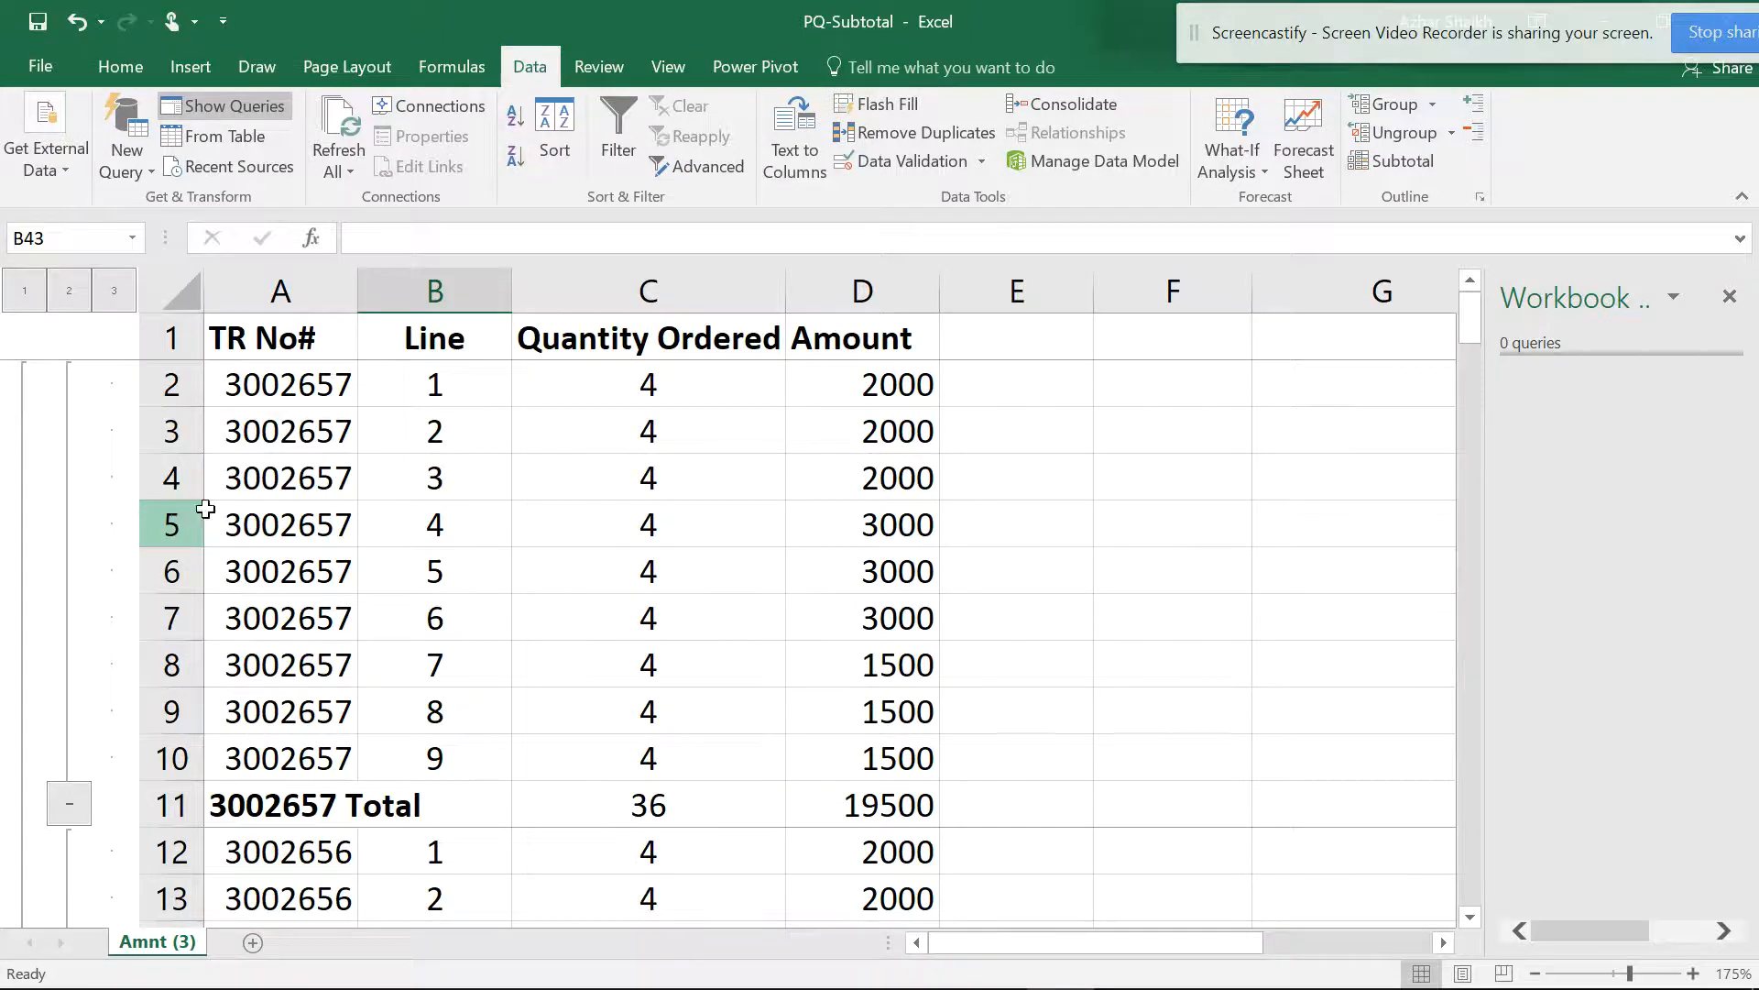
scroll(213, 469, down, 7)
scroll(213, 468, down, 10)
scroll(204, 538, up, 15)
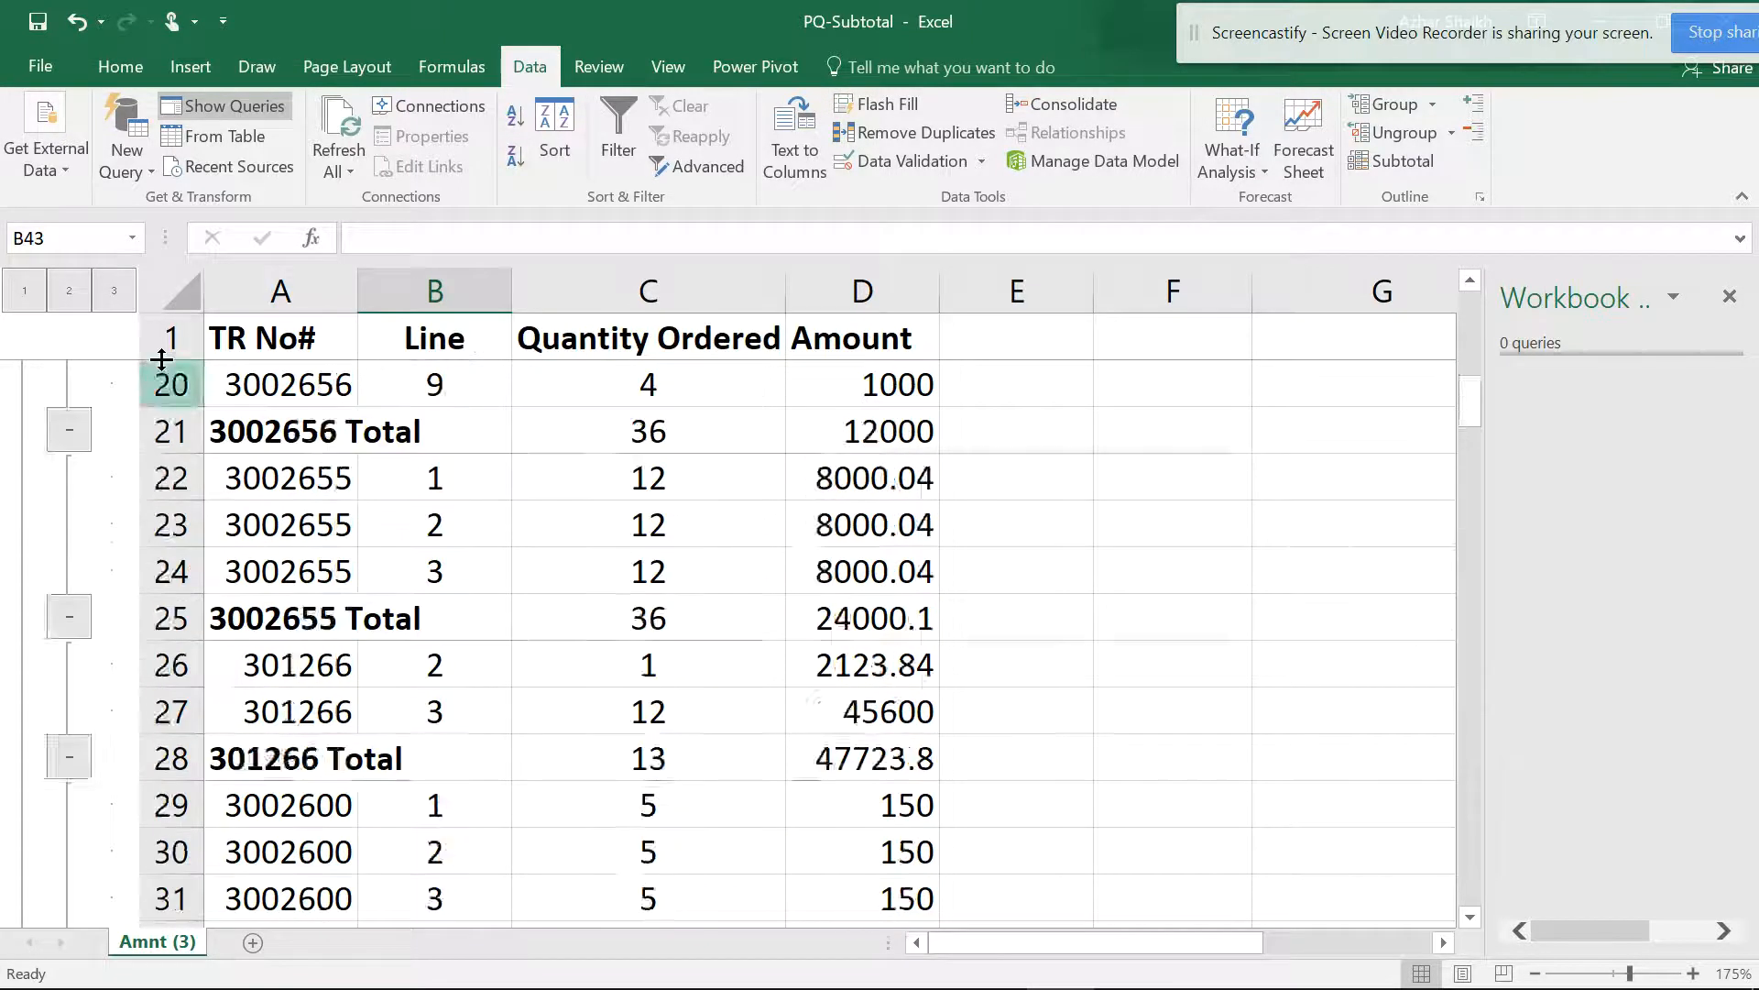
- Collapse the outline to the TR No# totals and inspect the Quantity Ordered and Amount subtotals in C11:D95
click(68, 290)
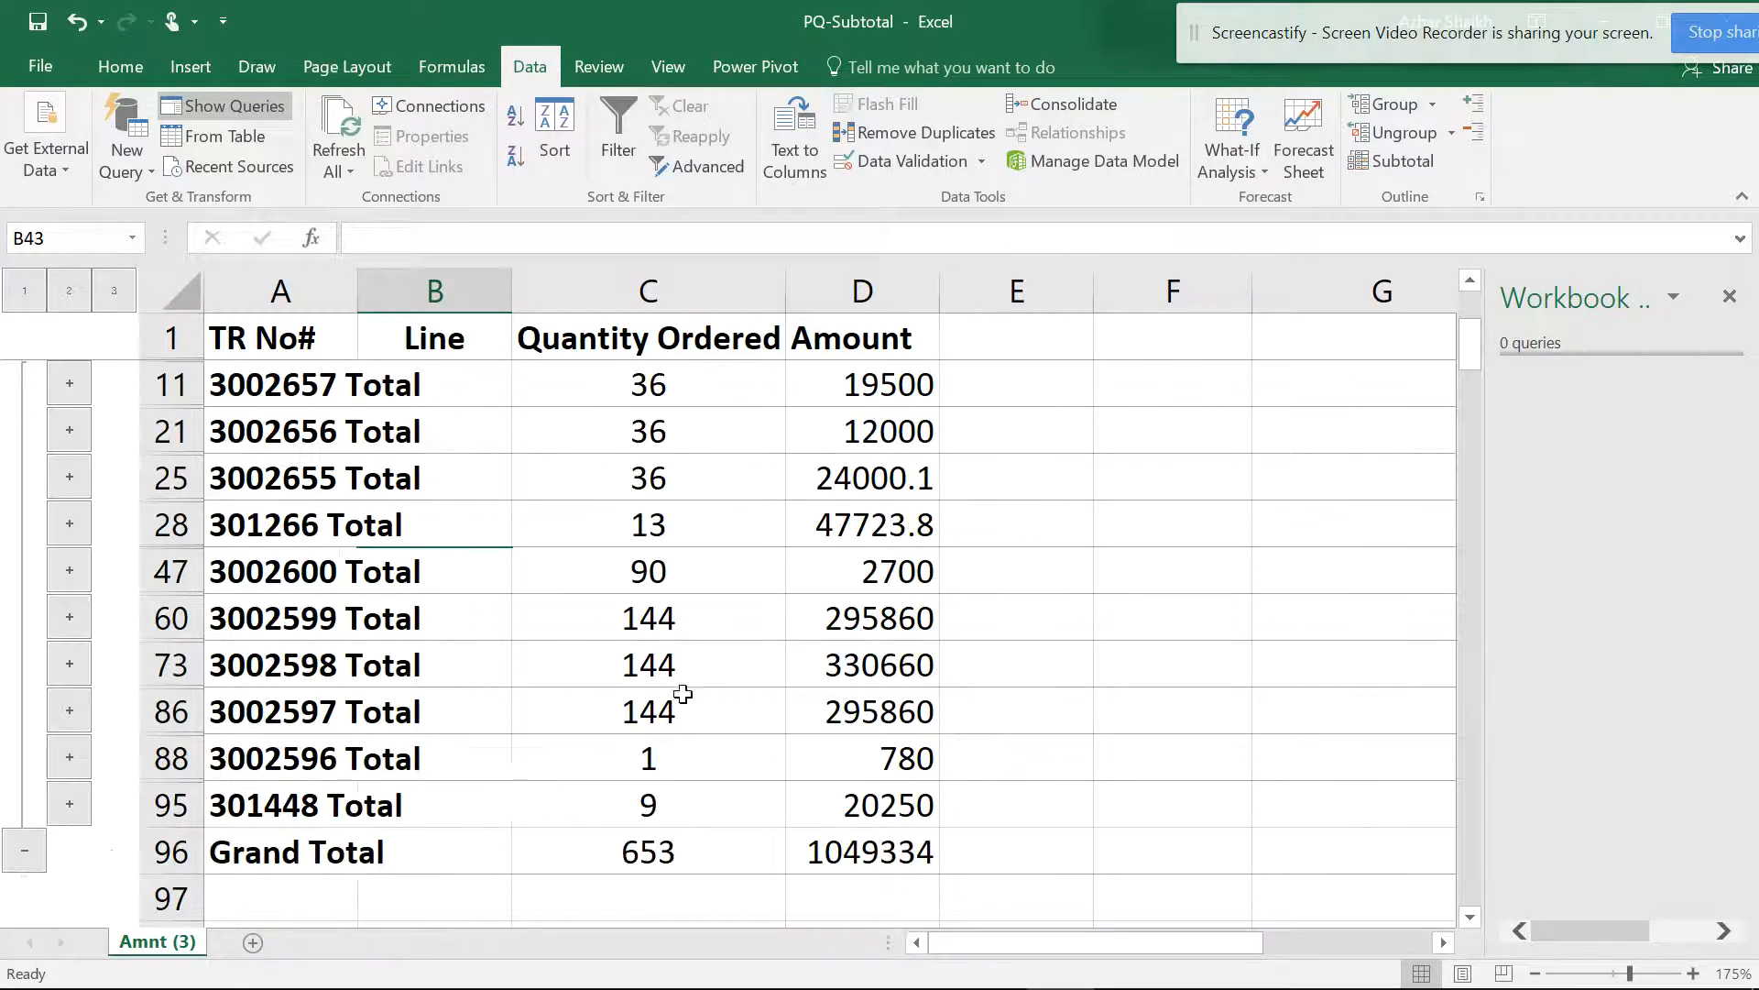
drag(655, 372, 687, 806)
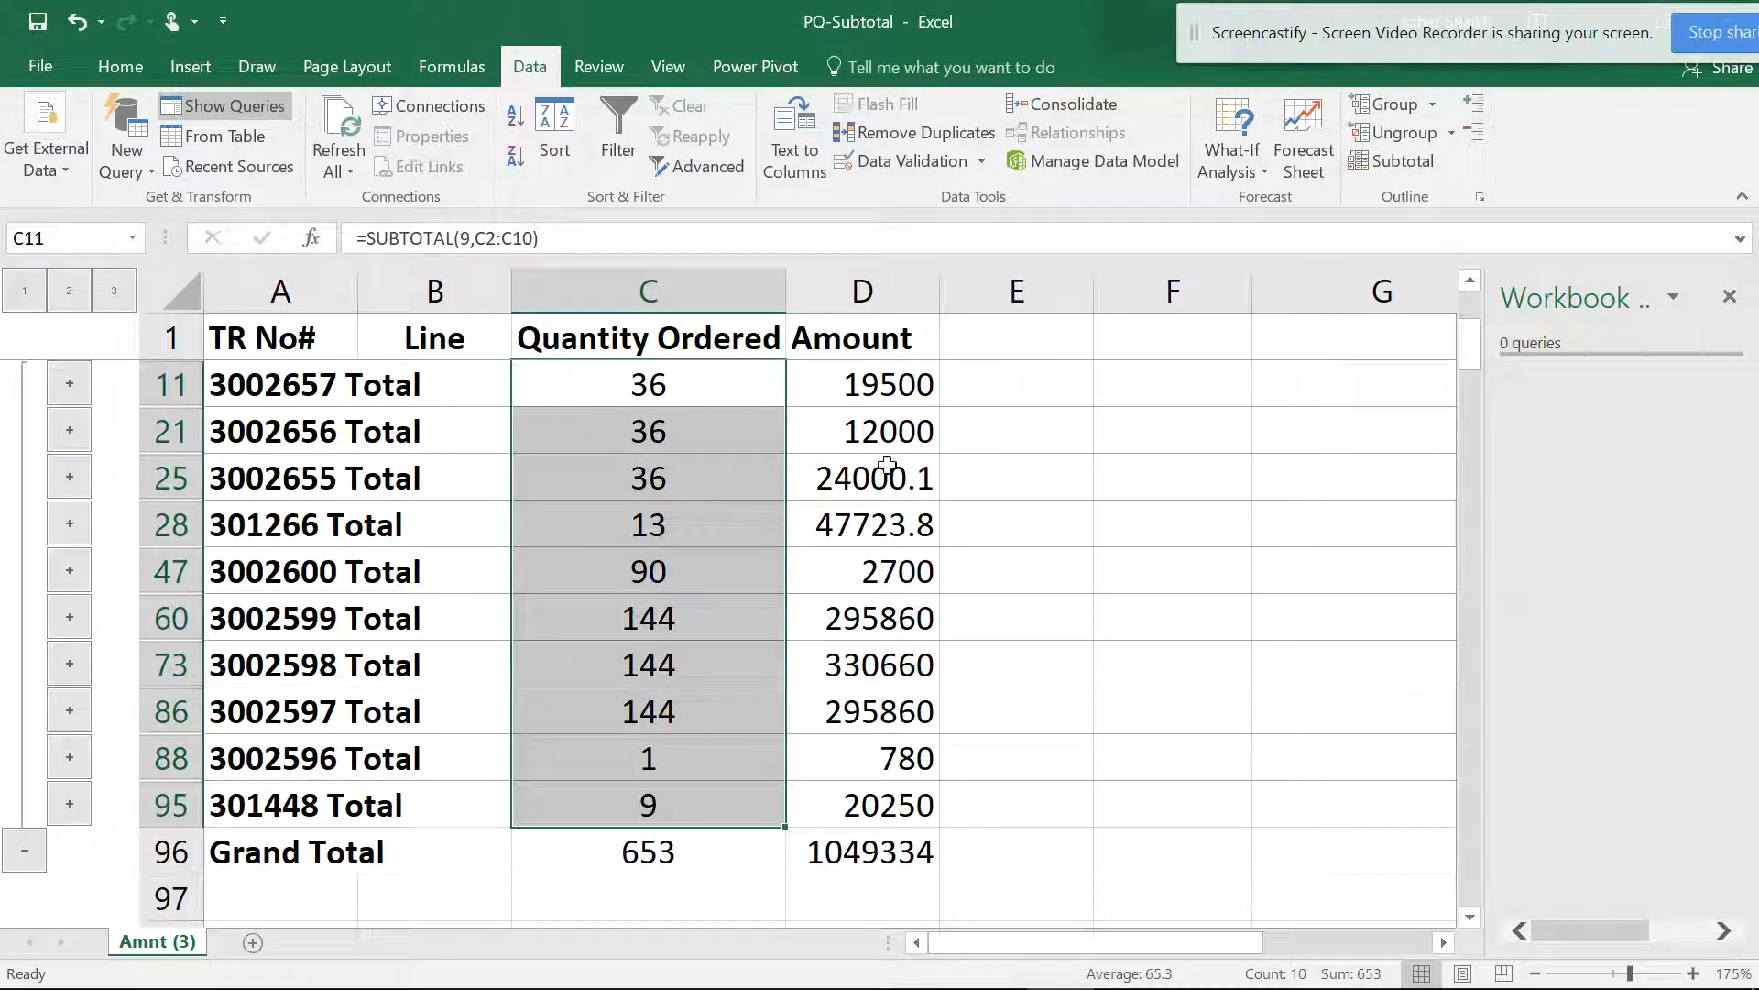
drag(882, 384, 944, 827)
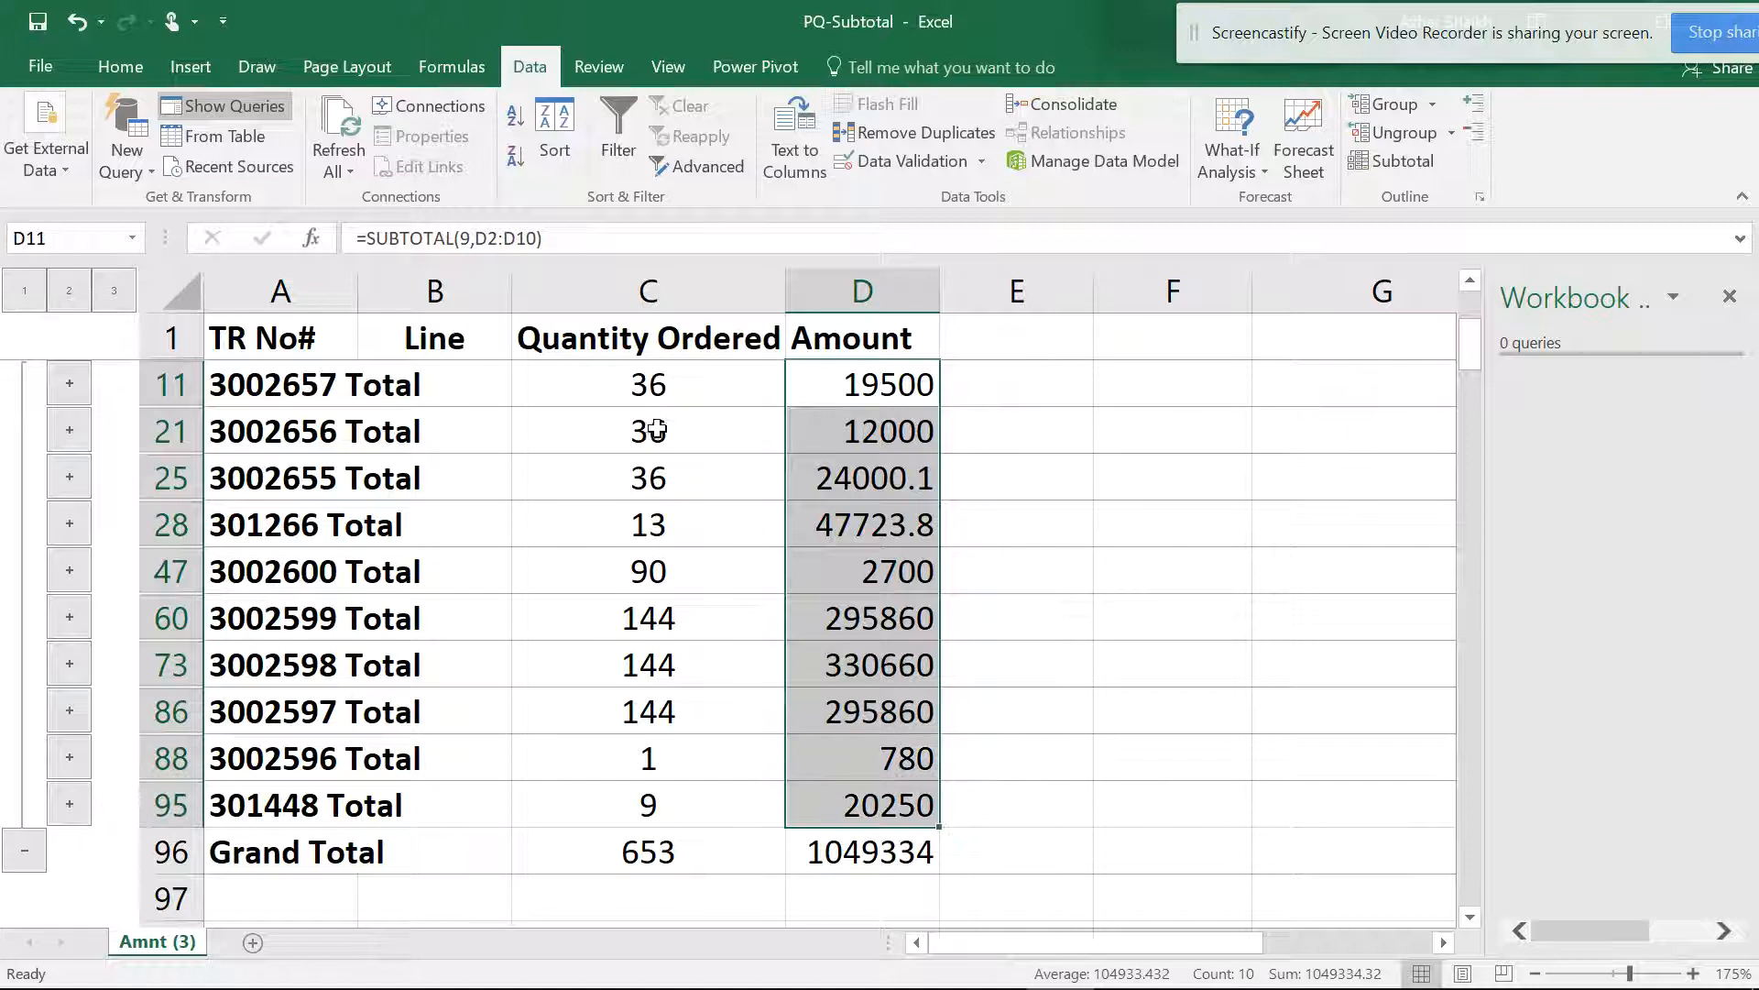
click(651, 388)
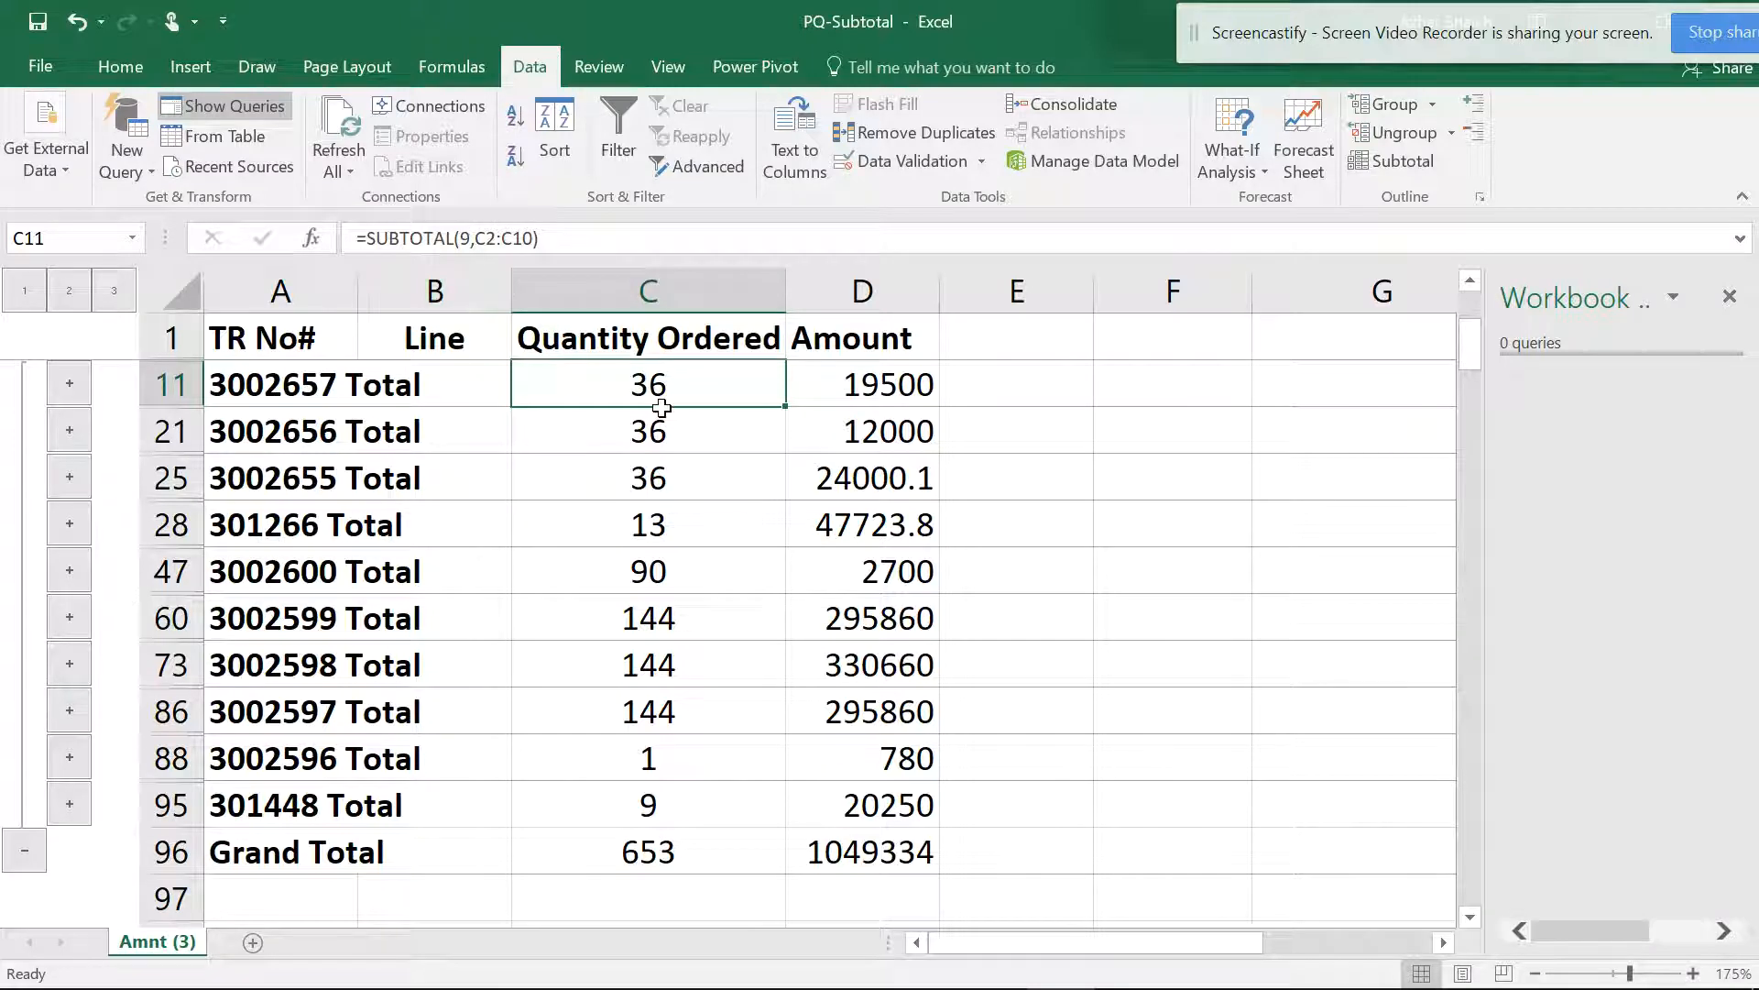
- Collapse the outline to only the Grand Total row and expand it back to all detail rows
click(22, 291)
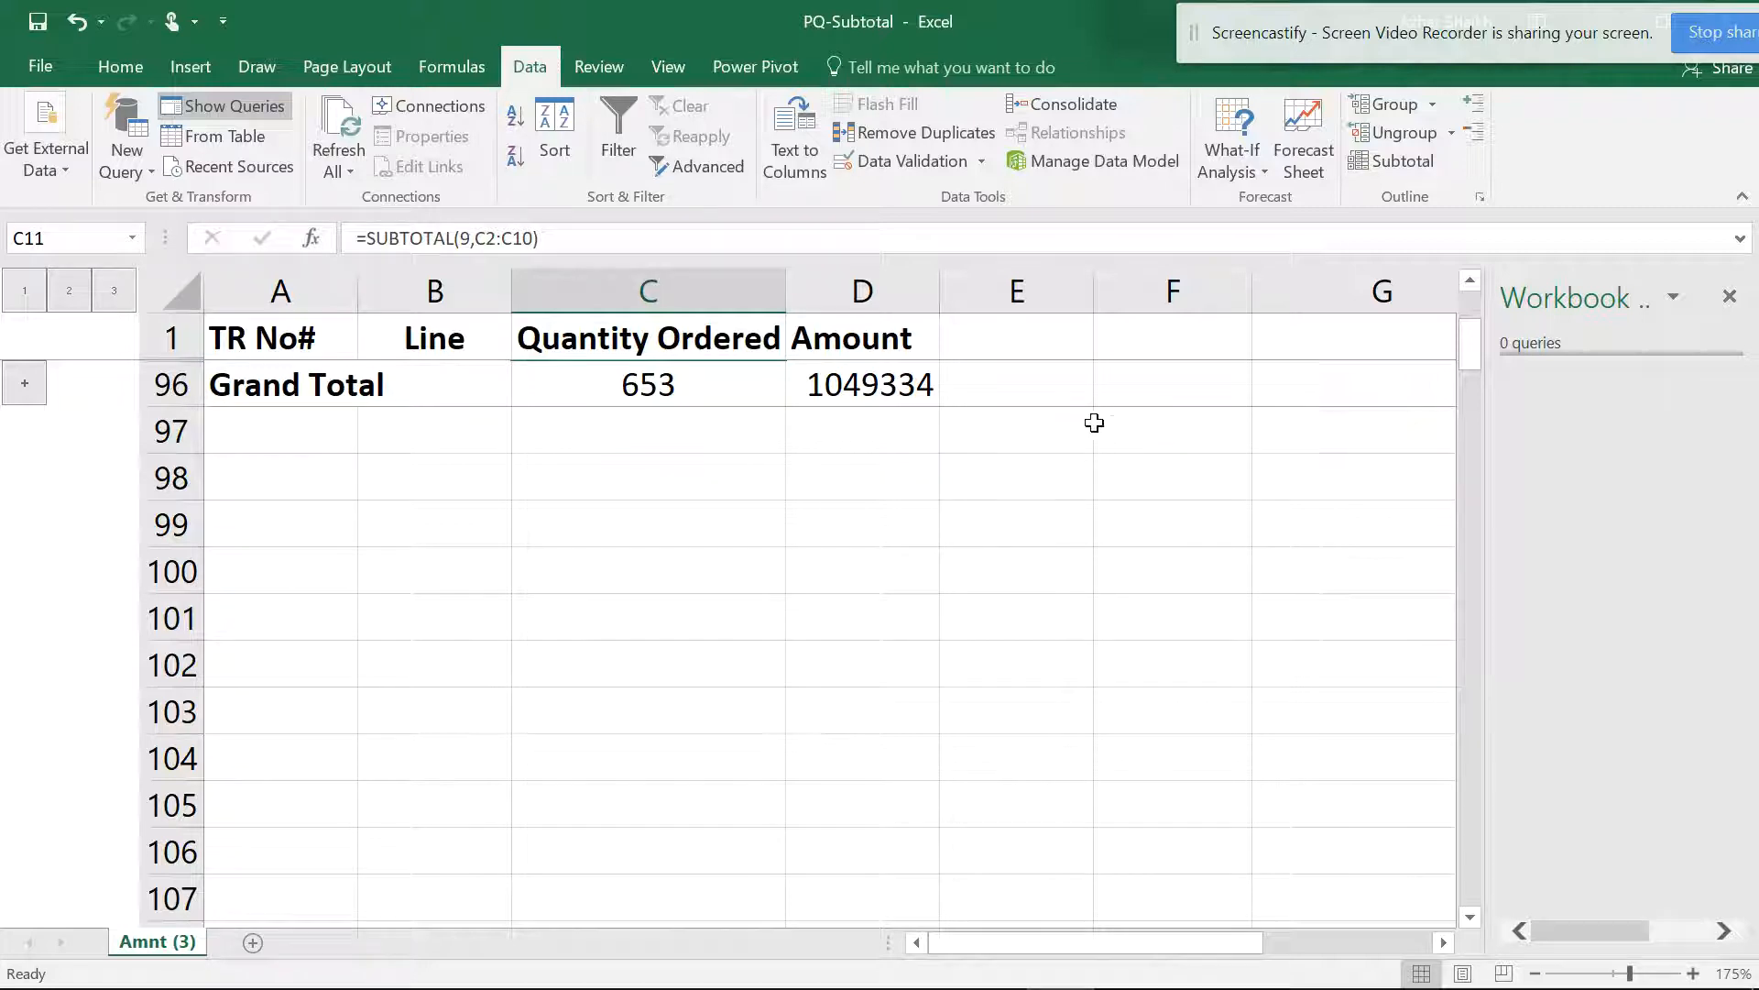
click(117, 290)
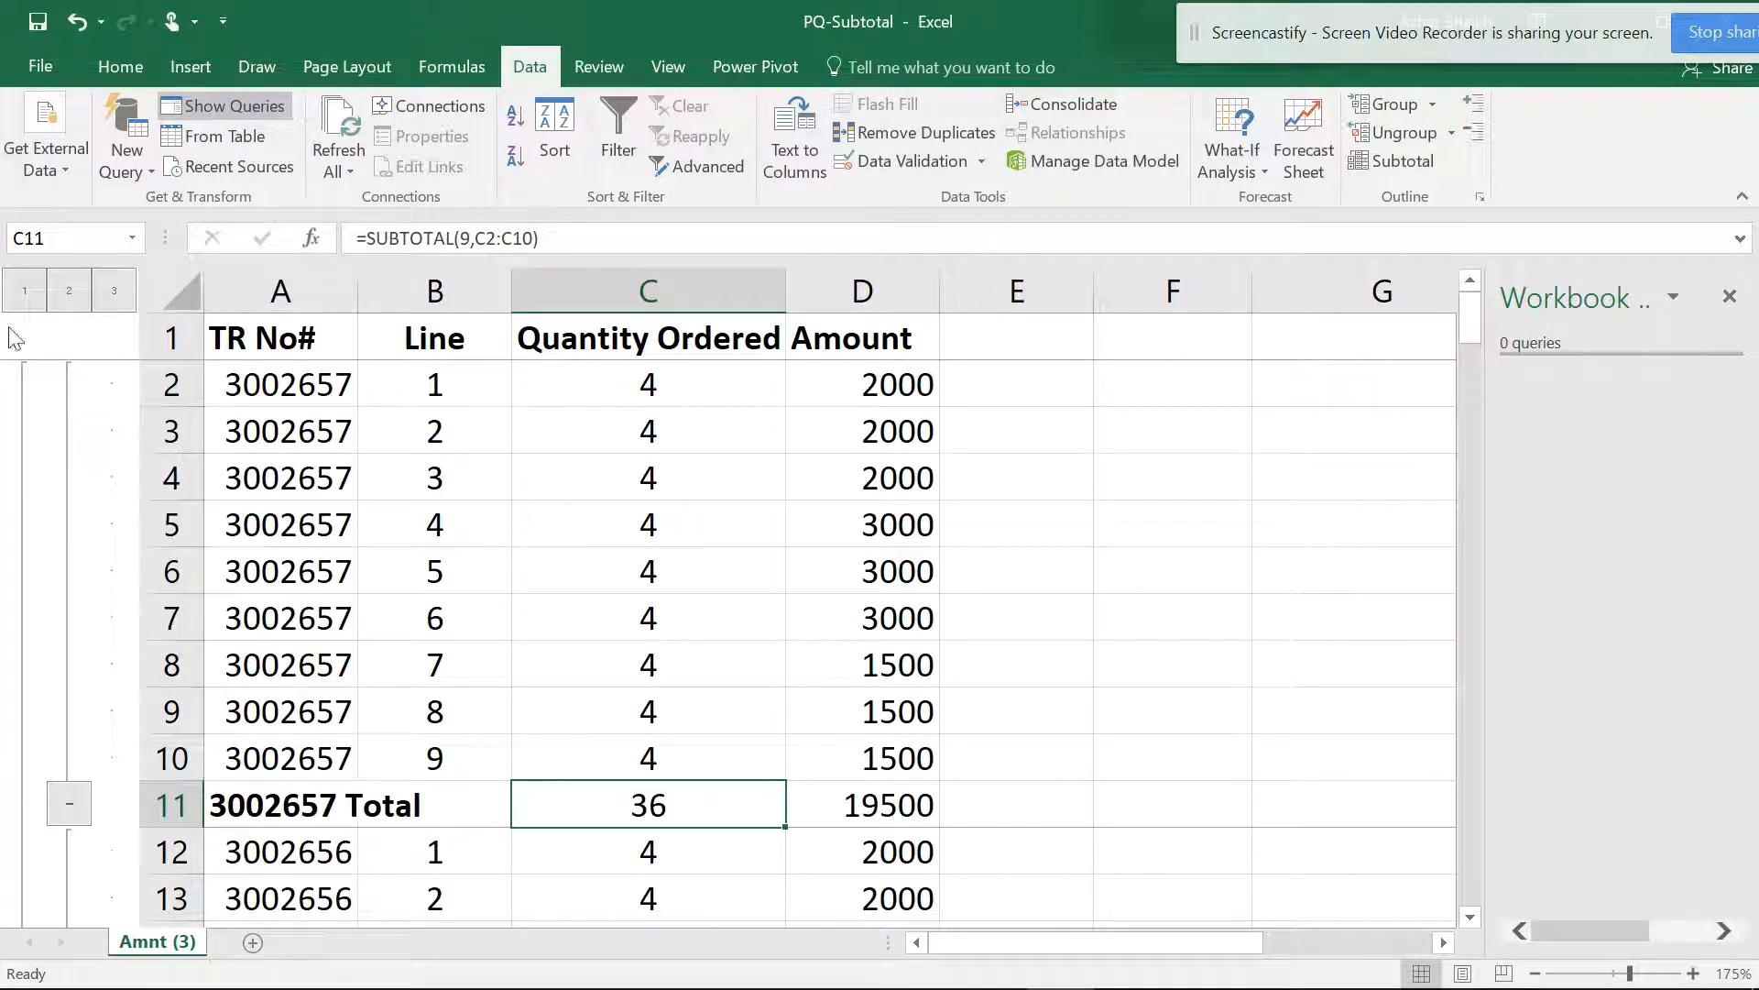
- Enter the shortcut note "CNTR +8" in cell F4 beside the table
click(1068, 483)
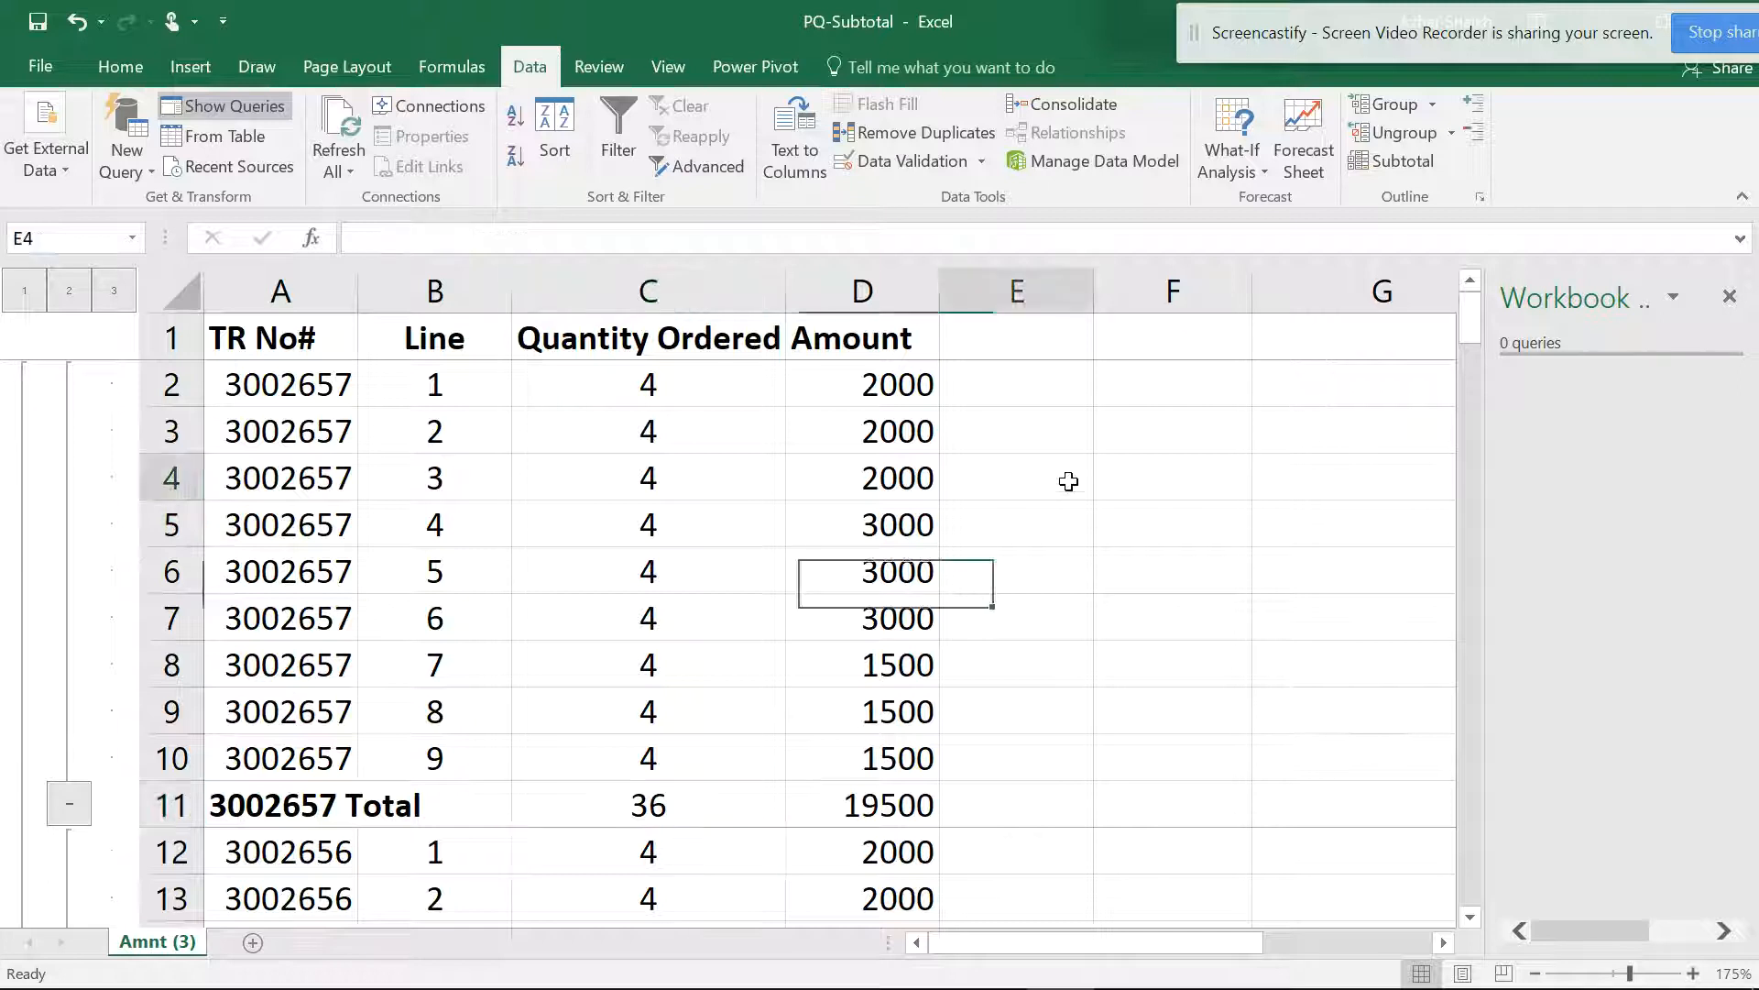
double_click(1149, 488)
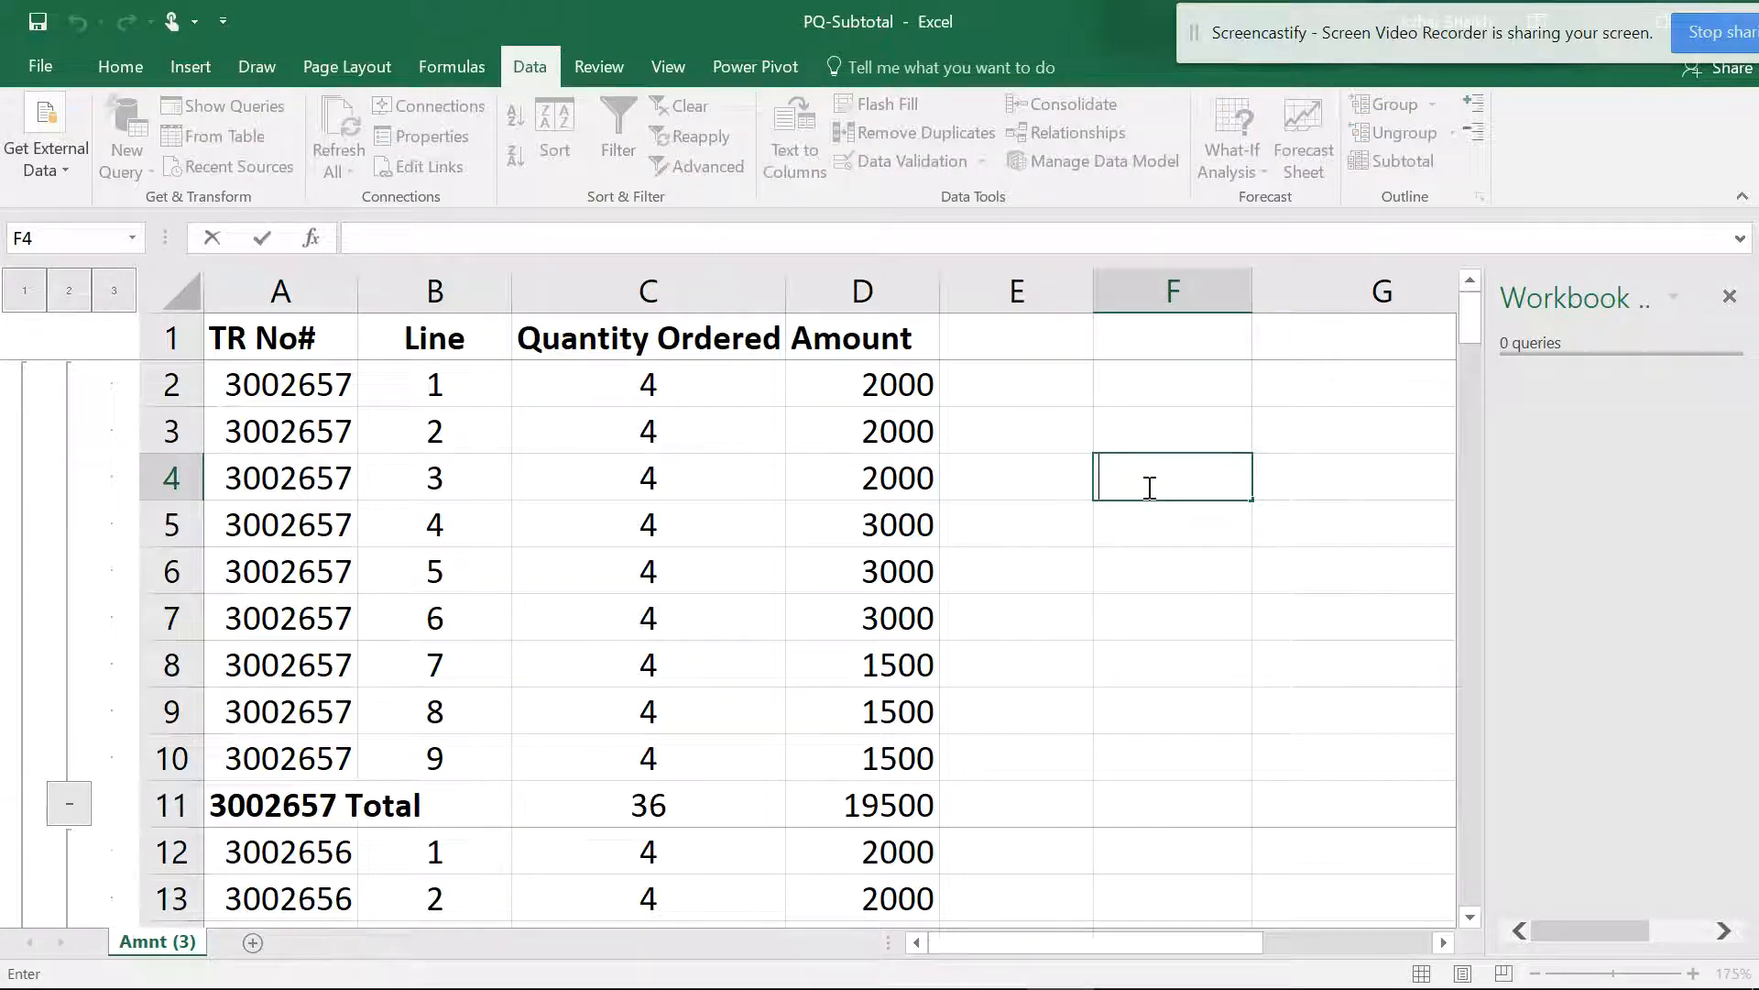
text(CNTR)
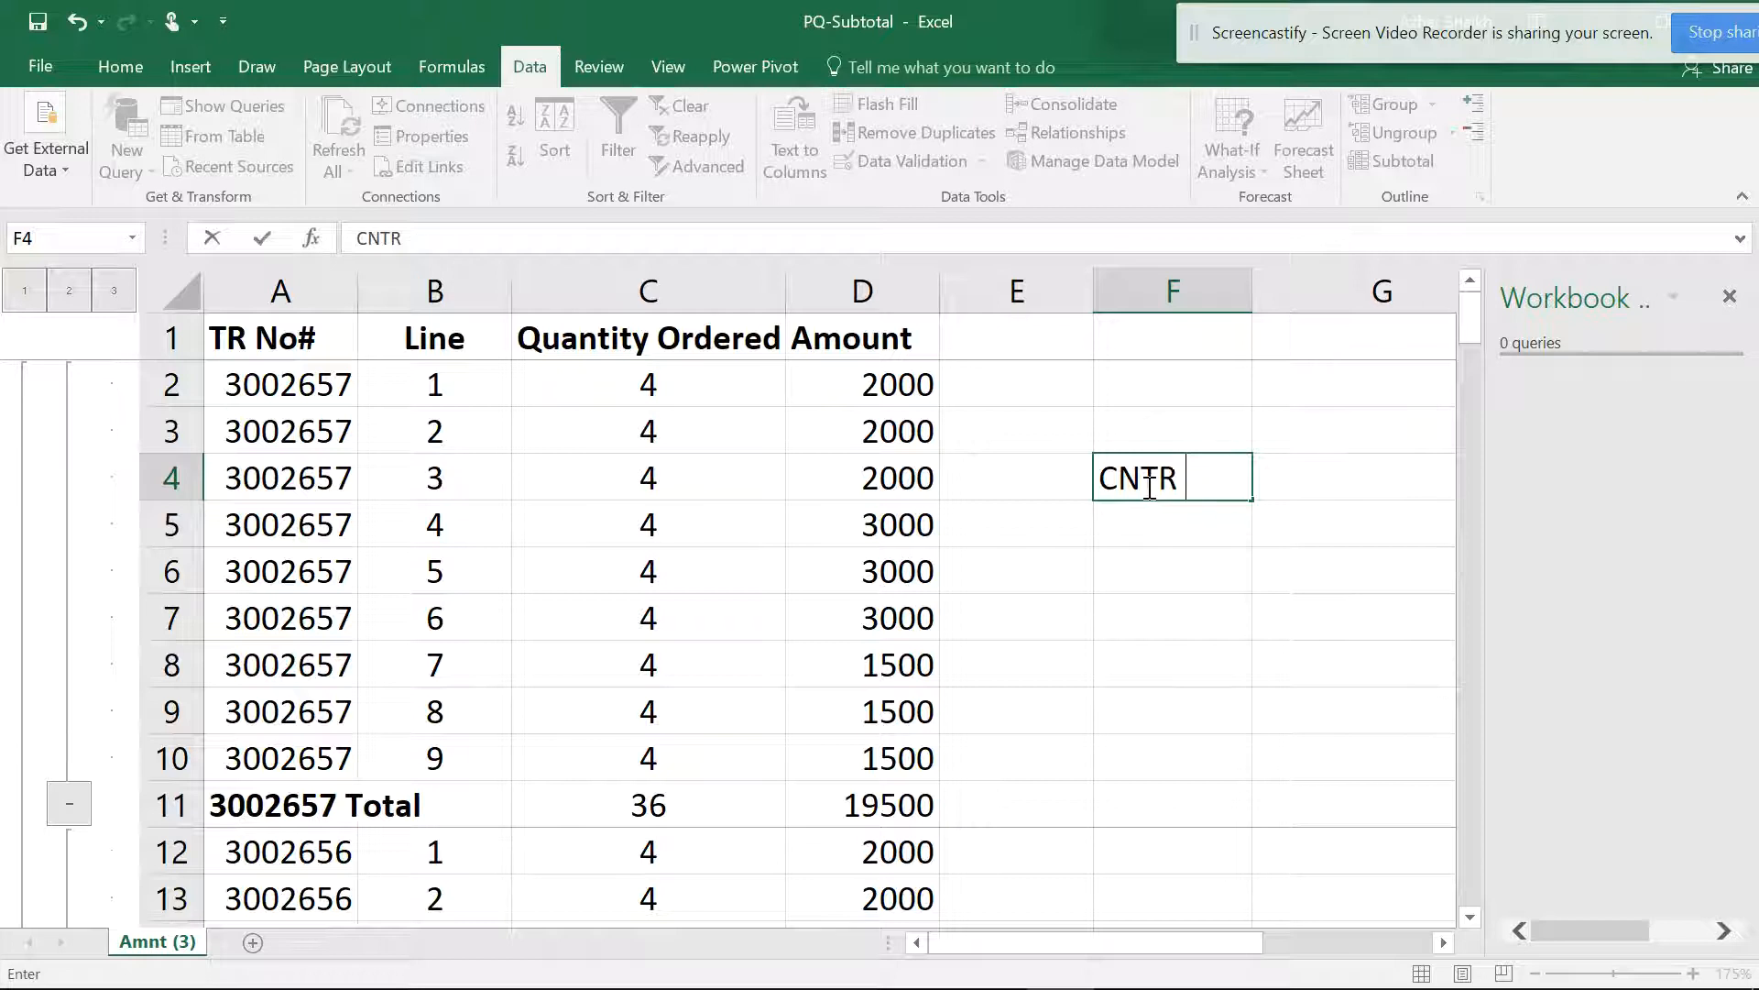
text( +8)
click(696, 557)
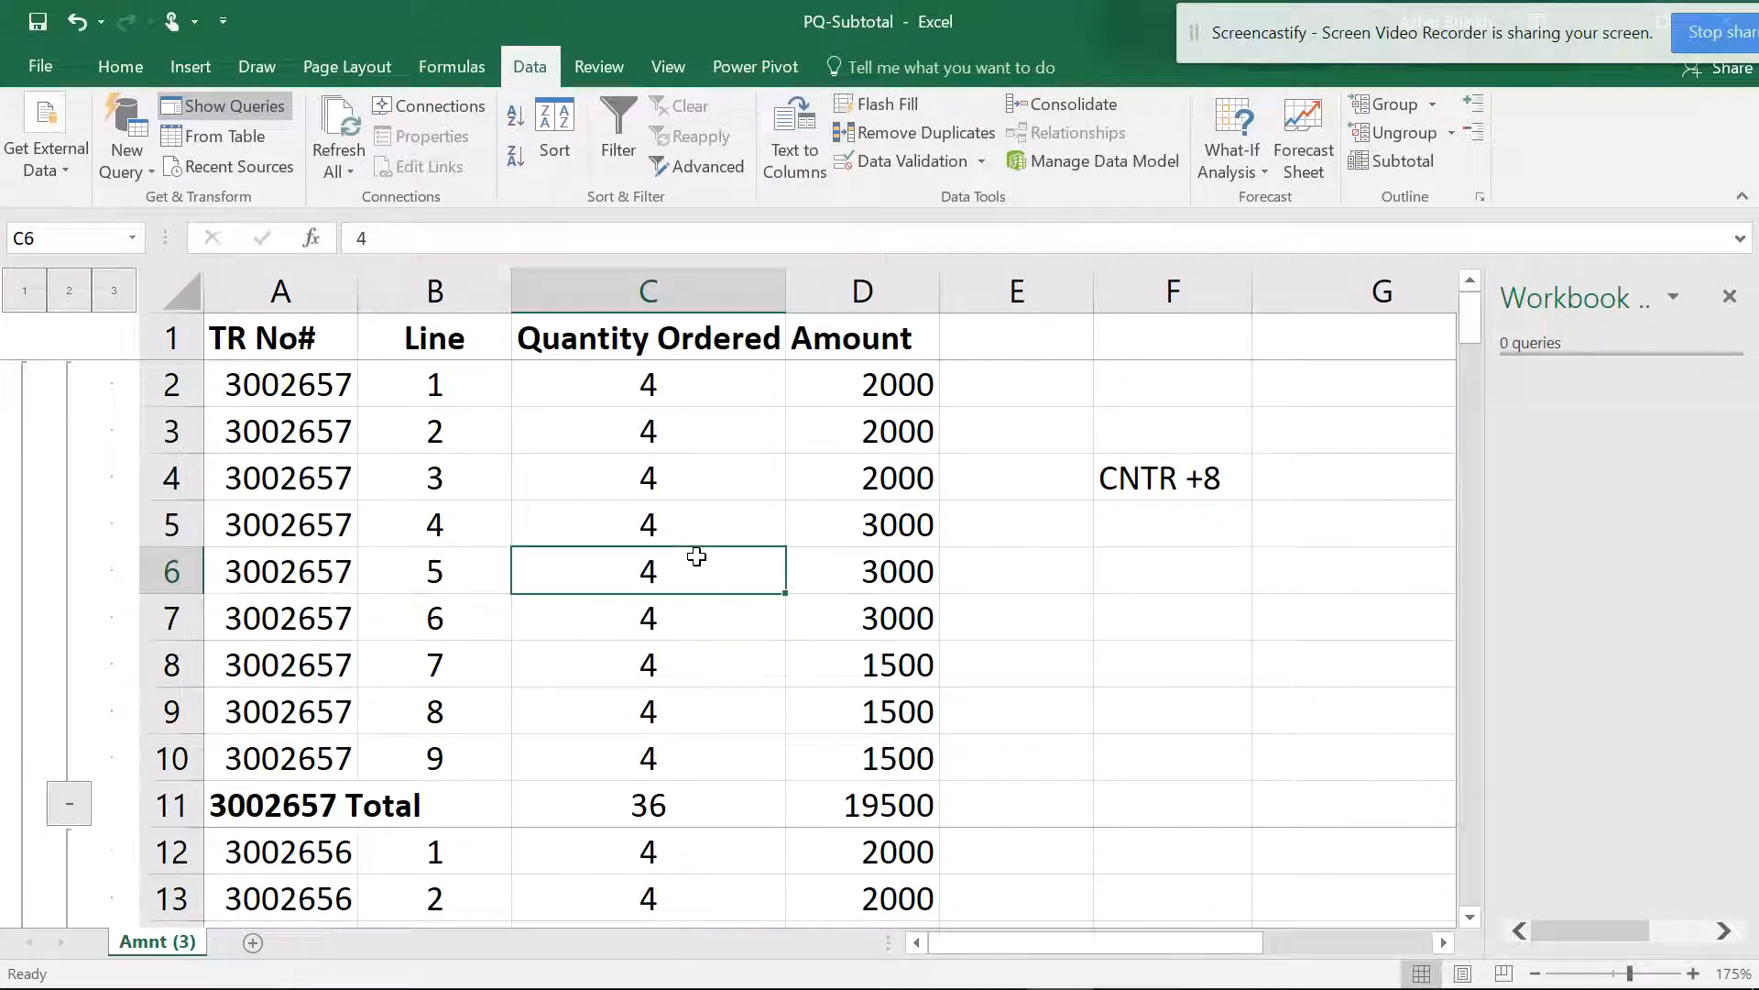
- Hide and show the outline symbols beside the rows twice, leaving them displayed
key(ctrl+8)
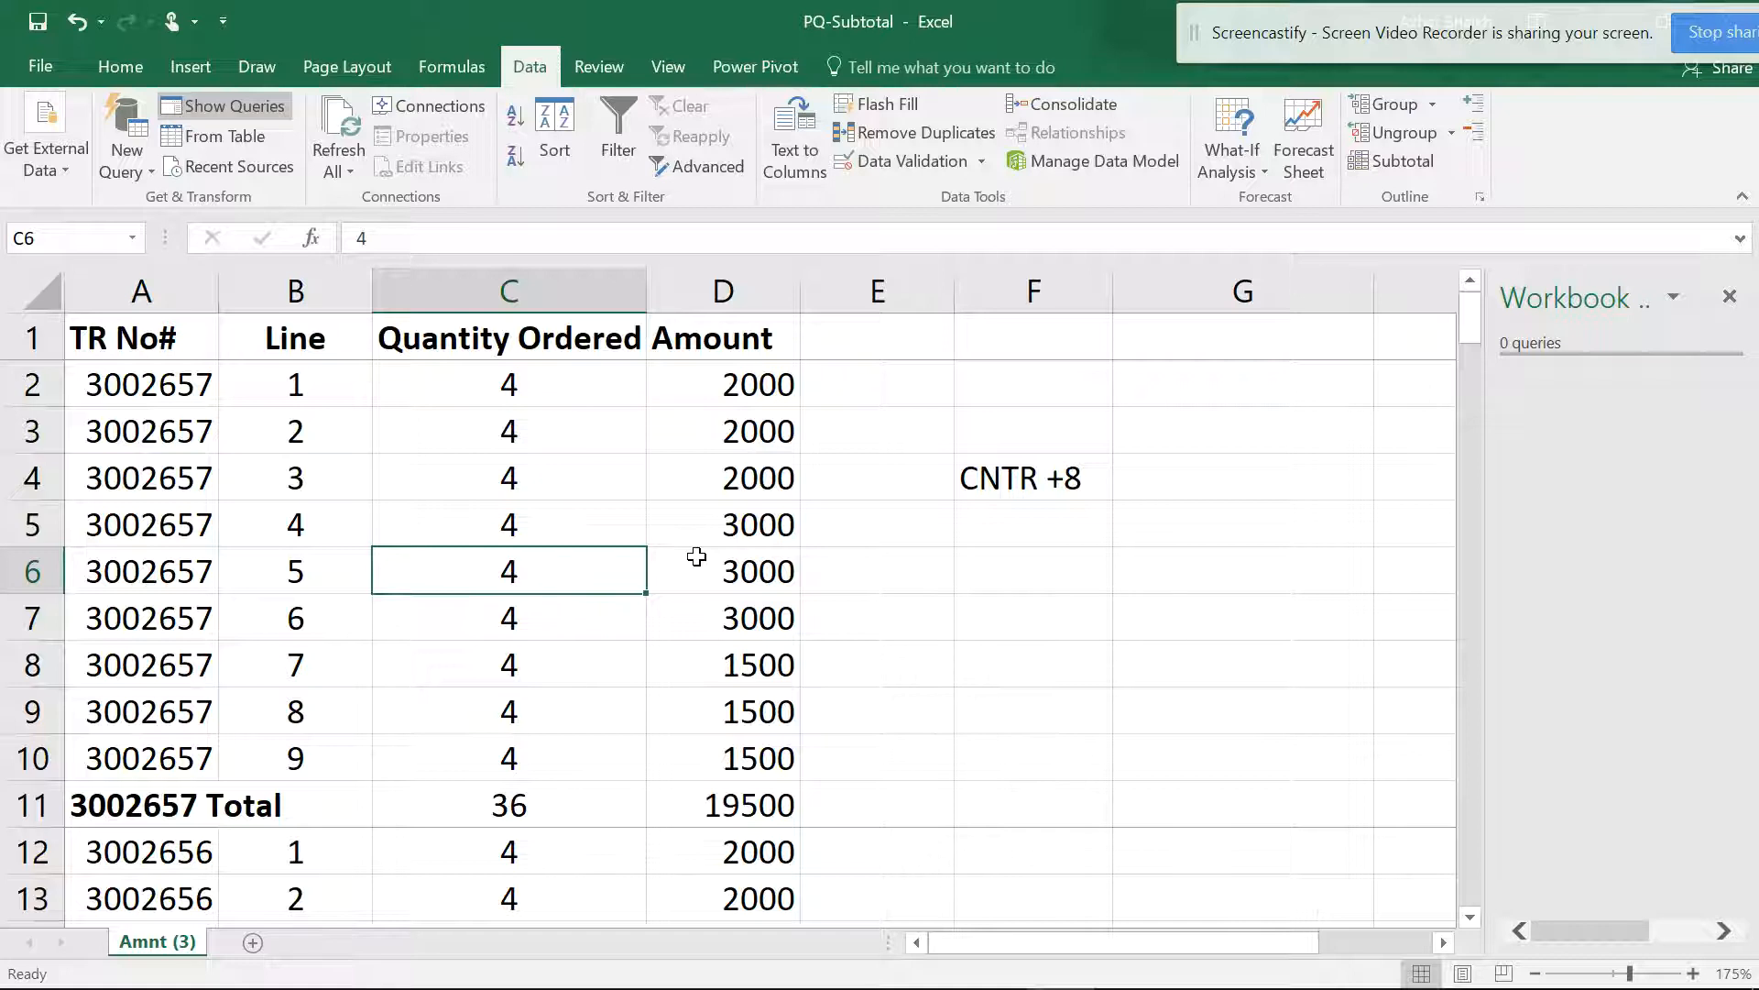
key(ctrl+8)
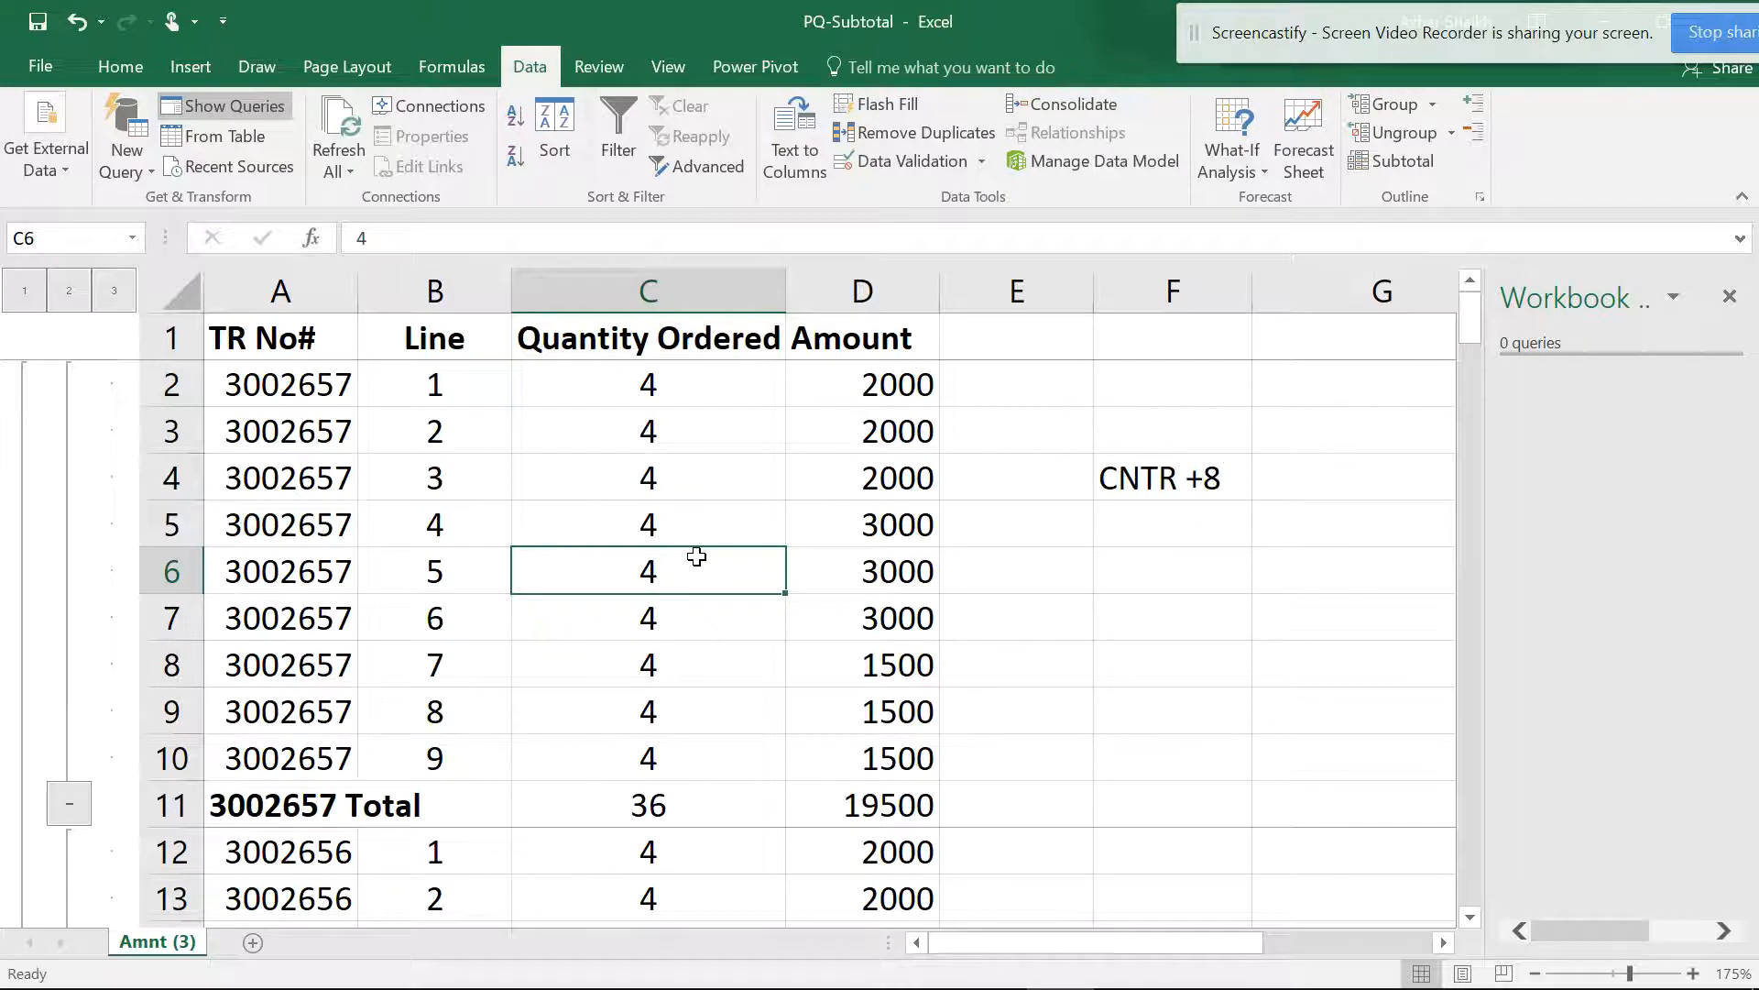
key(ctrl+8)
key(ctrl+8)
- Remove all subtotals from the table again and select cell A12 in the TR No# column
click(630, 472)
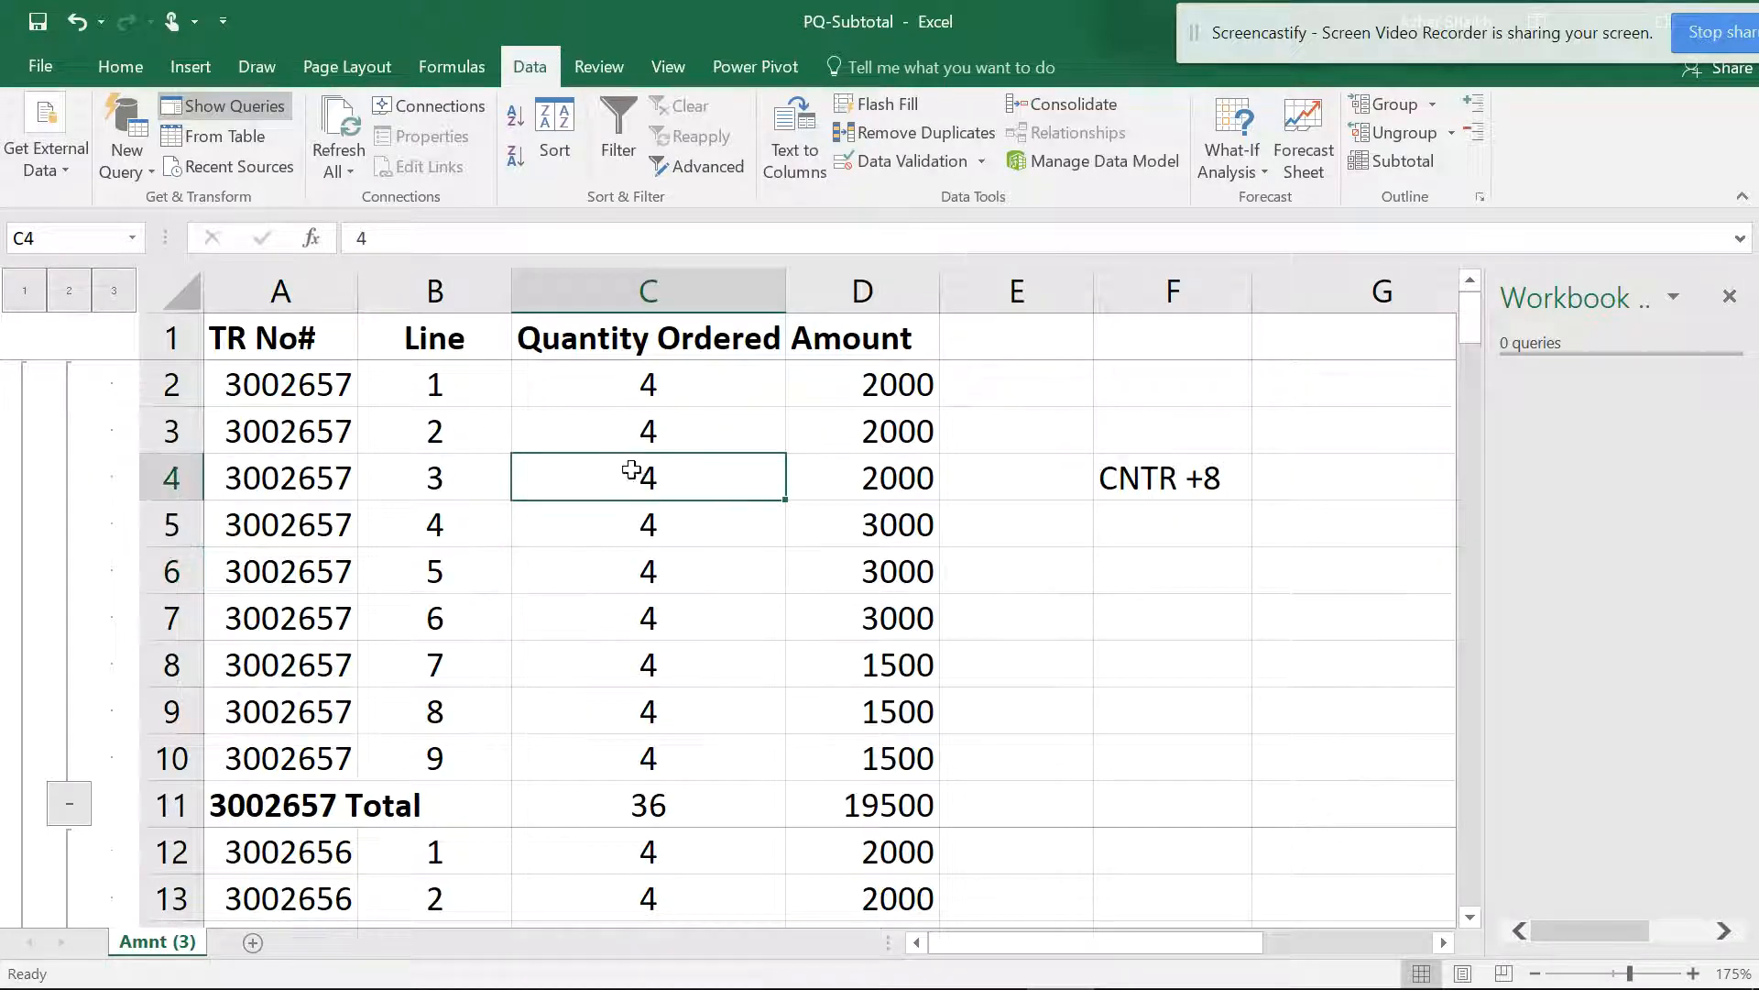
click(1434, 163)
click(930, 670)
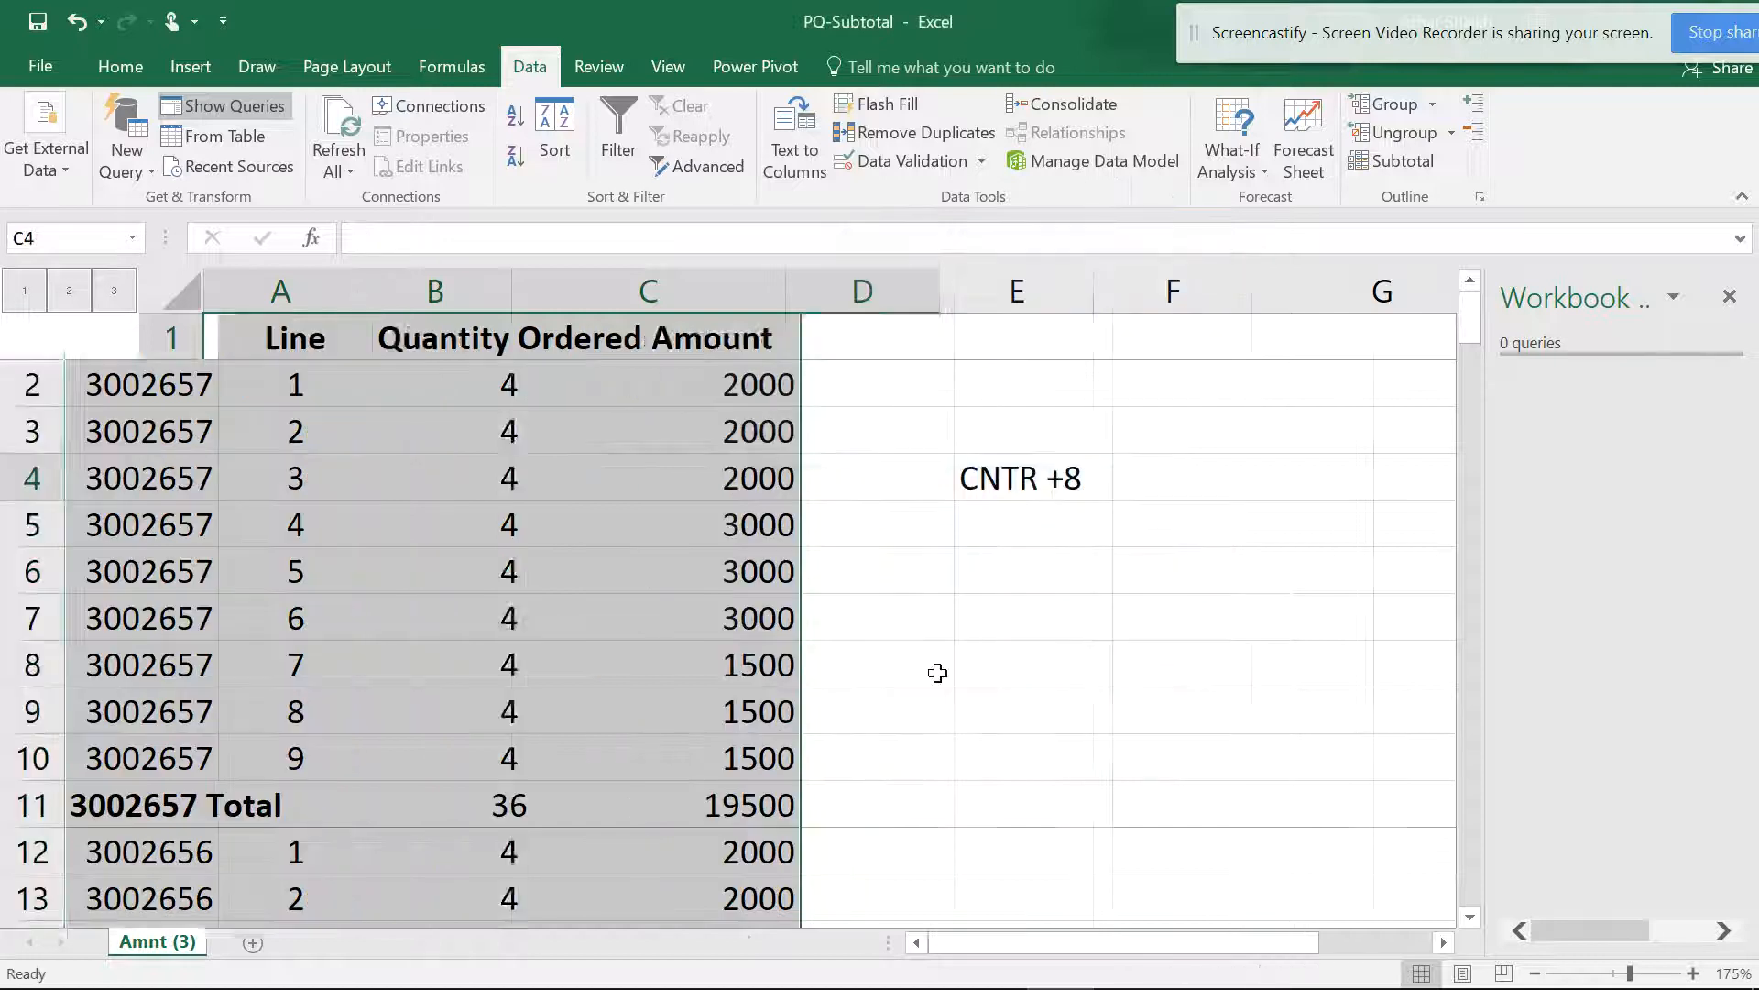
click(209, 851)
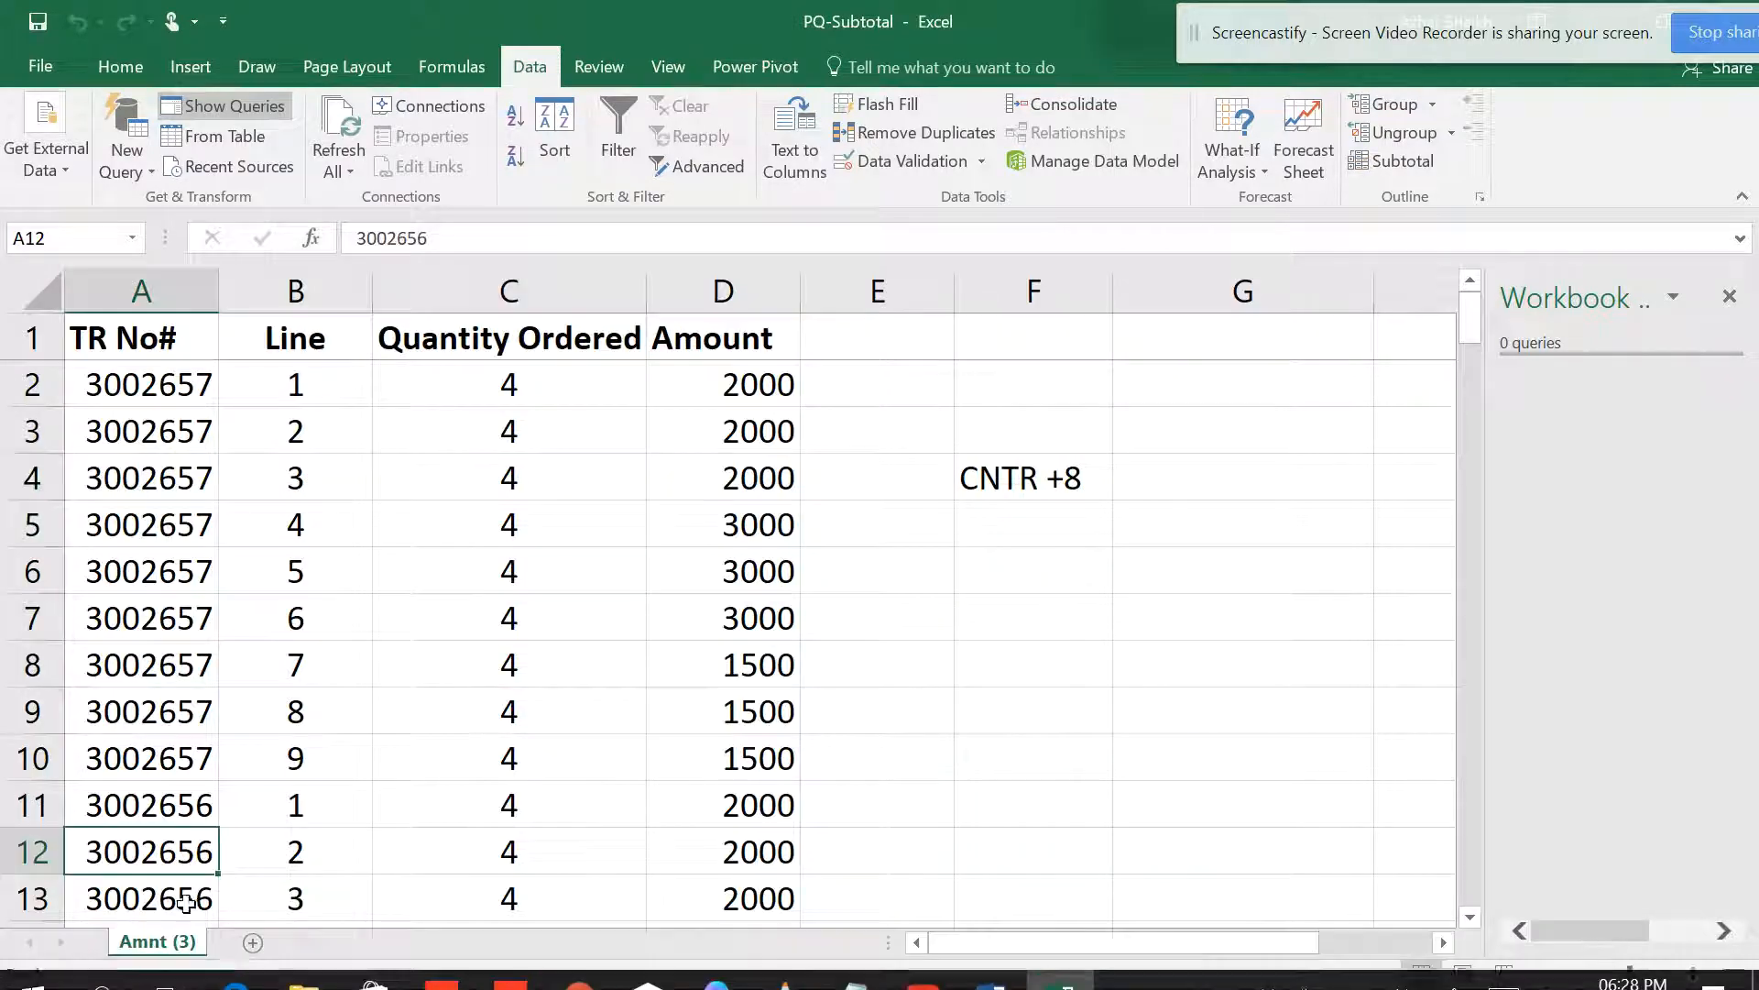
- Duplicate the Amnt (3) sheet within the workbook and leave only the copy selected
drag(227, 950, 228, 950)
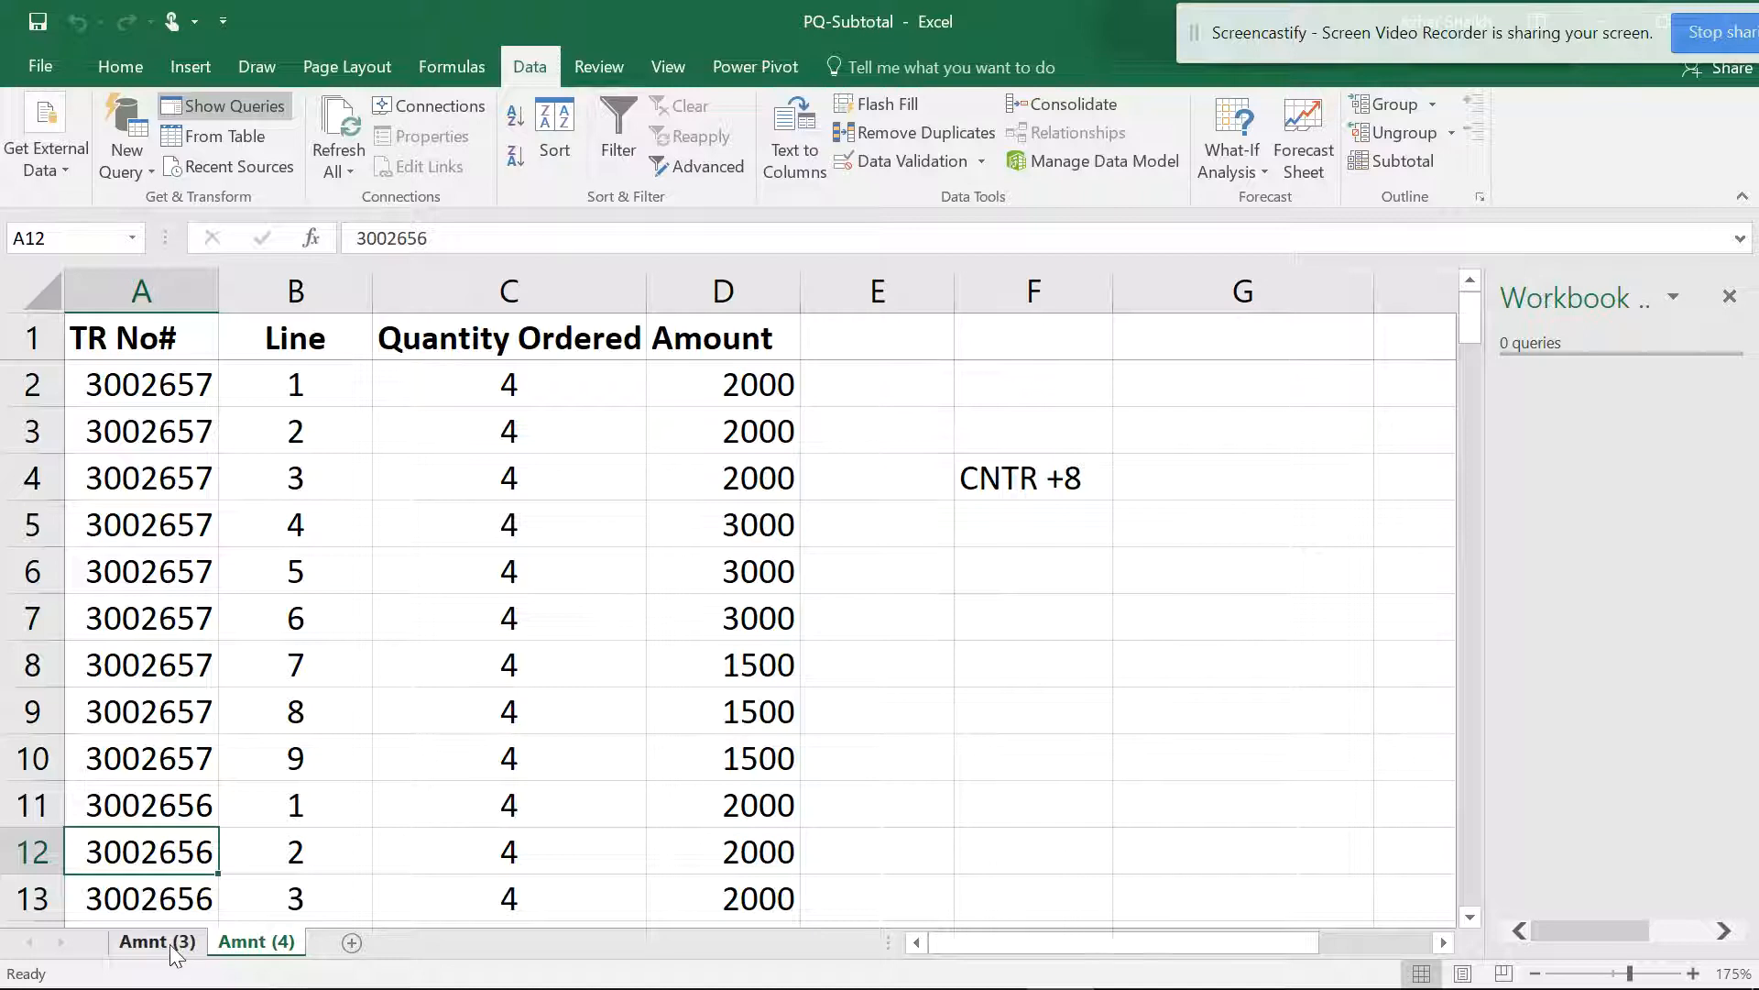
click(131, 951)
ctrl+click(224, 949)
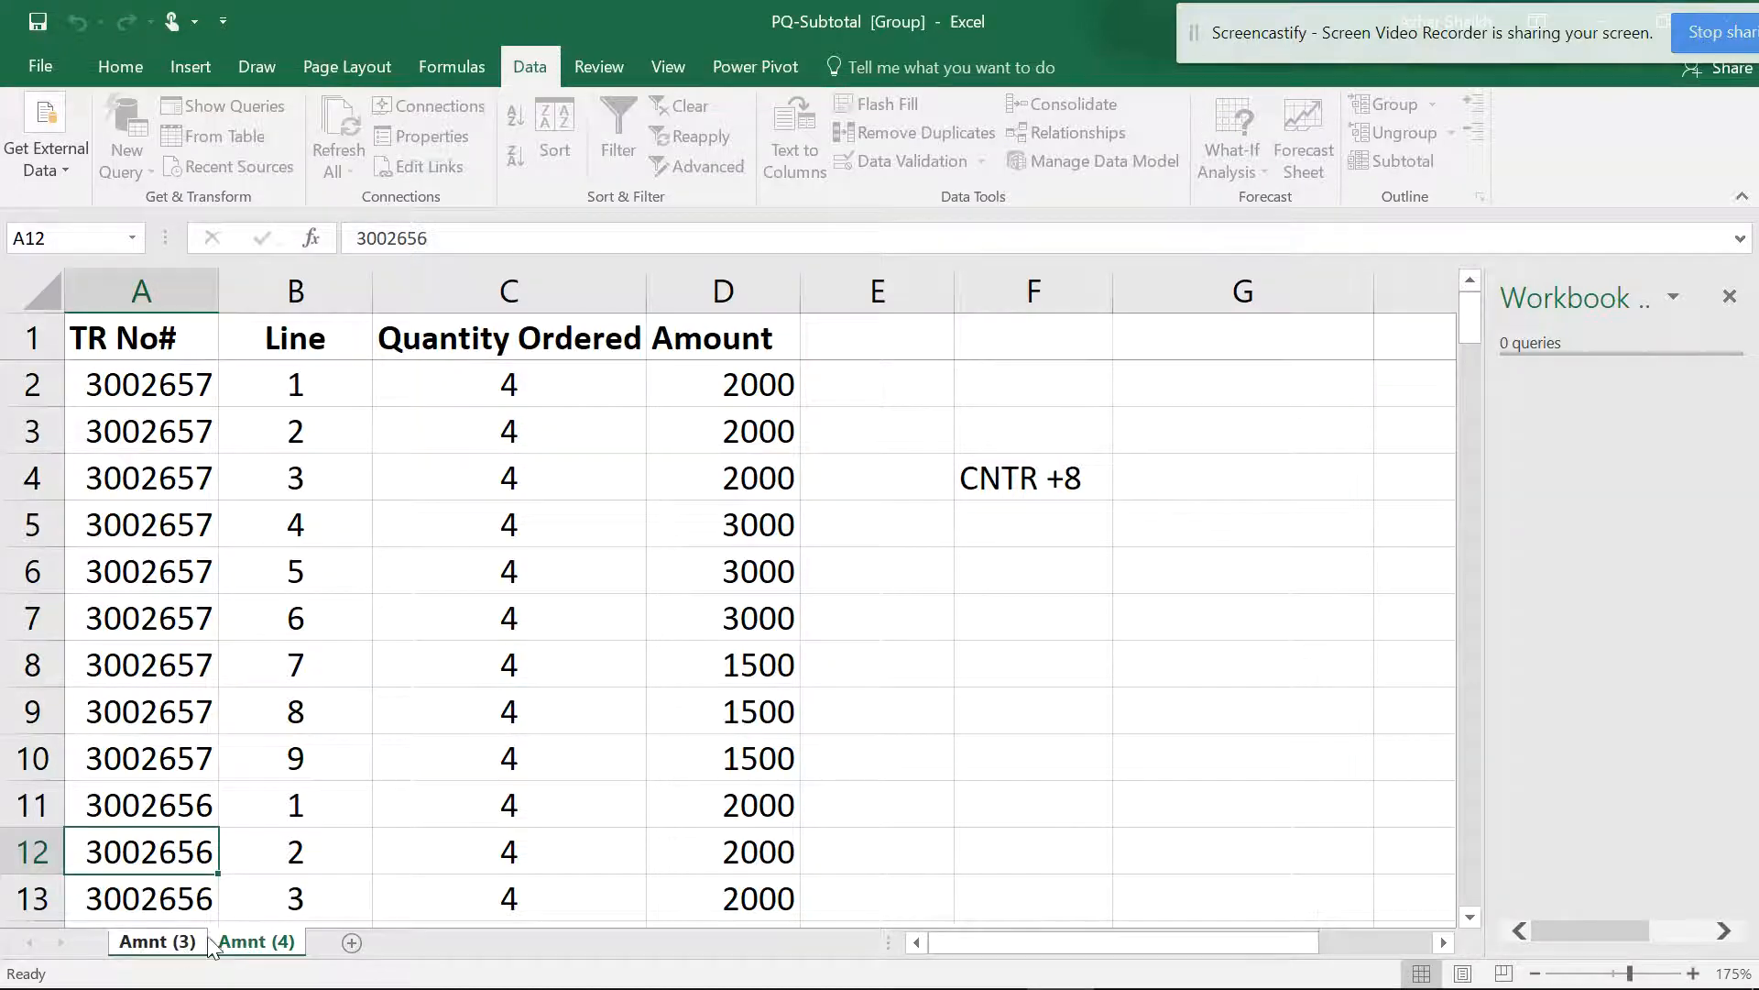
click(240, 944)
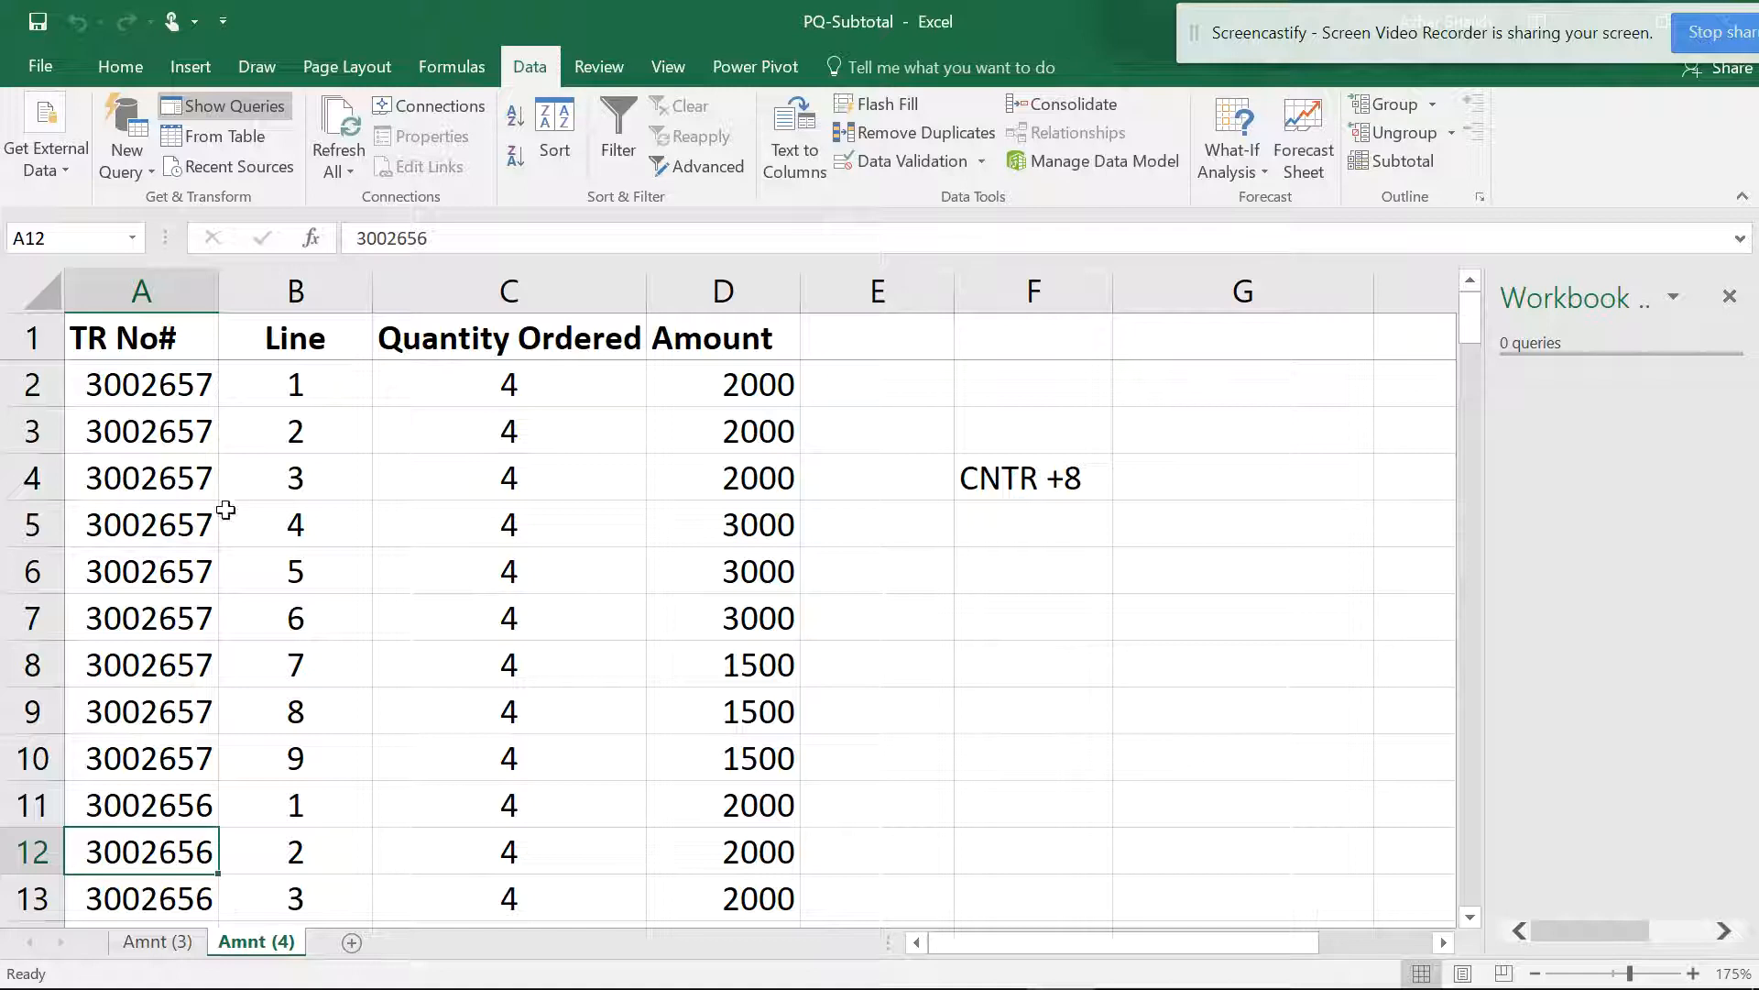
- On the Amnt (3) sheet, add Sum subtotals for Quantity Ordered and Amount at each change in TR No#, with page breaks between groups
click(155, 942)
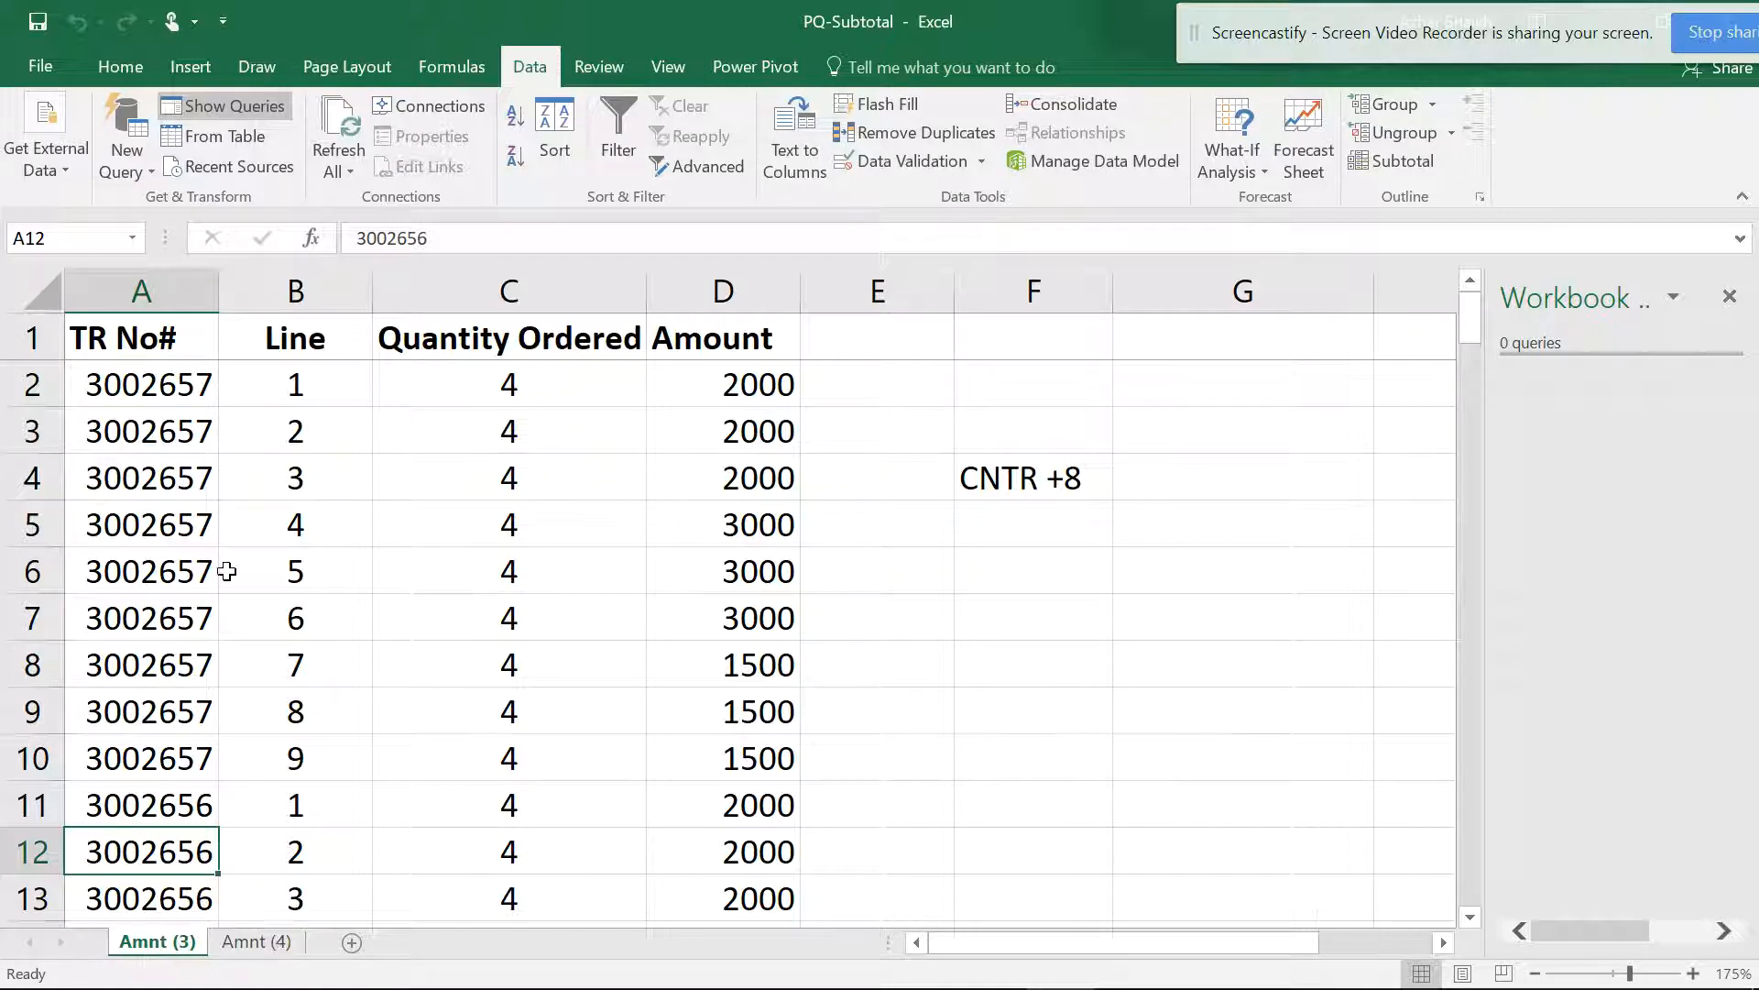
click(227, 570)
click(1393, 162)
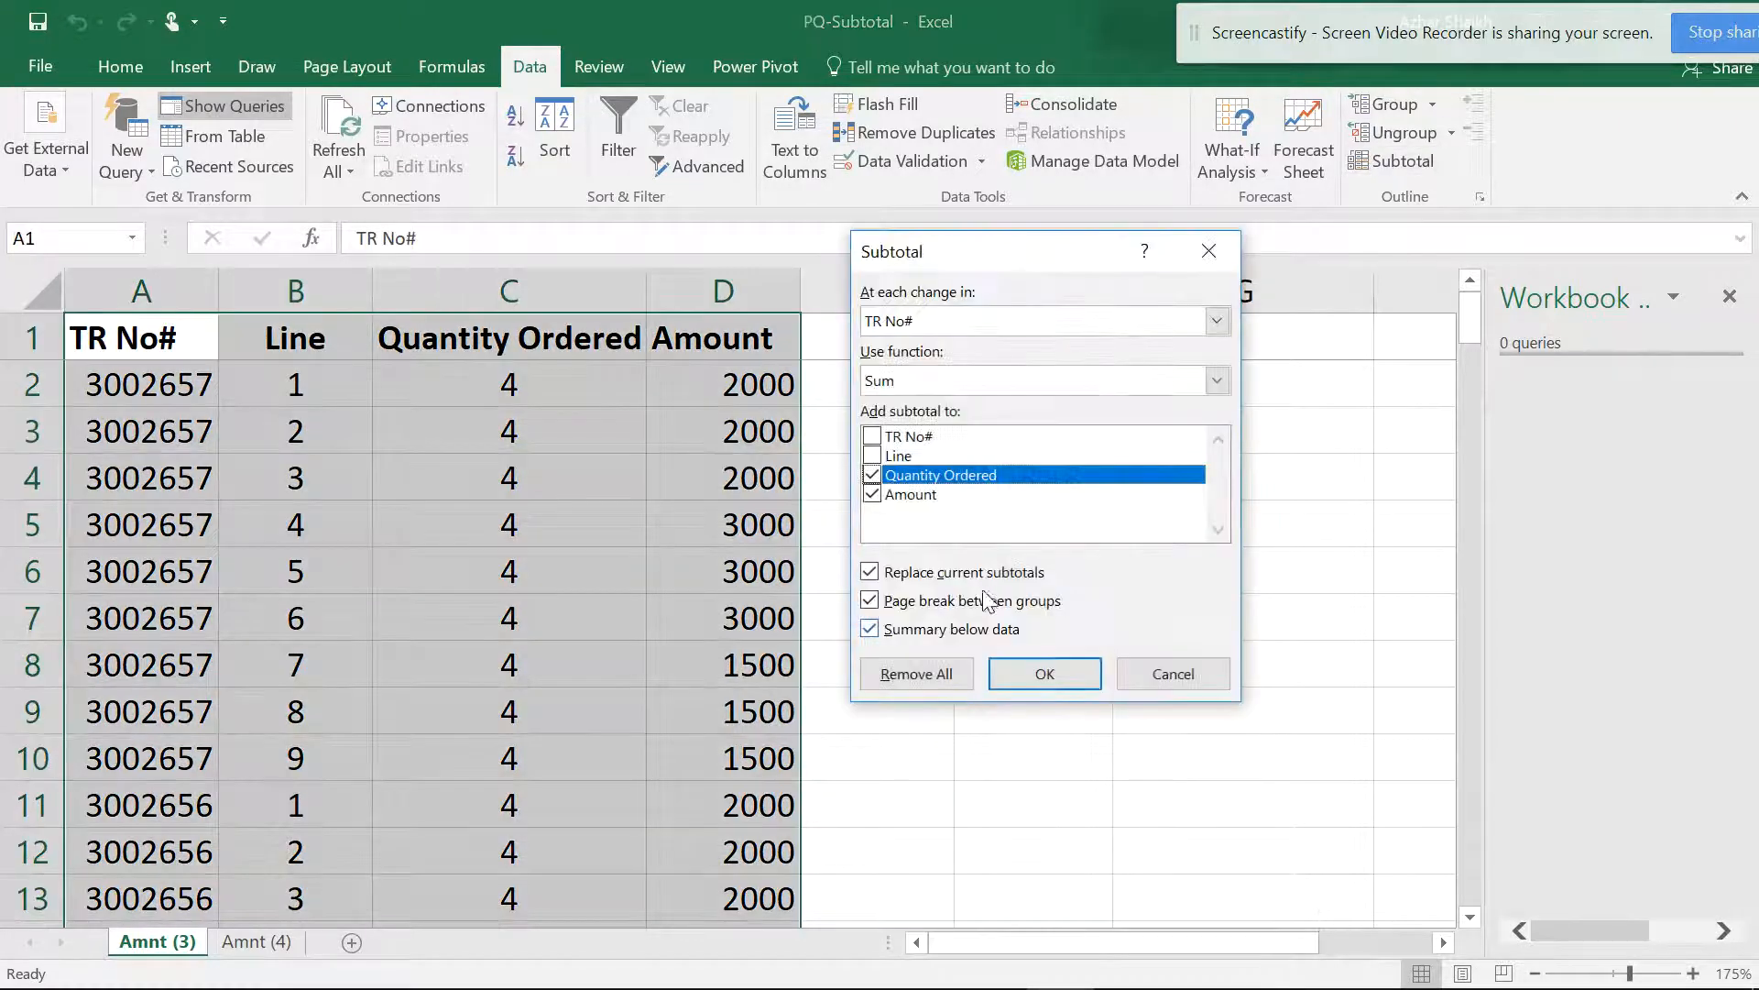
click(1041, 675)
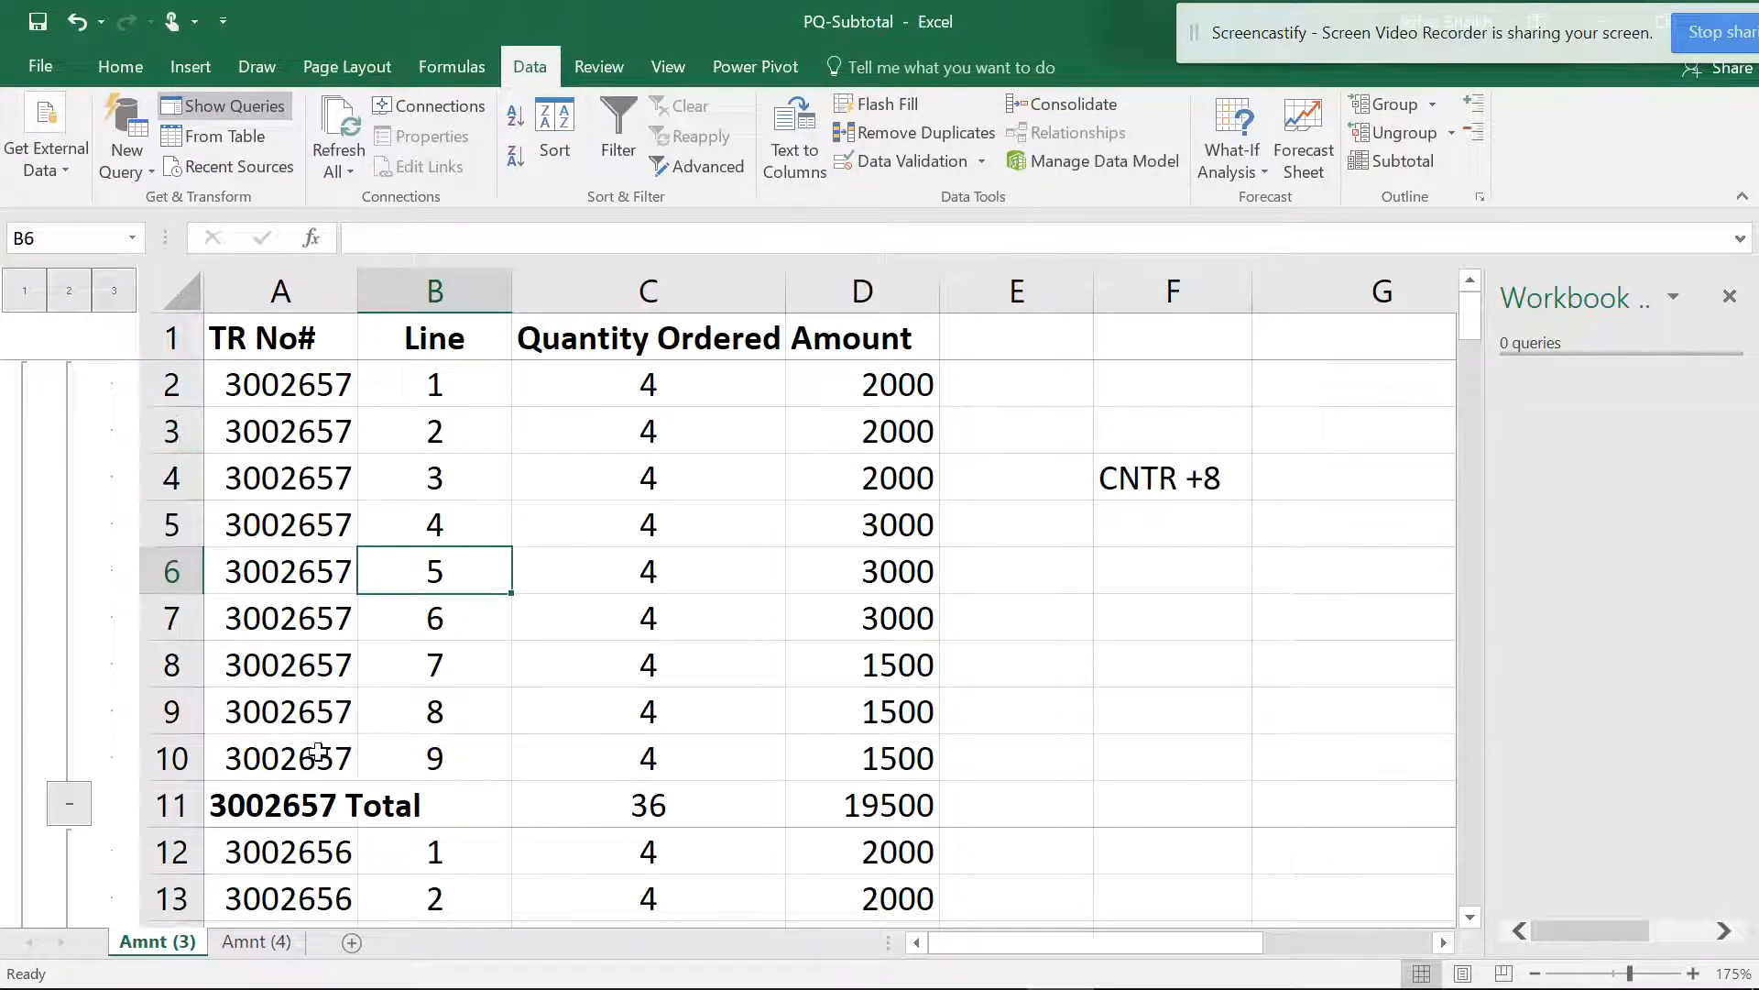
- Clear the "CNTR +8" note from cell F4 on the Amnt (4) sheet
click(240, 950)
click(284, 524)
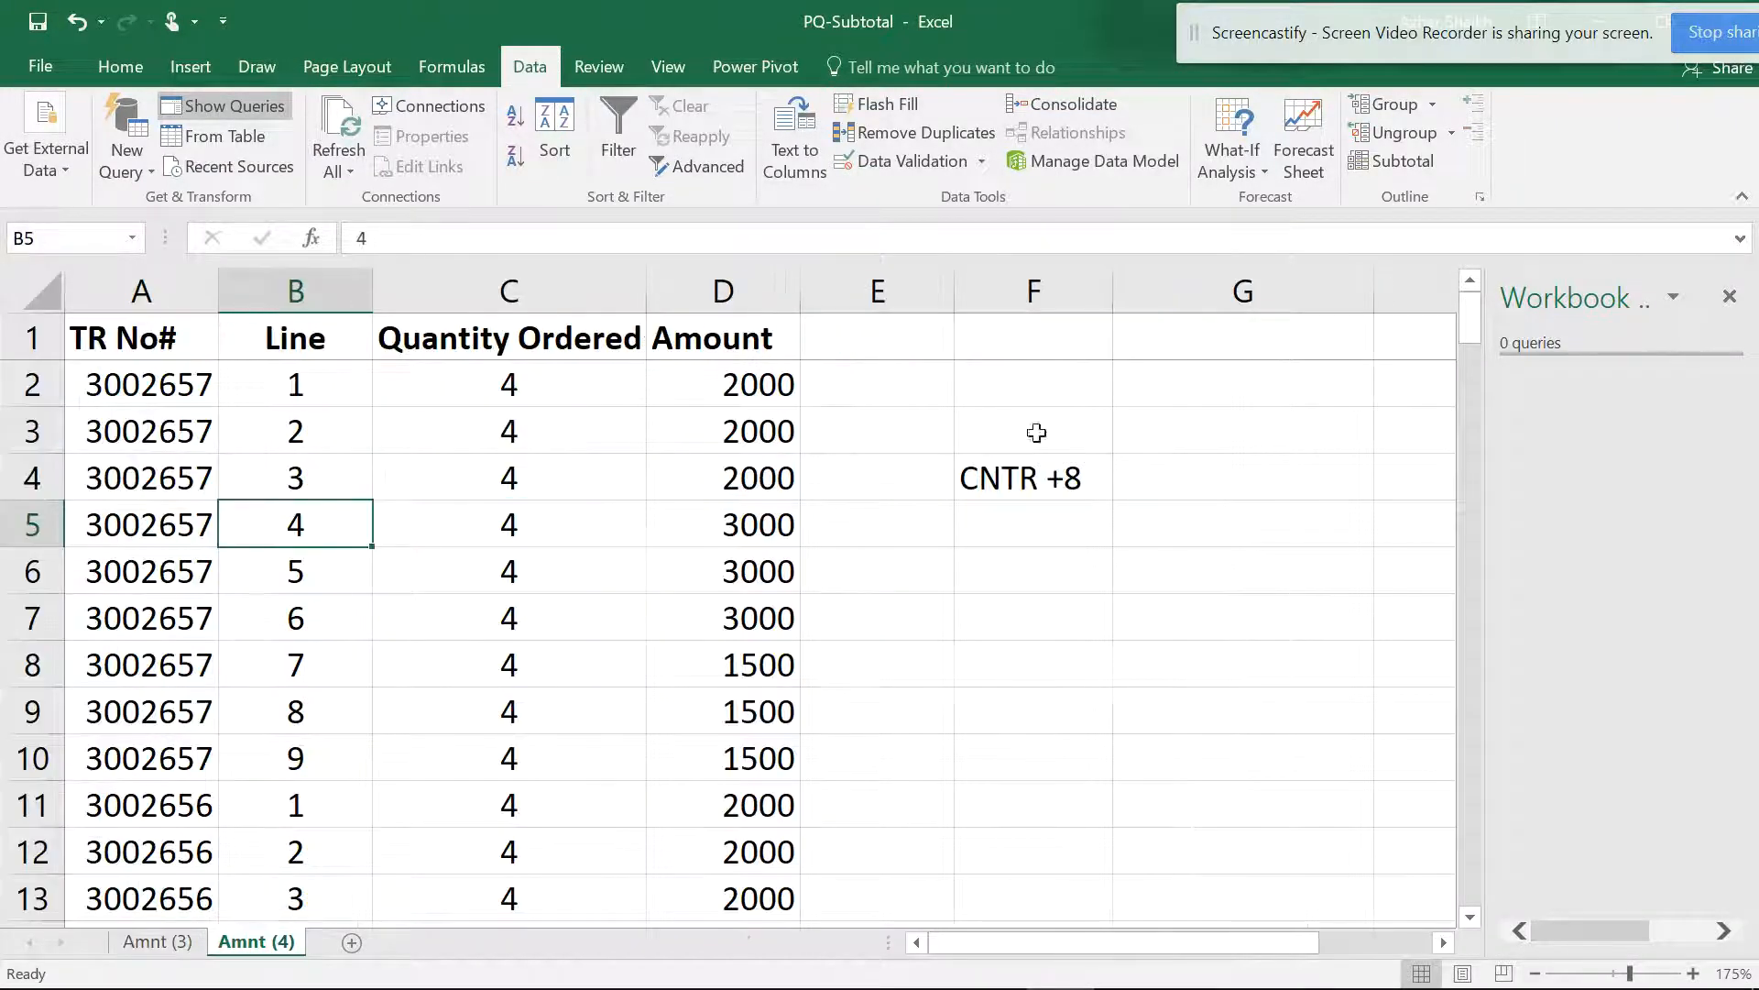
click(1005, 476)
key(Delete)
- Turn the Amnt (4) data range A1:D85 into a table with headers and load it into the Query Editor
click(325, 524)
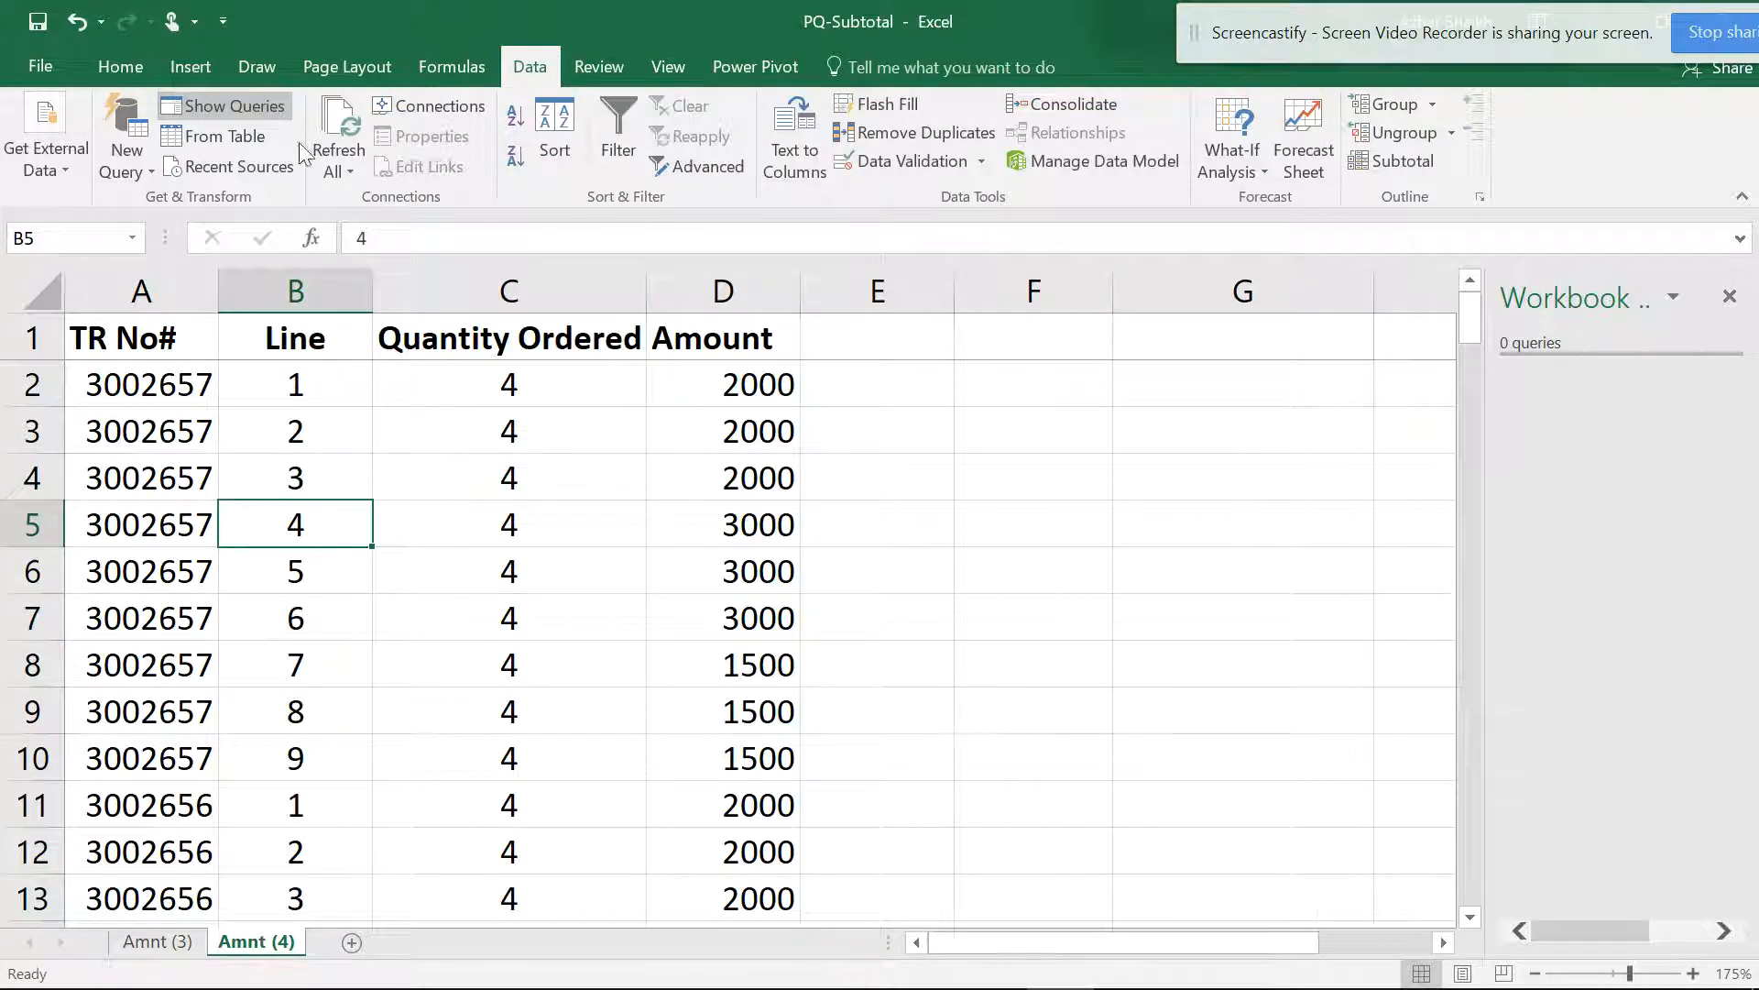
click(236, 138)
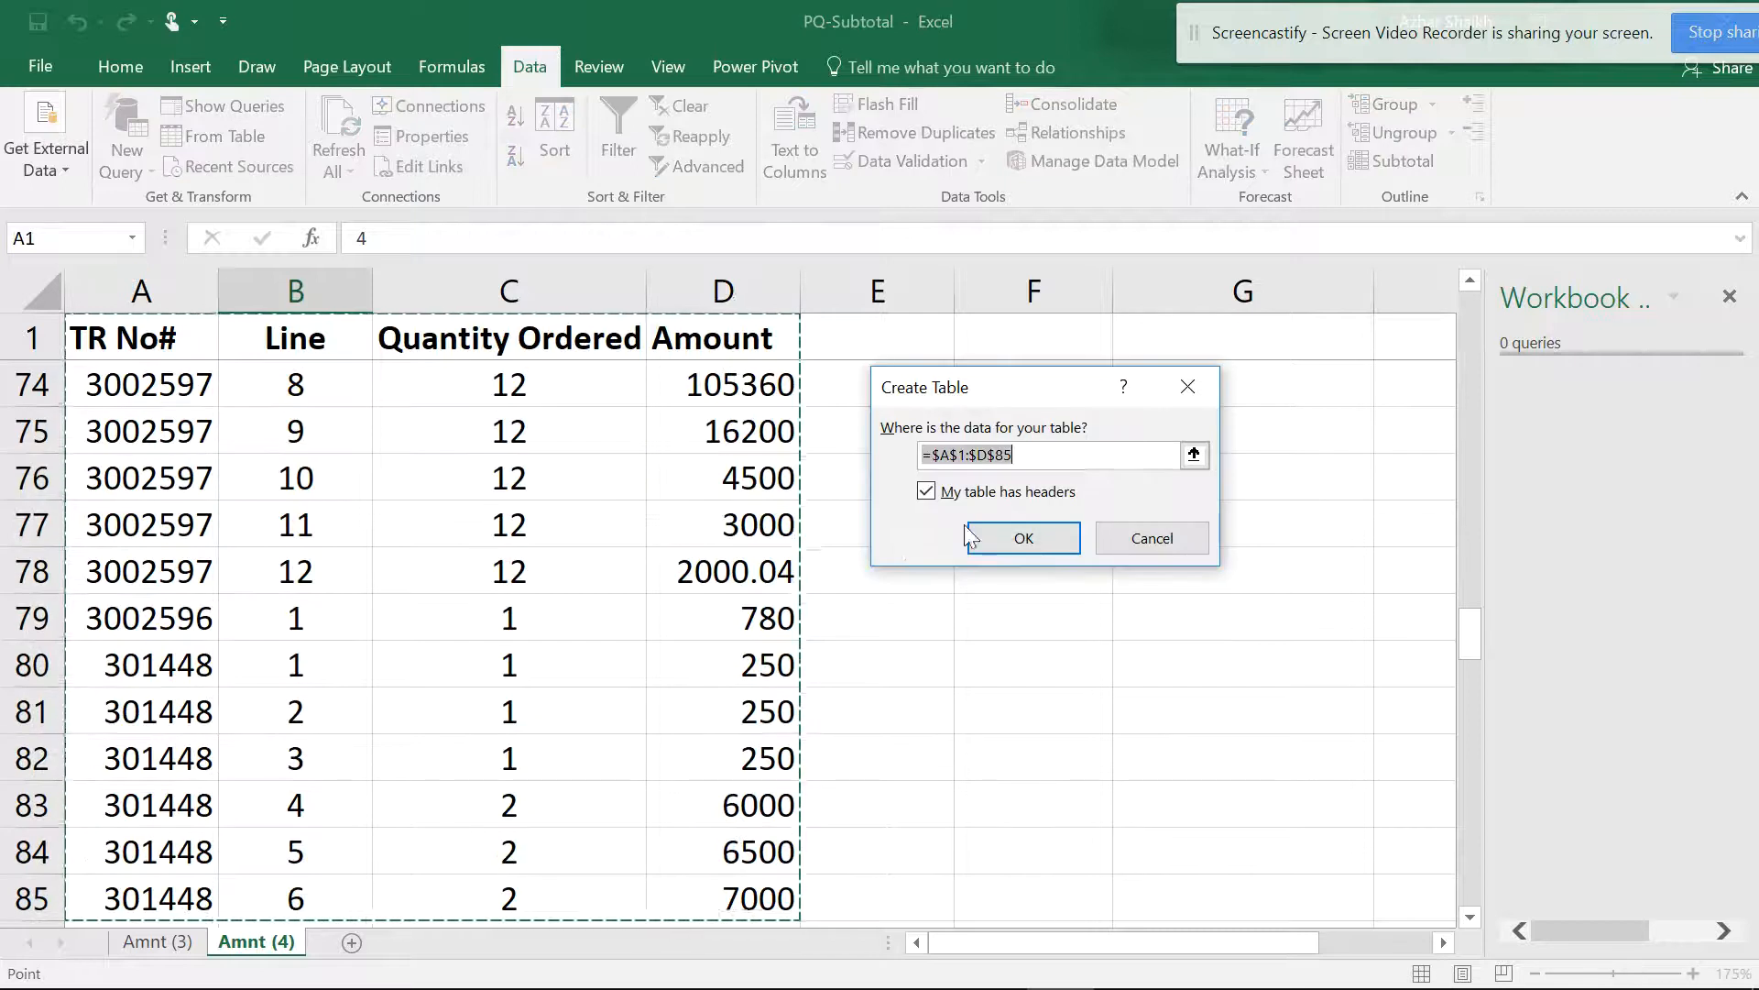
click(1017, 538)
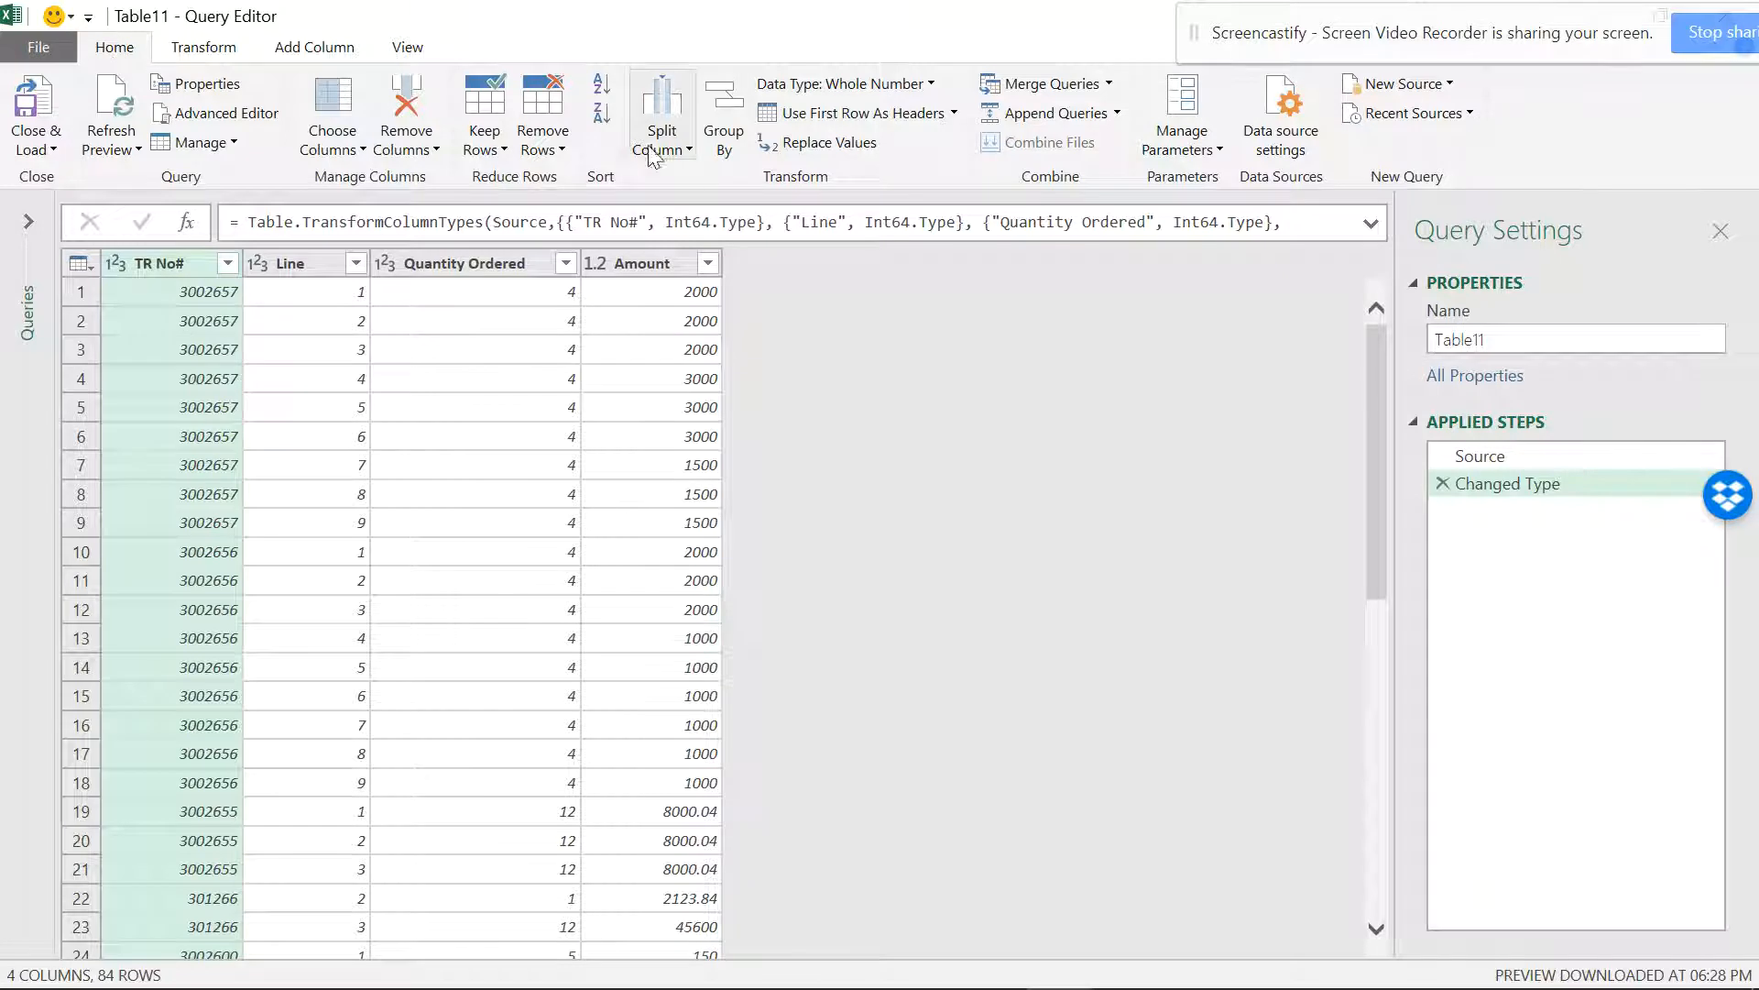
click(718, 155)
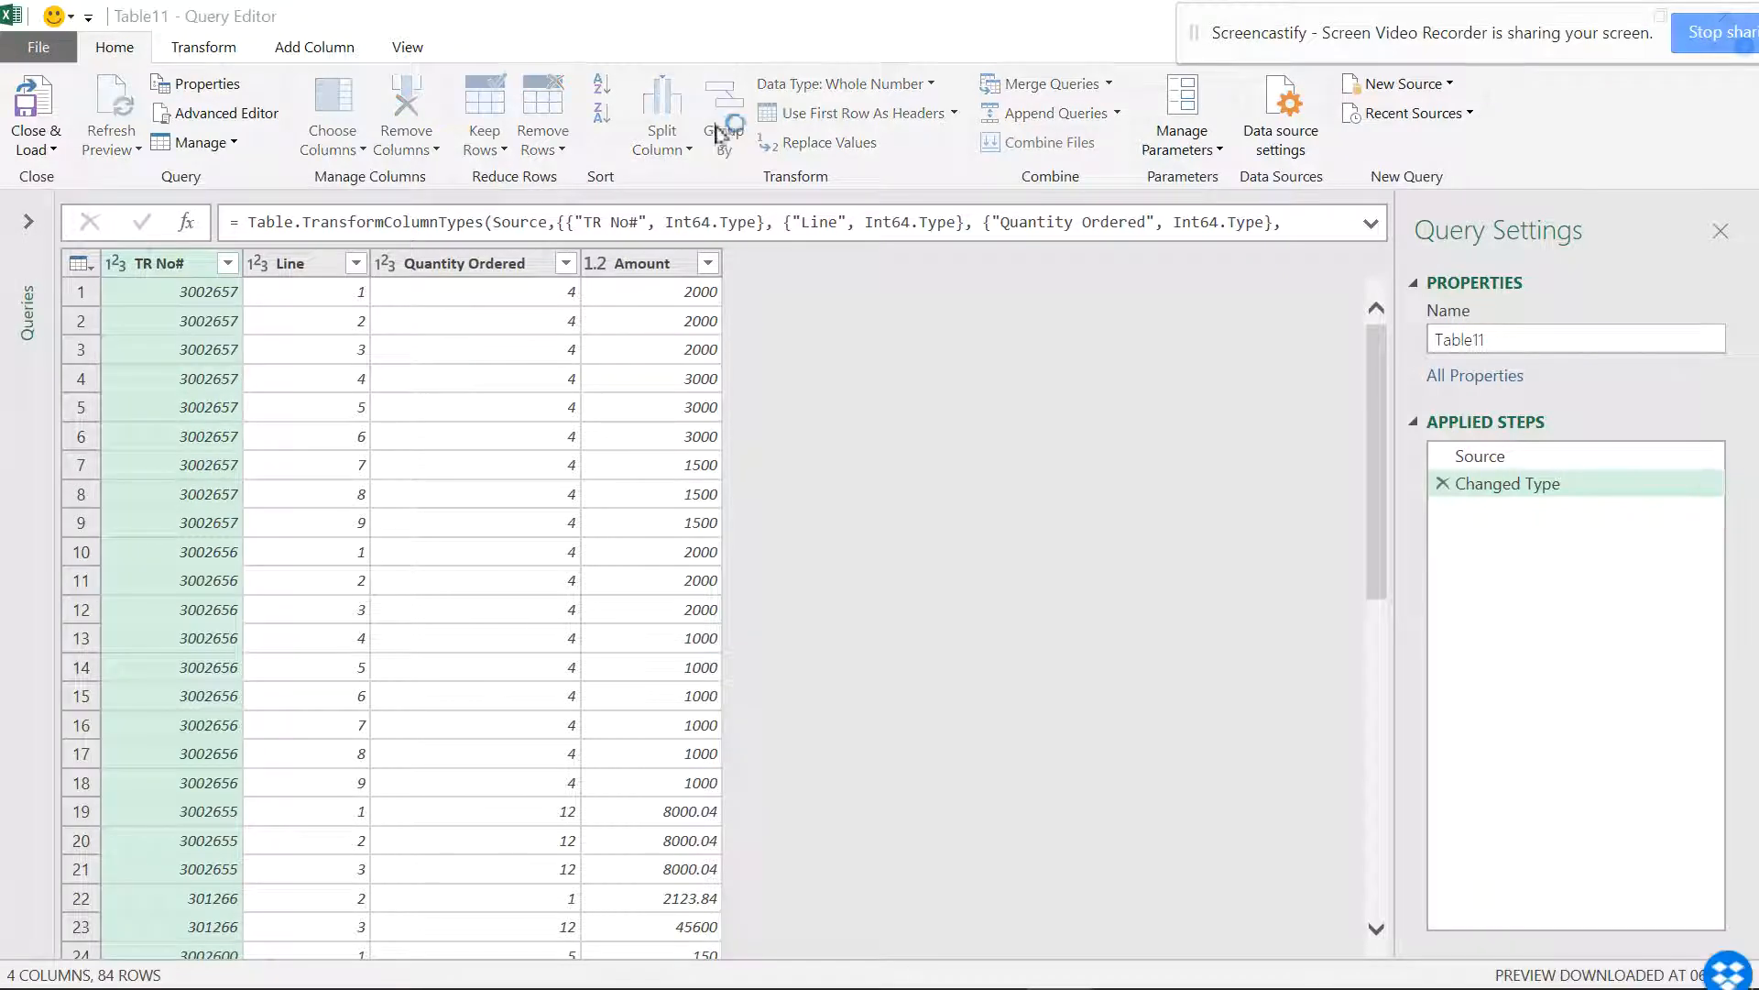
click(1276, 656)
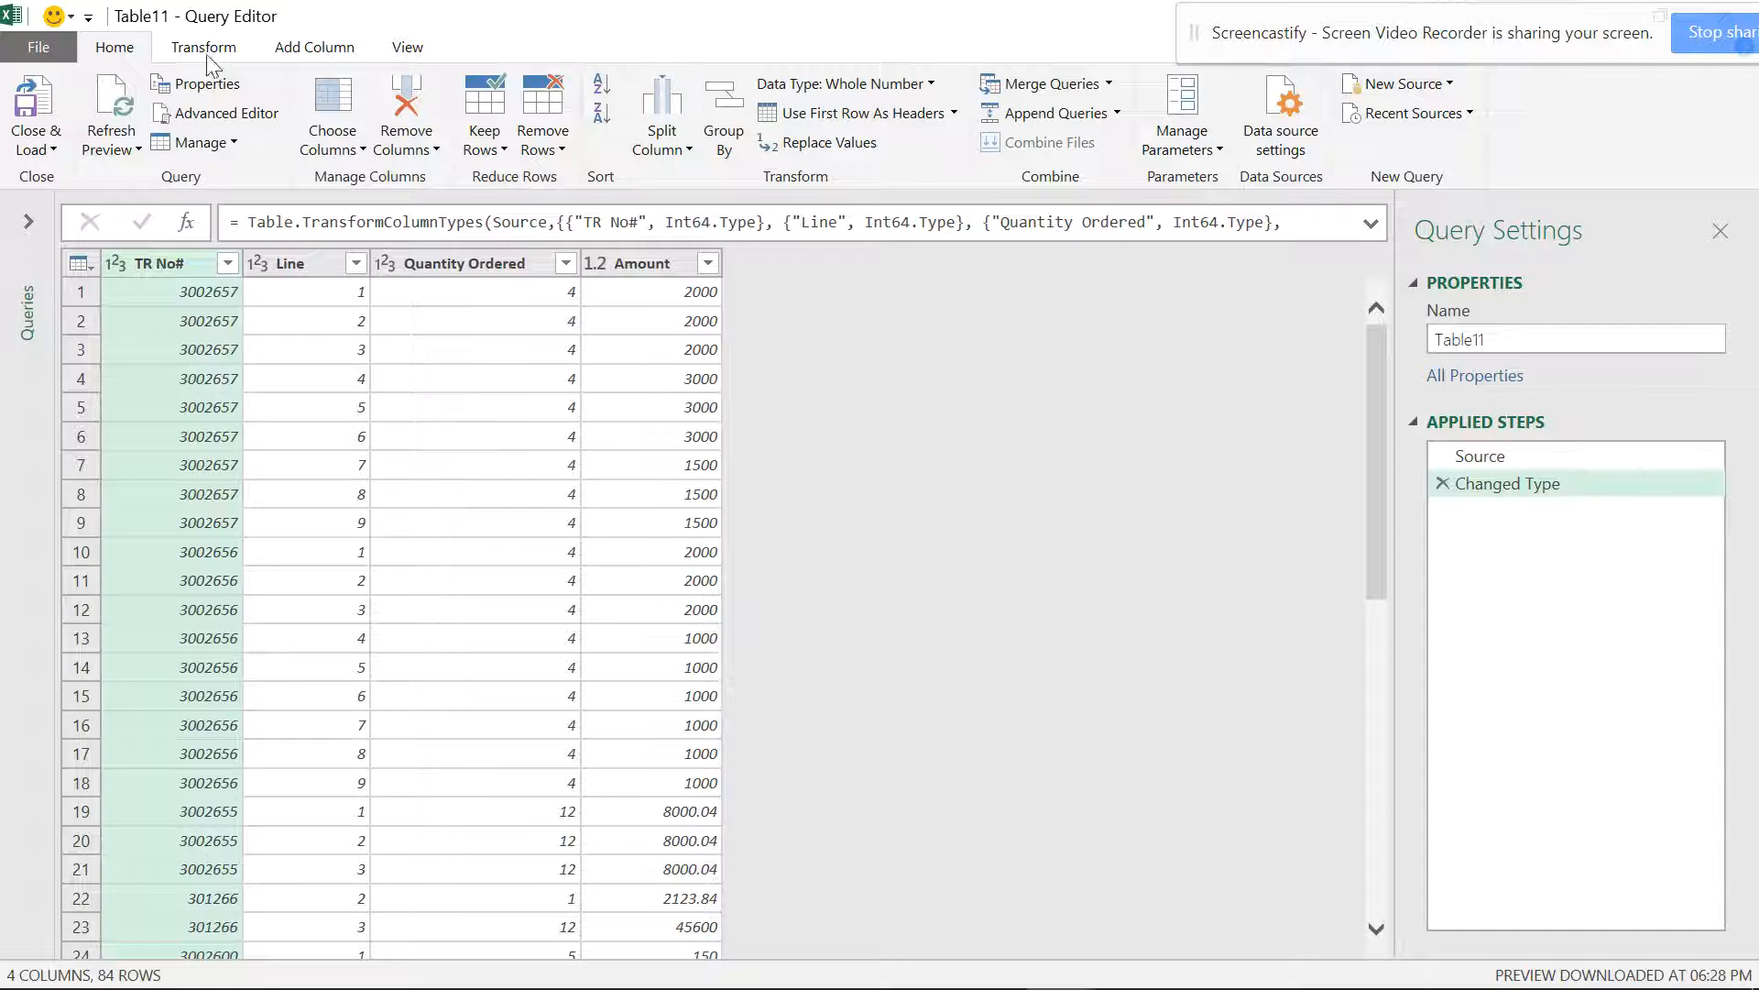
click(212, 51)
click(36, 119)
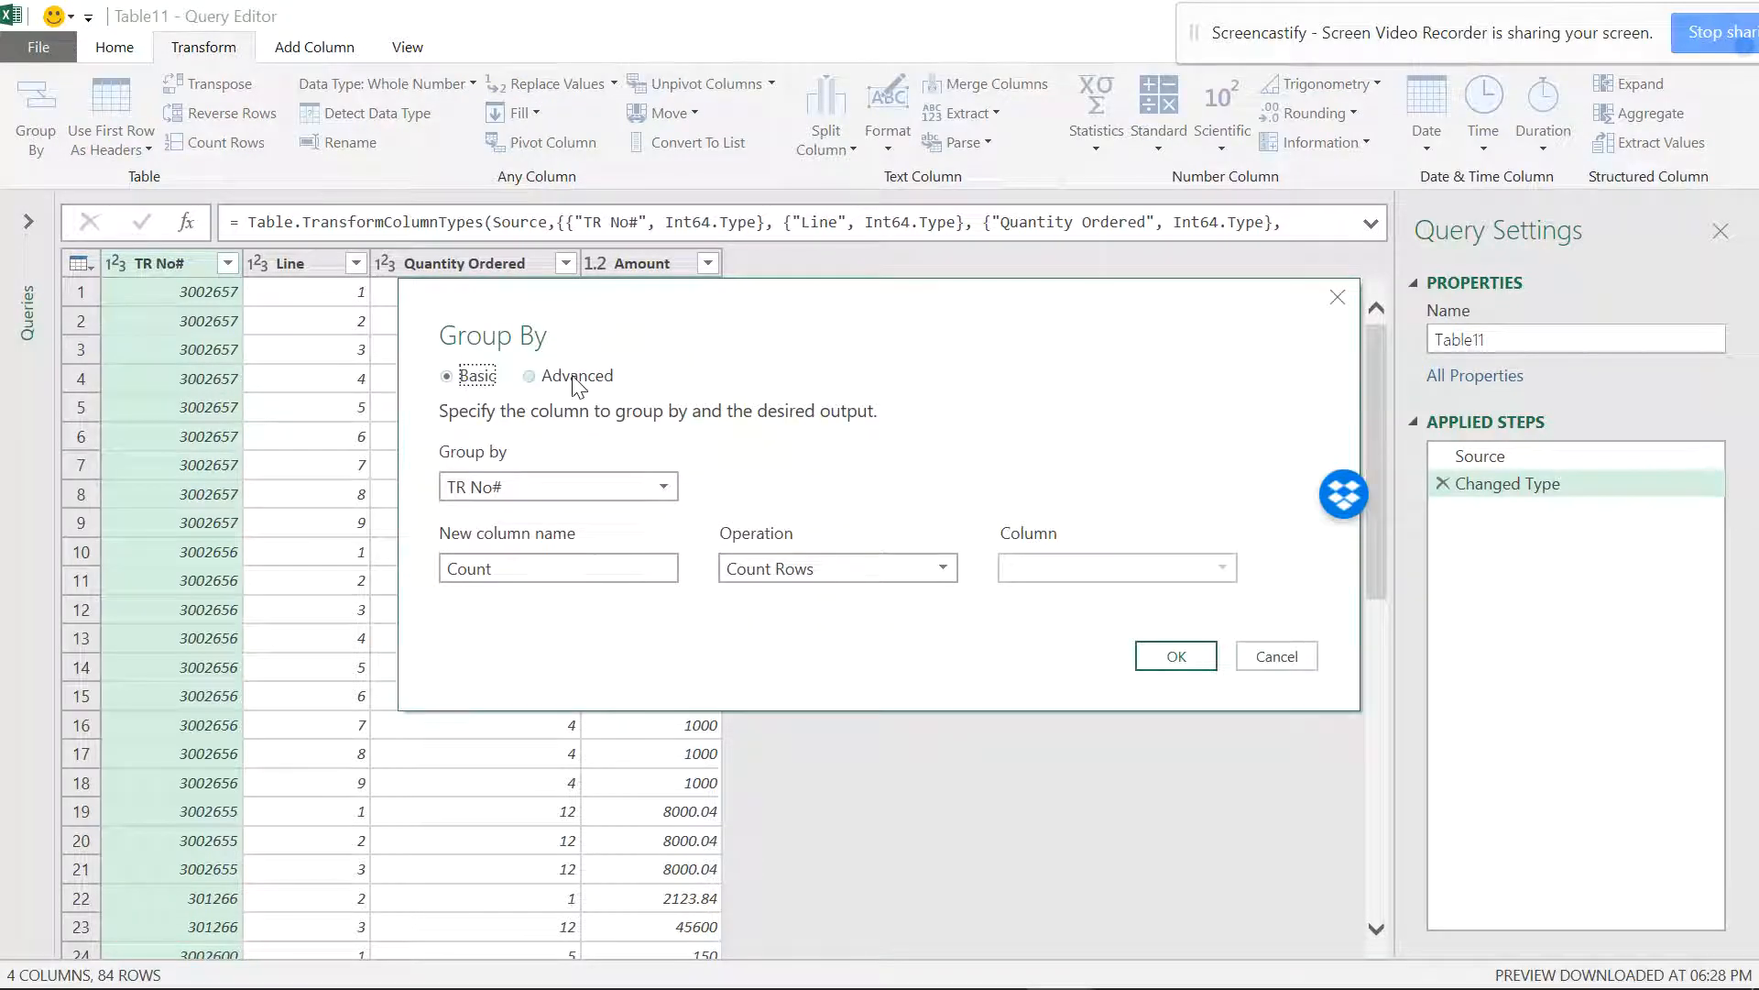
click(1299, 664)
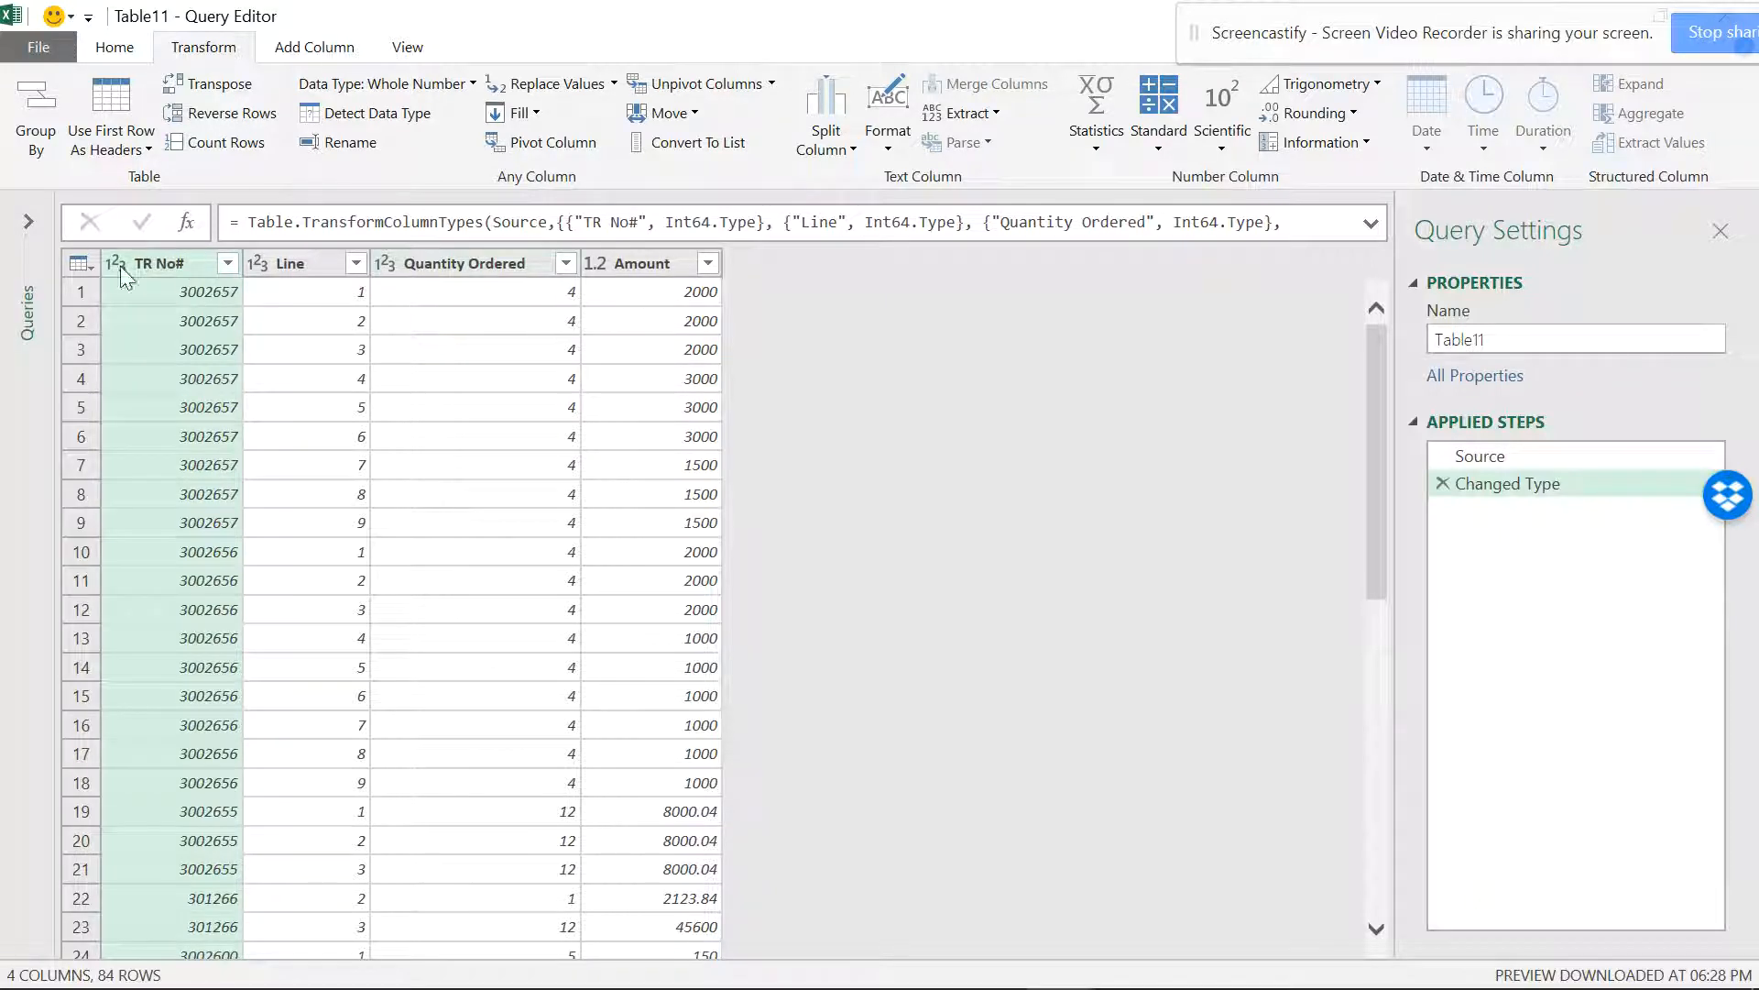
- Start a Group By on the TR No# column and name the new column TTL QTY
click(195, 372)
click(176, 263)
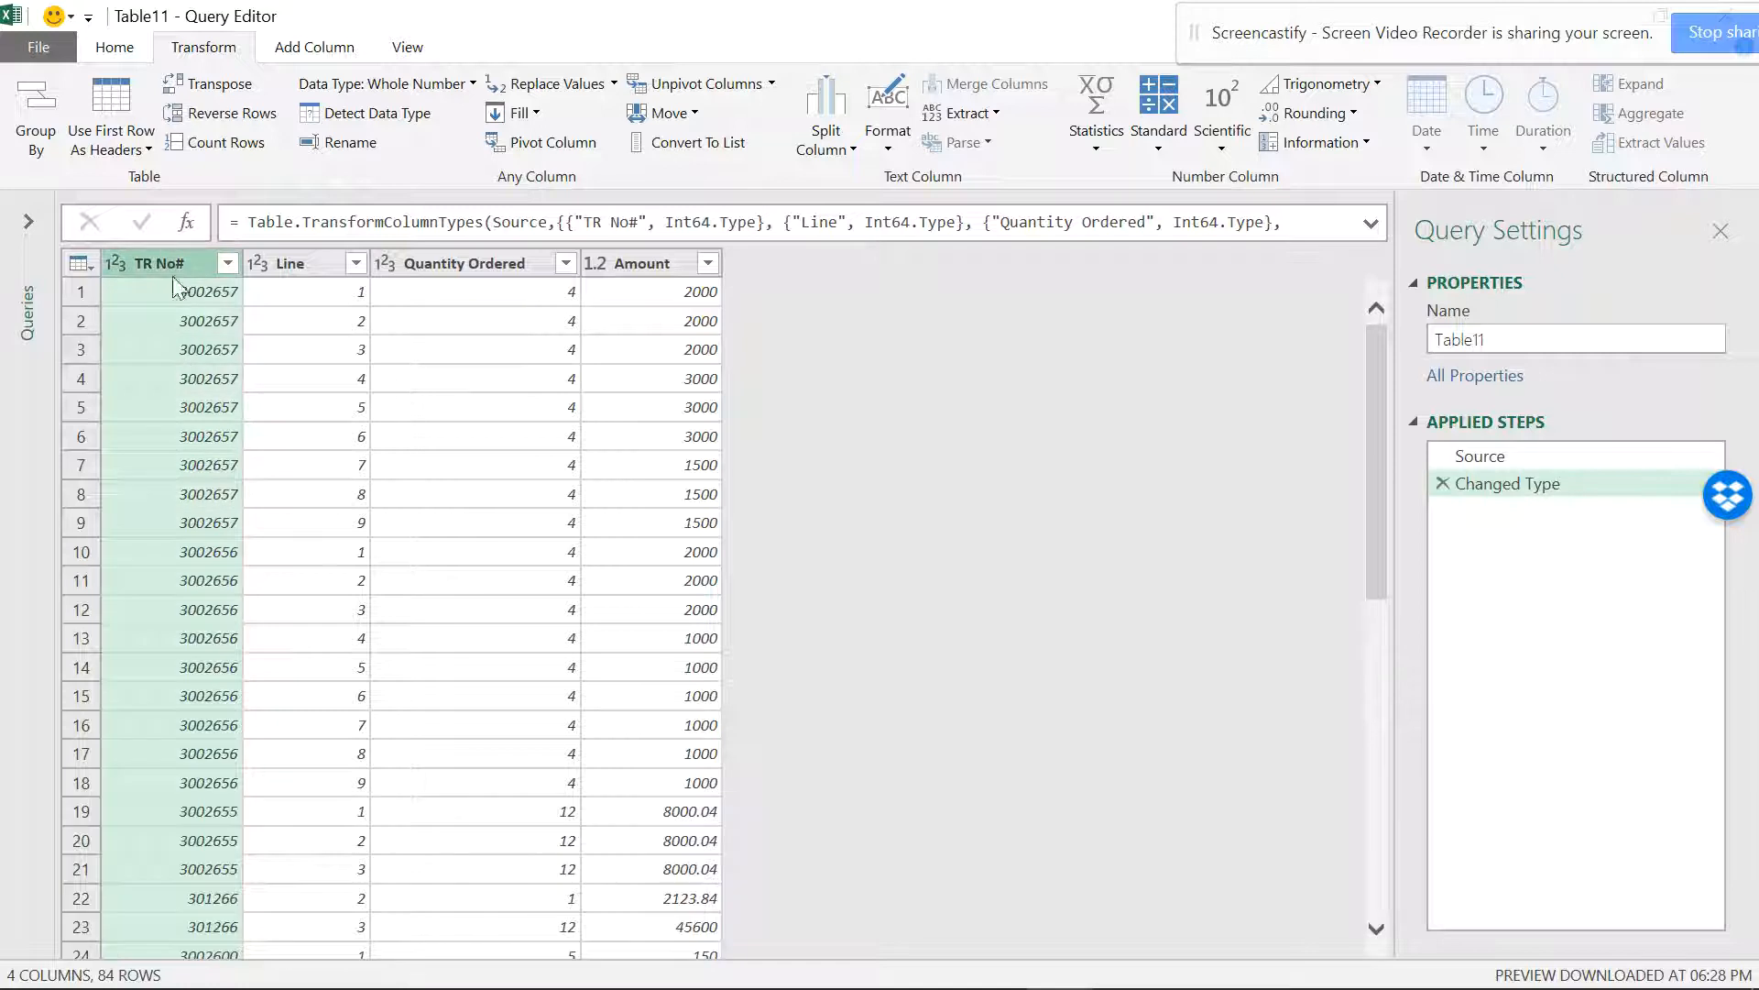
click(36, 145)
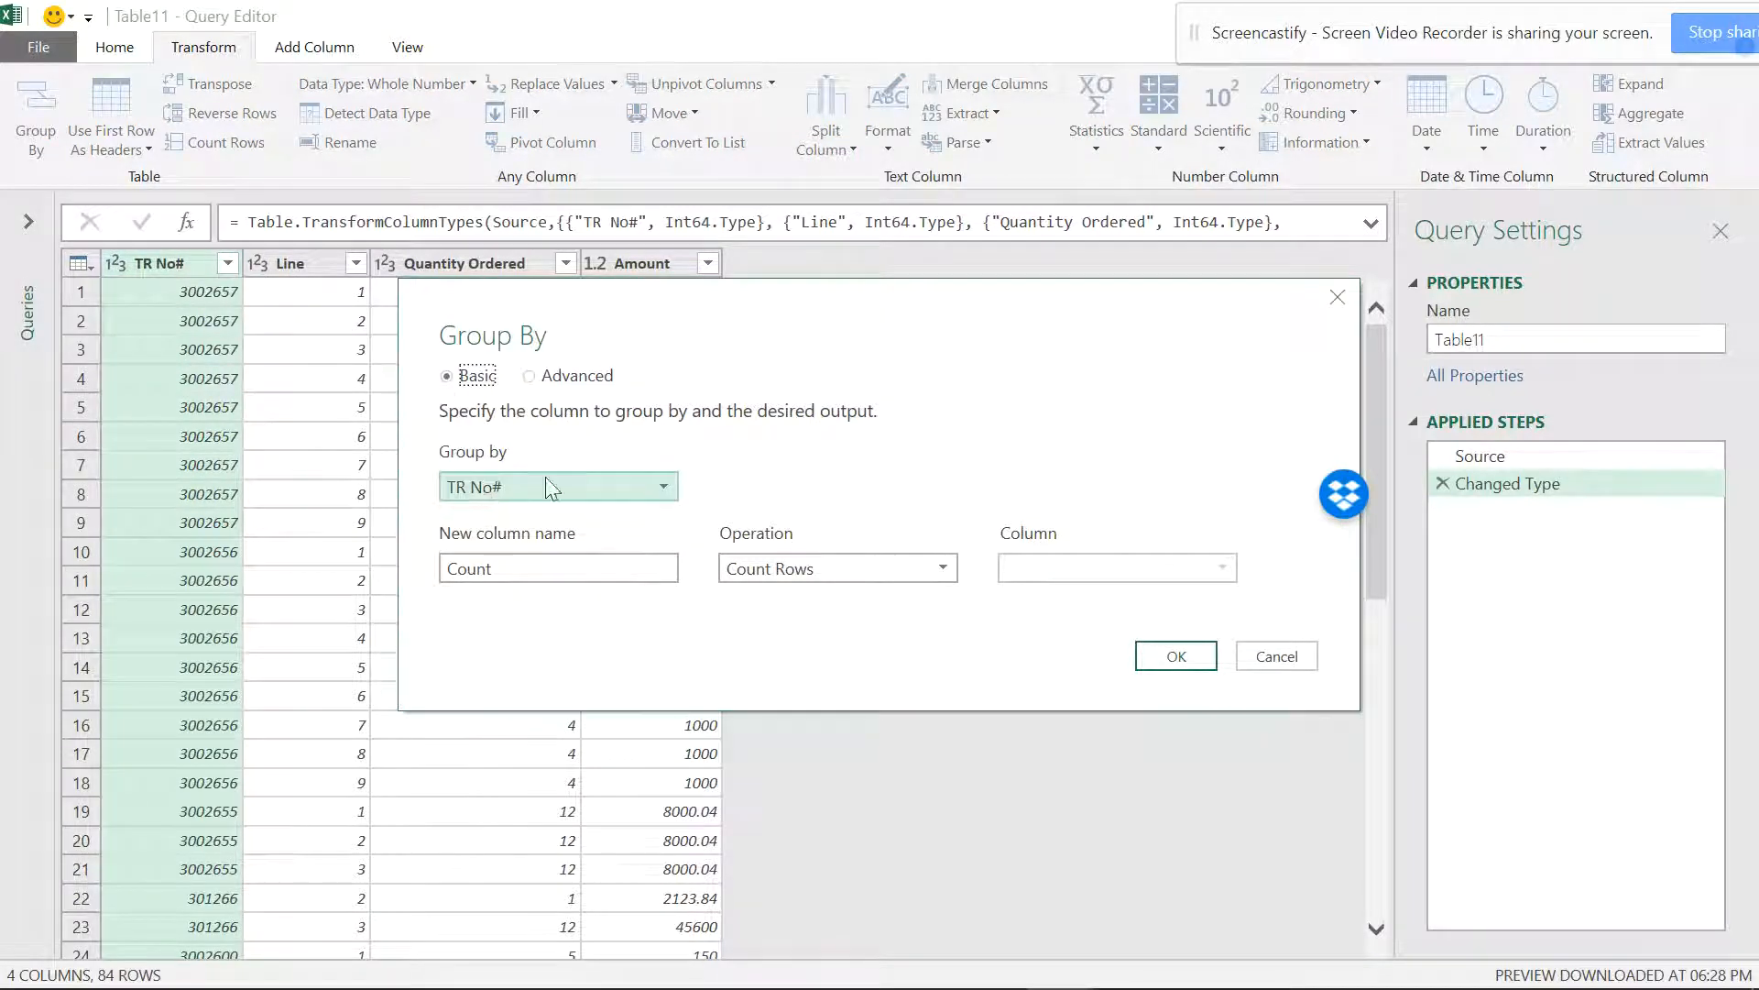
drag(640, 330, 955, 300)
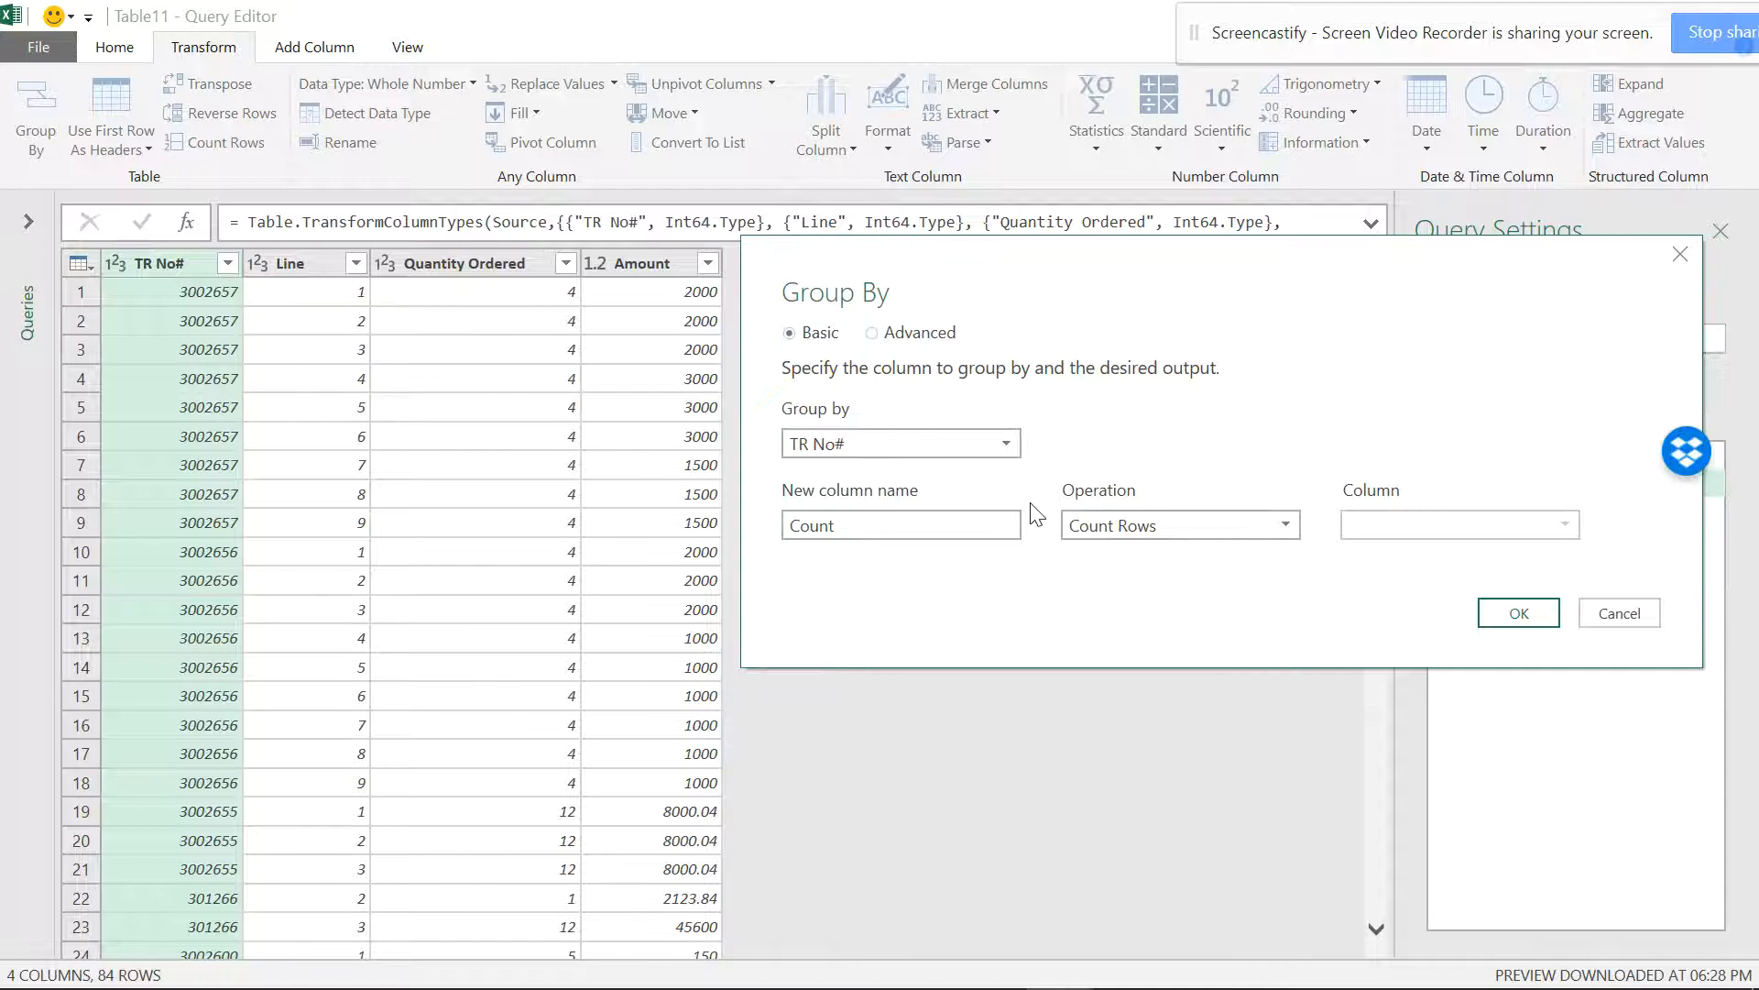
double_click(841, 524)
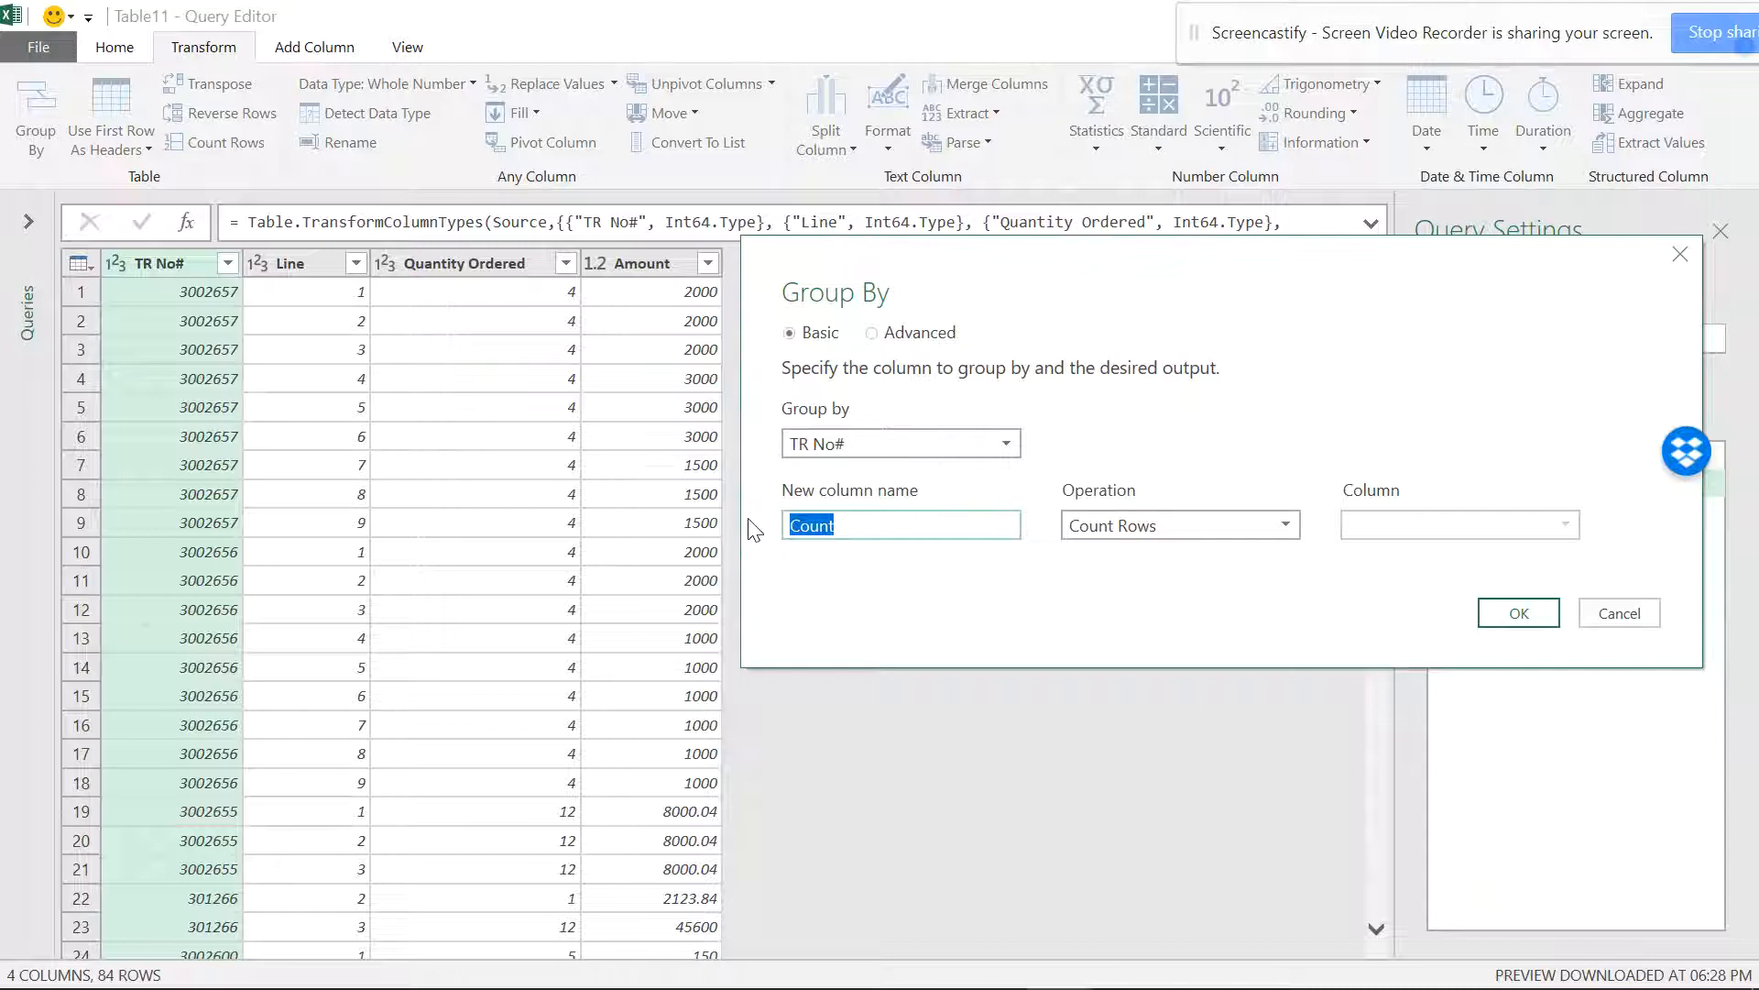
text(Q)
key(BackSpace)
key(BackSpace)
key(BackSpace)
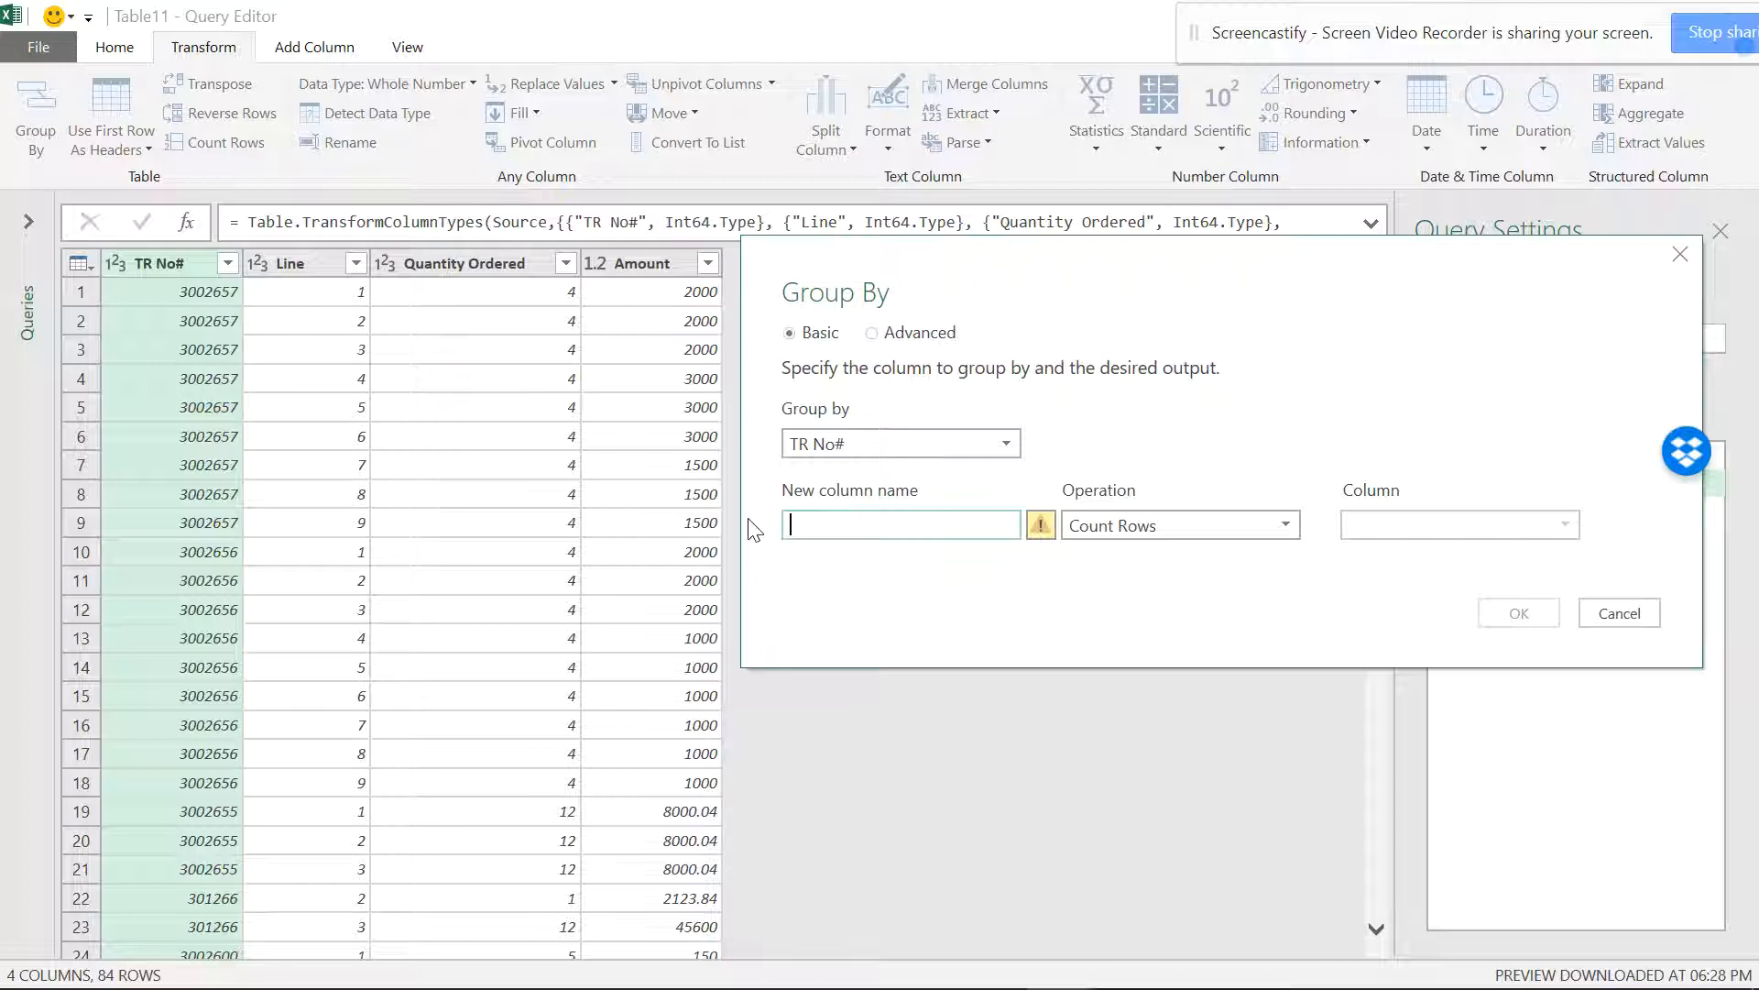
text(TTL)
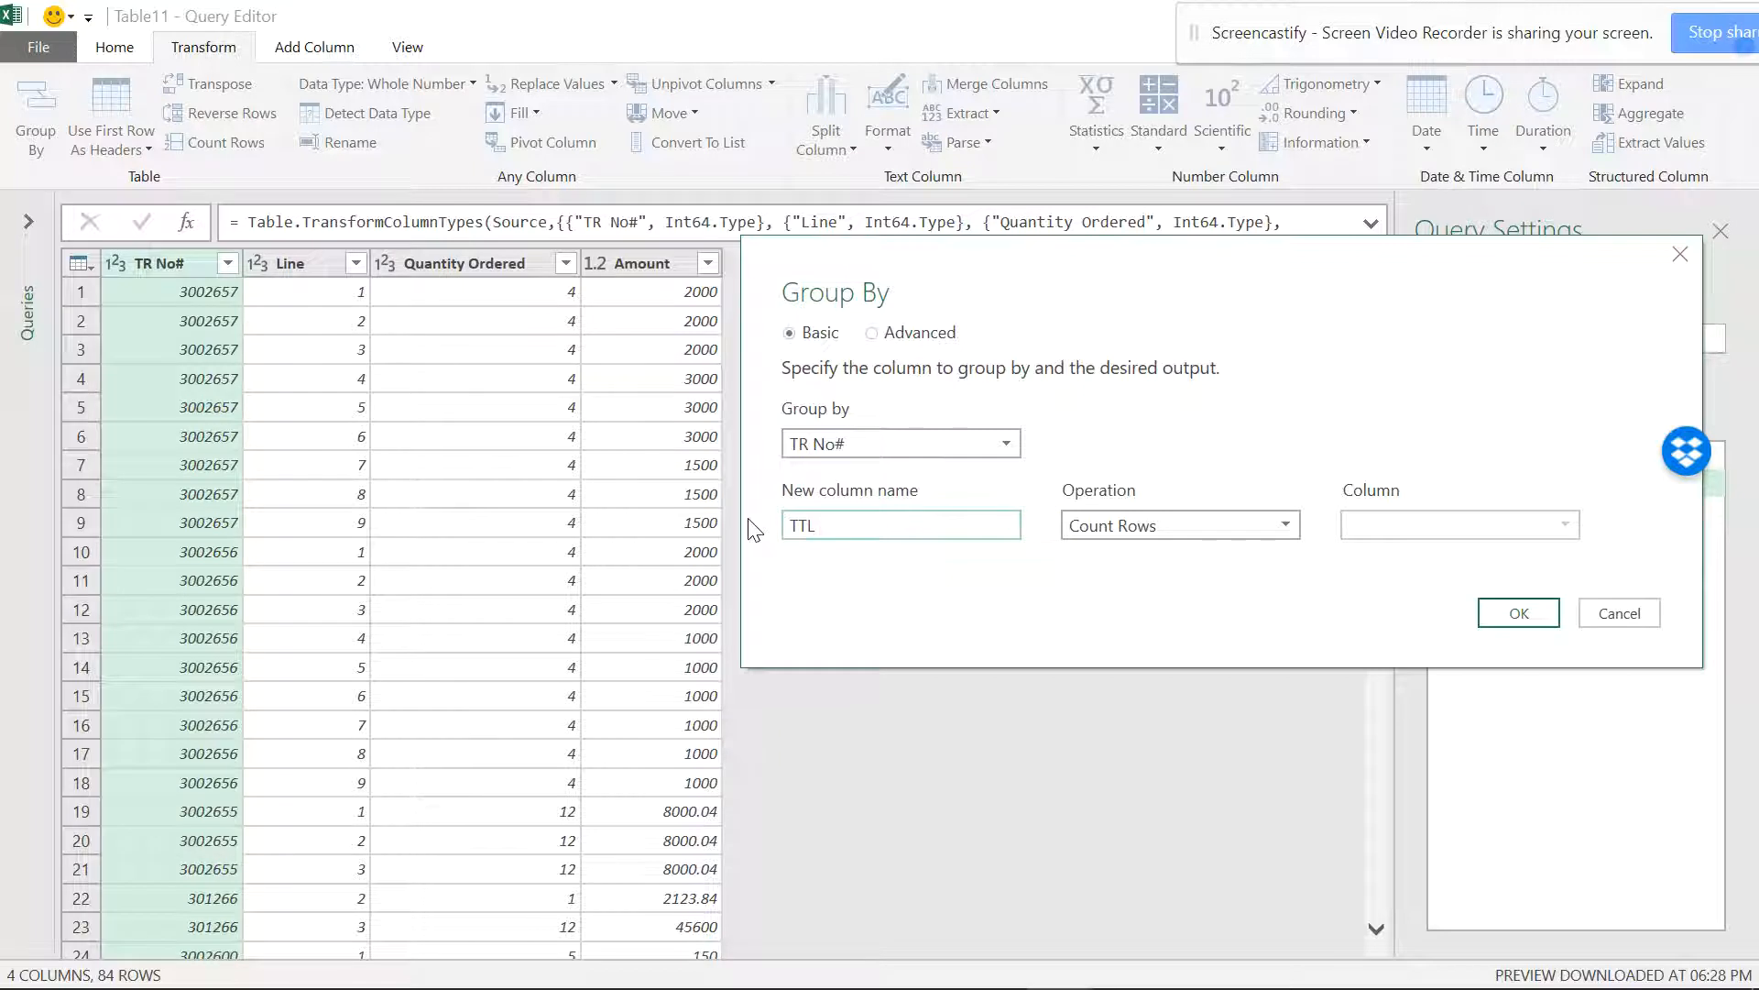
text(Y)
- Set the TTL QTY aggregation to the Sum of the Quantity Ordered column
click(1173, 525)
click(1283, 553)
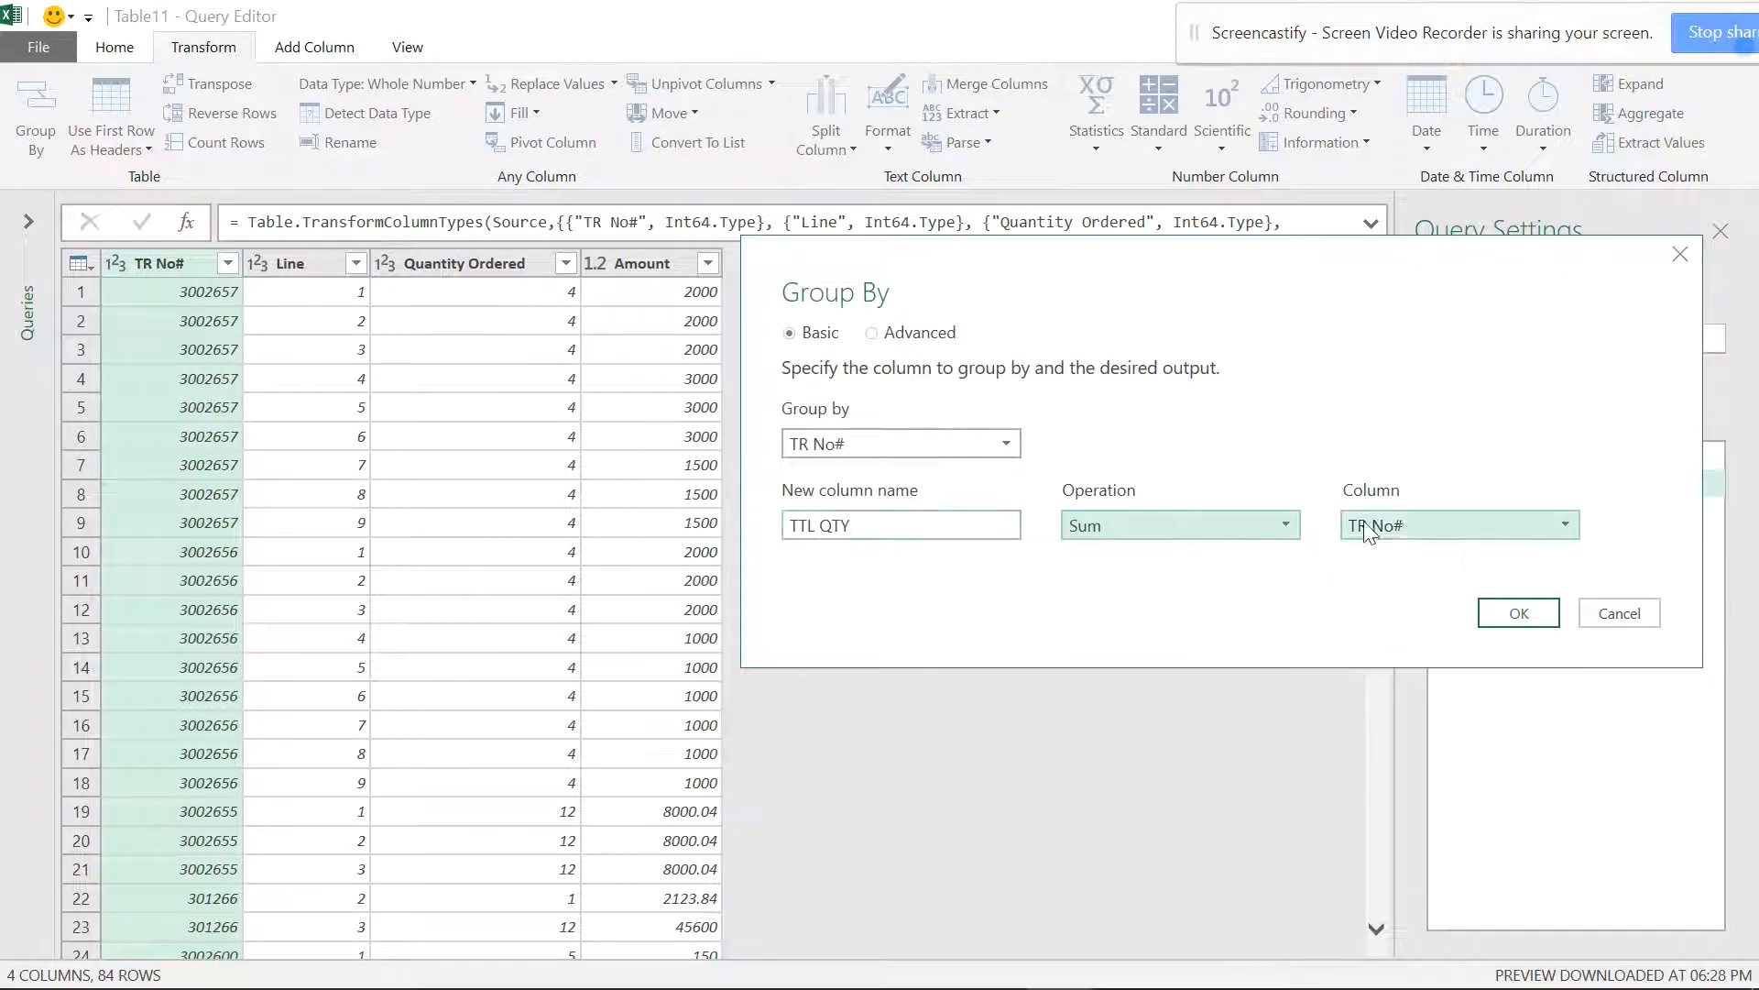
click(1415, 521)
click(1388, 608)
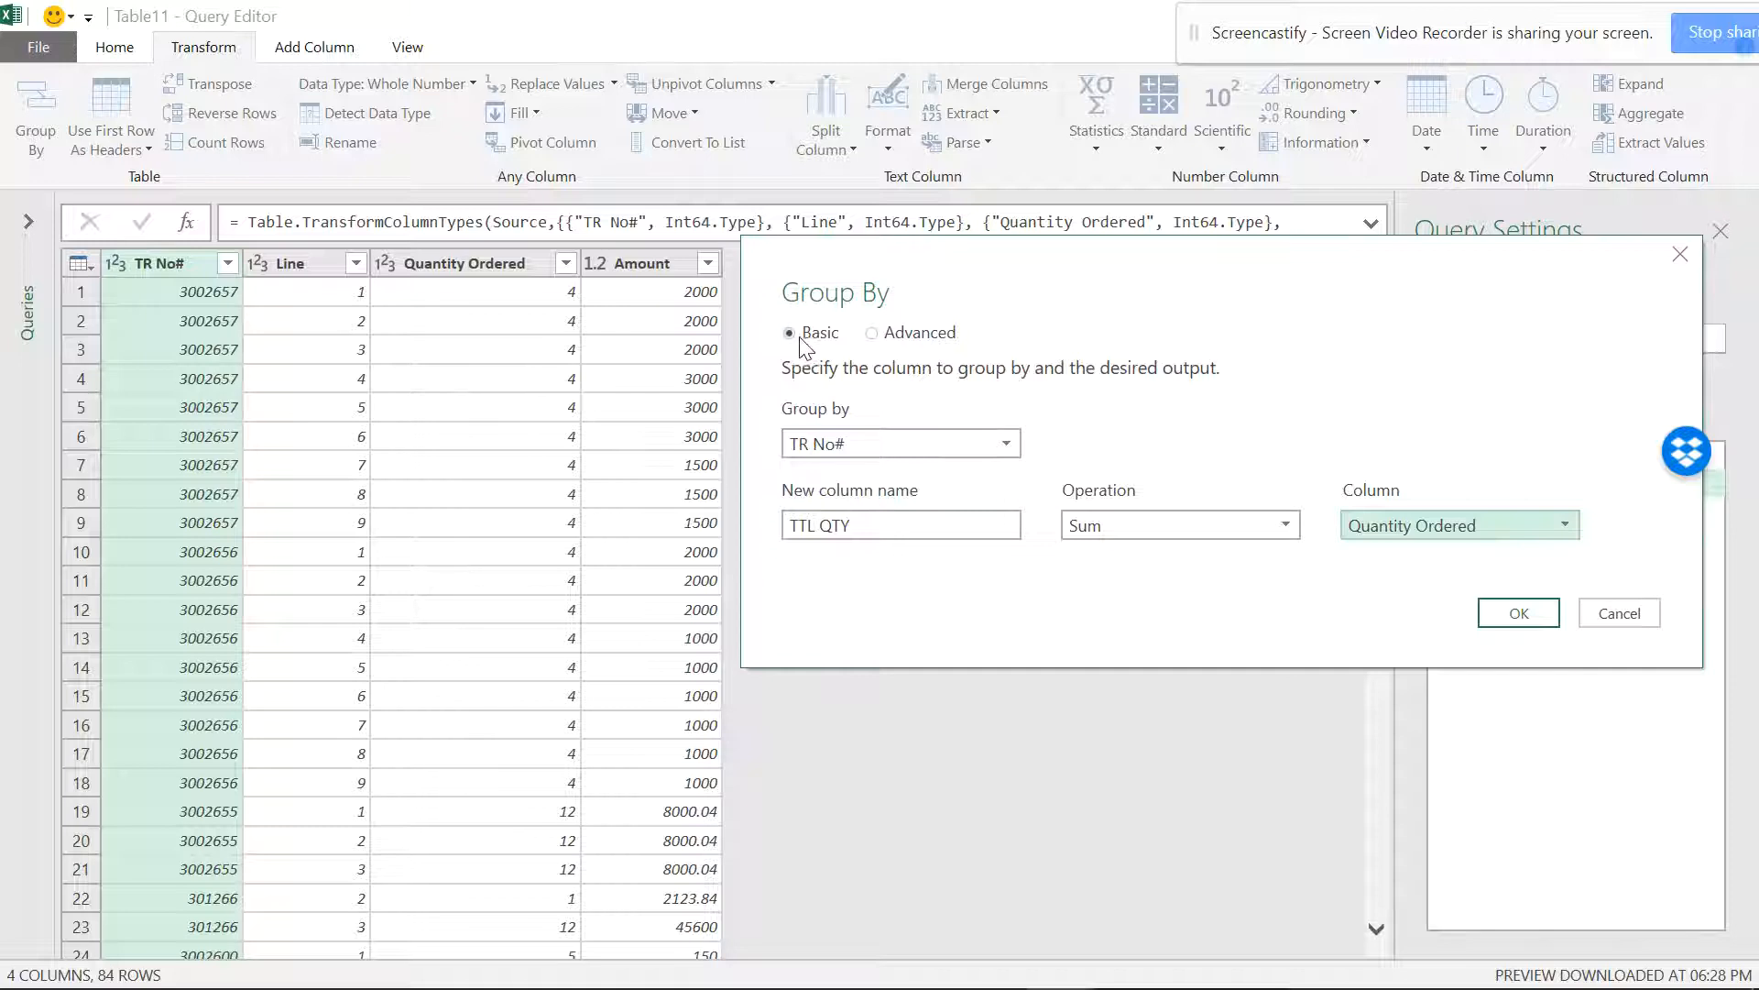
- Switch the grouping to Advanced, add a TTL AMNT aggregation as the Sum of Amount, and apply the grouping
click(877, 339)
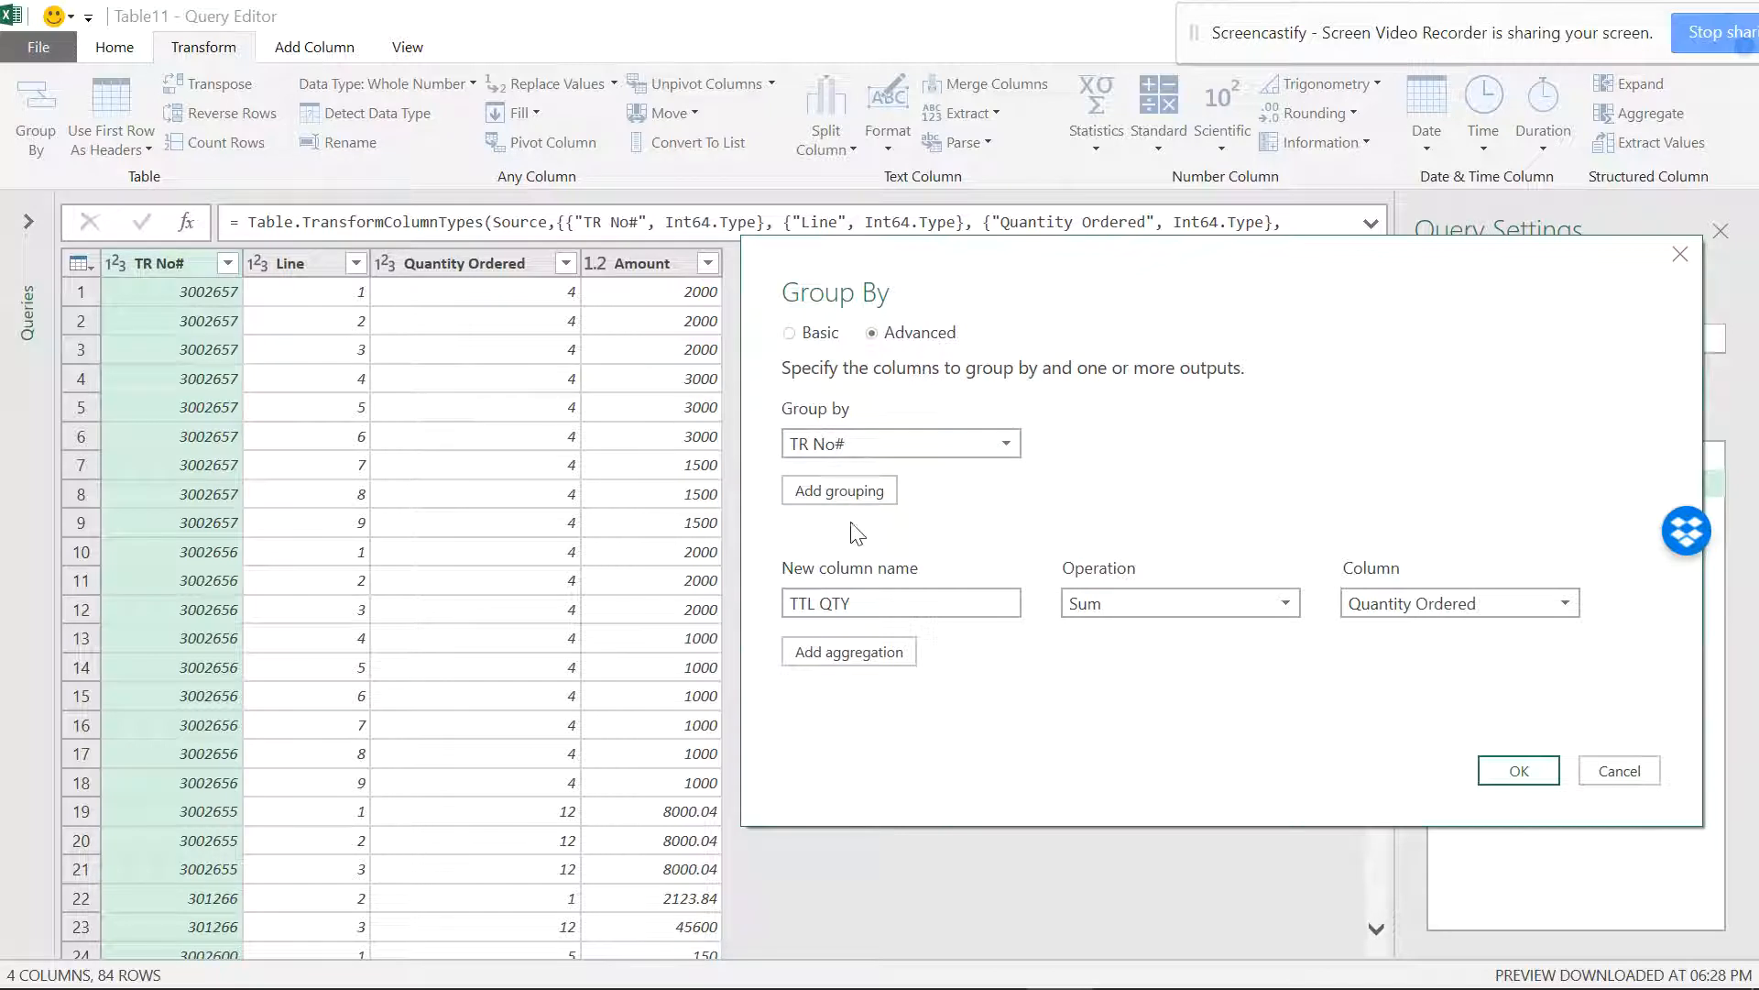
click(849, 652)
click(860, 647)
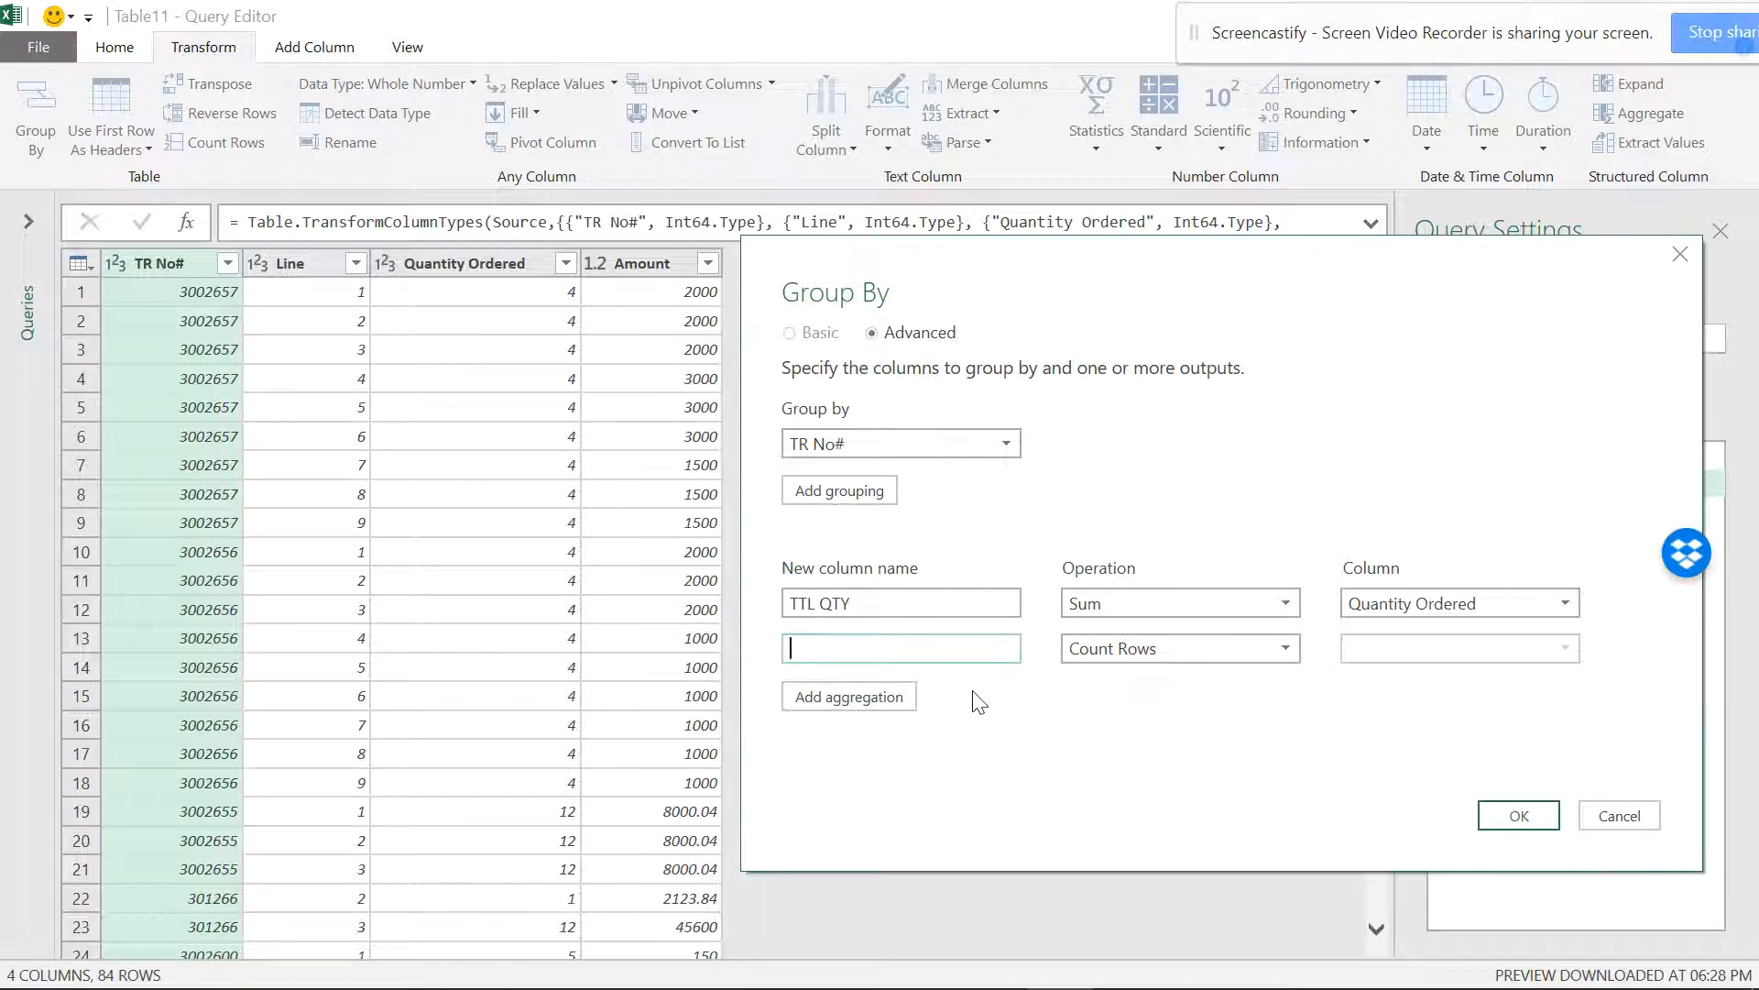
text(TTL AMNT)
click(1105, 655)
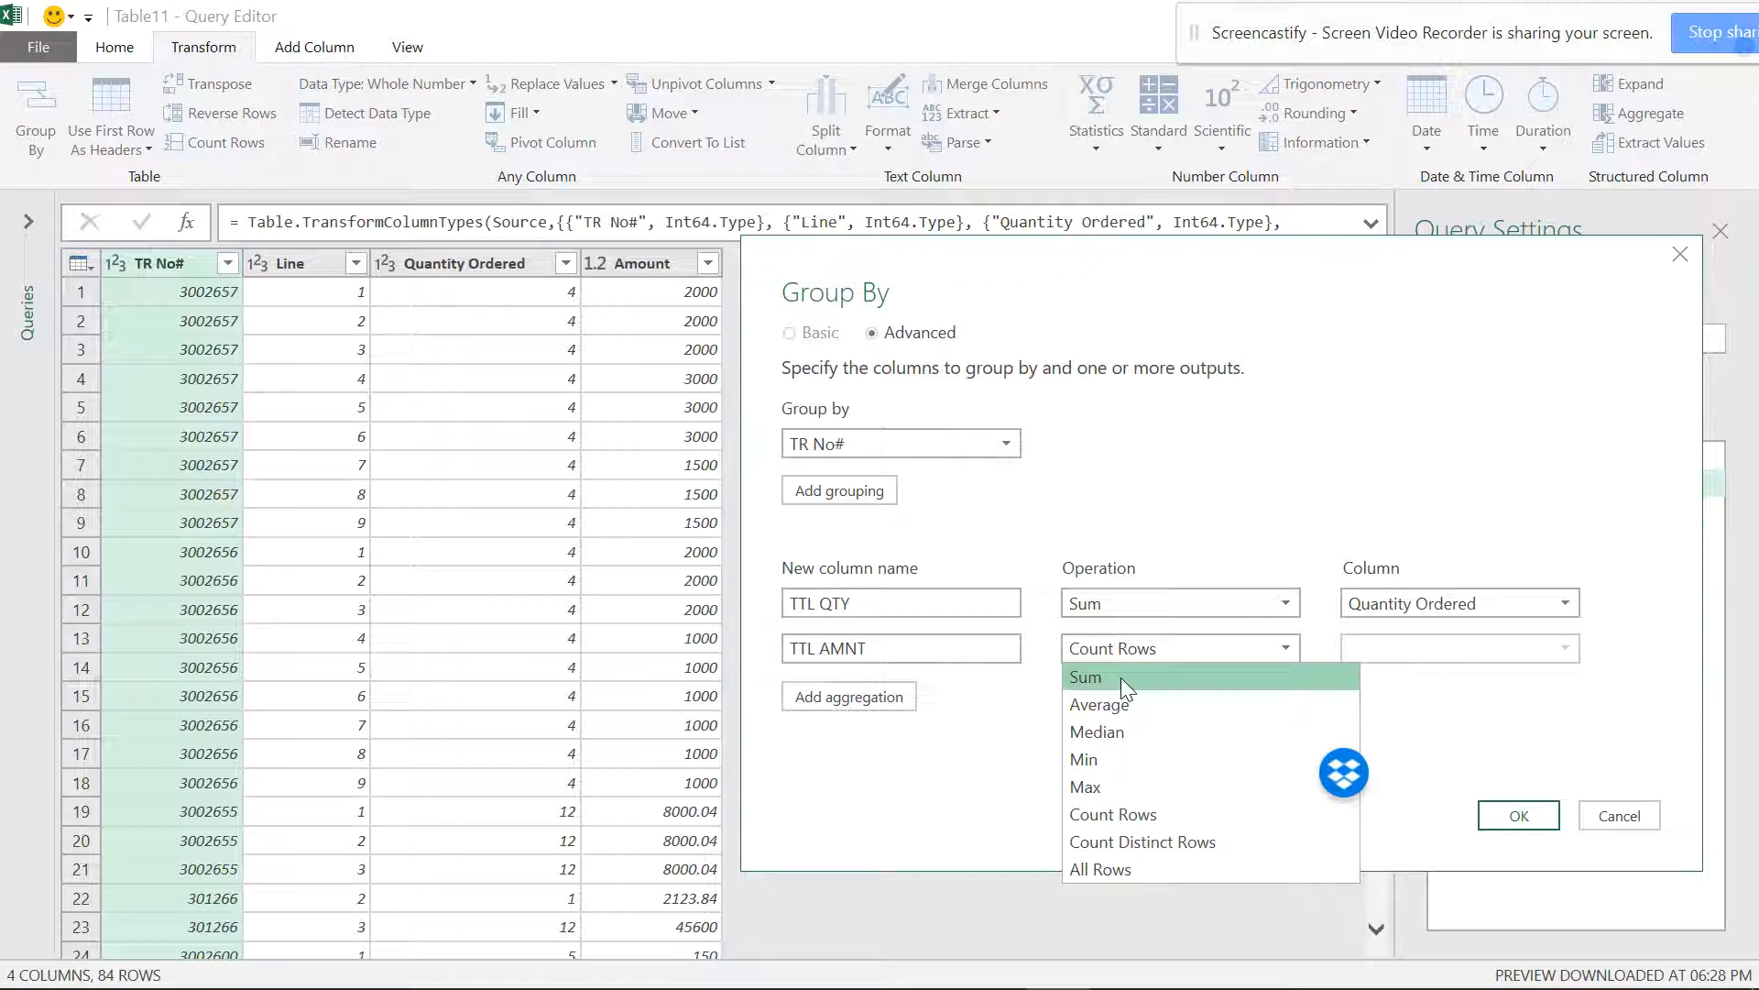
click(1323, 679)
click(1385, 645)
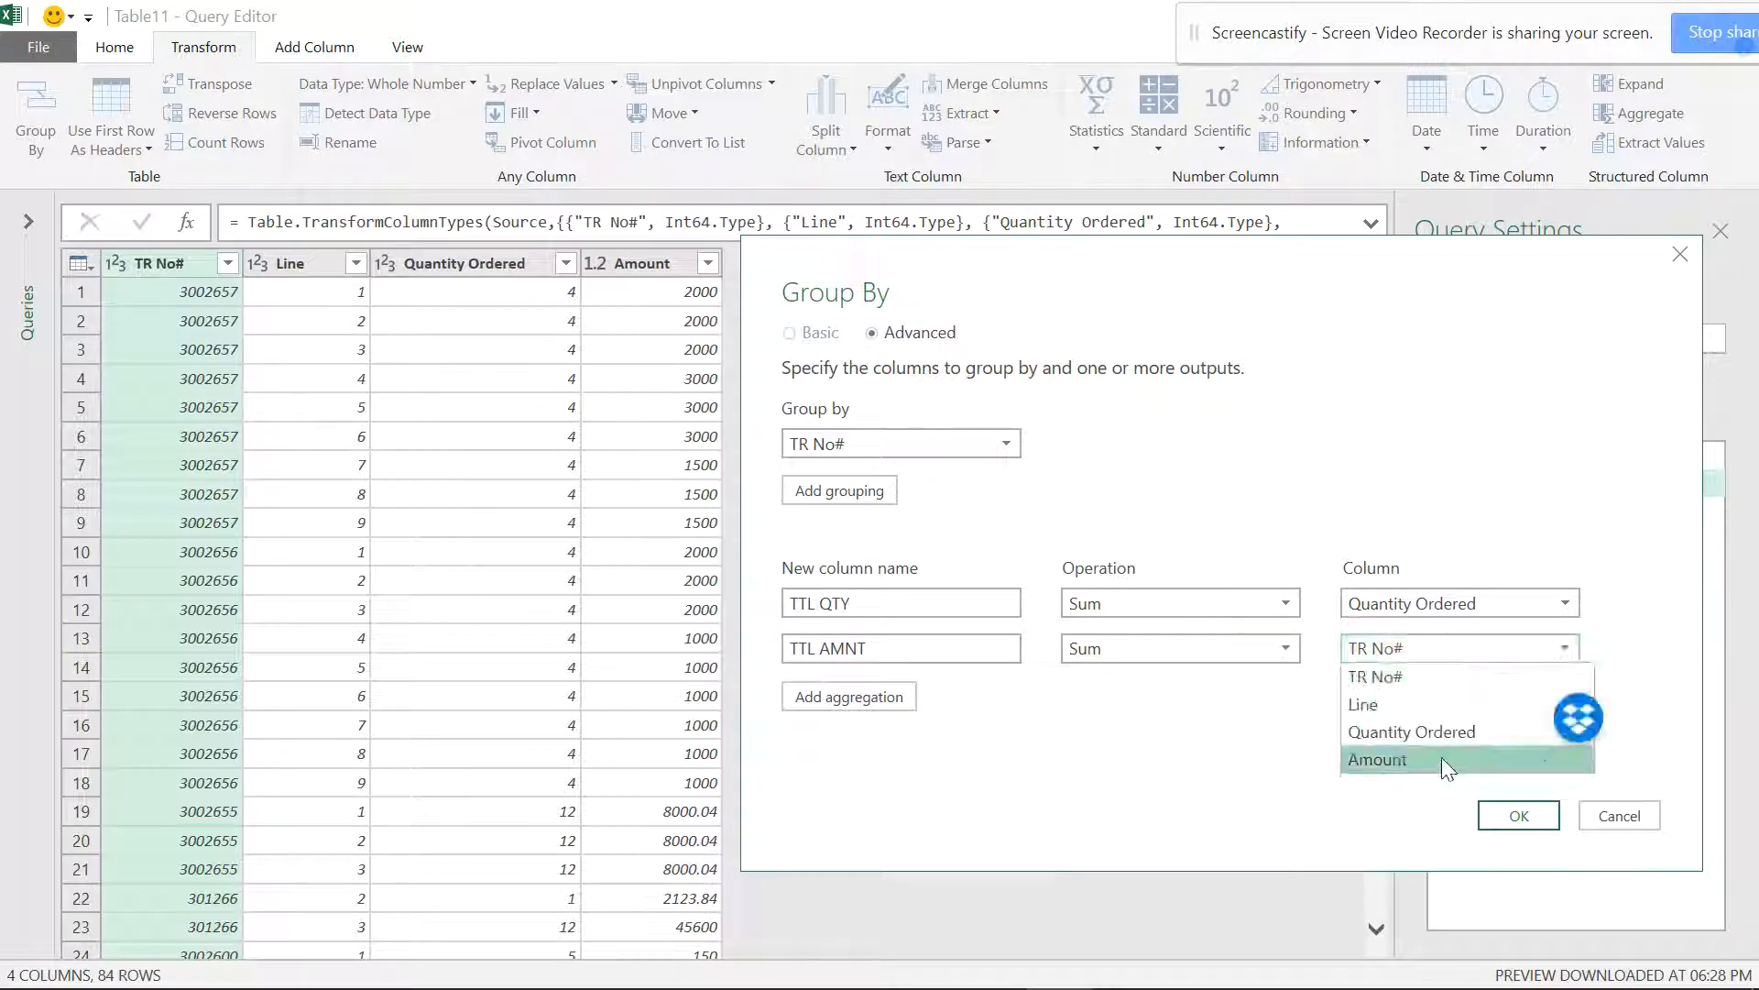
click(1443, 760)
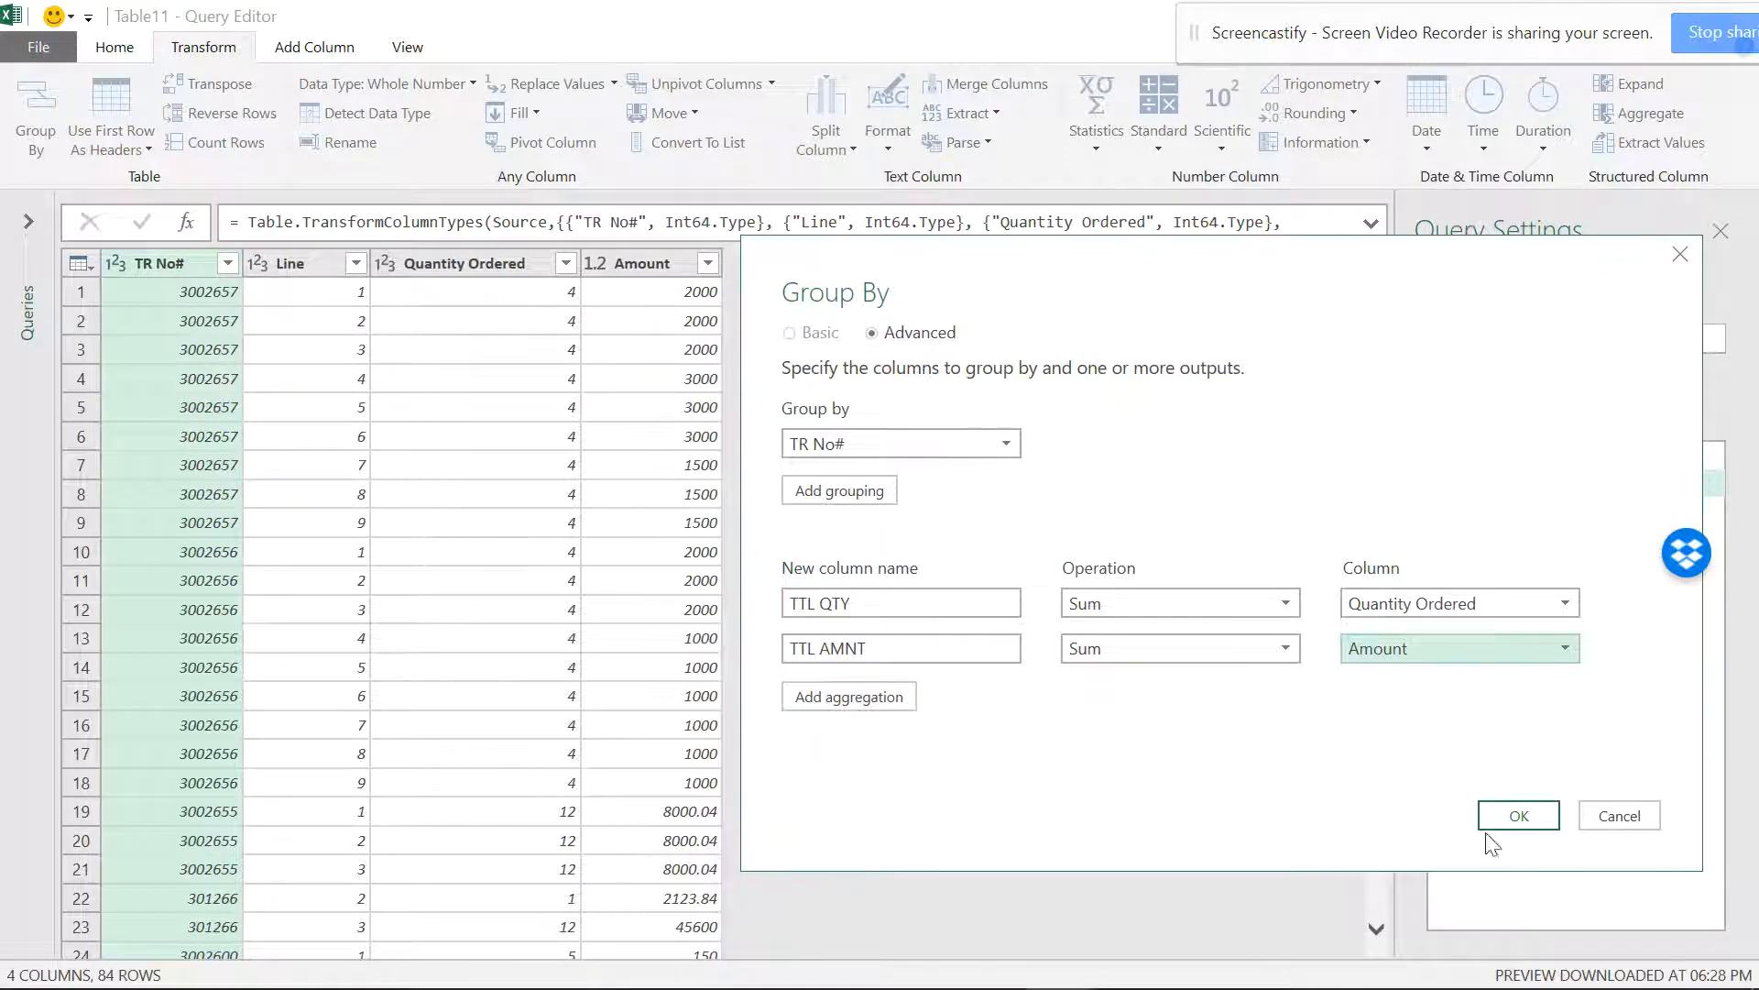
click(1507, 820)
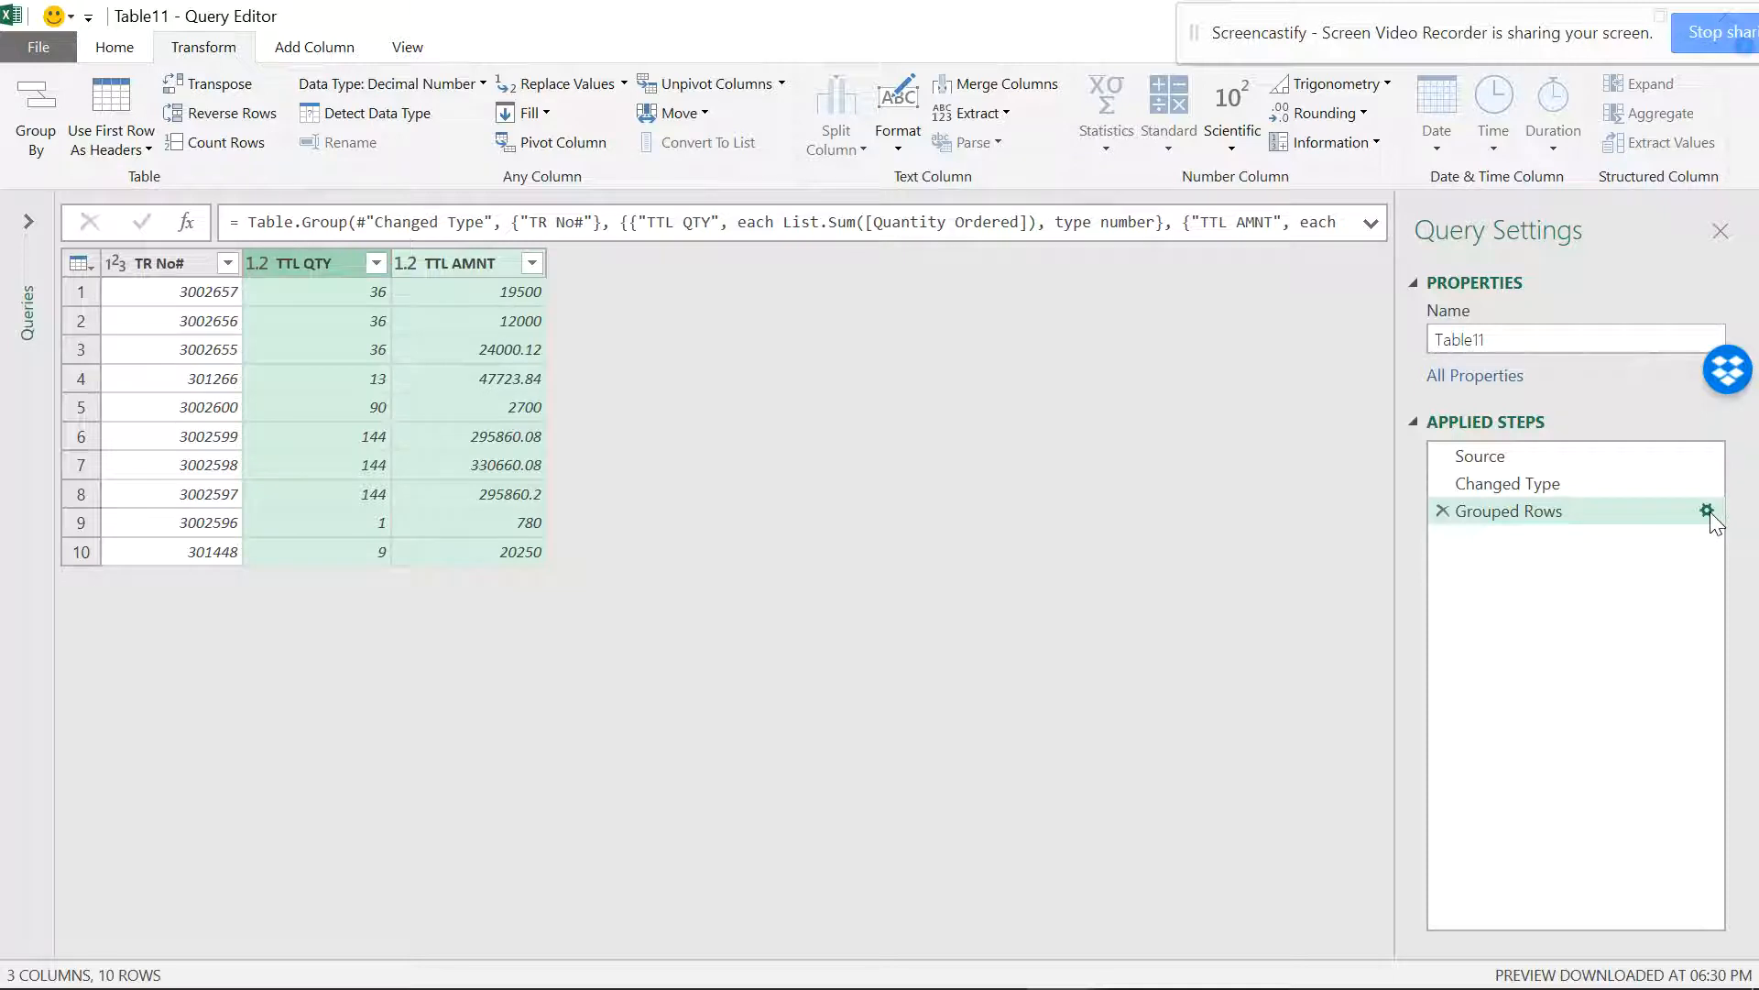
- Edit the Grouped Rows step to add an aggregation named ALL that uses the All Rows operation
click(1706, 510)
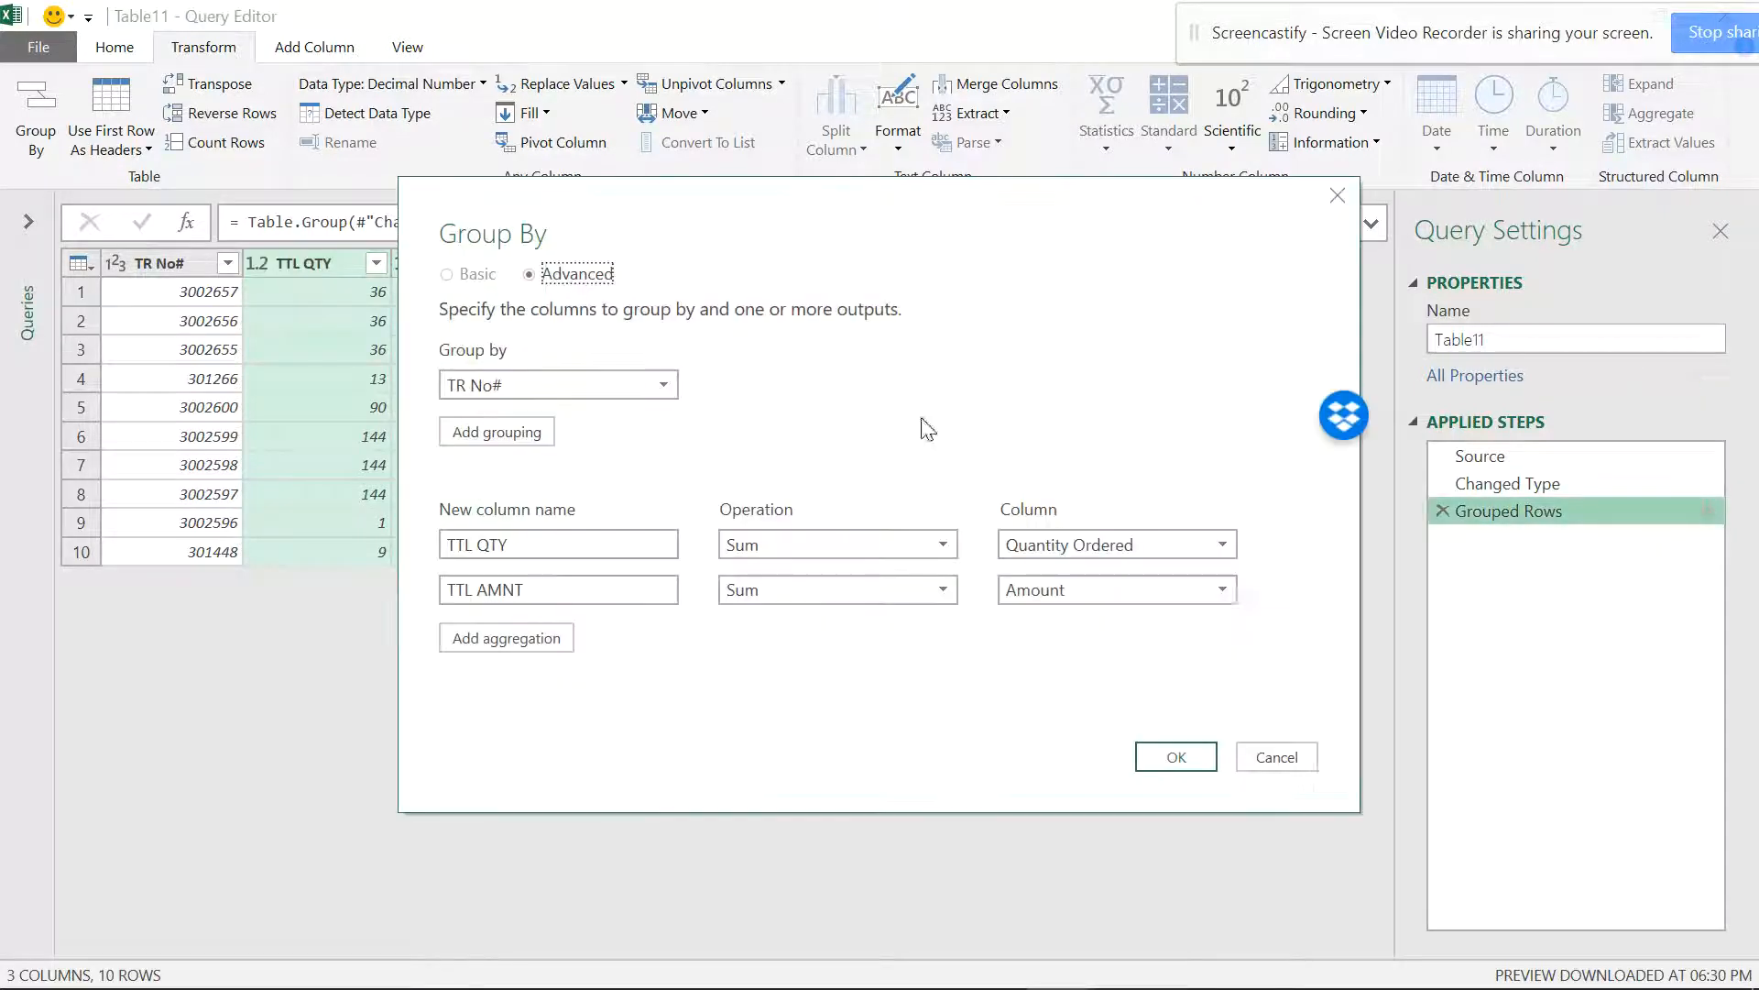
click(548, 632)
click(553, 636)
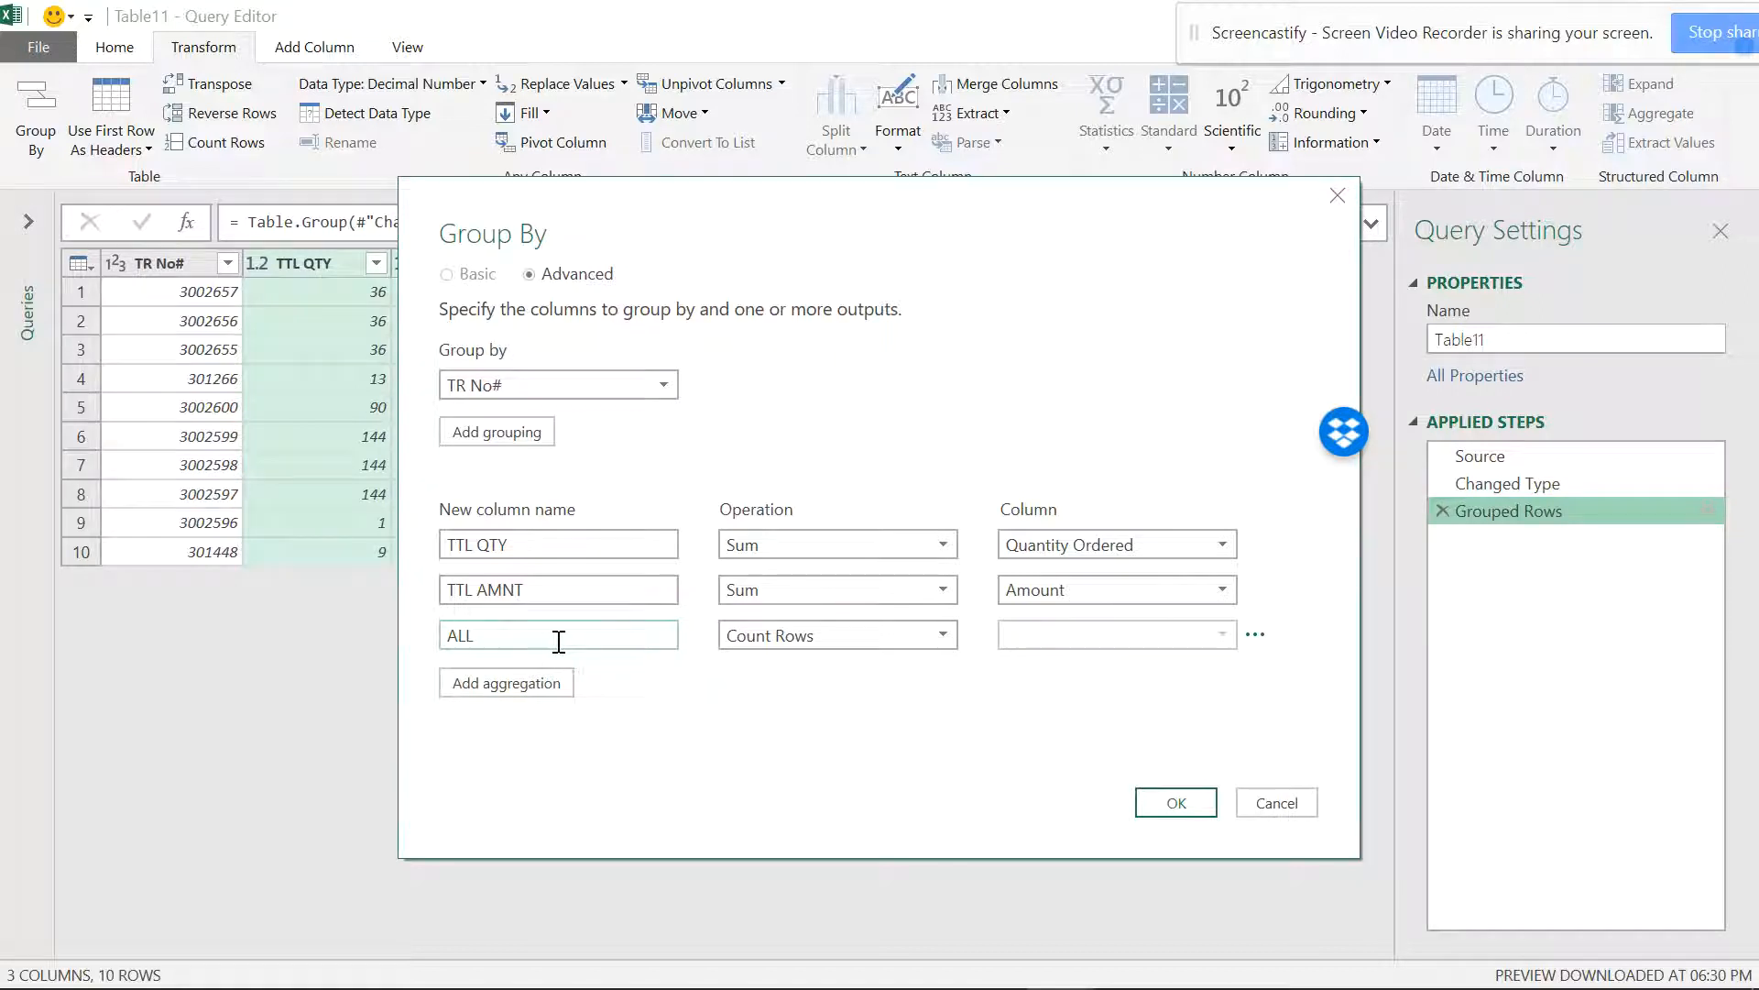
click(768, 635)
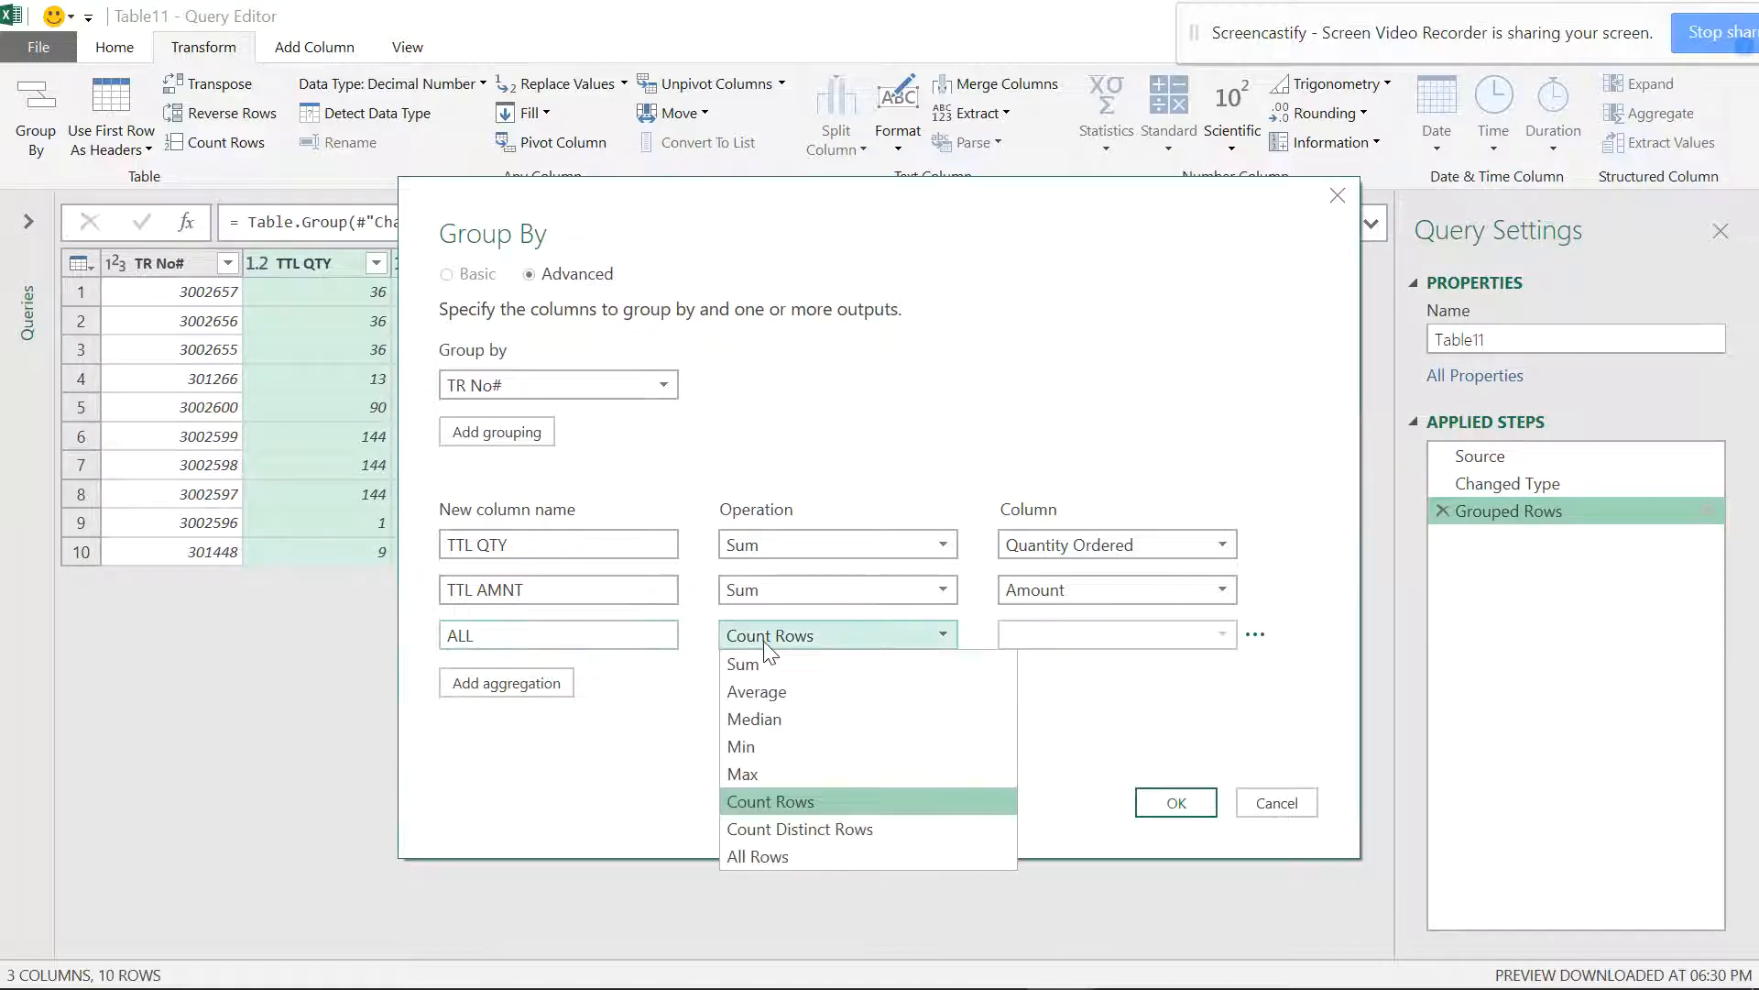
click(784, 856)
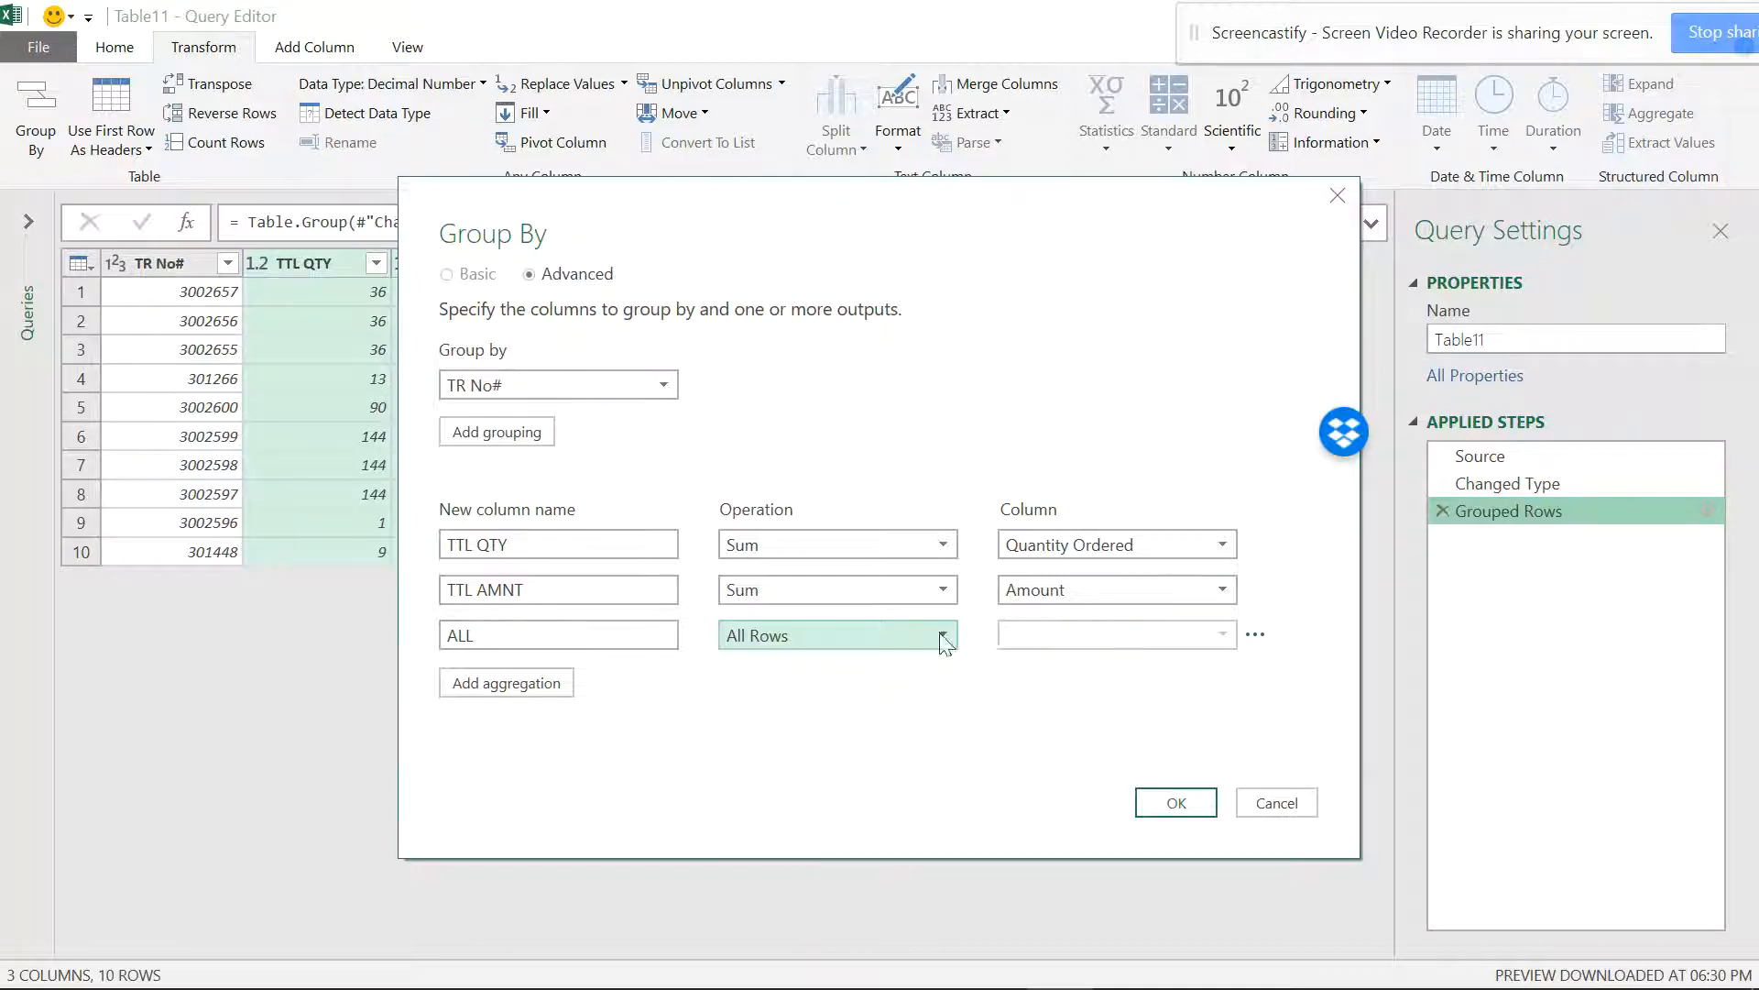
click(1177, 804)
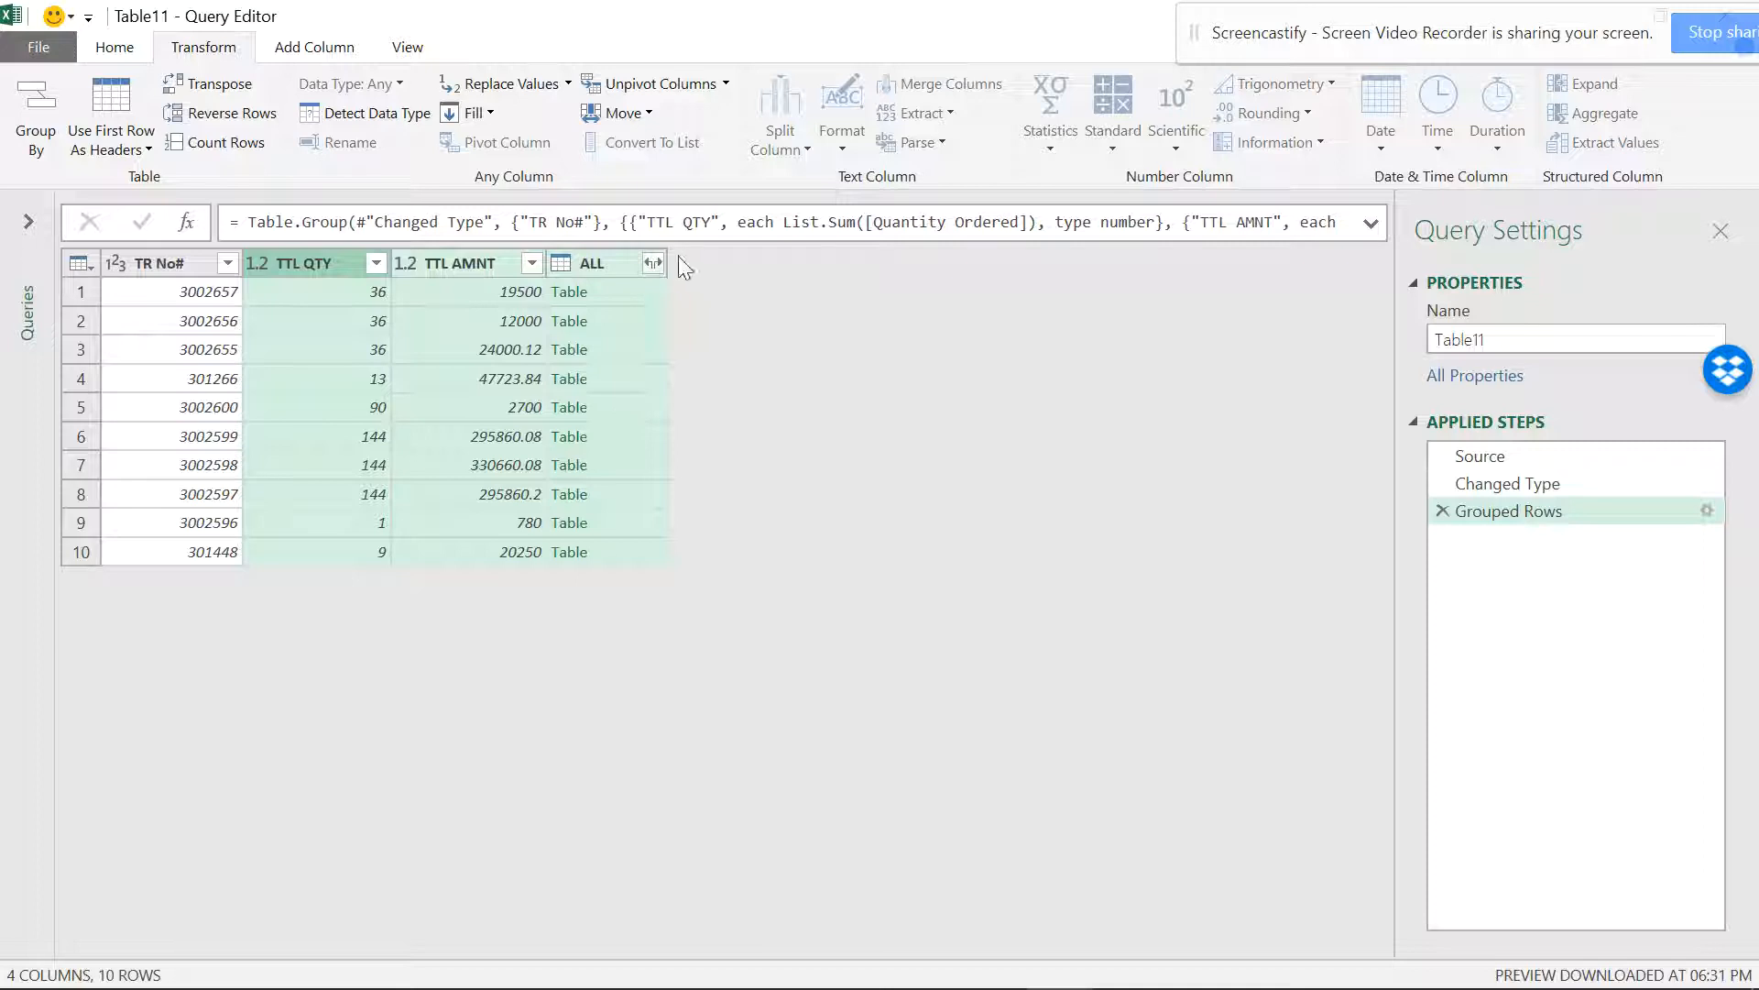
- Expand the ALL column into TR No#, Line, Quantity Ordered and Amount without the original column name as prefix
click(653, 263)
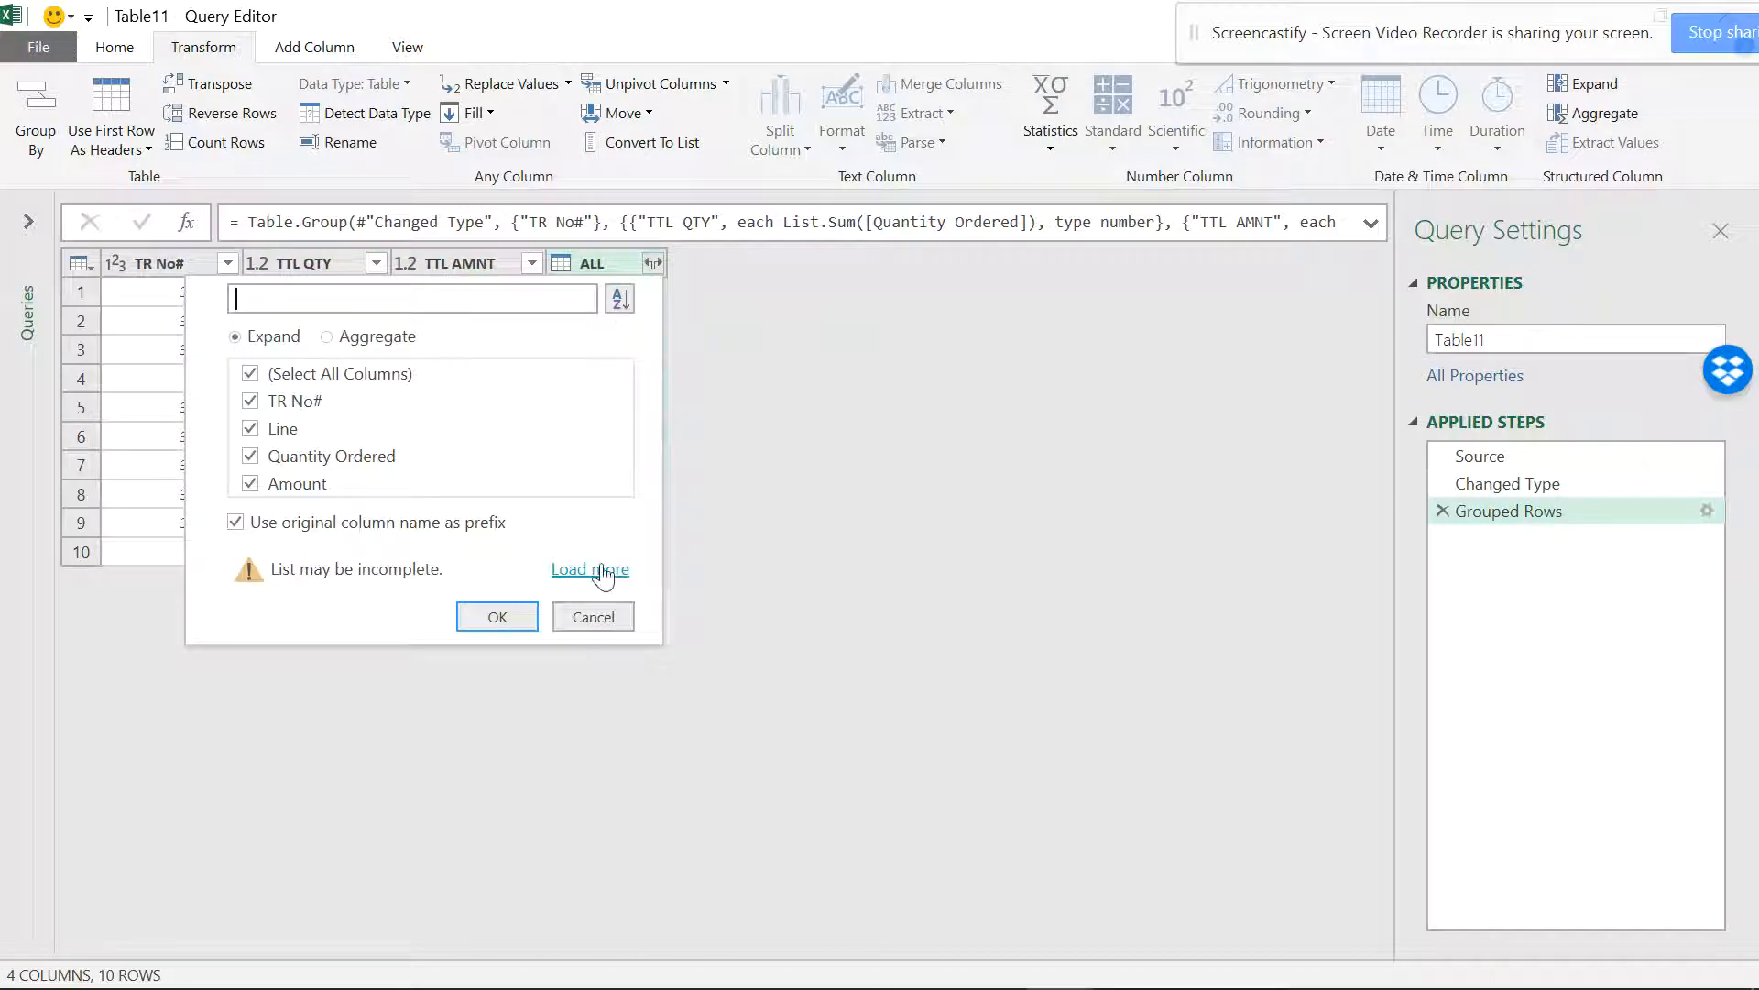
click(602, 570)
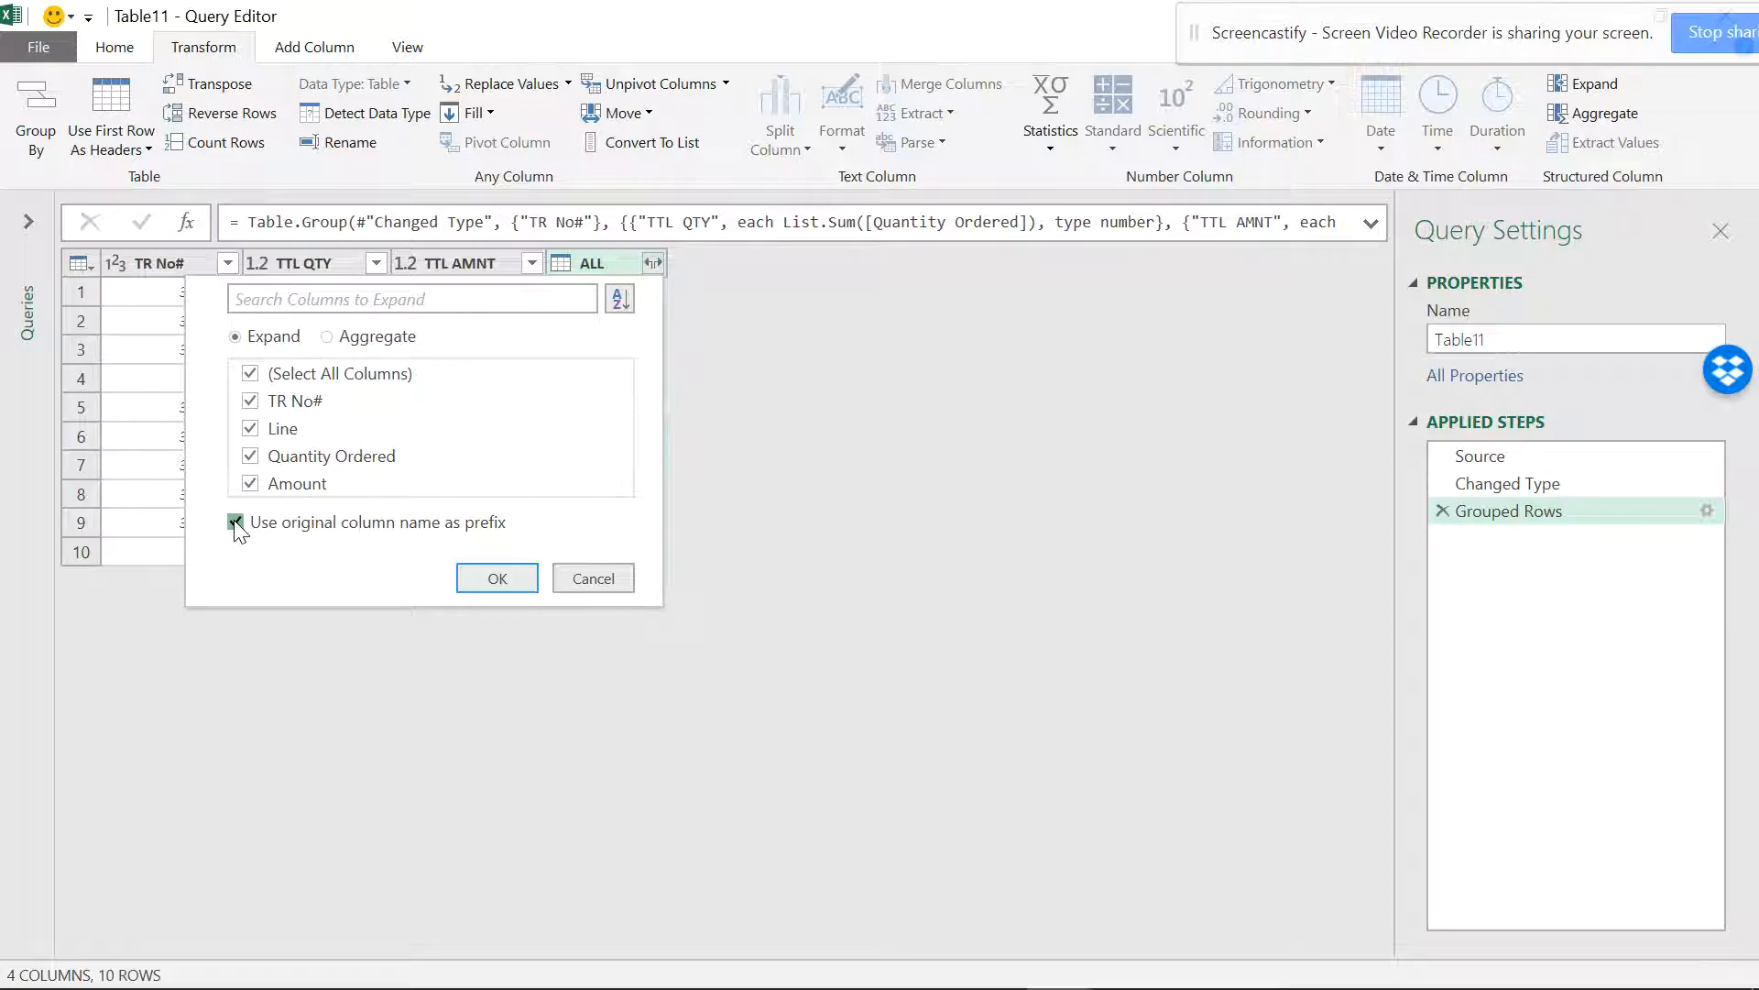
click(235, 523)
click(250, 456)
click(250, 456)
click(495, 579)
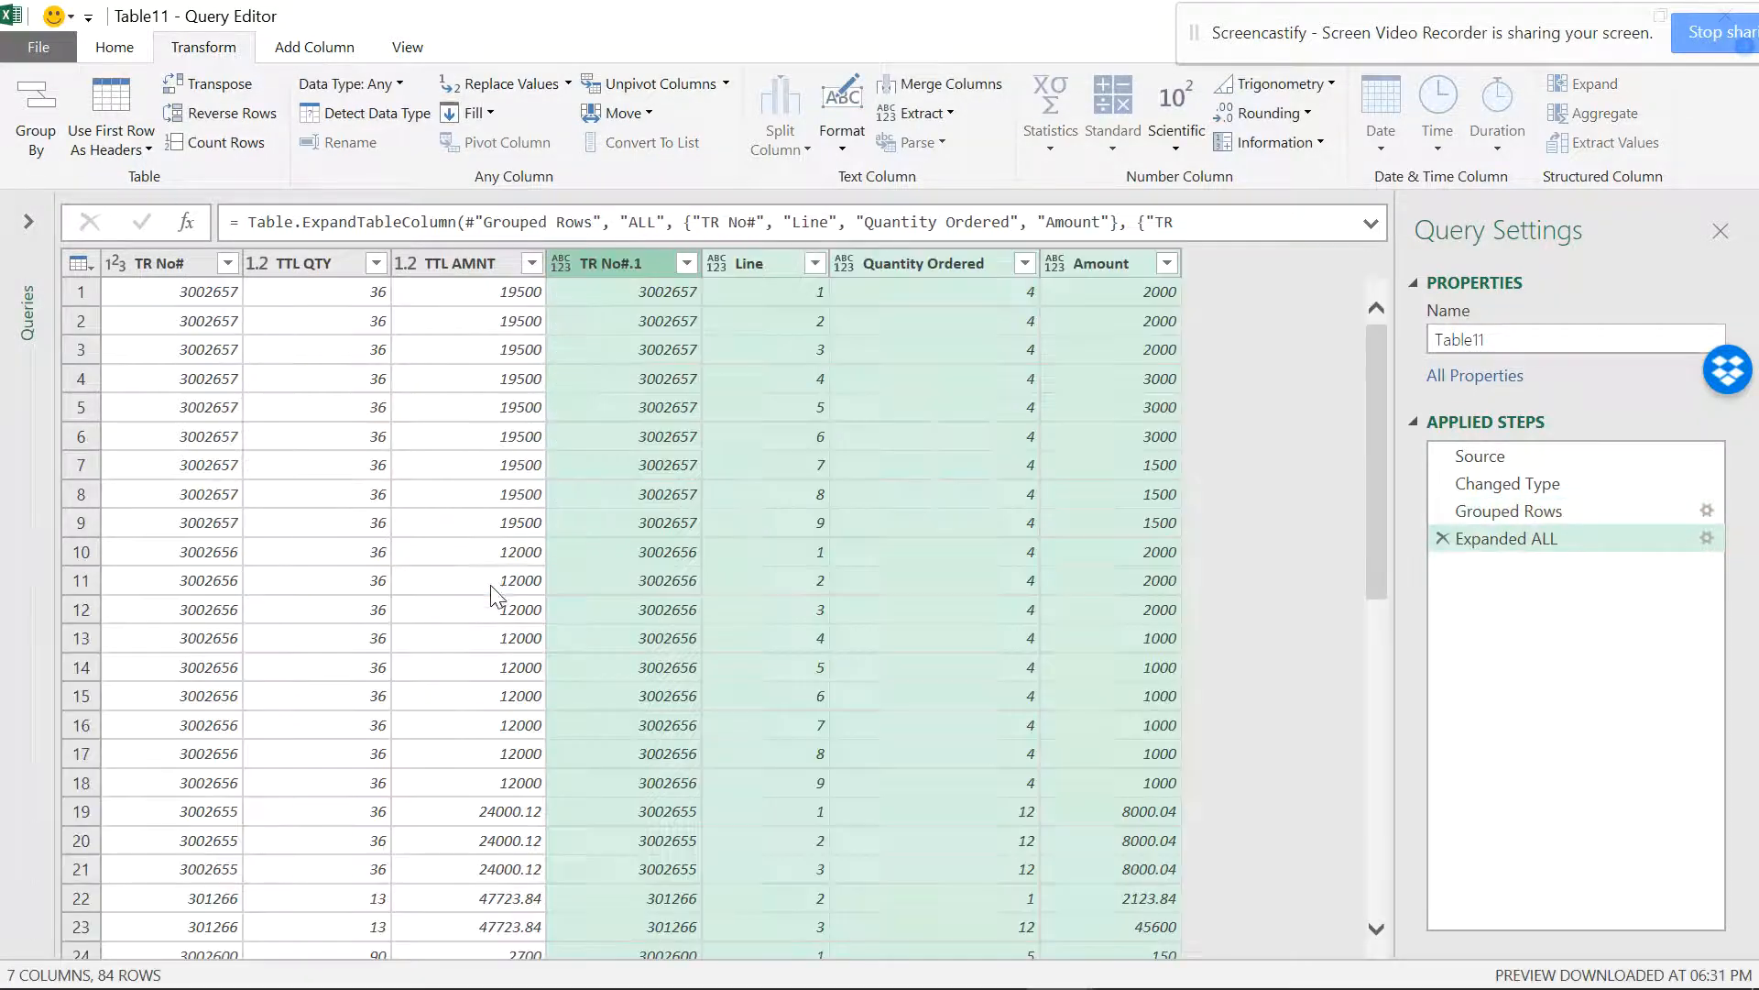
- Review the Grouped Rows step's grouping and aggregation settings and close them without changes
click(1713, 510)
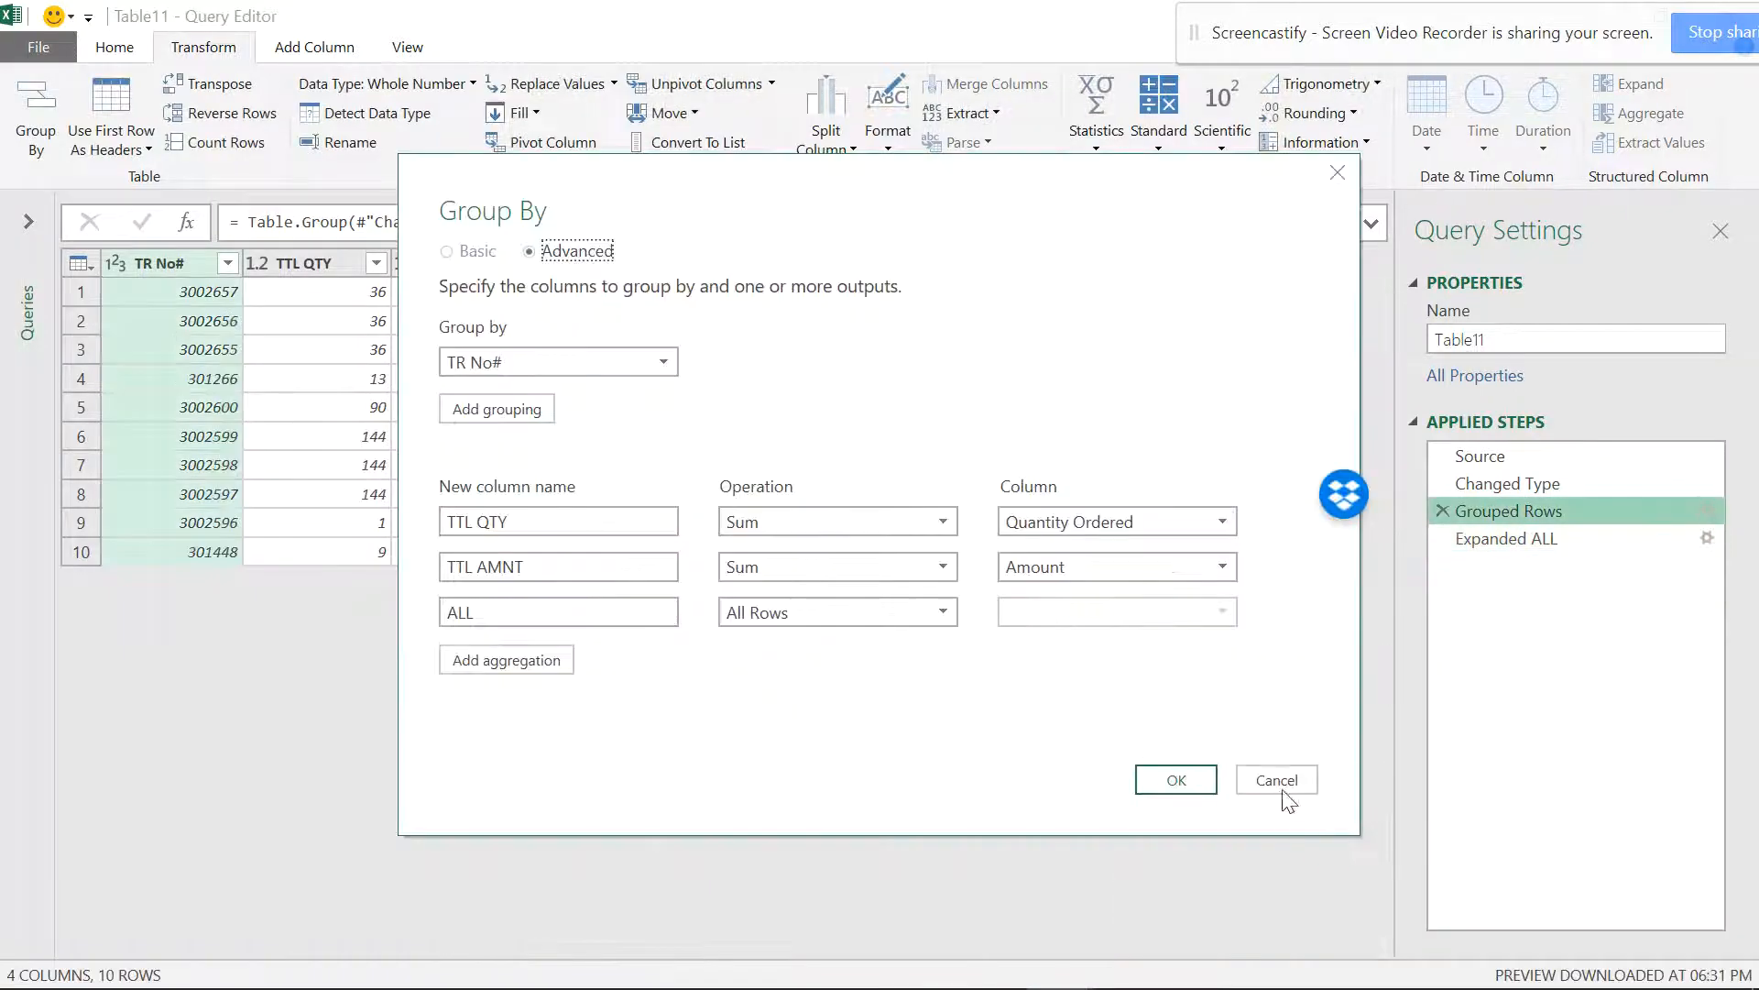
click(1282, 788)
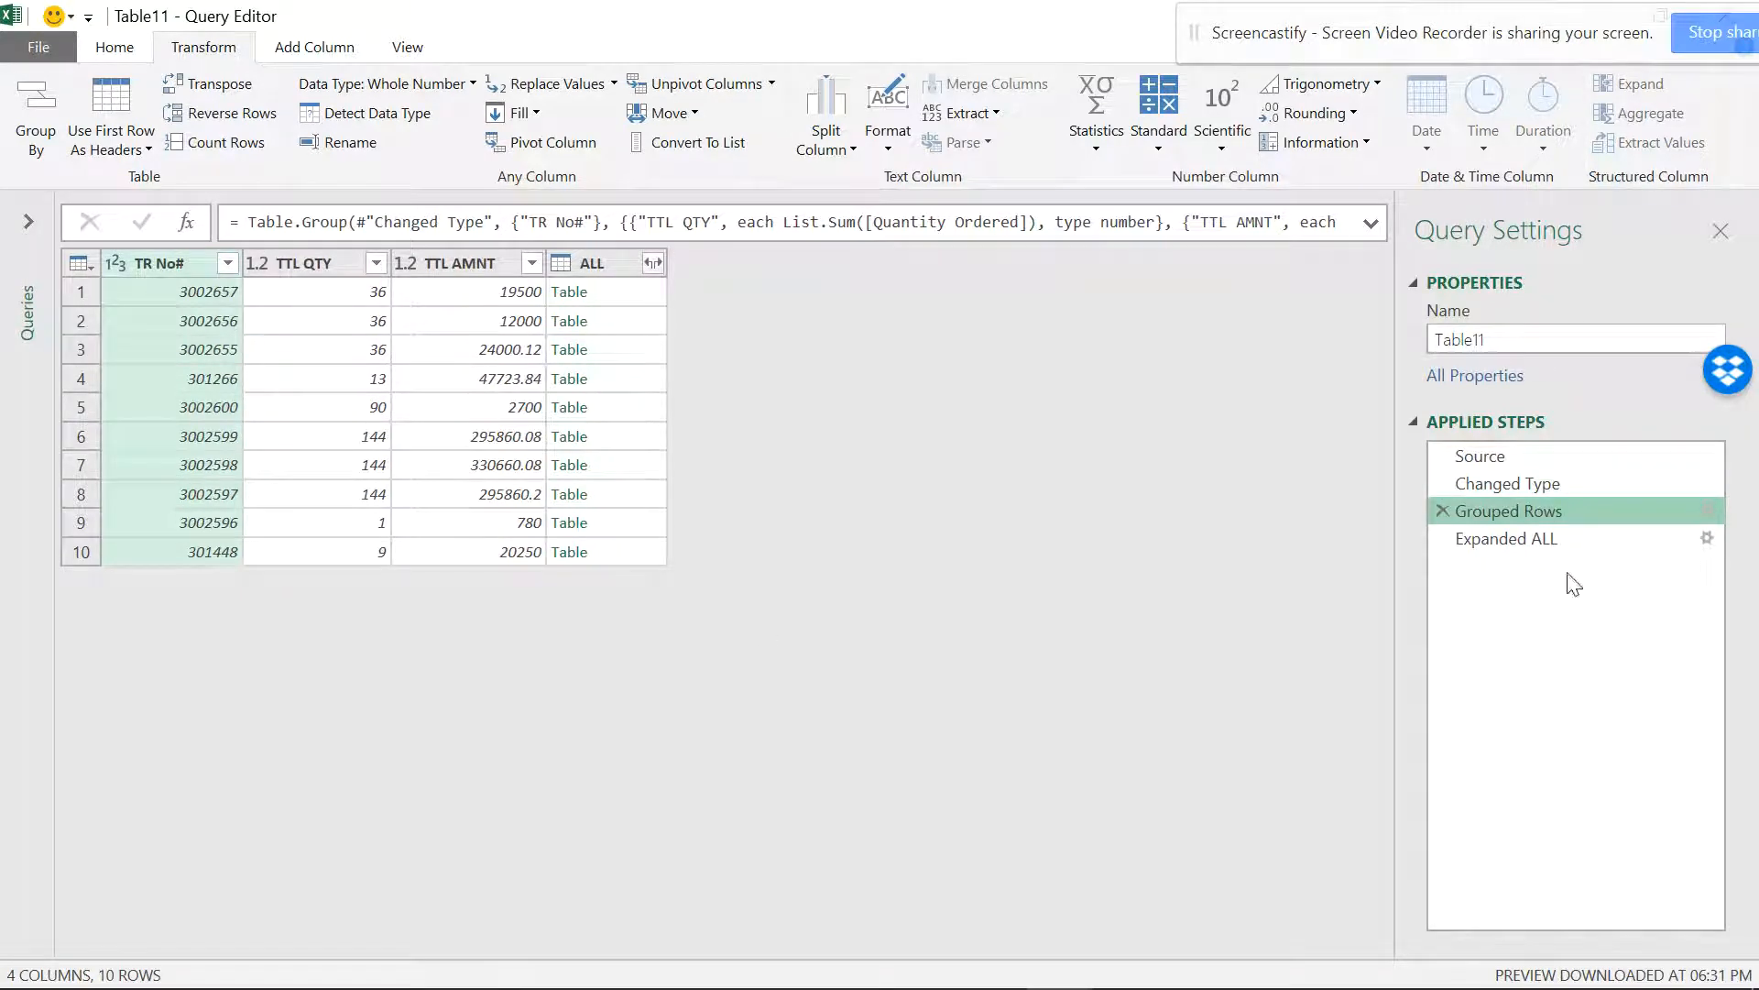
- Review the Expanded ALL step's settings, load its complete column list, and accept the existing selection
click(1705, 538)
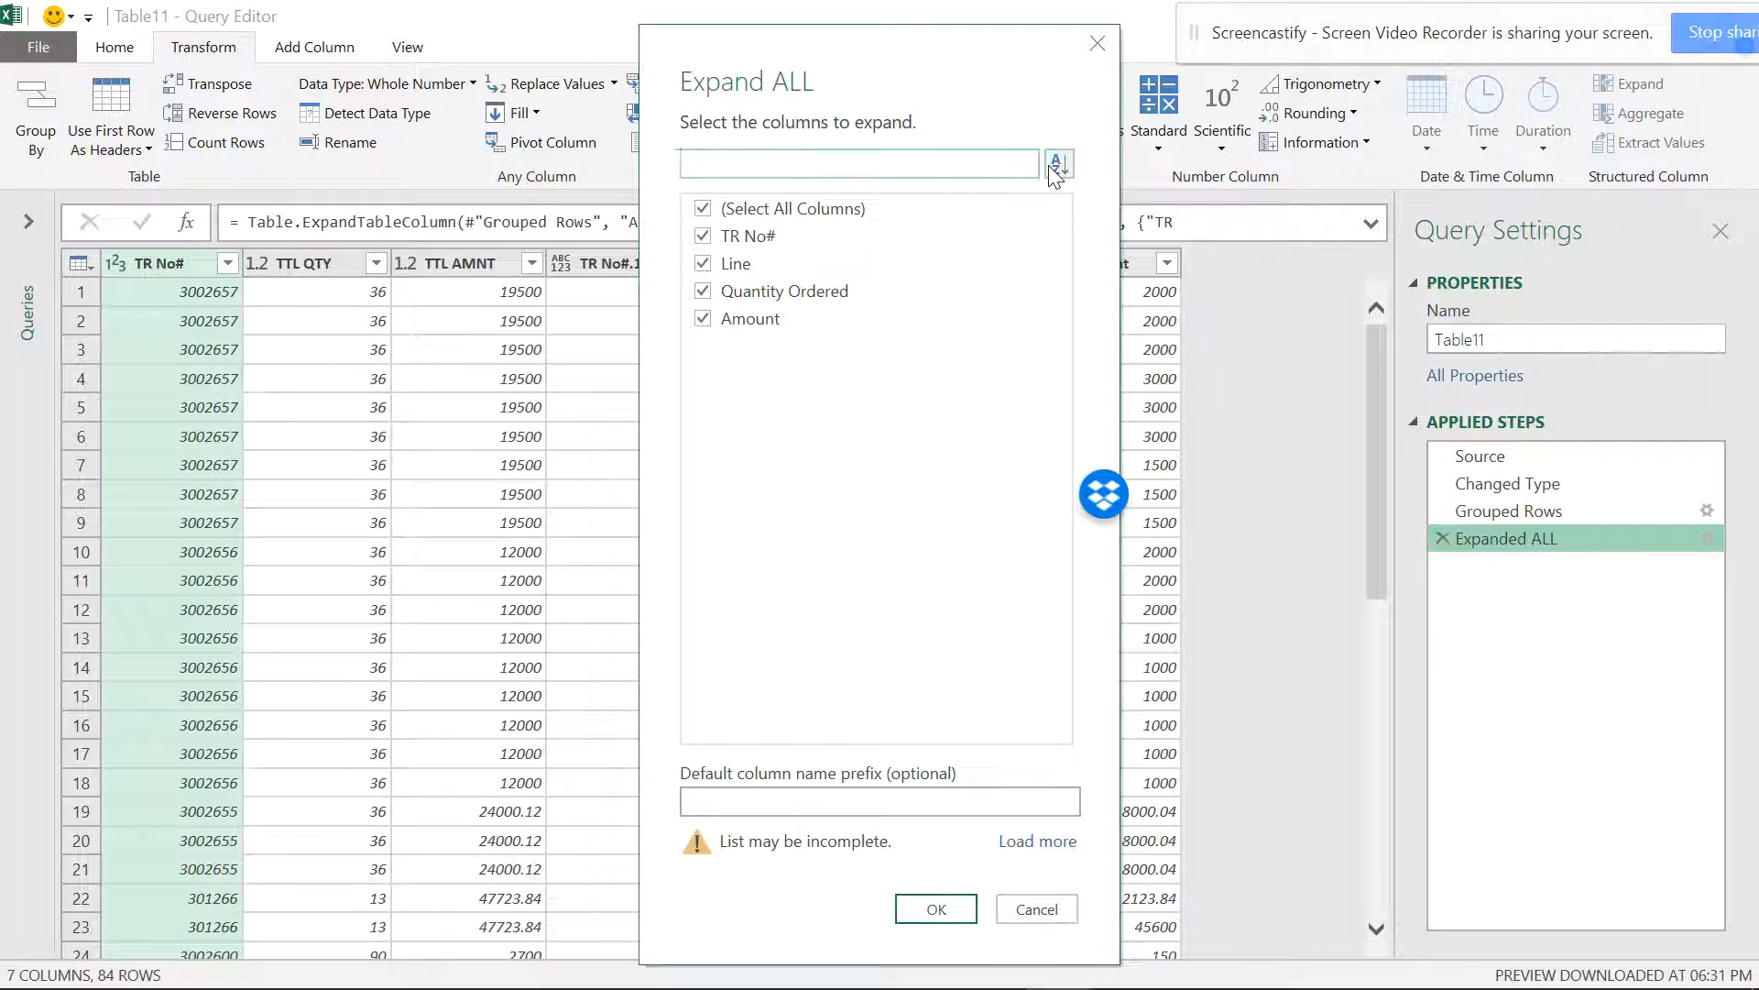
click(1036, 841)
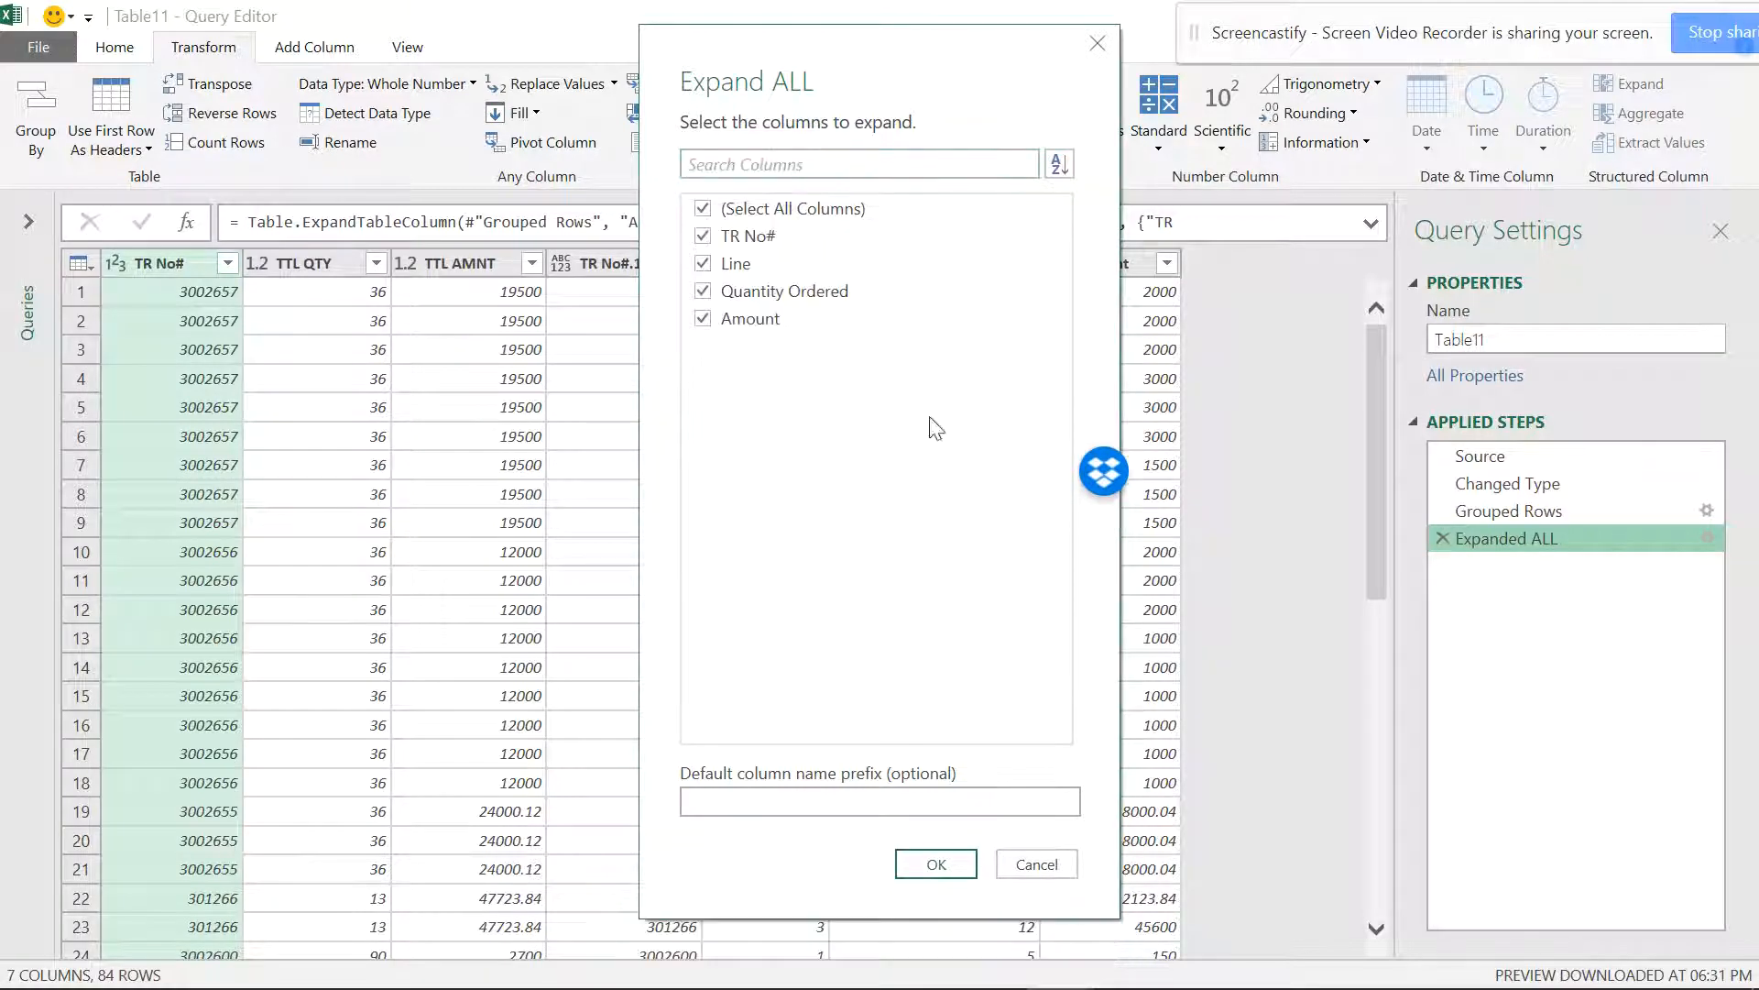
click(935, 865)
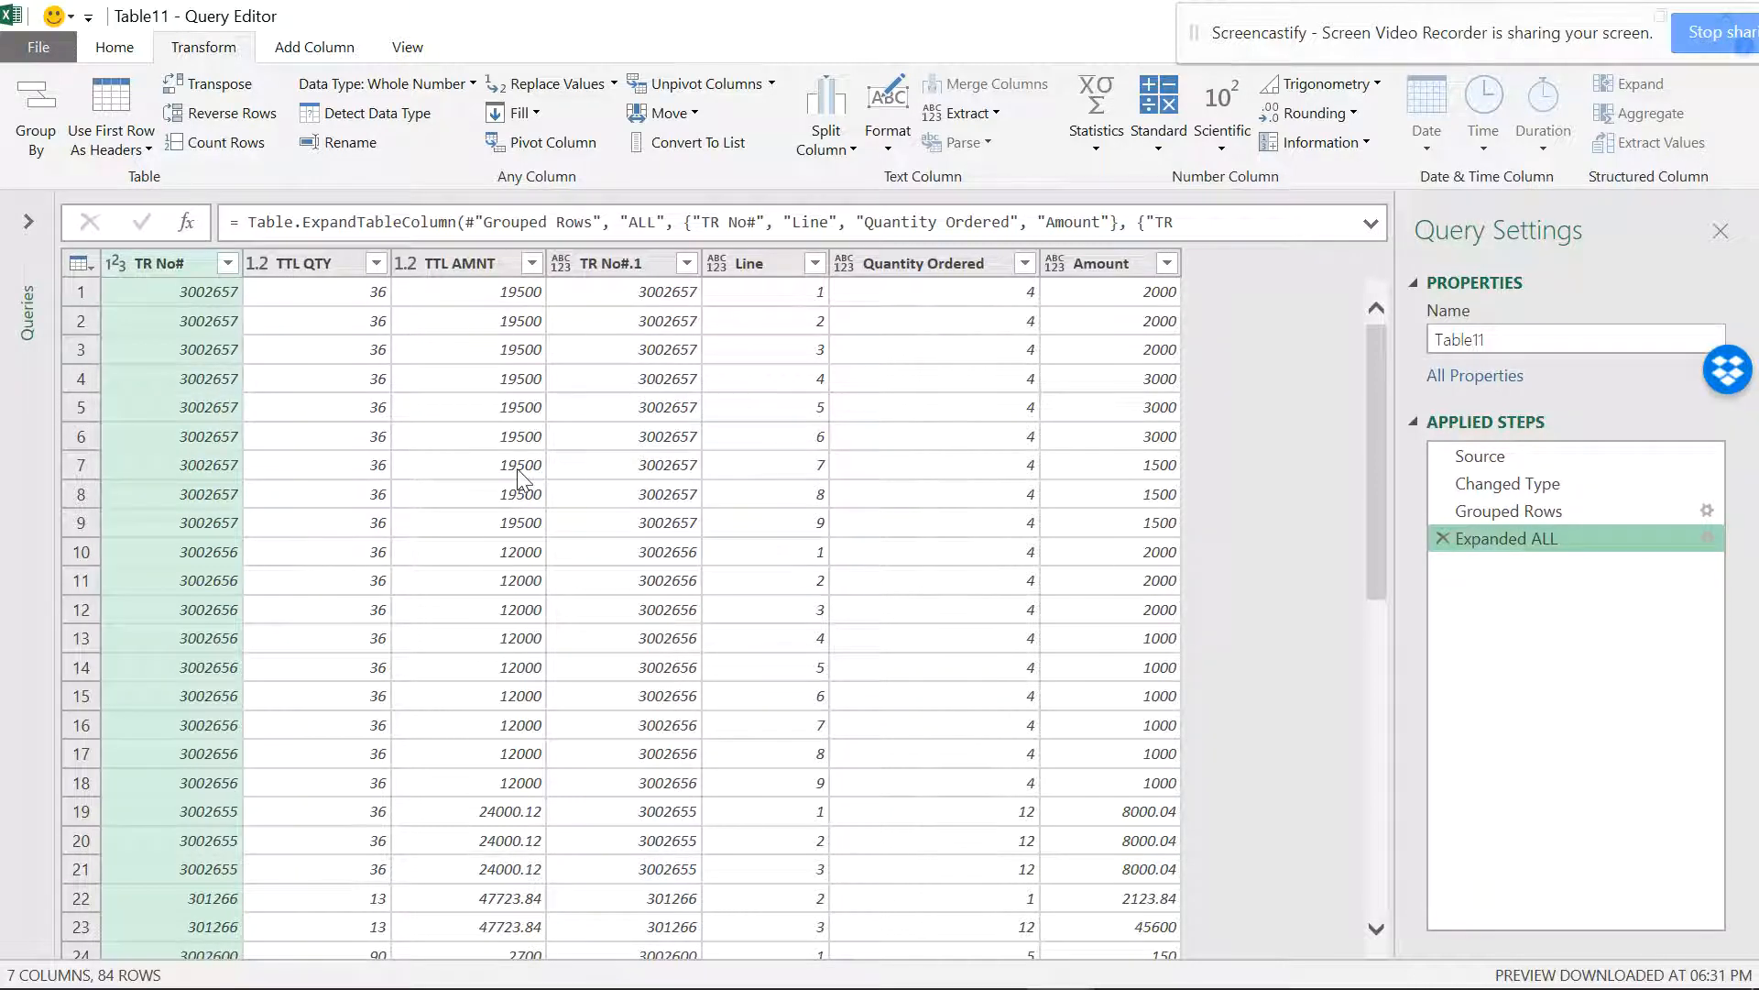
- Examine the expanded Line, Quantity Ordered and Amount columns and compare TR No# with TR No#.1 across the rows
click(779, 261)
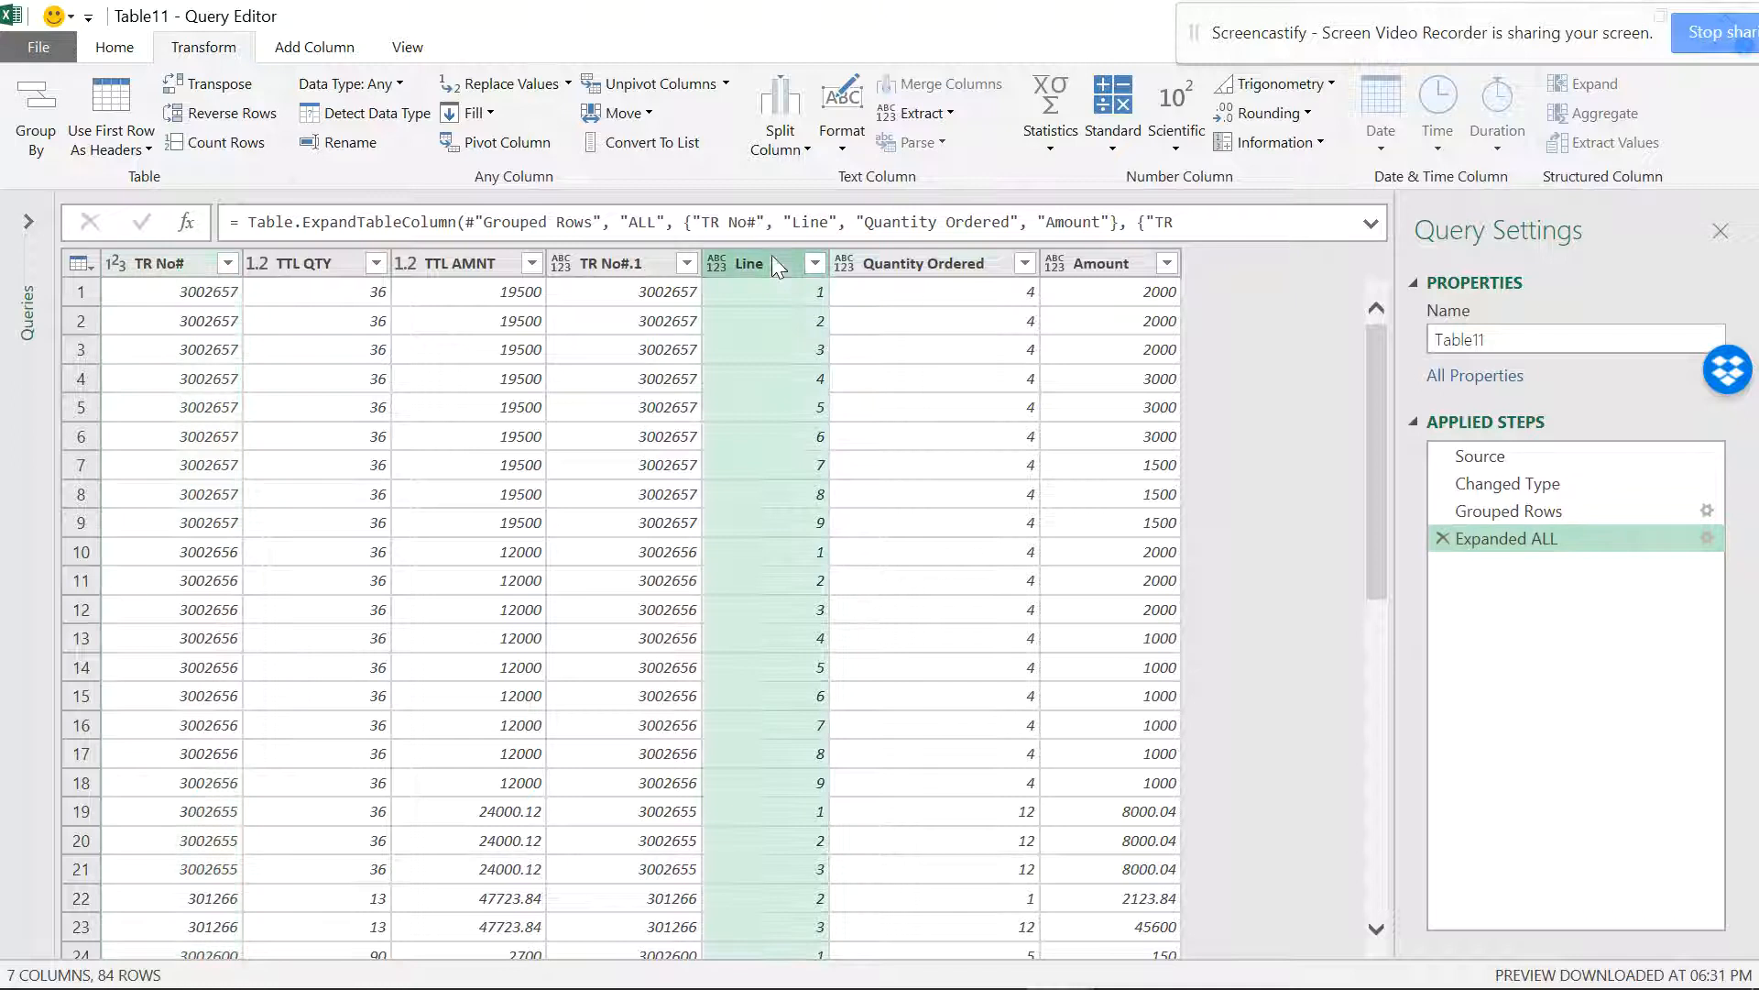
shift+click(904, 260)
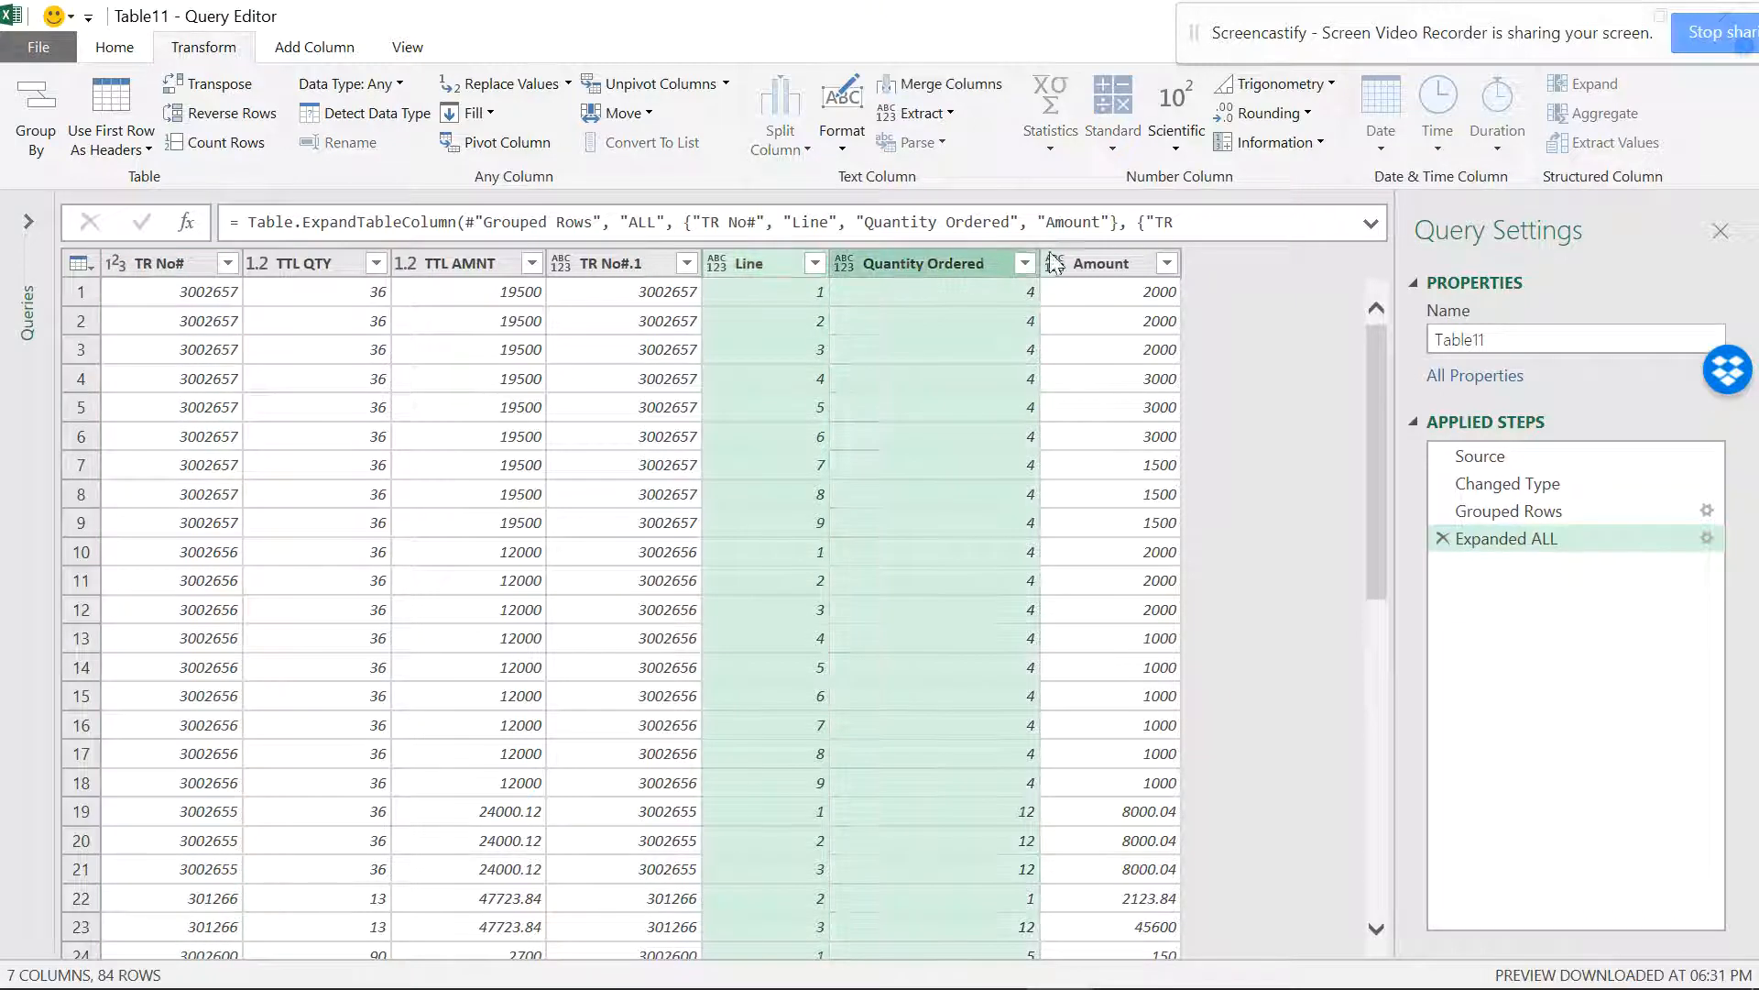
shift+click(1091, 262)
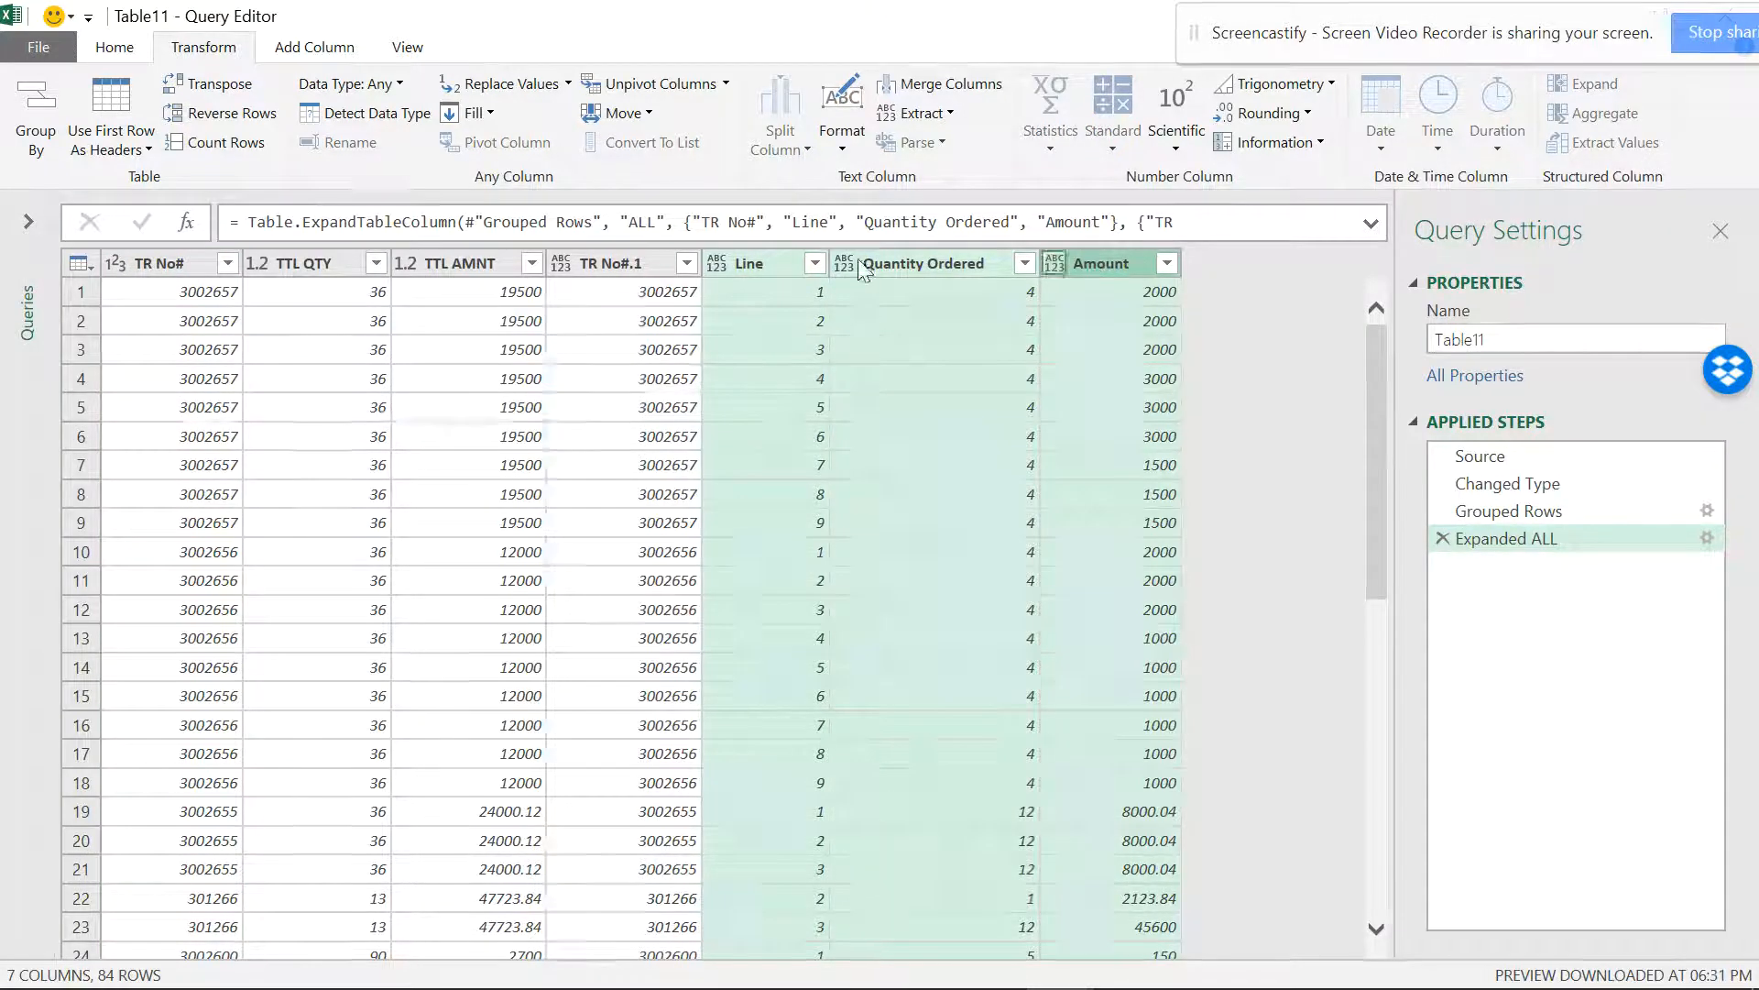
click(220, 381)
click(656, 405)
click(171, 533)
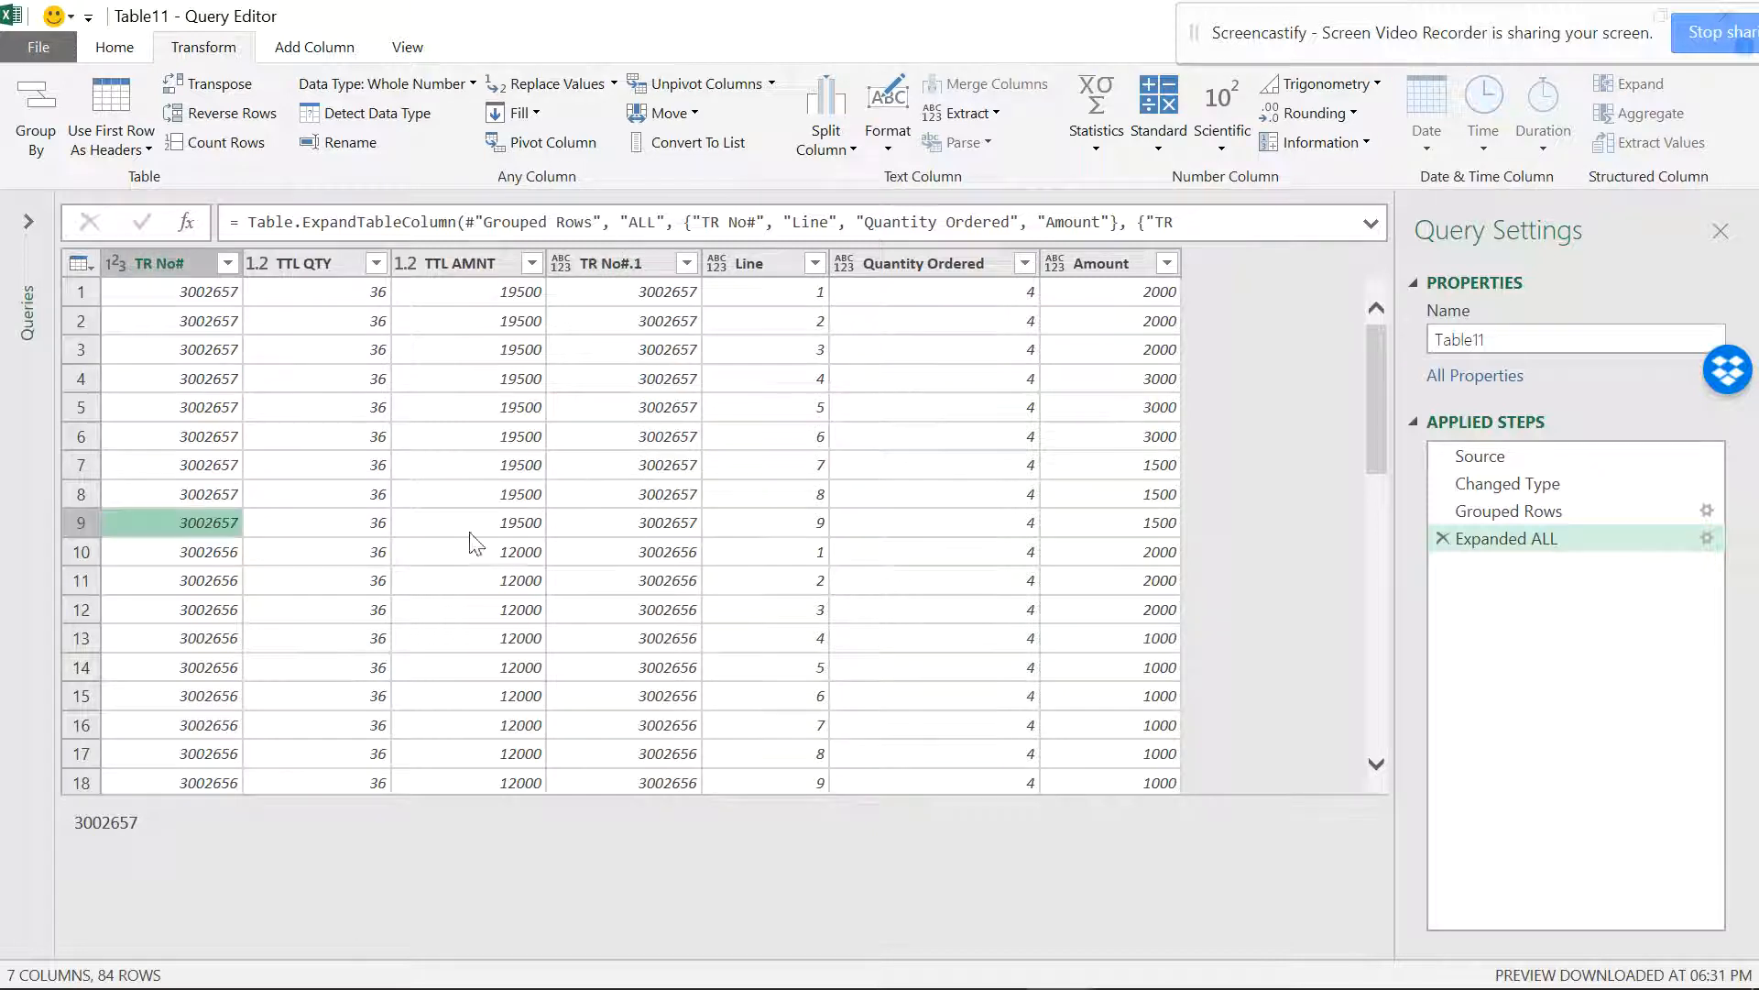
click(649, 521)
click(193, 612)
click(664, 586)
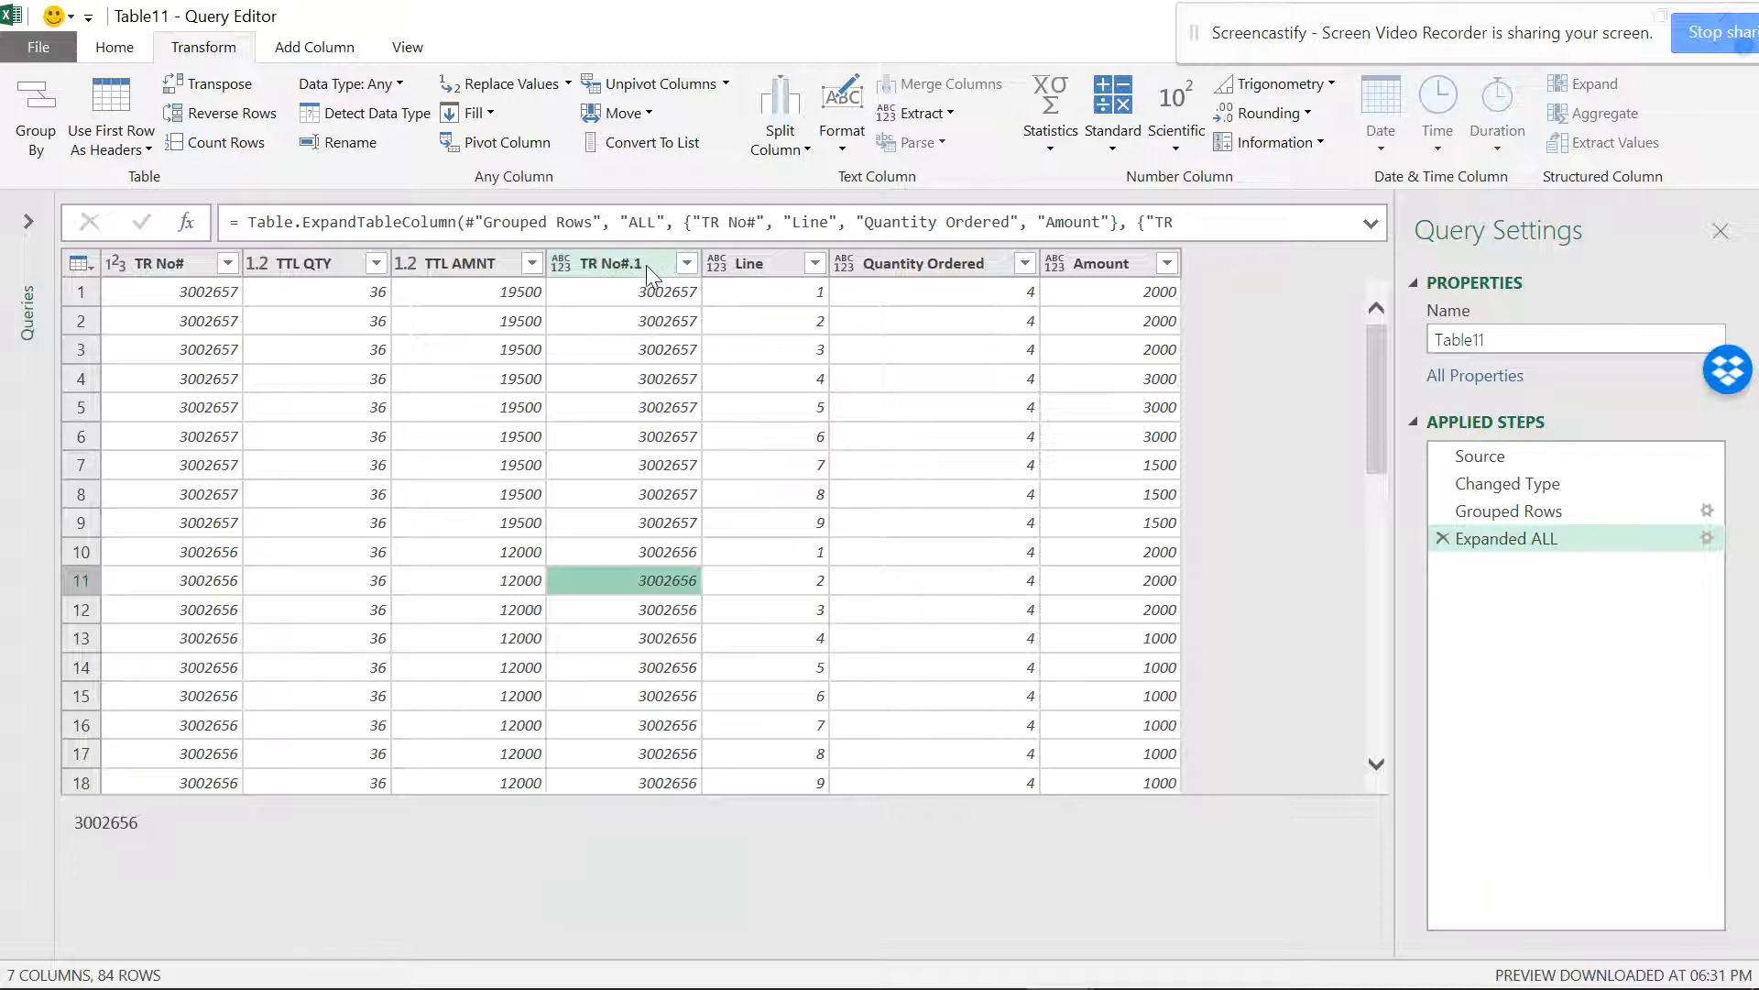
click(646, 265)
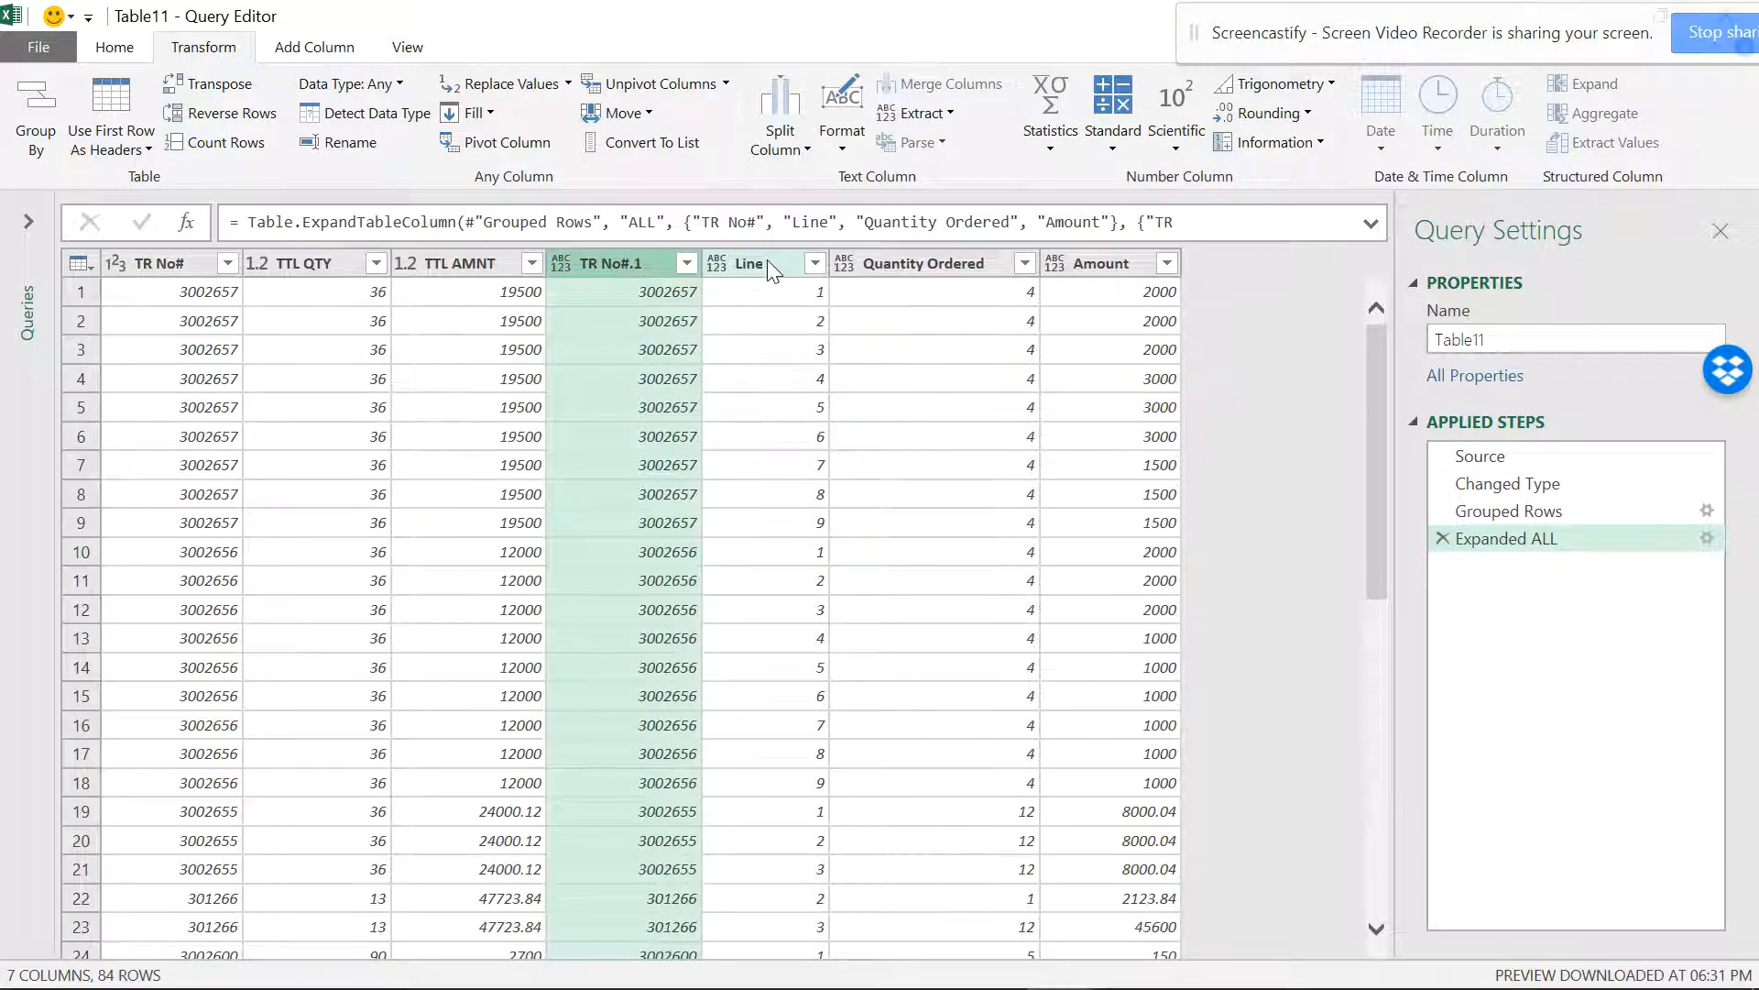
click(204, 265)
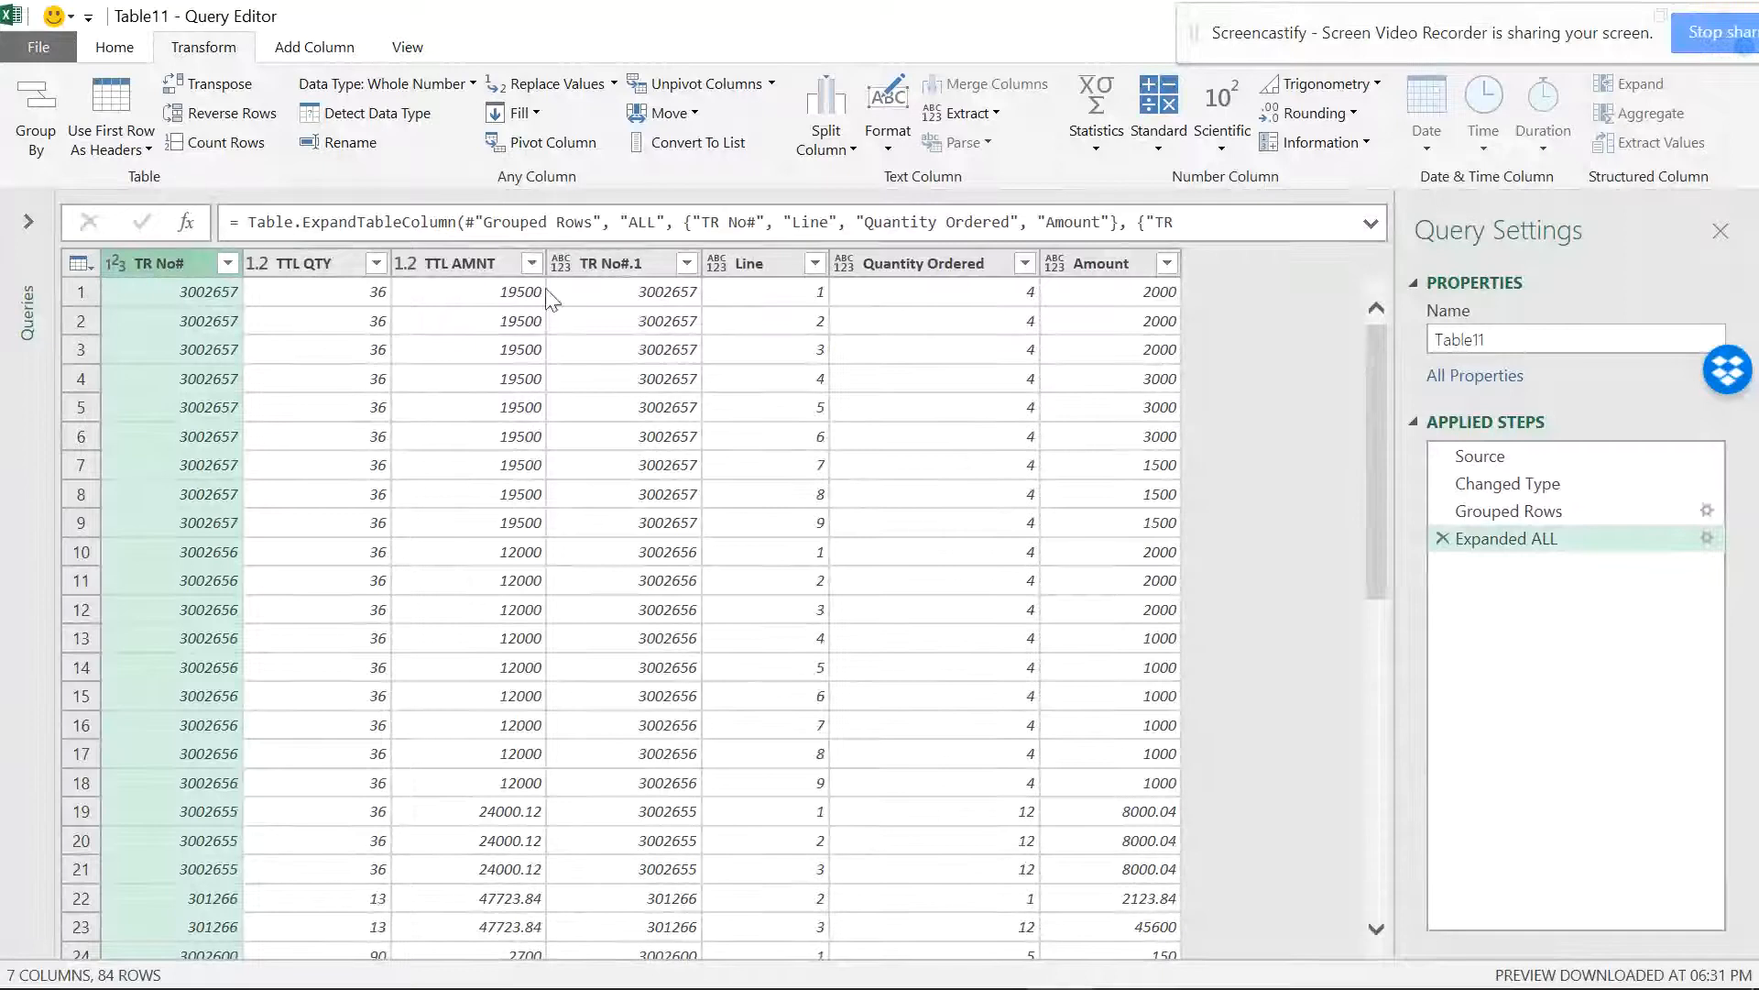
- Remove duplicate rows based on the TR No#.1 column
click(653, 265)
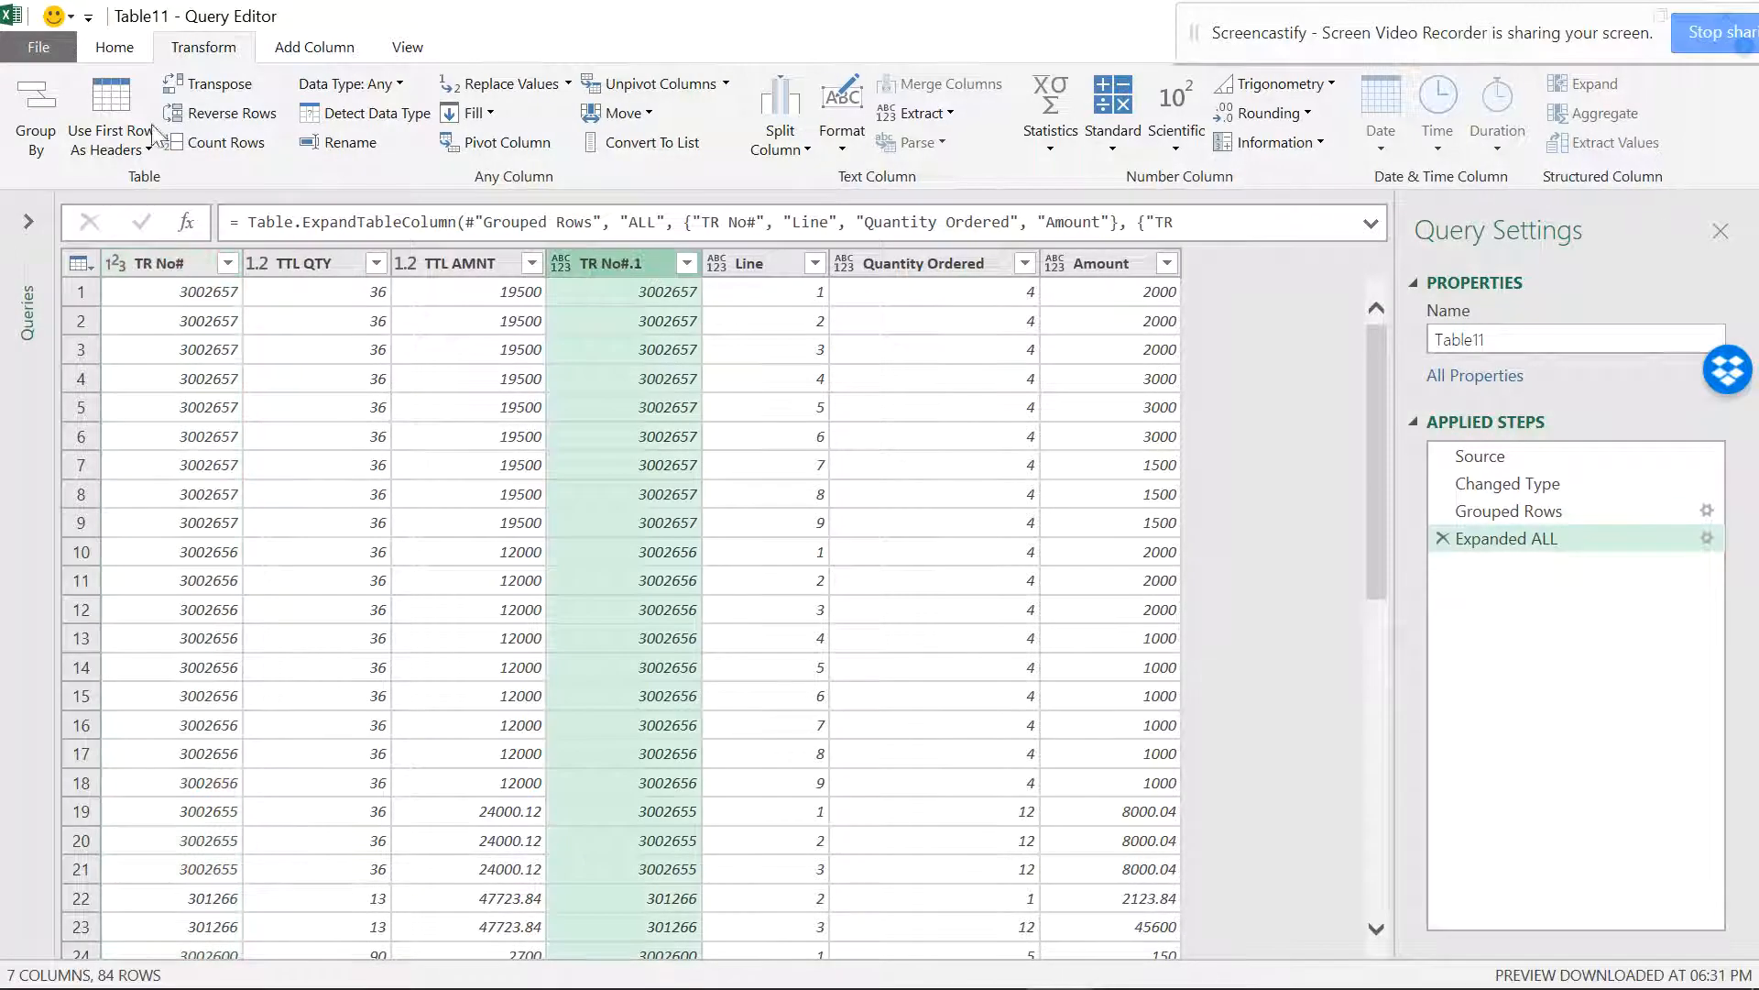
click(142, 47)
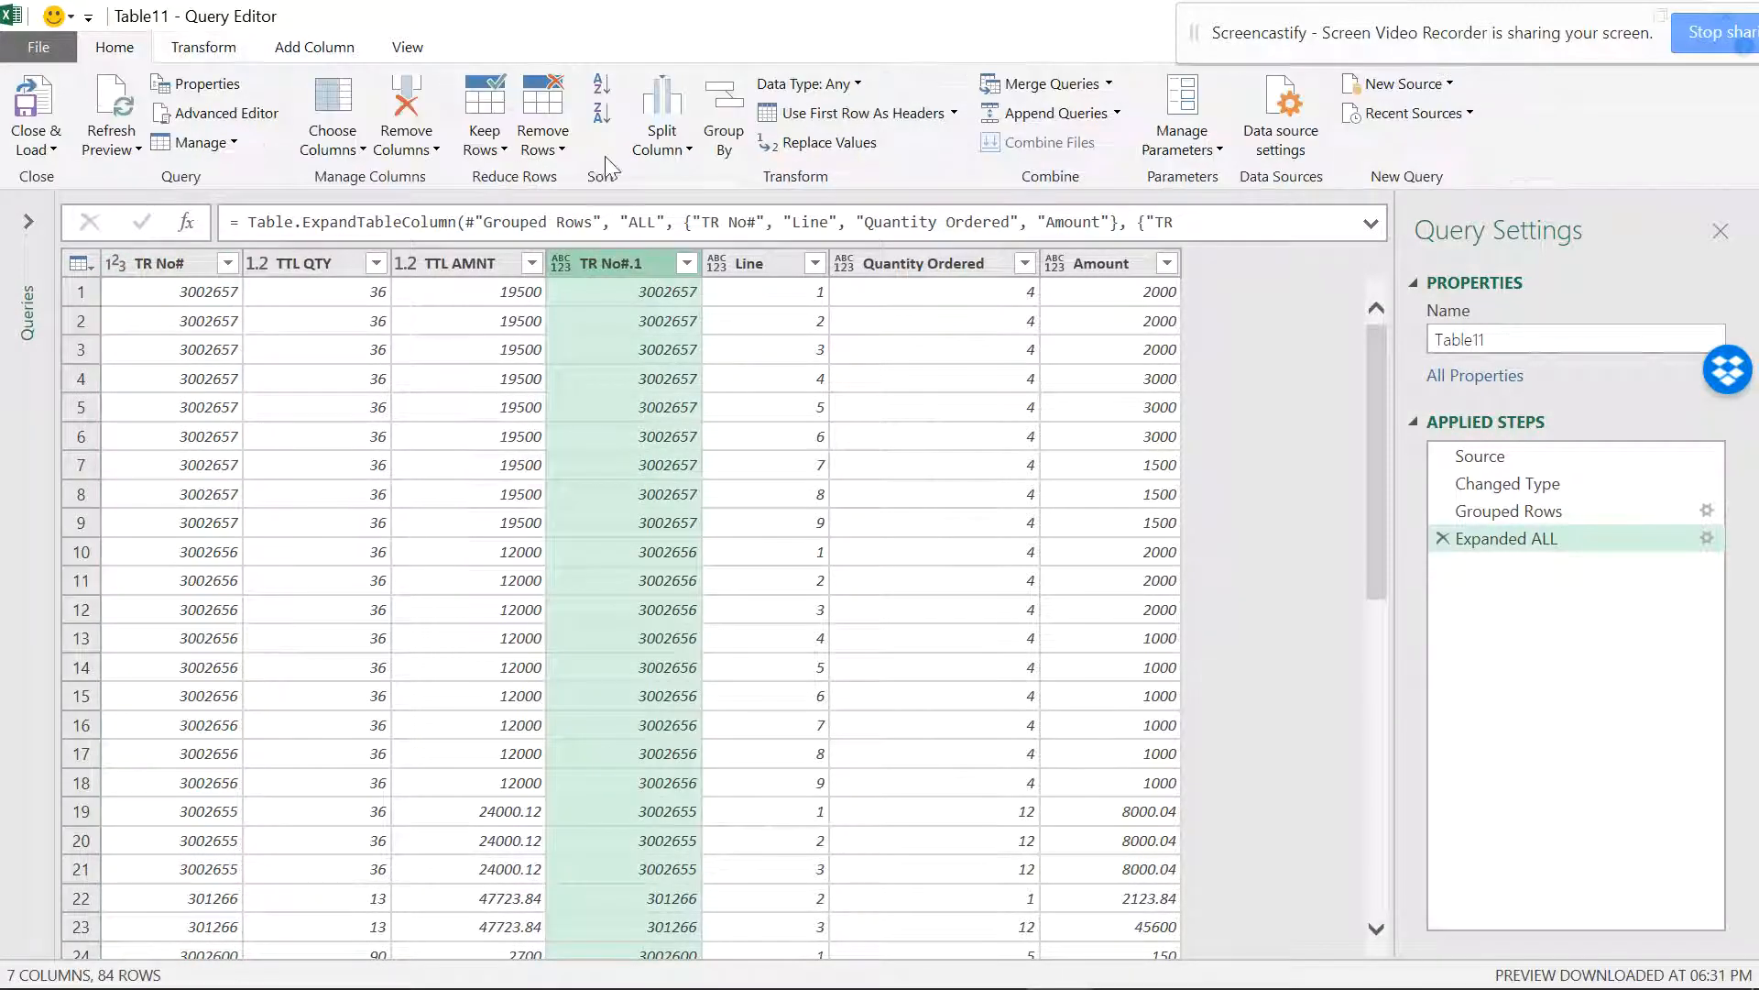
click(540, 151)
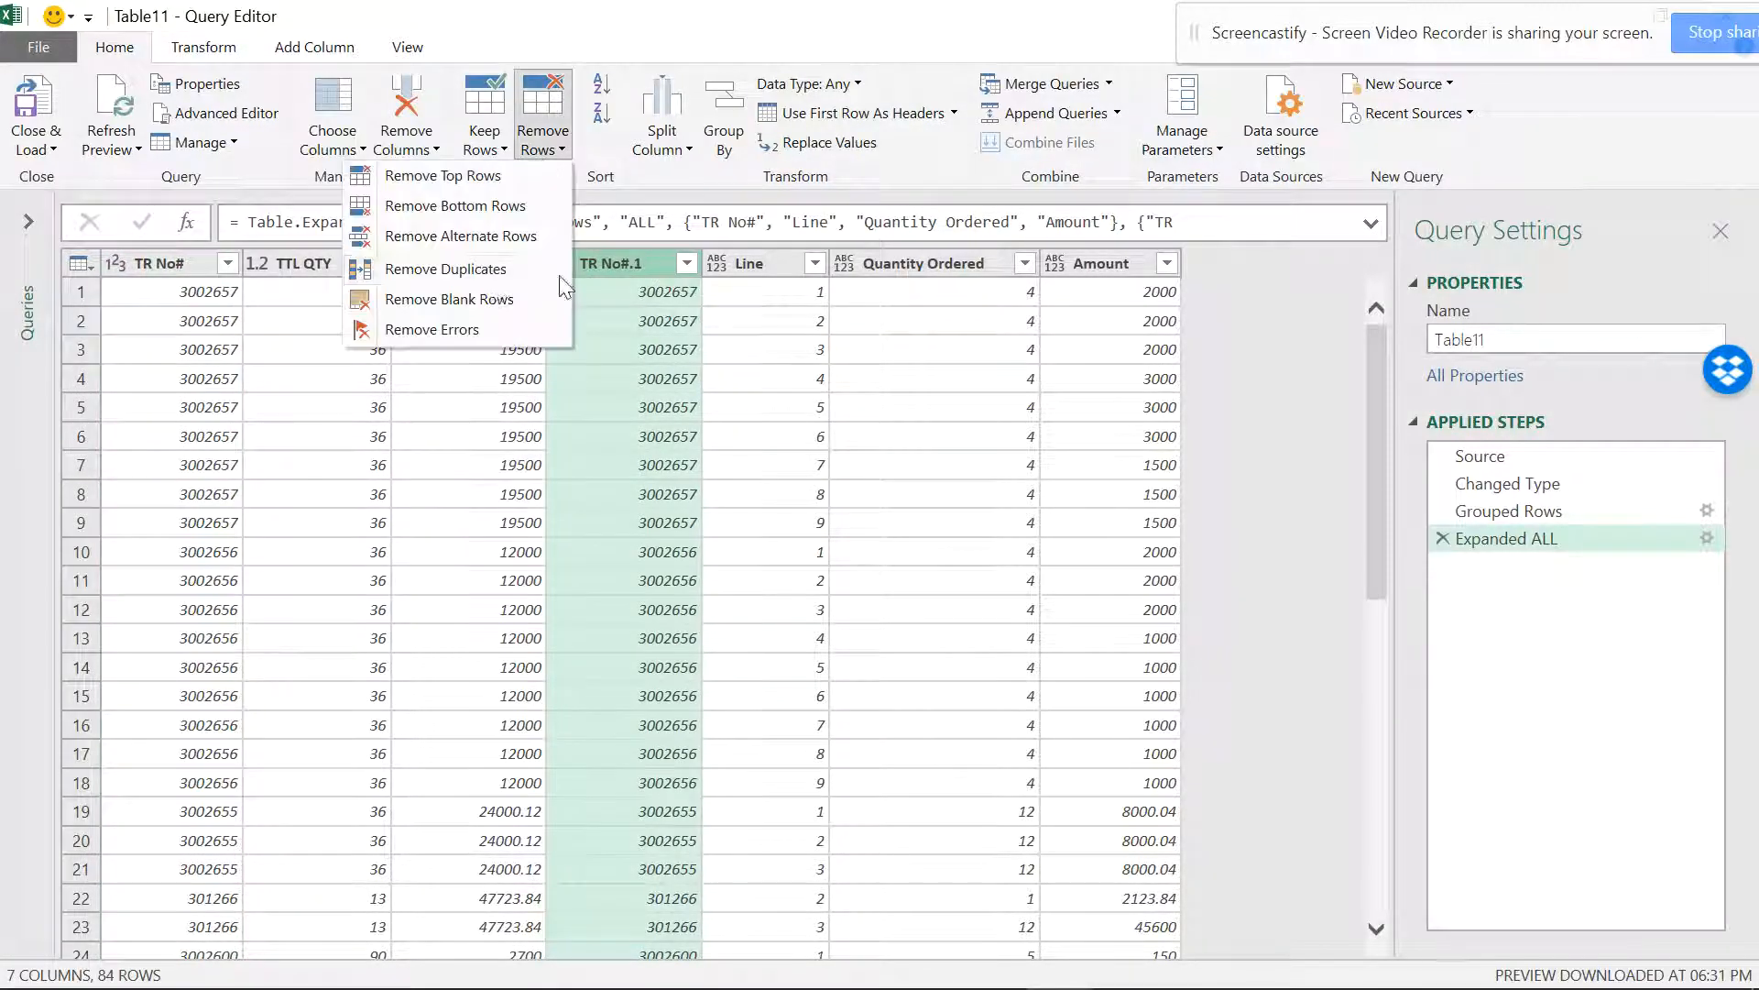
click(489, 275)
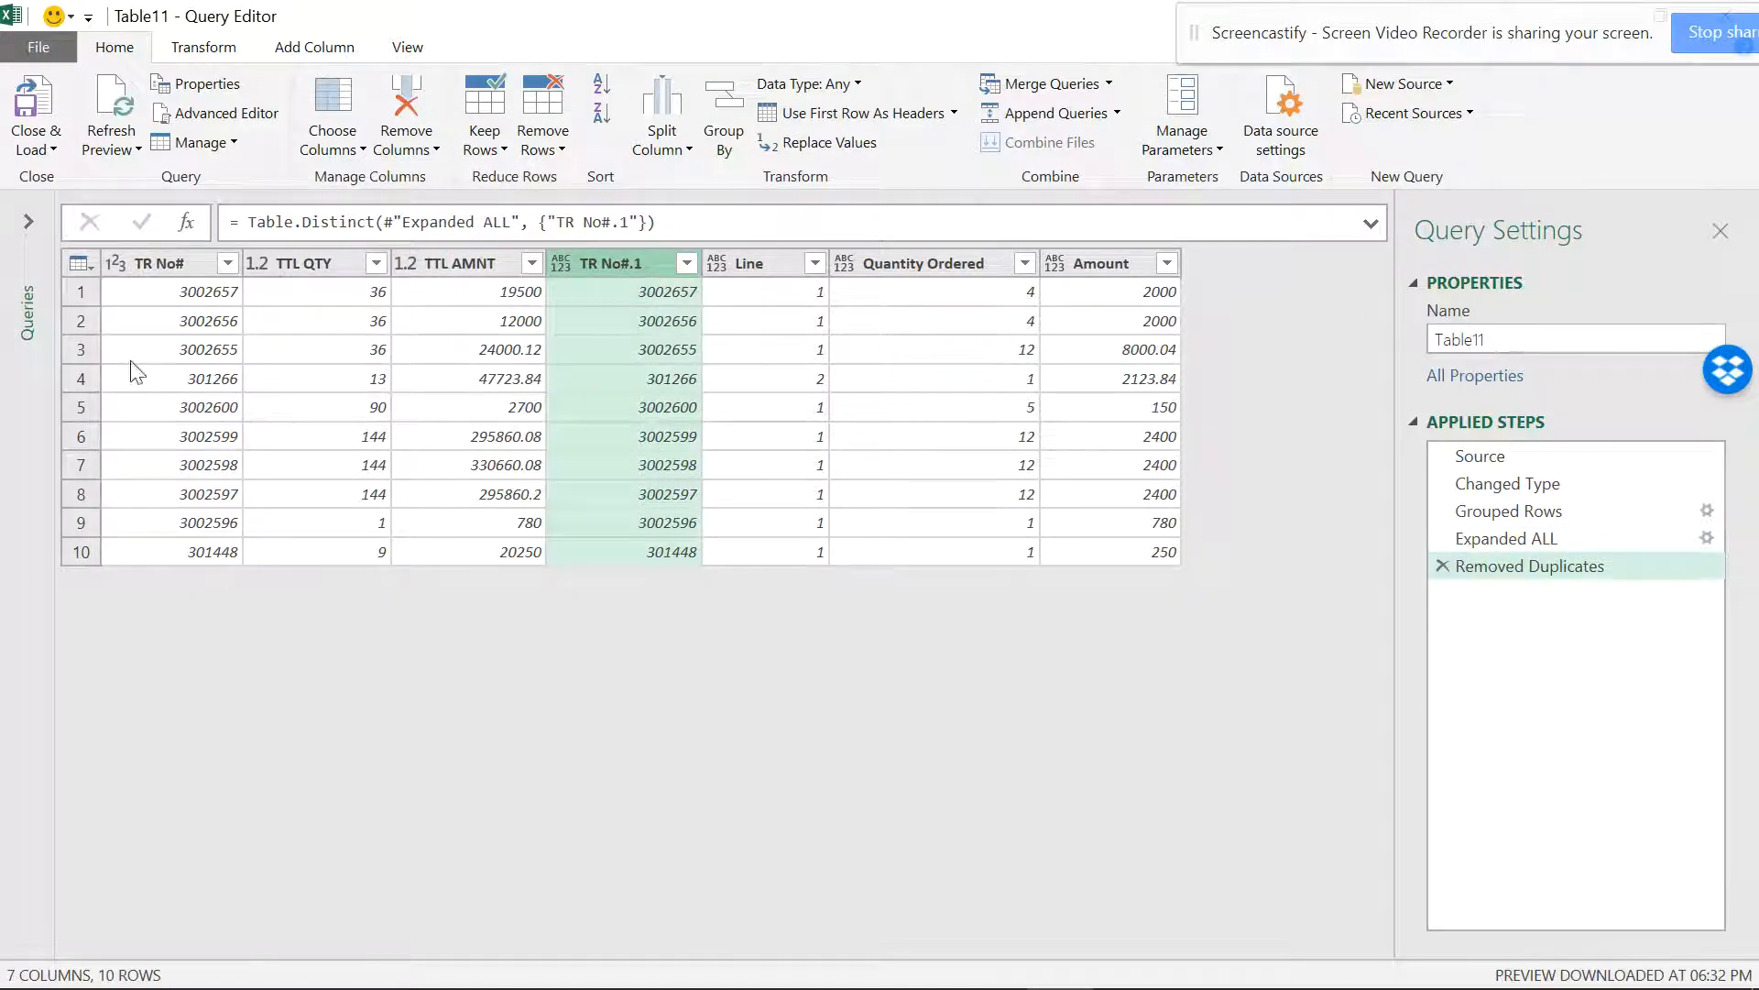
- Review the Grouped Rows and Expanded ALL steps, checking the aggregations and expanded columns without changing any settings
click(1707, 511)
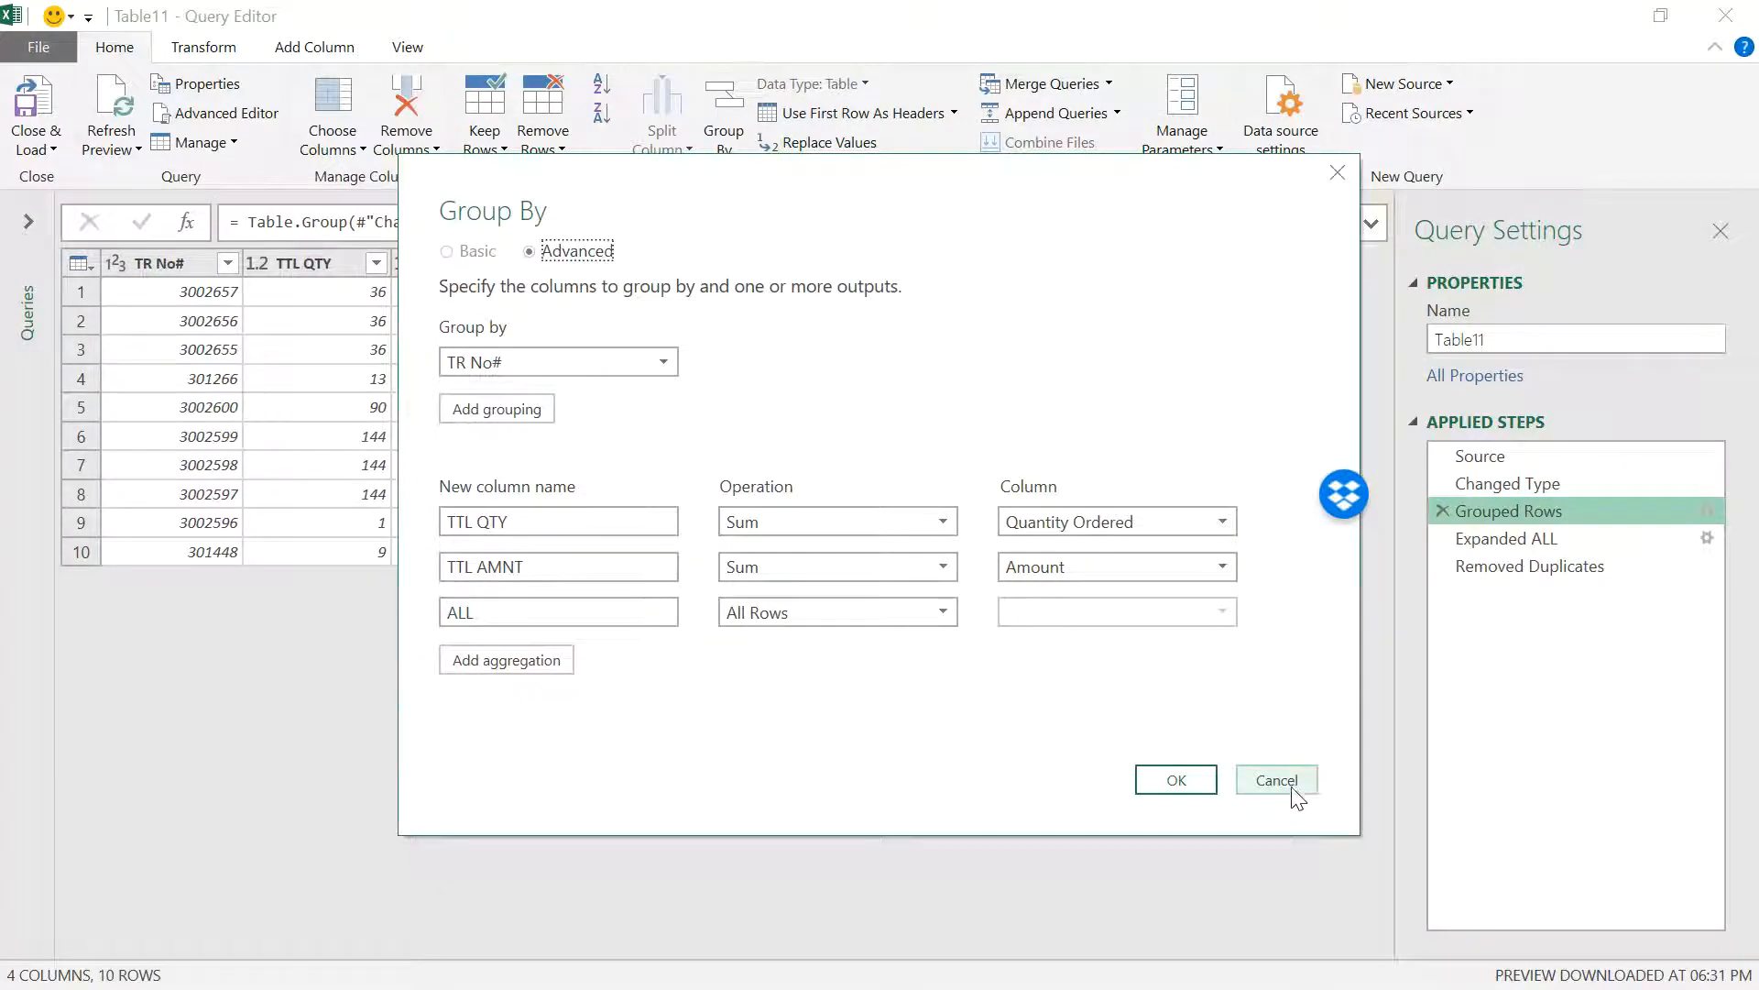
click(1293, 788)
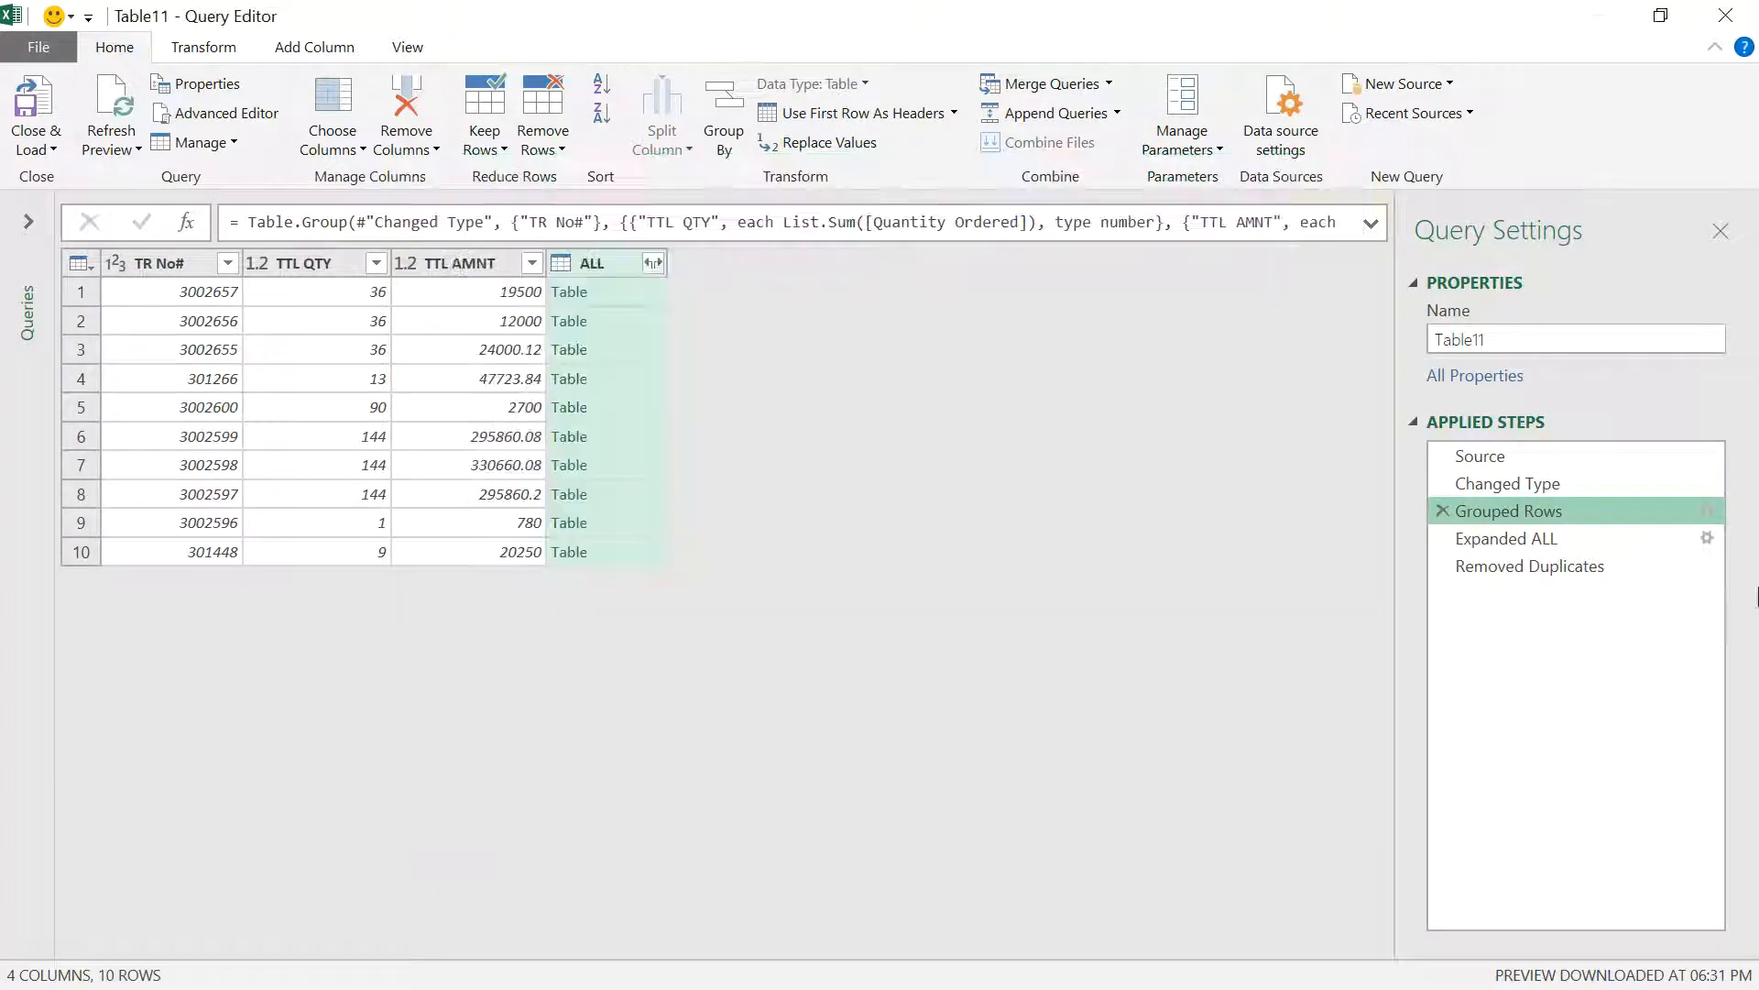
click(1705, 537)
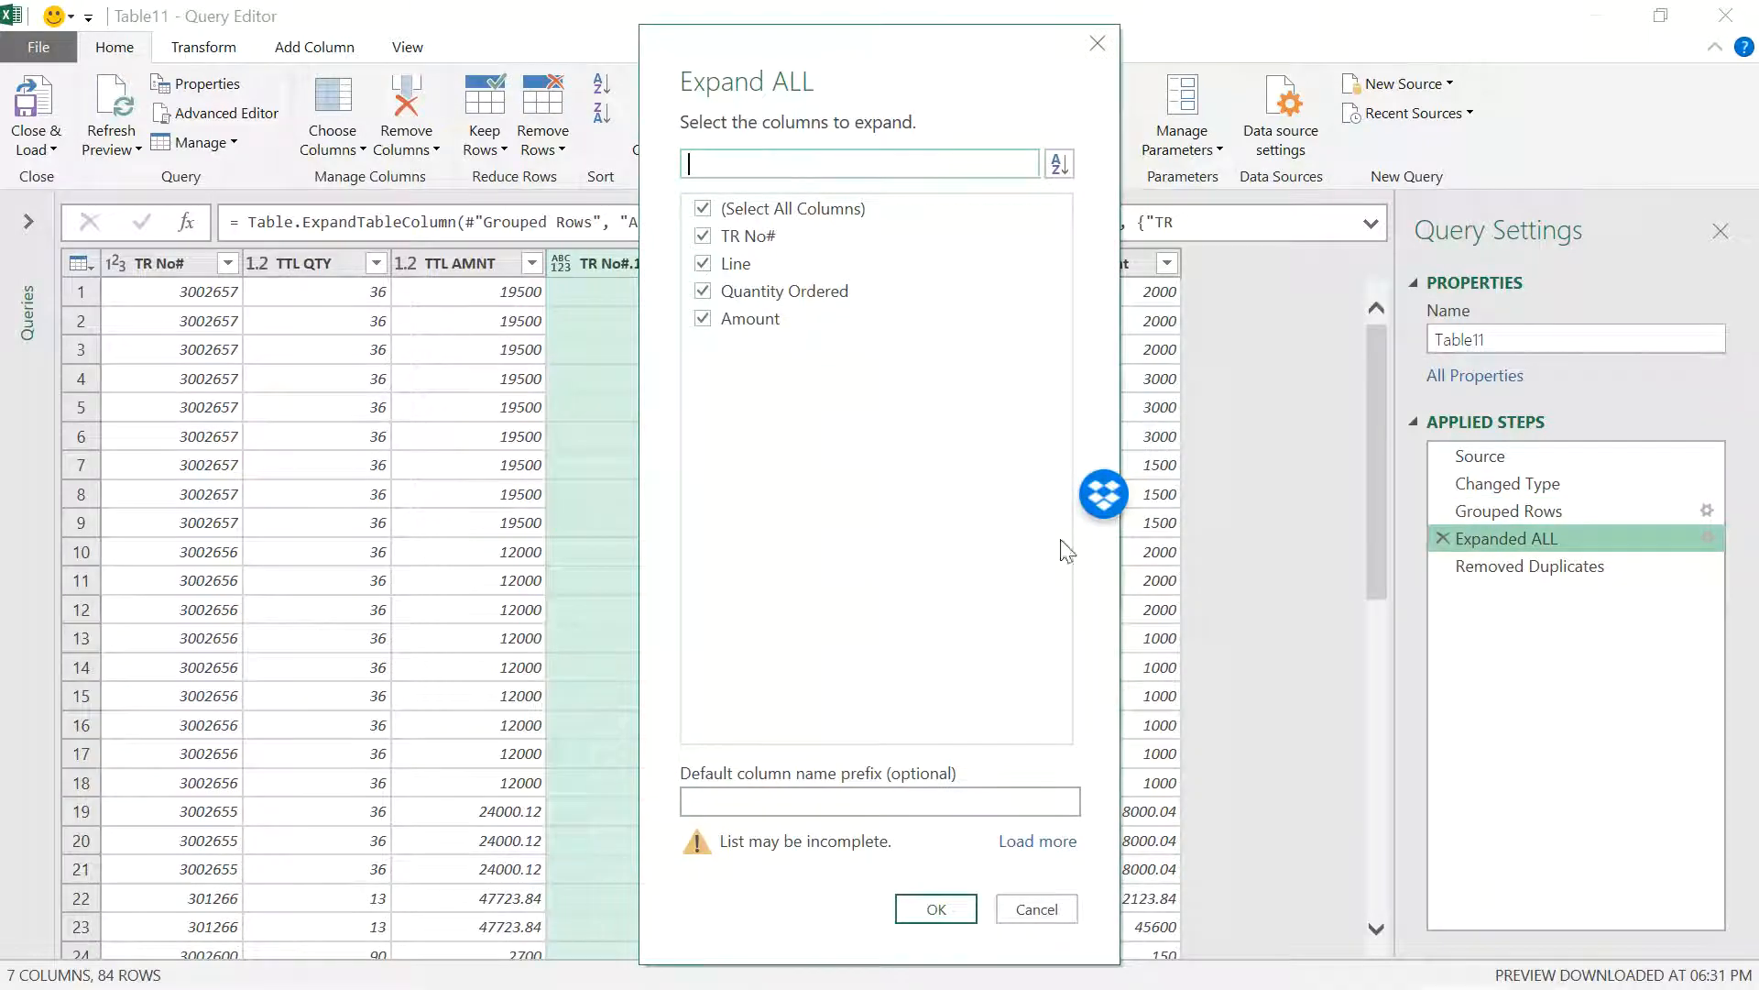
click(1054, 907)
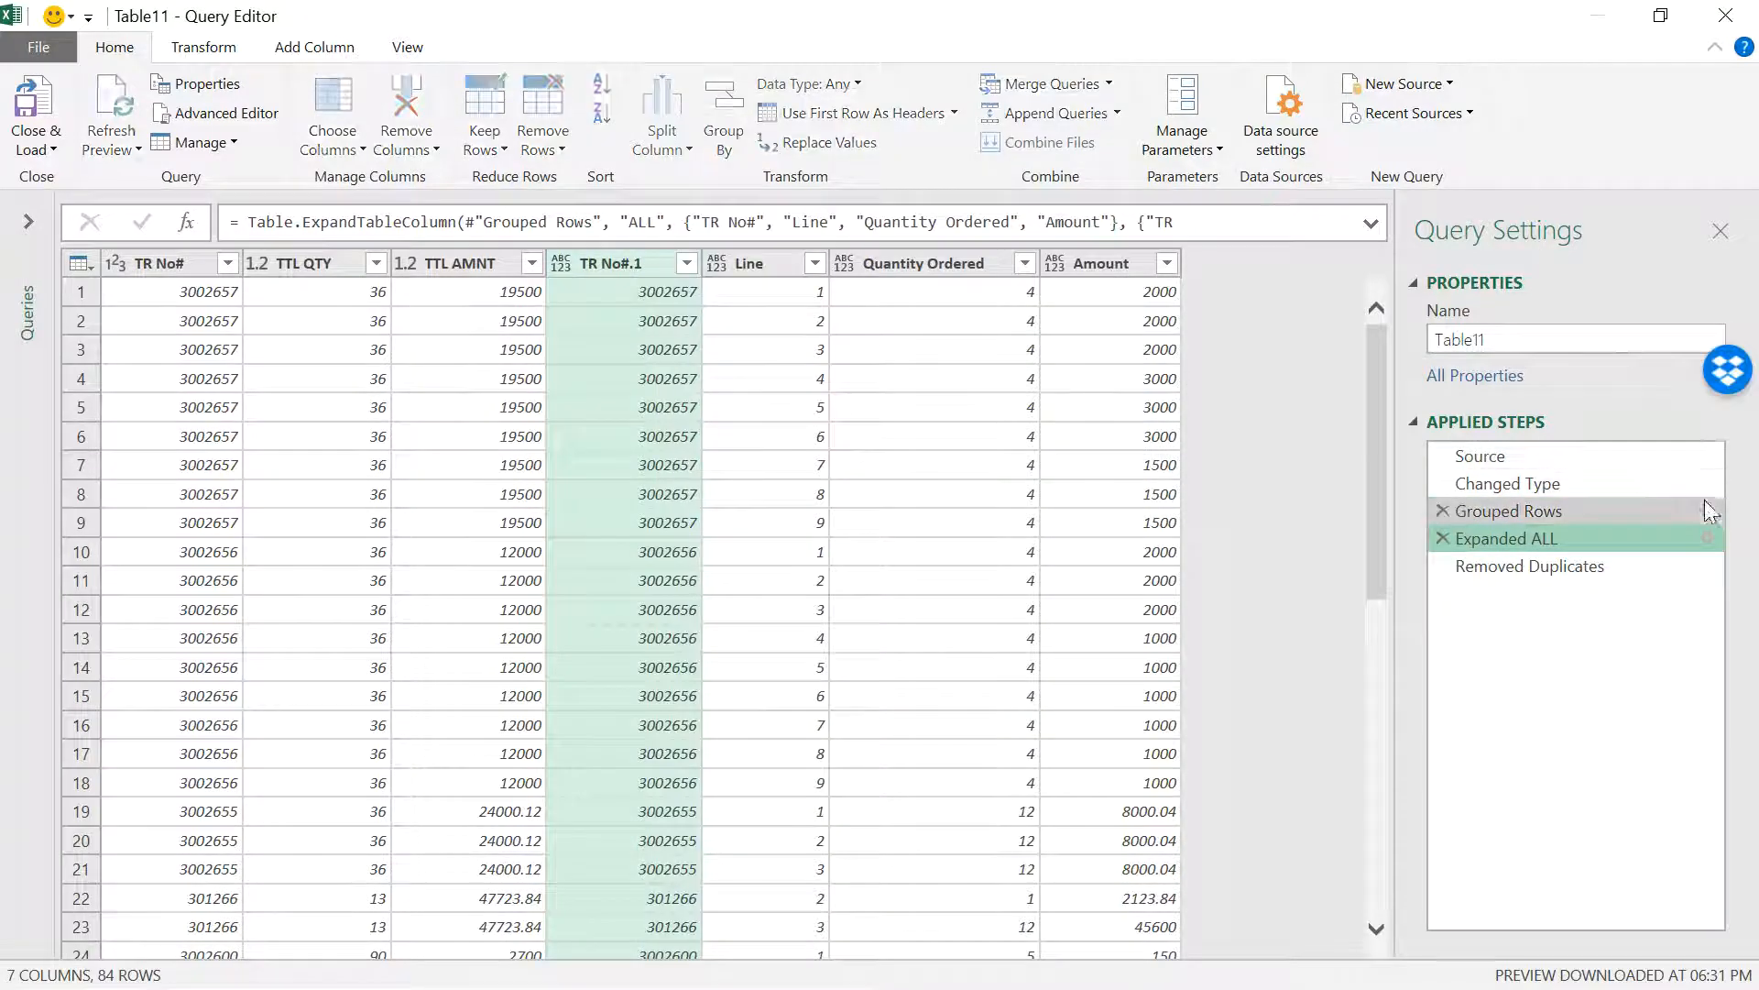
click(1706, 510)
drag(804, 209, 211, 629)
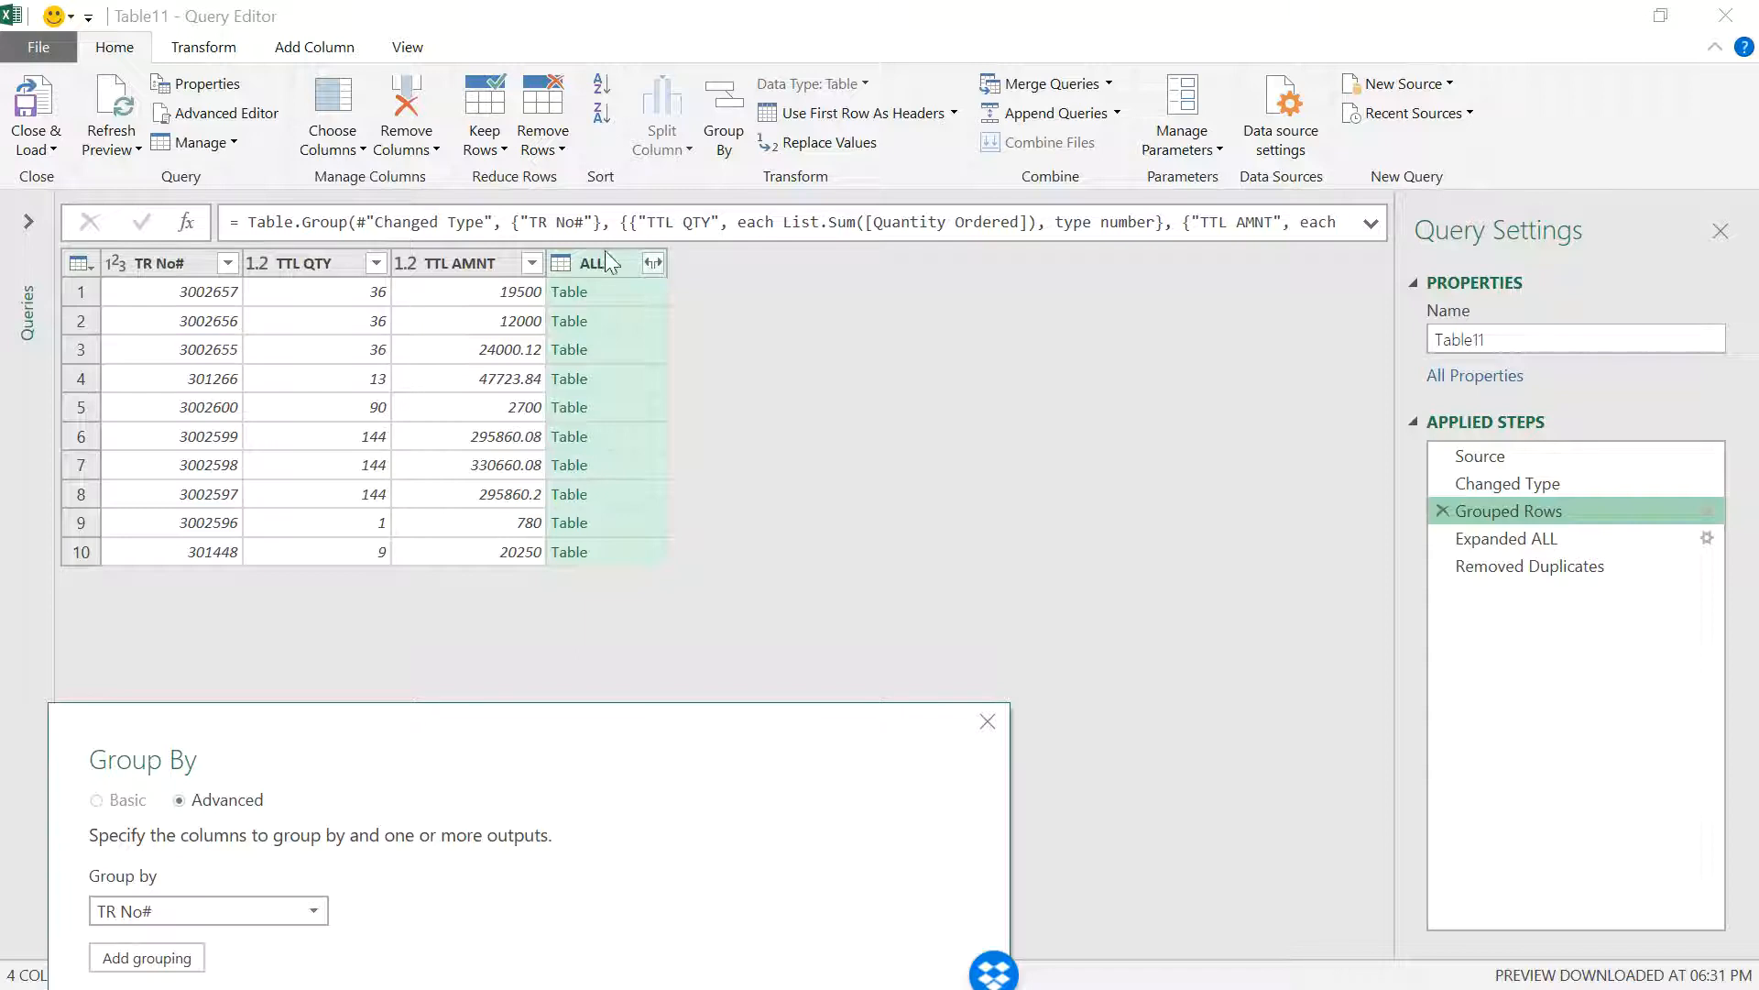
drag(887, 713, 1055, 402)
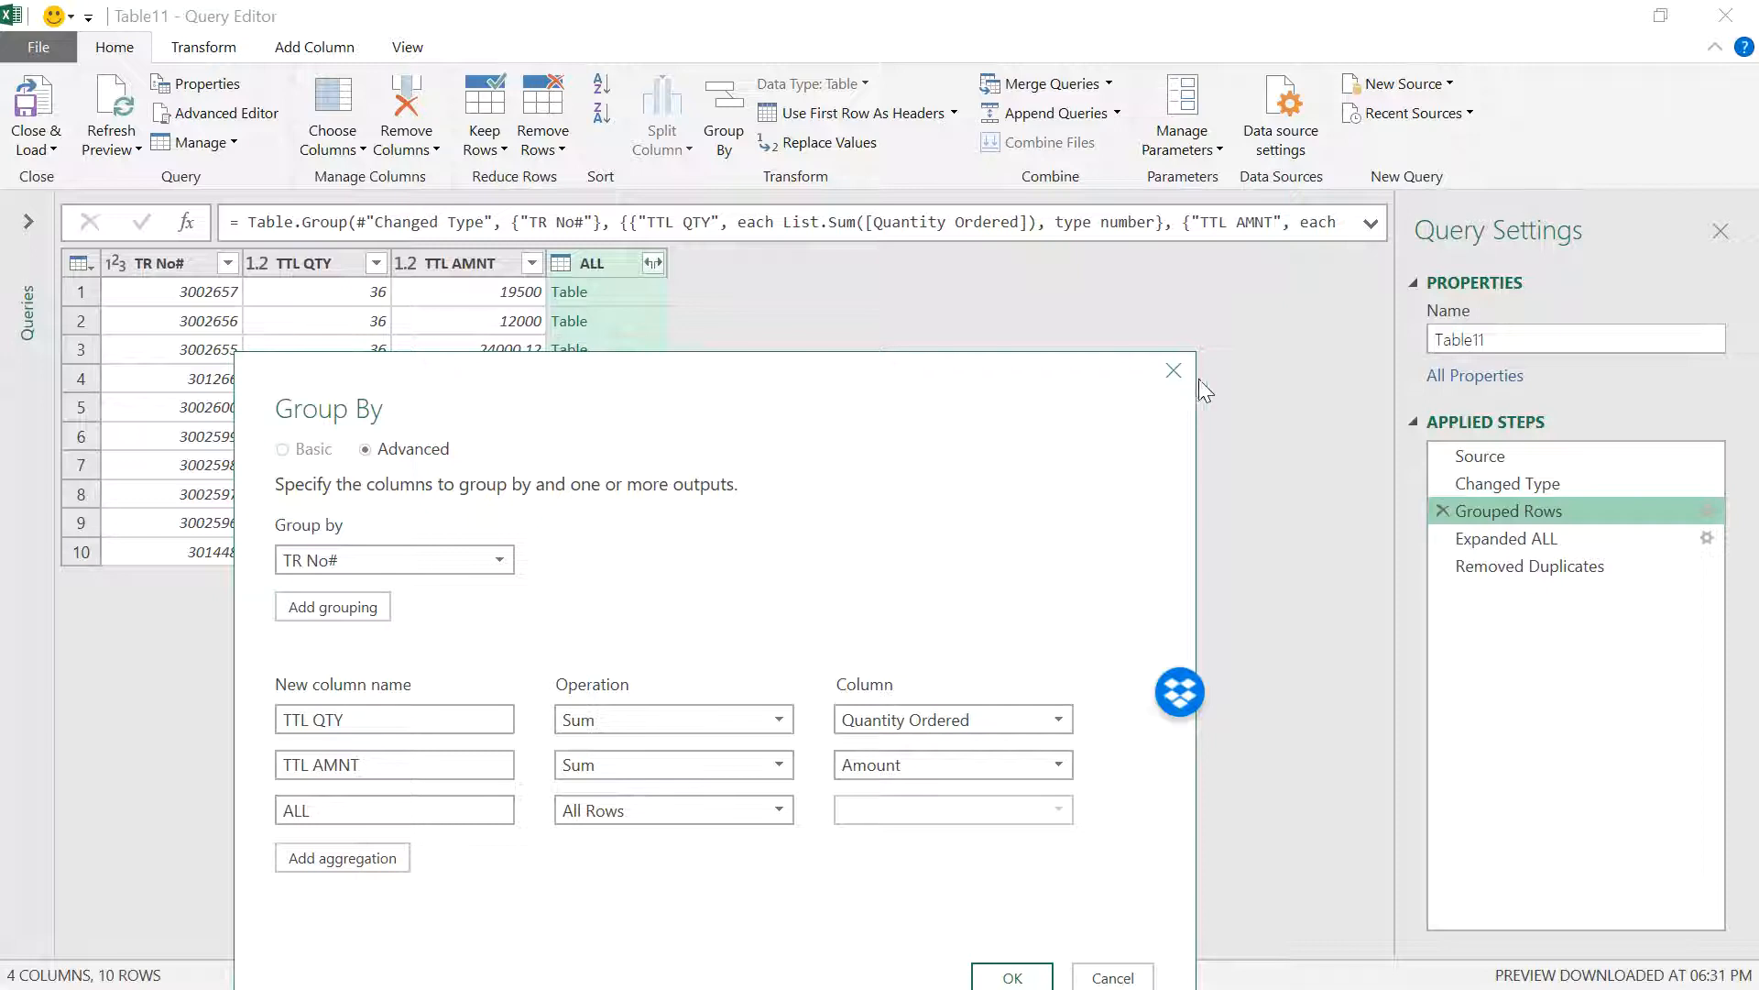
click(1173, 371)
click(1508, 539)
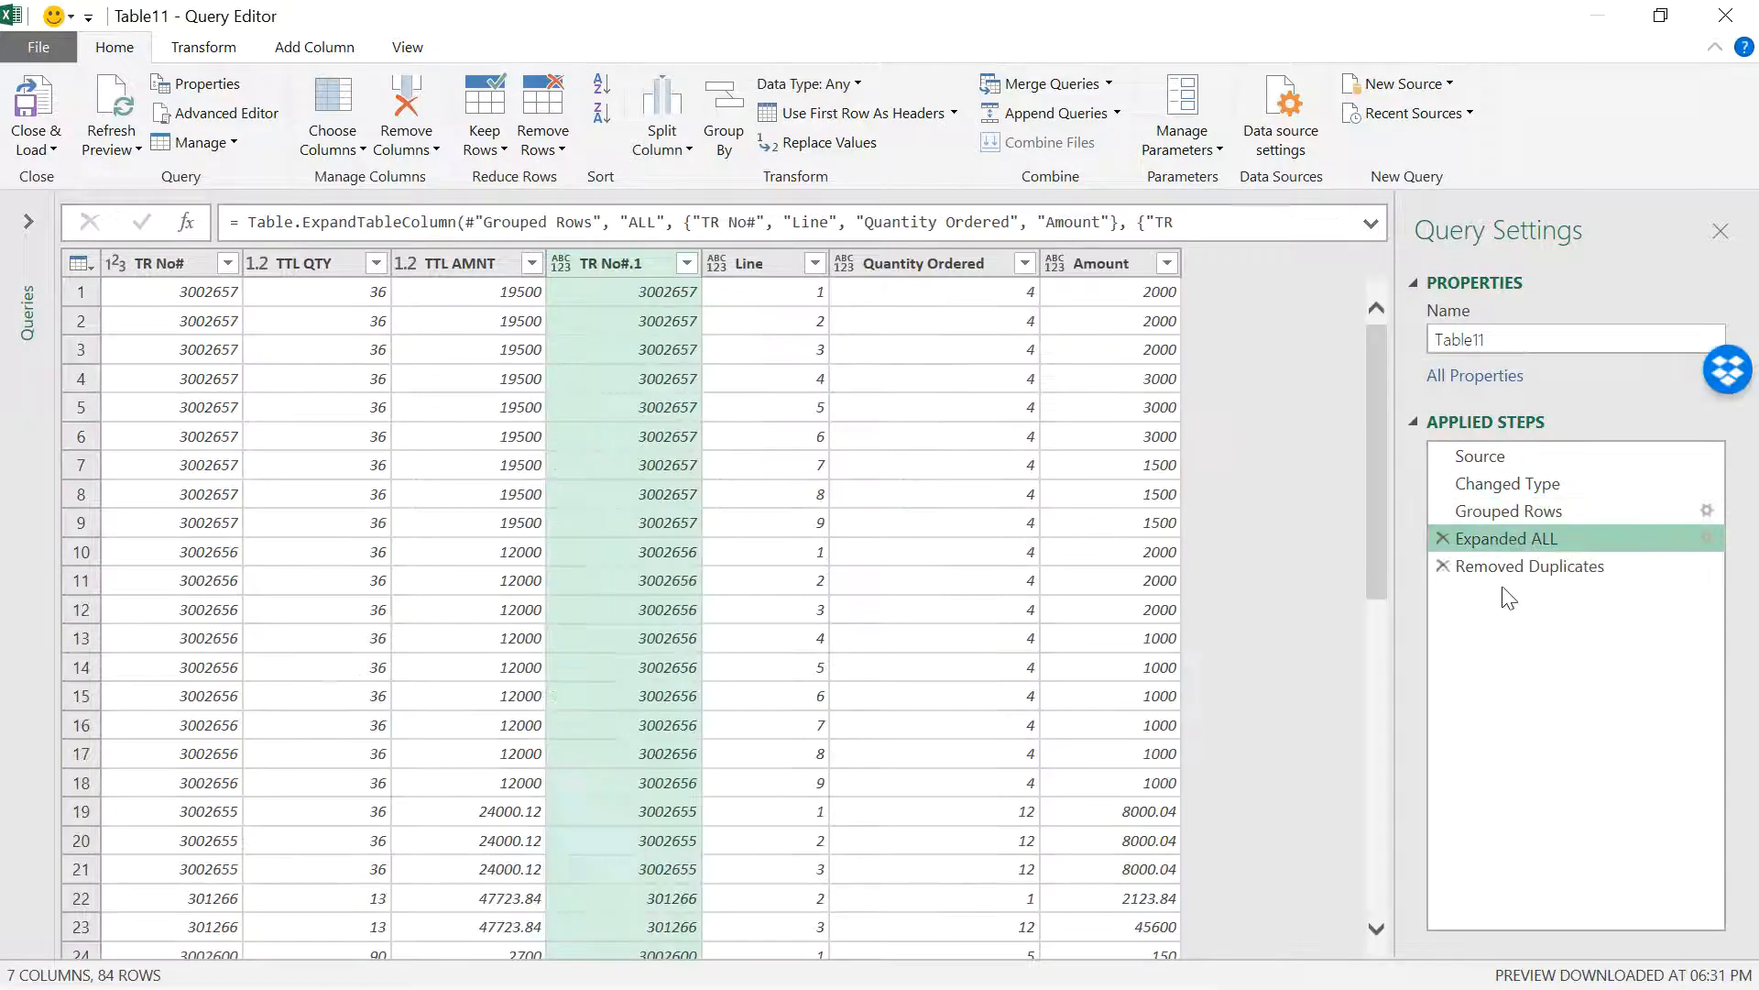
- Remove the TR No#.1, Line, Quantity Ordered and Amount columns after the Removed Duplicates step
click(1501, 570)
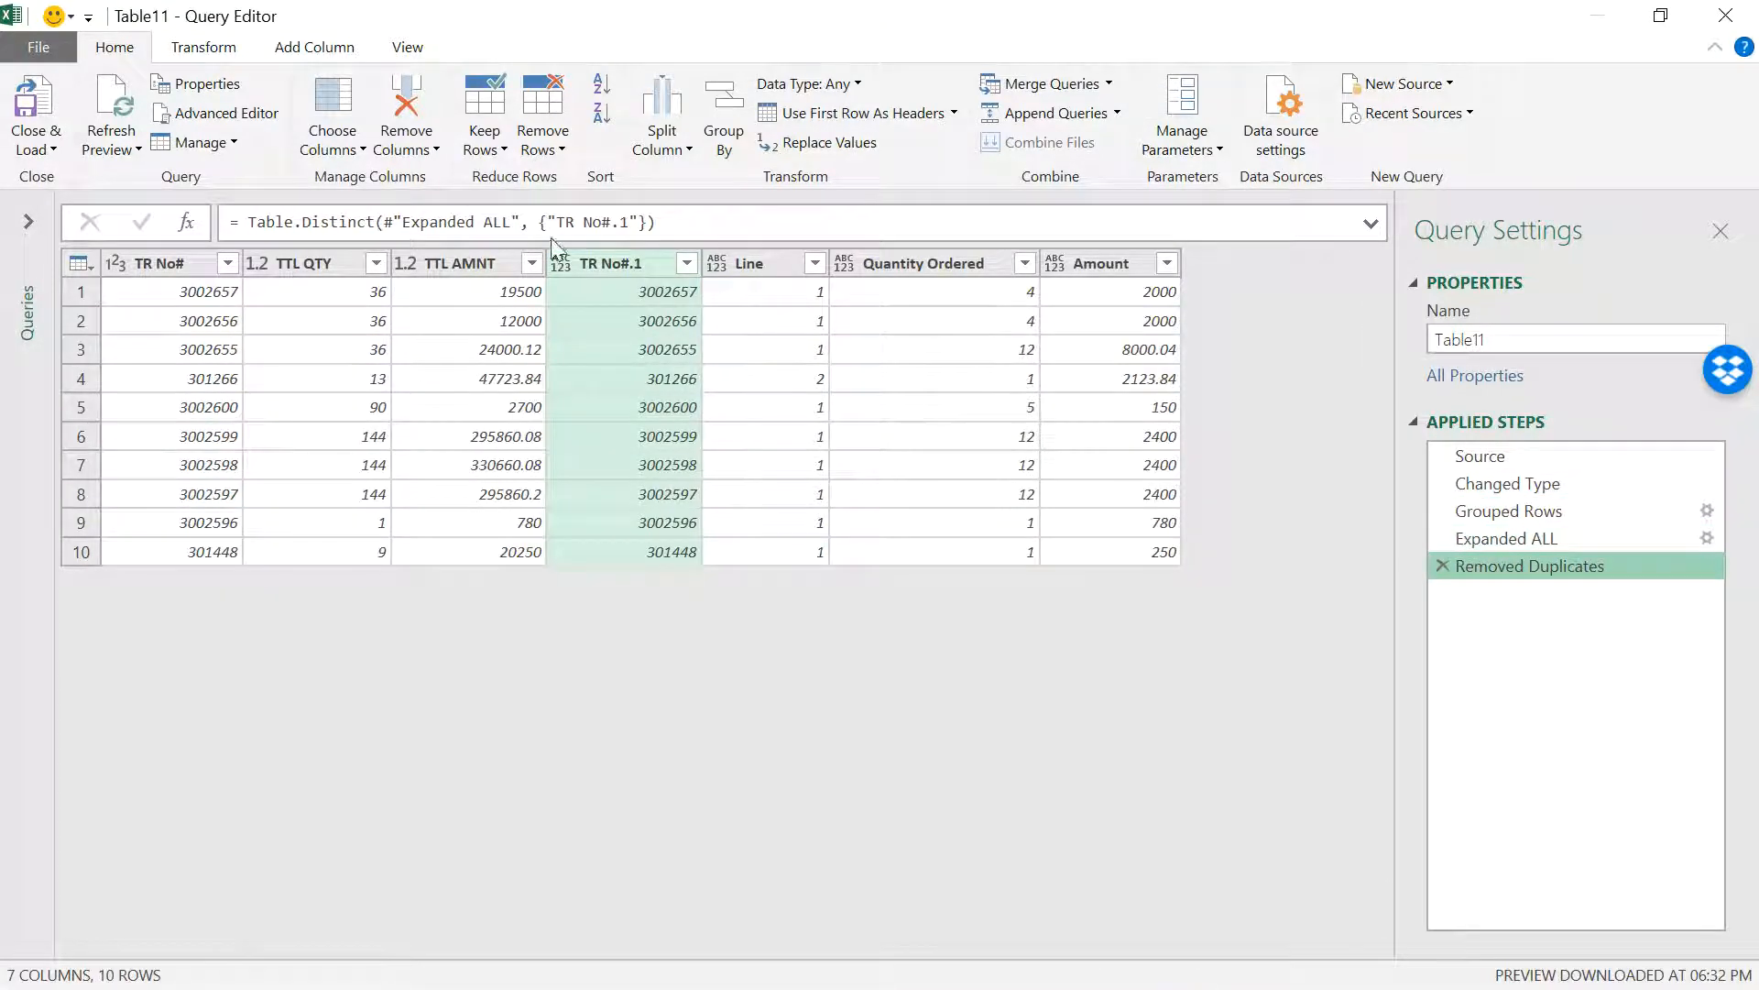
ctrl+click(756, 265)
ctrl+click(977, 271)
ctrl+click(1092, 260)
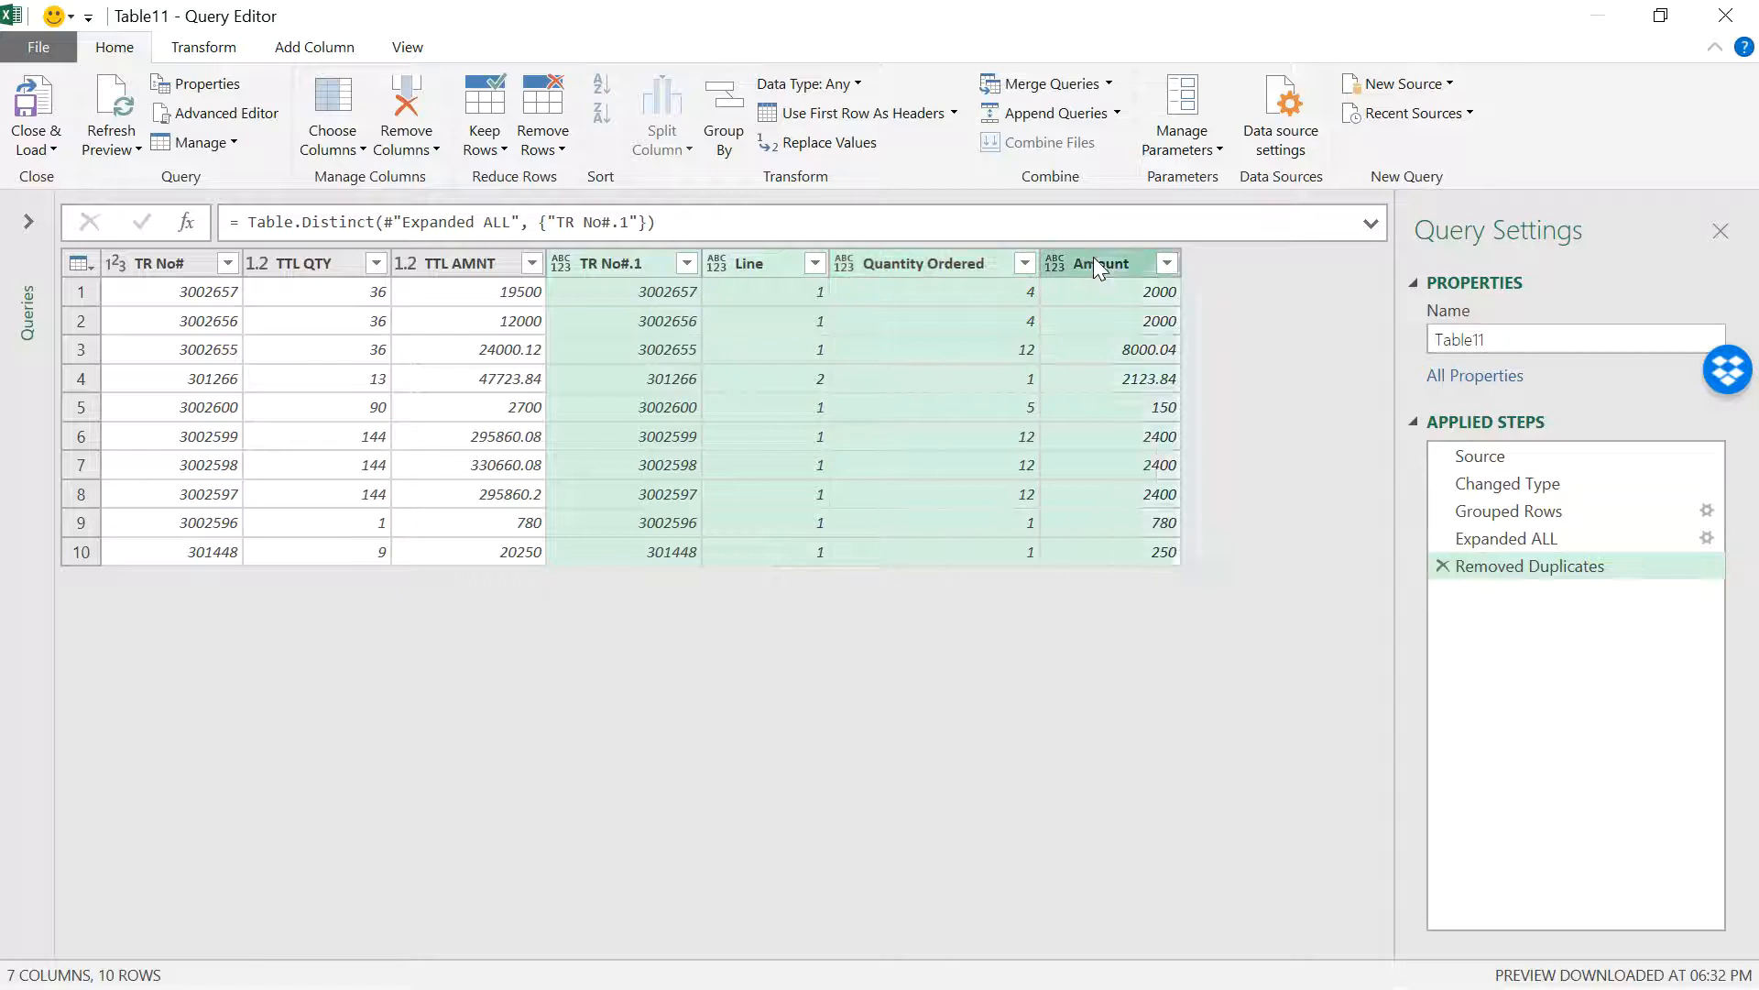
right_click(1093, 261)
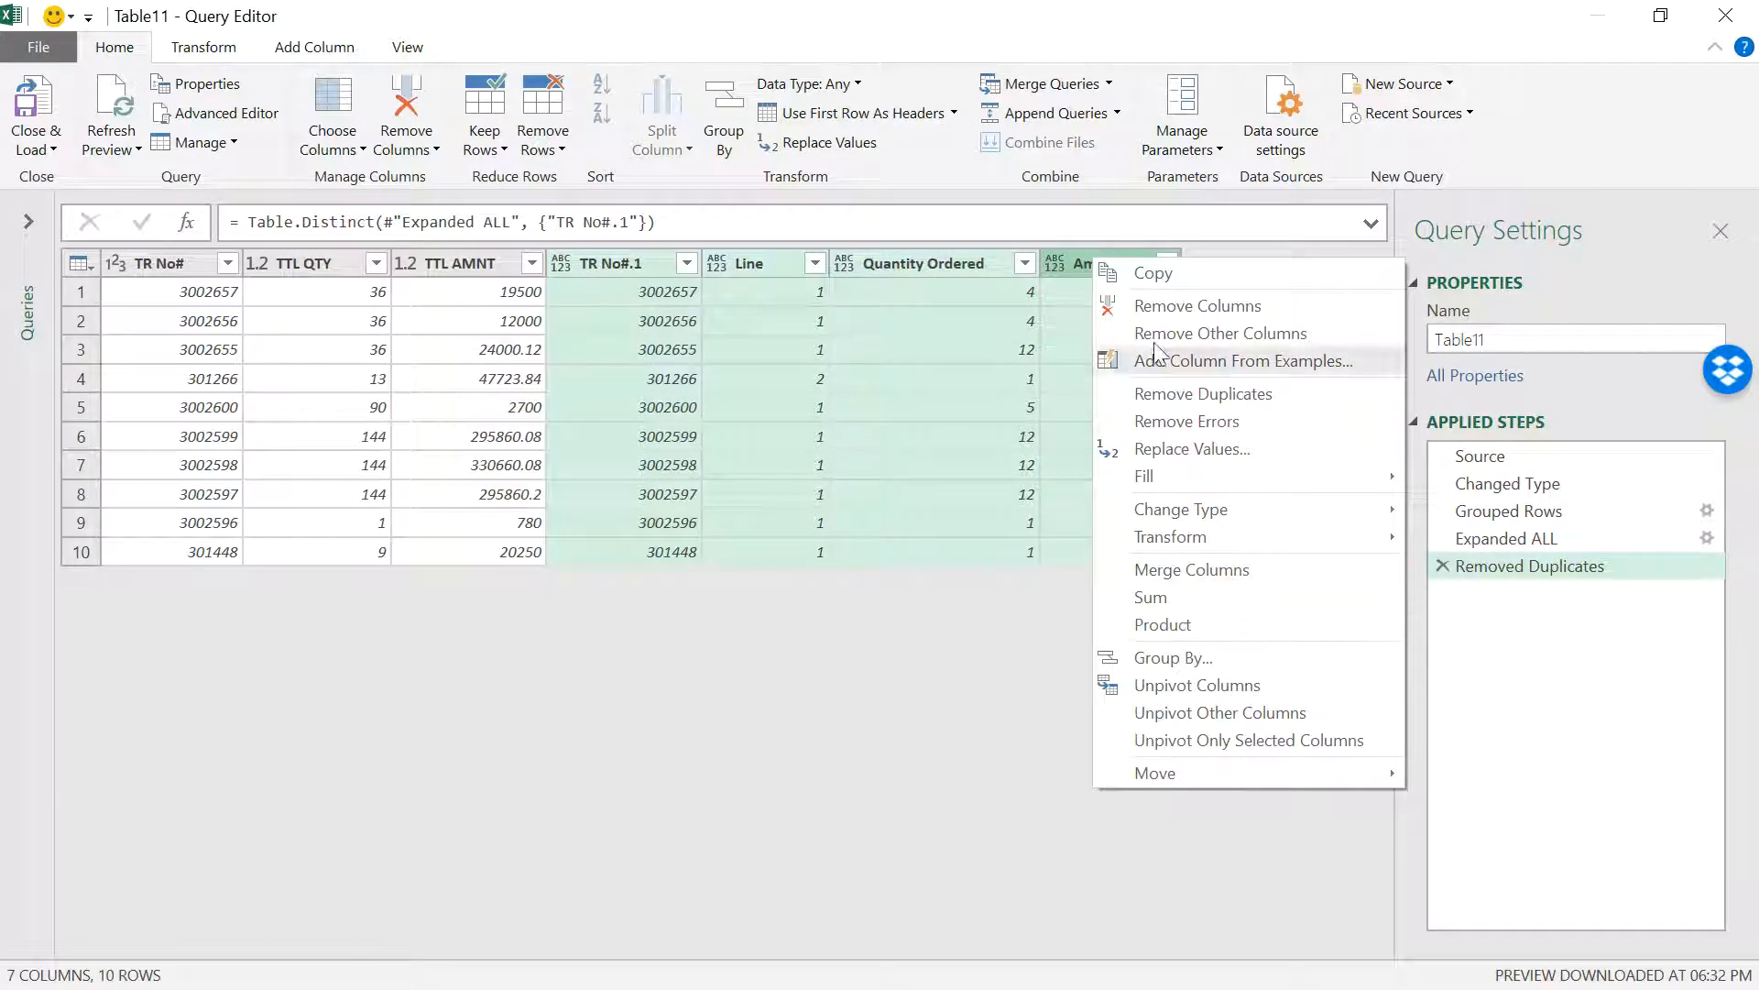
click(1164, 307)
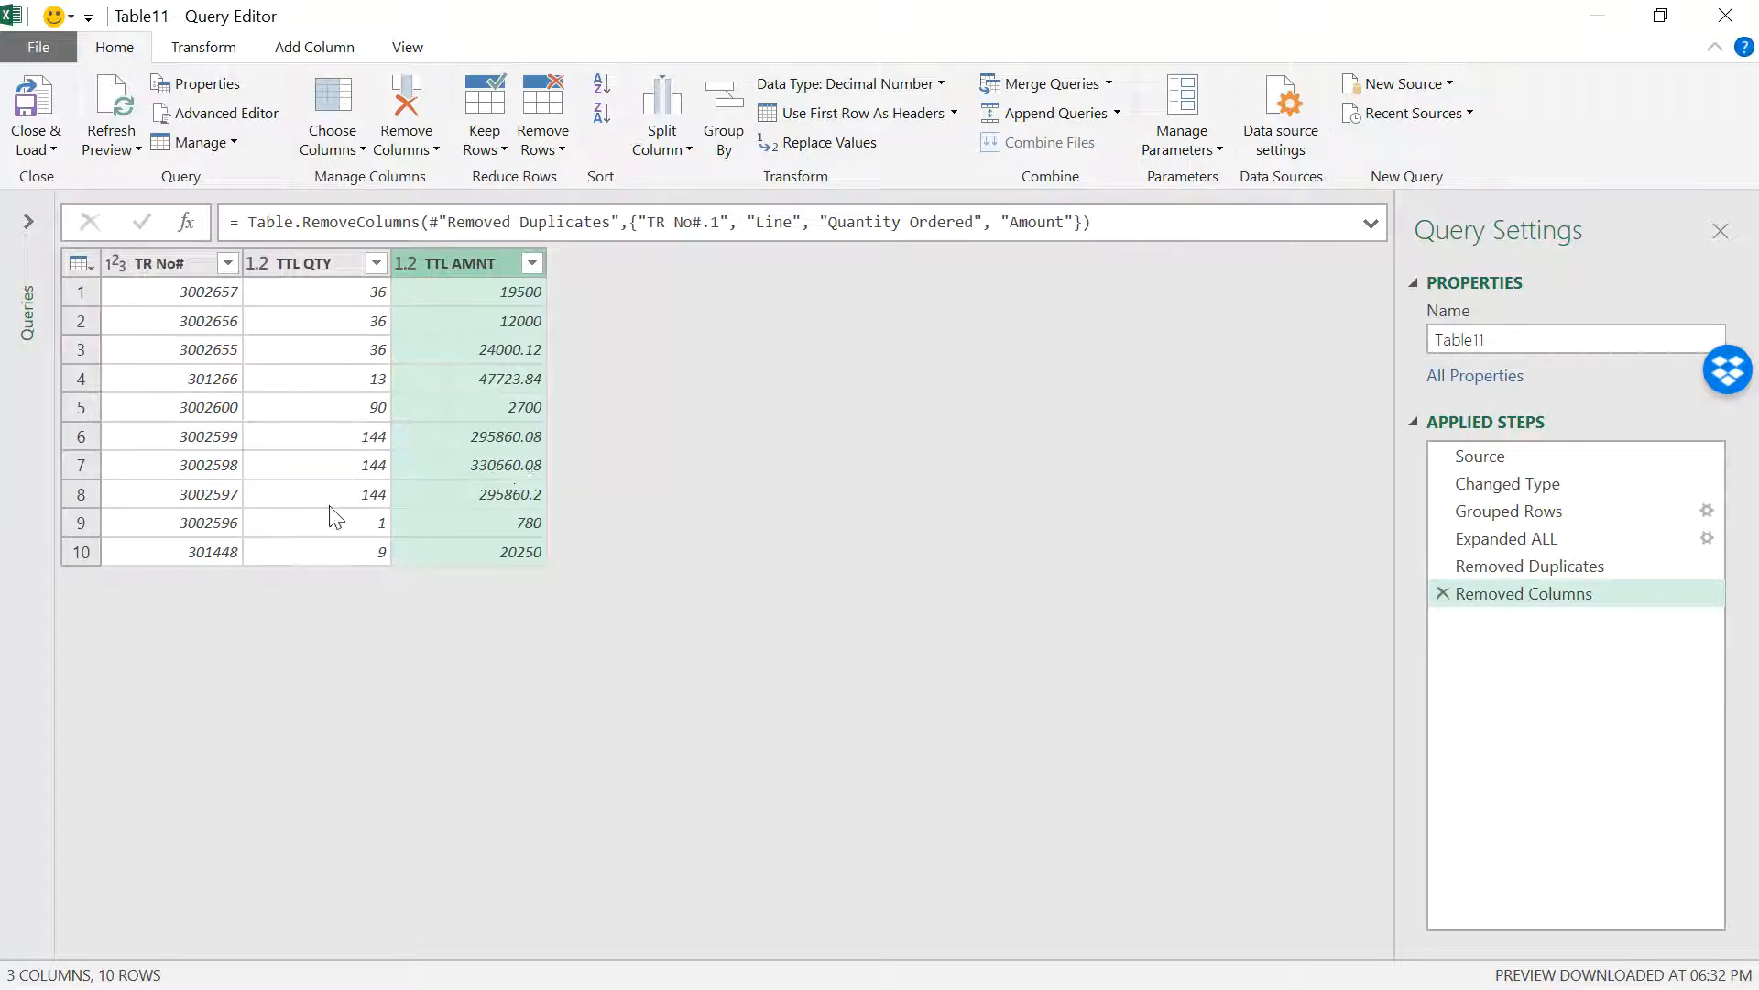
- Close the query and load it to the workbook with the Only Create Connection option
click(34, 145)
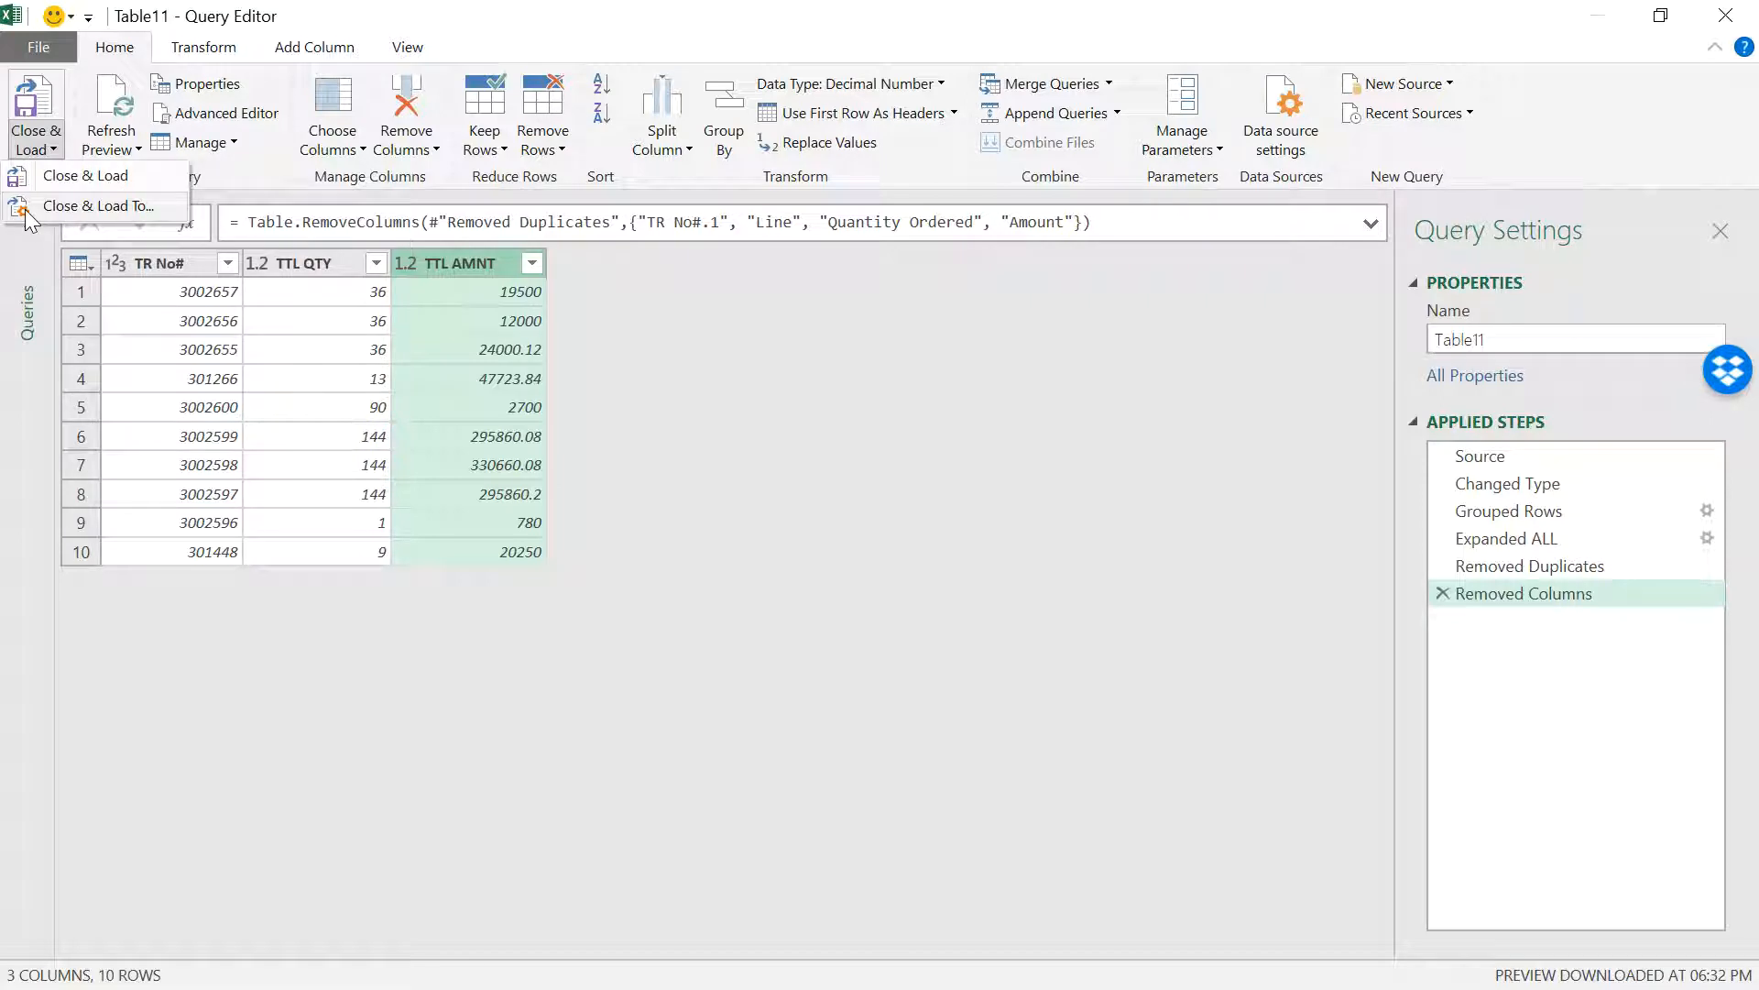
click(117, 211)
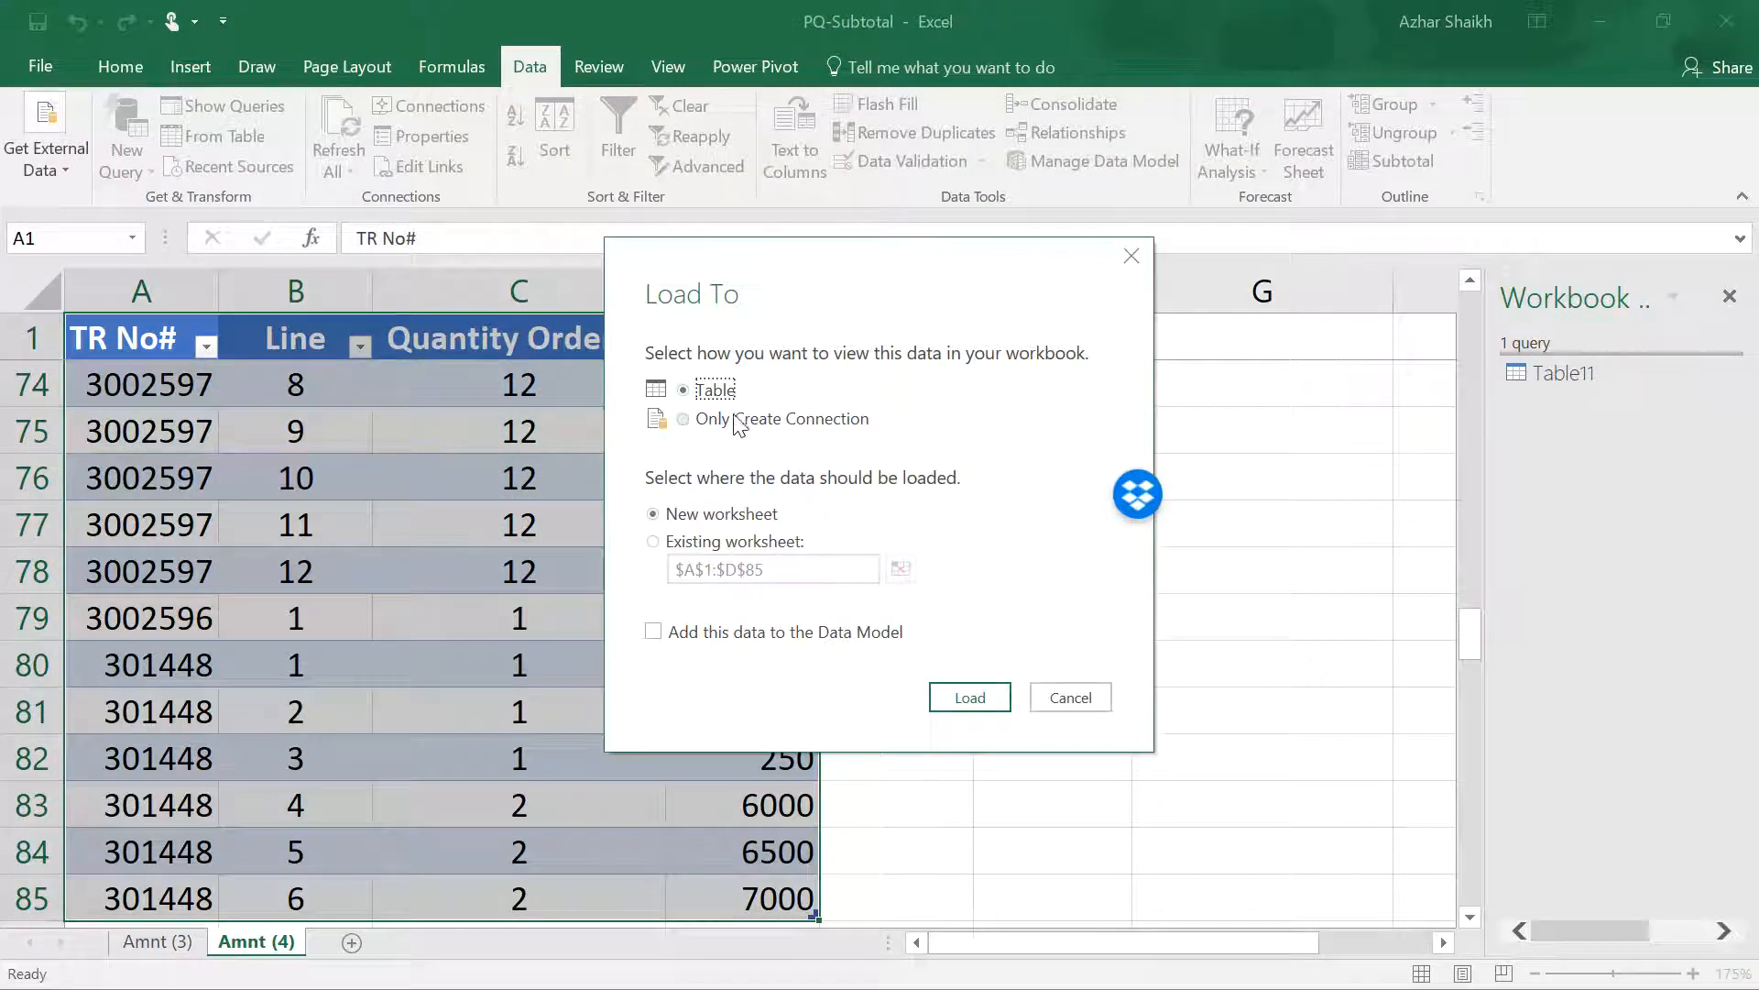
click(736, 419)
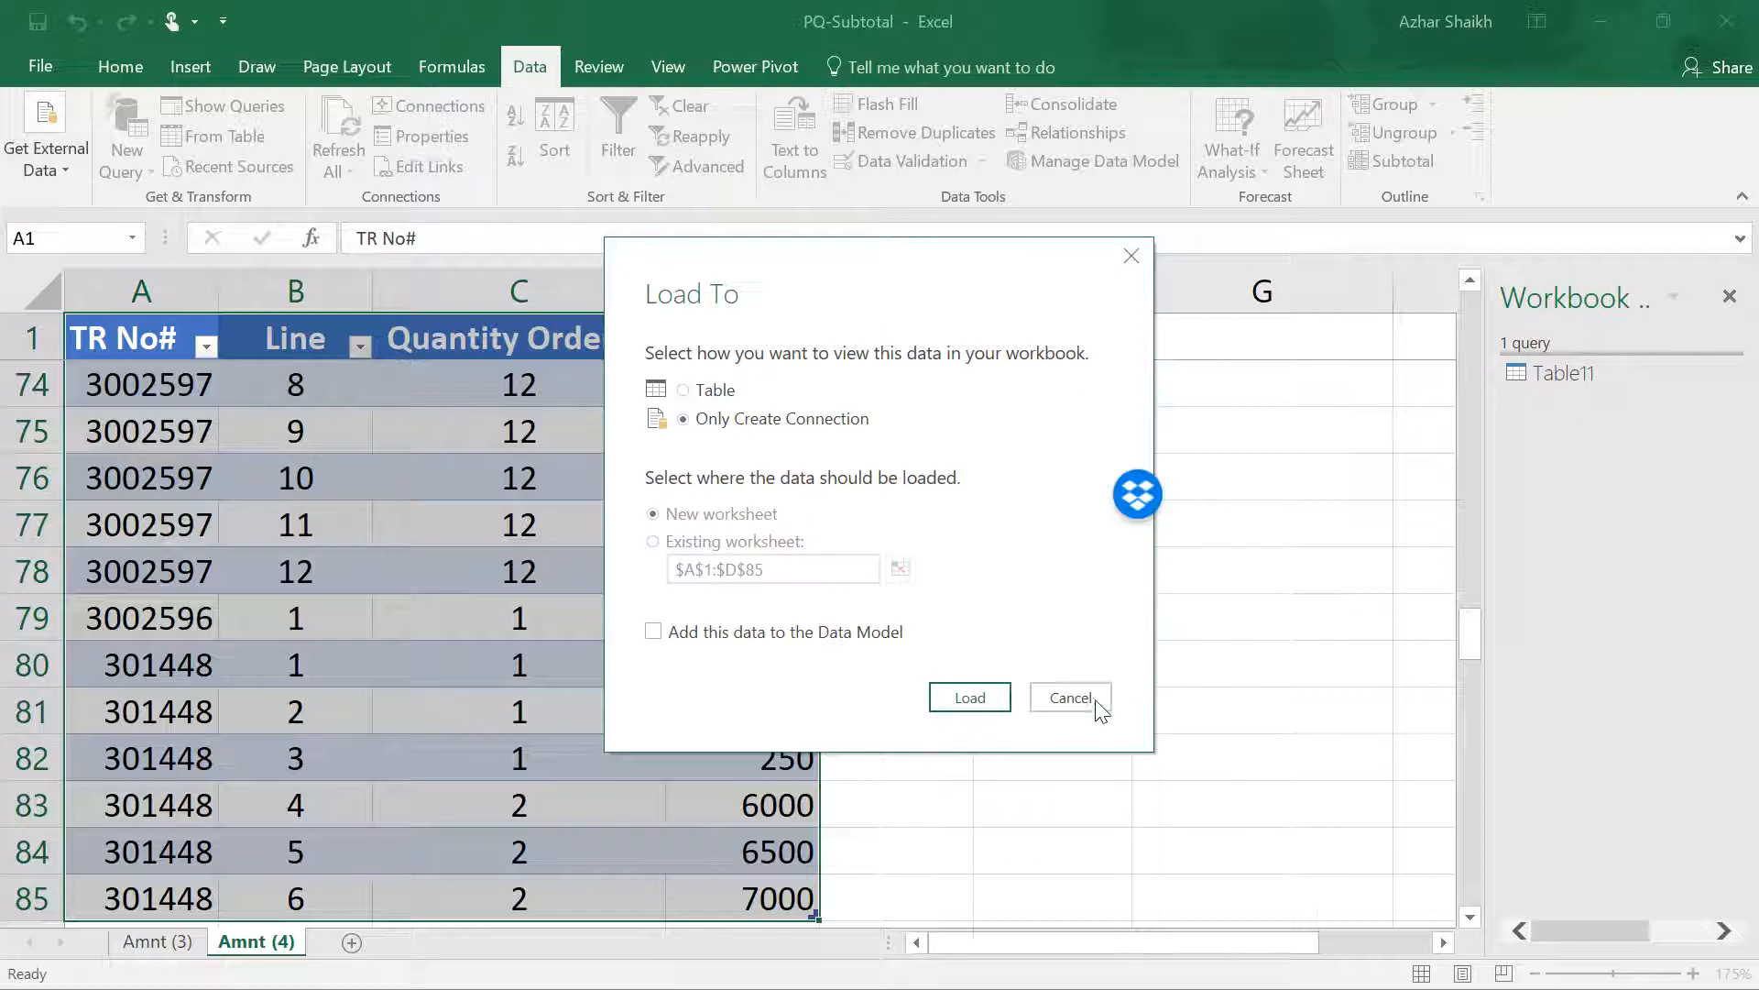
click(948, 701)
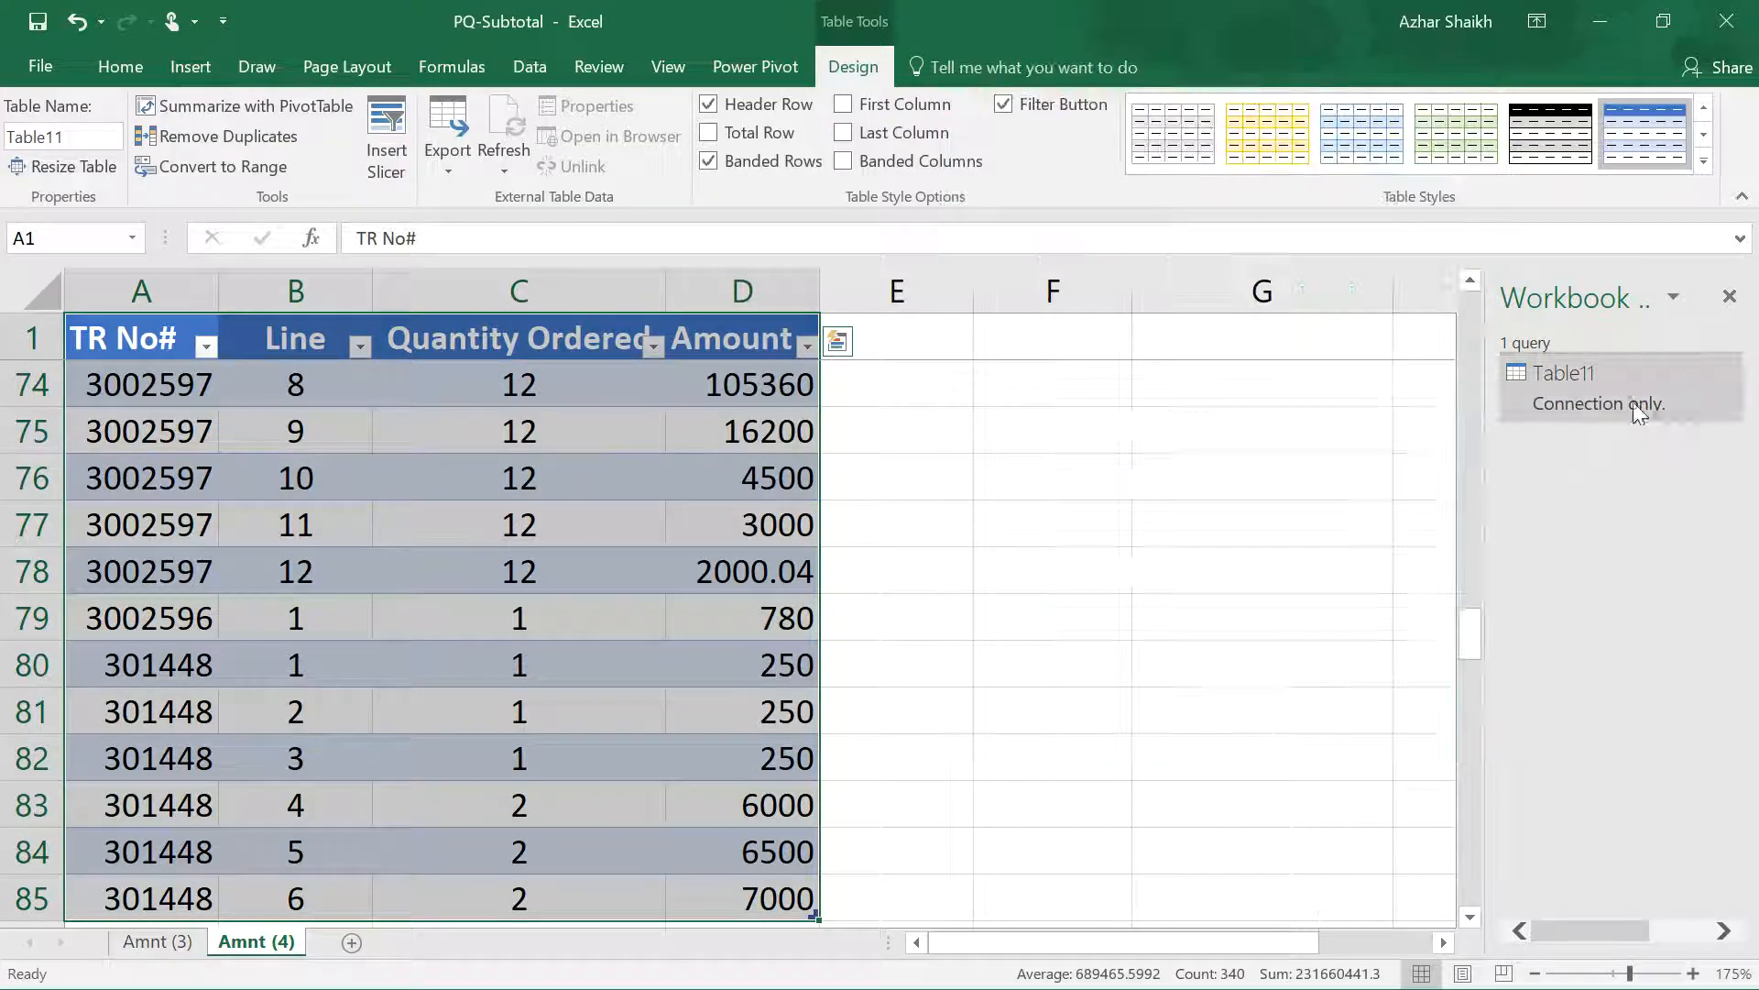
- Check the workbook's list of names and reopen the Table11 query for editing
click(132, 238)
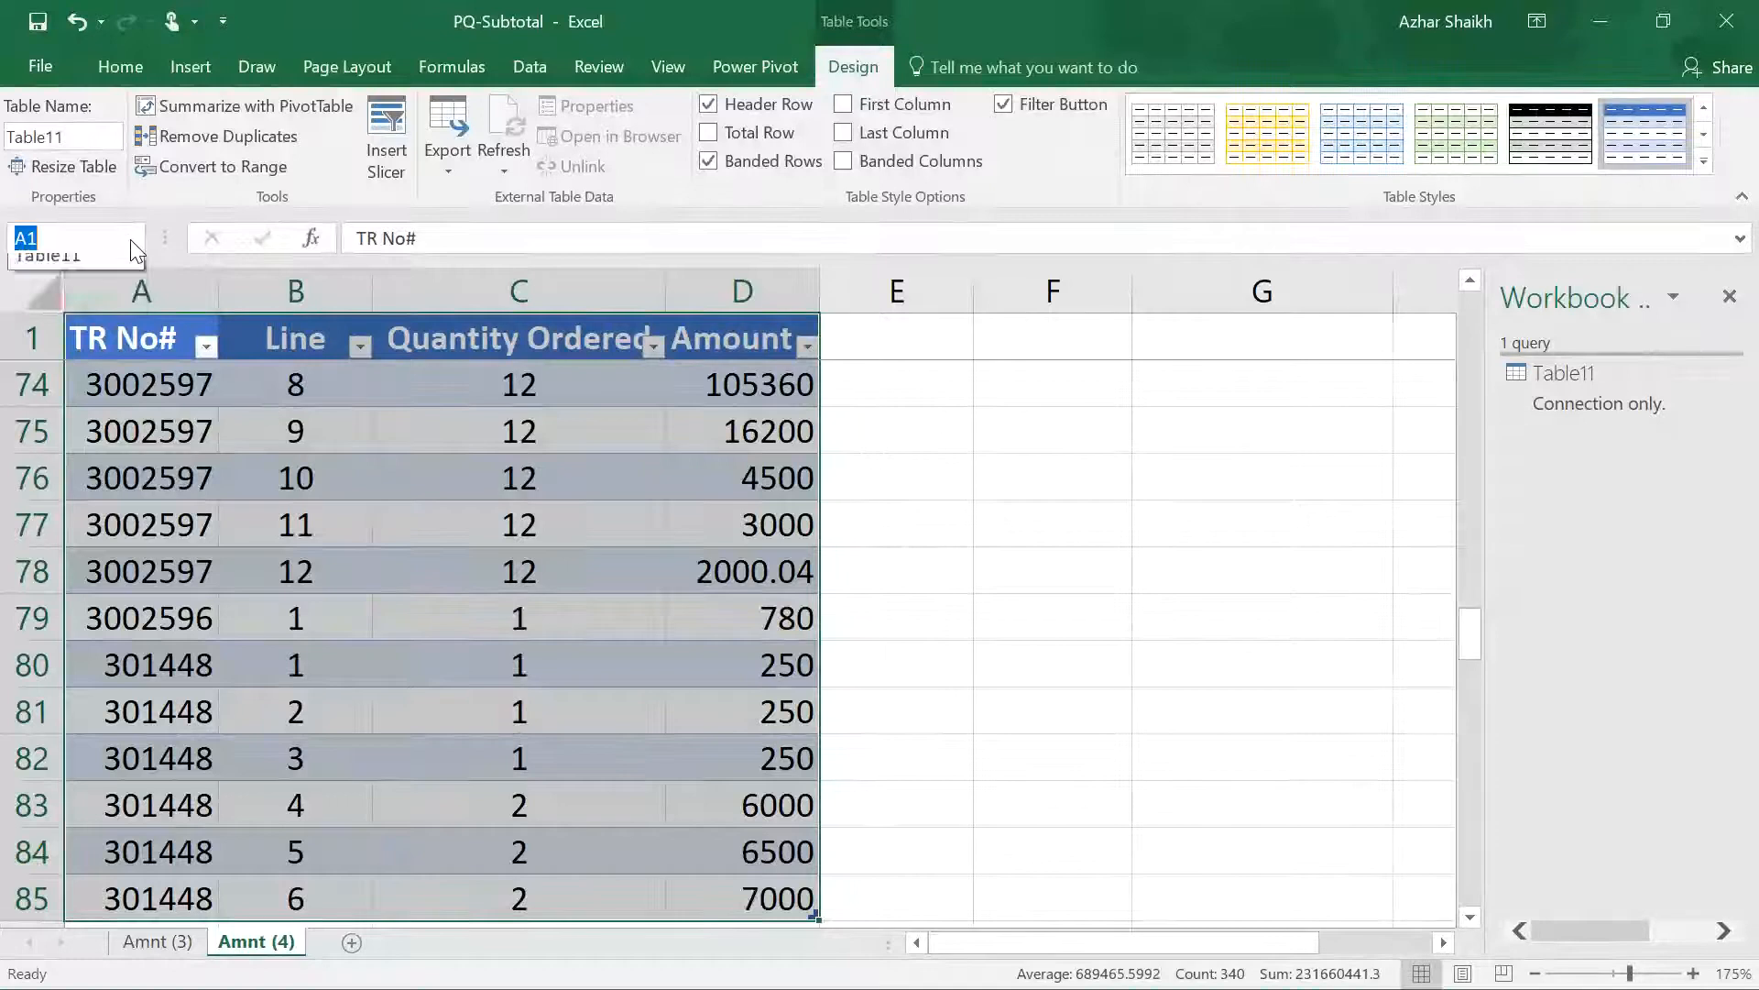
click(343, 460)
click(1625, 394)
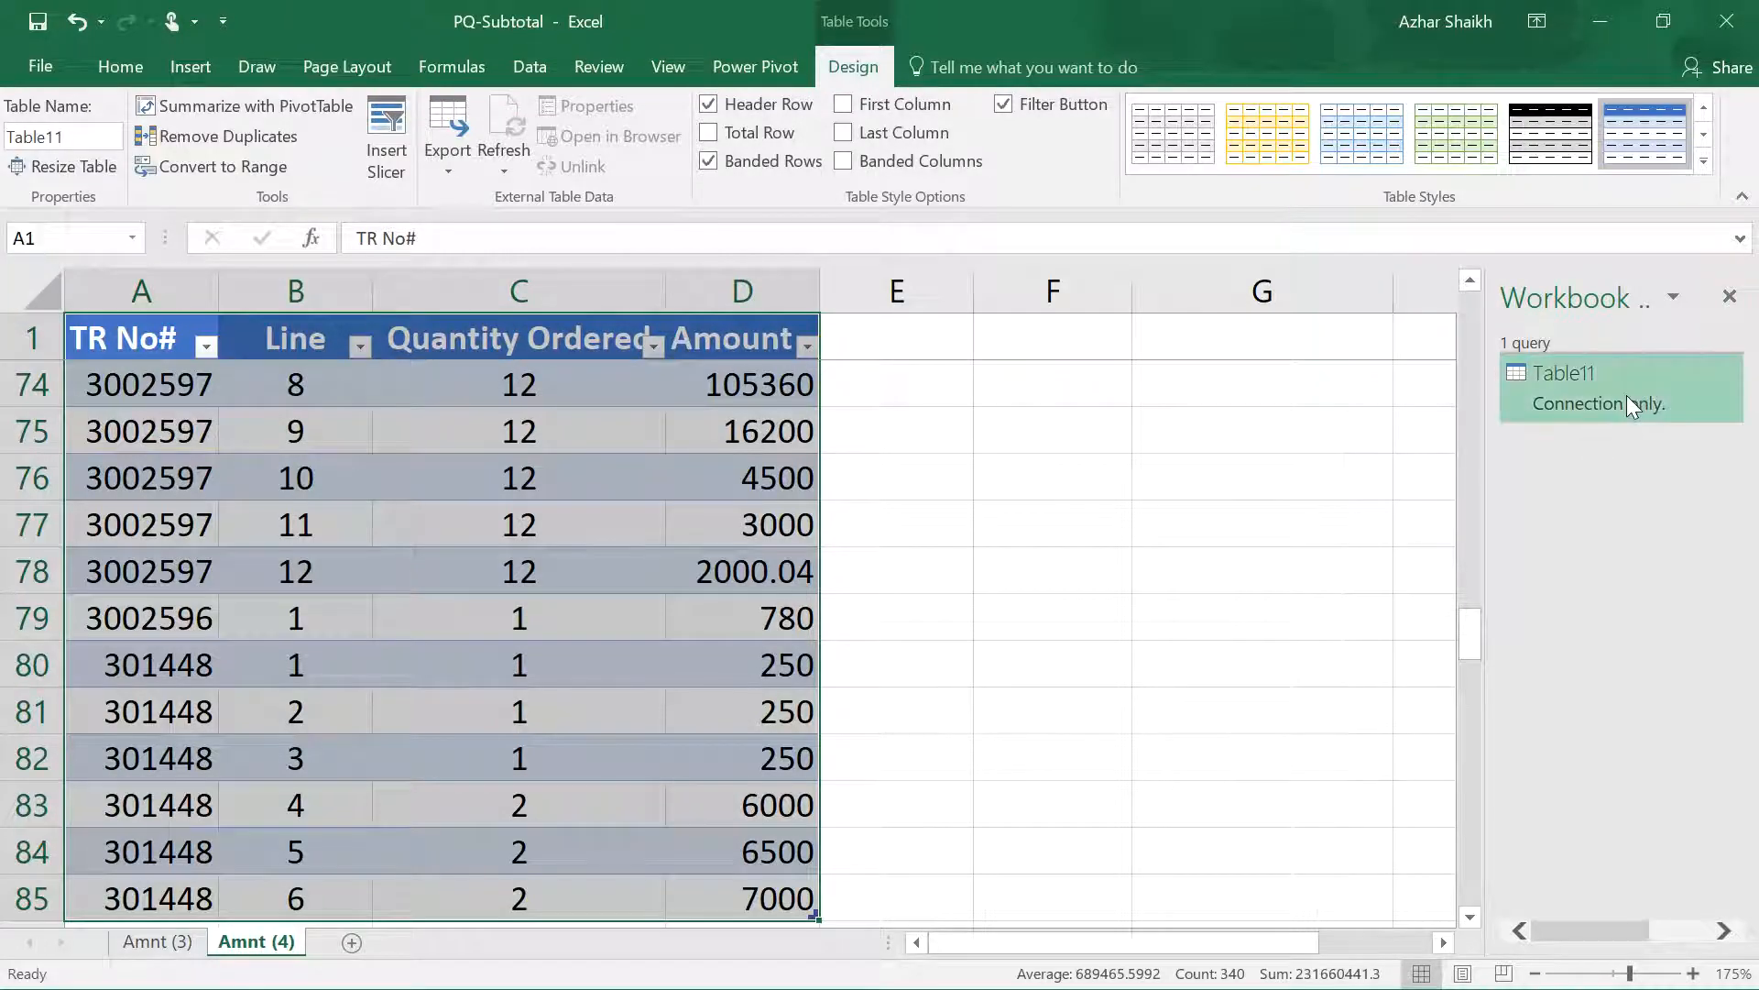
double_click(1626, 394)
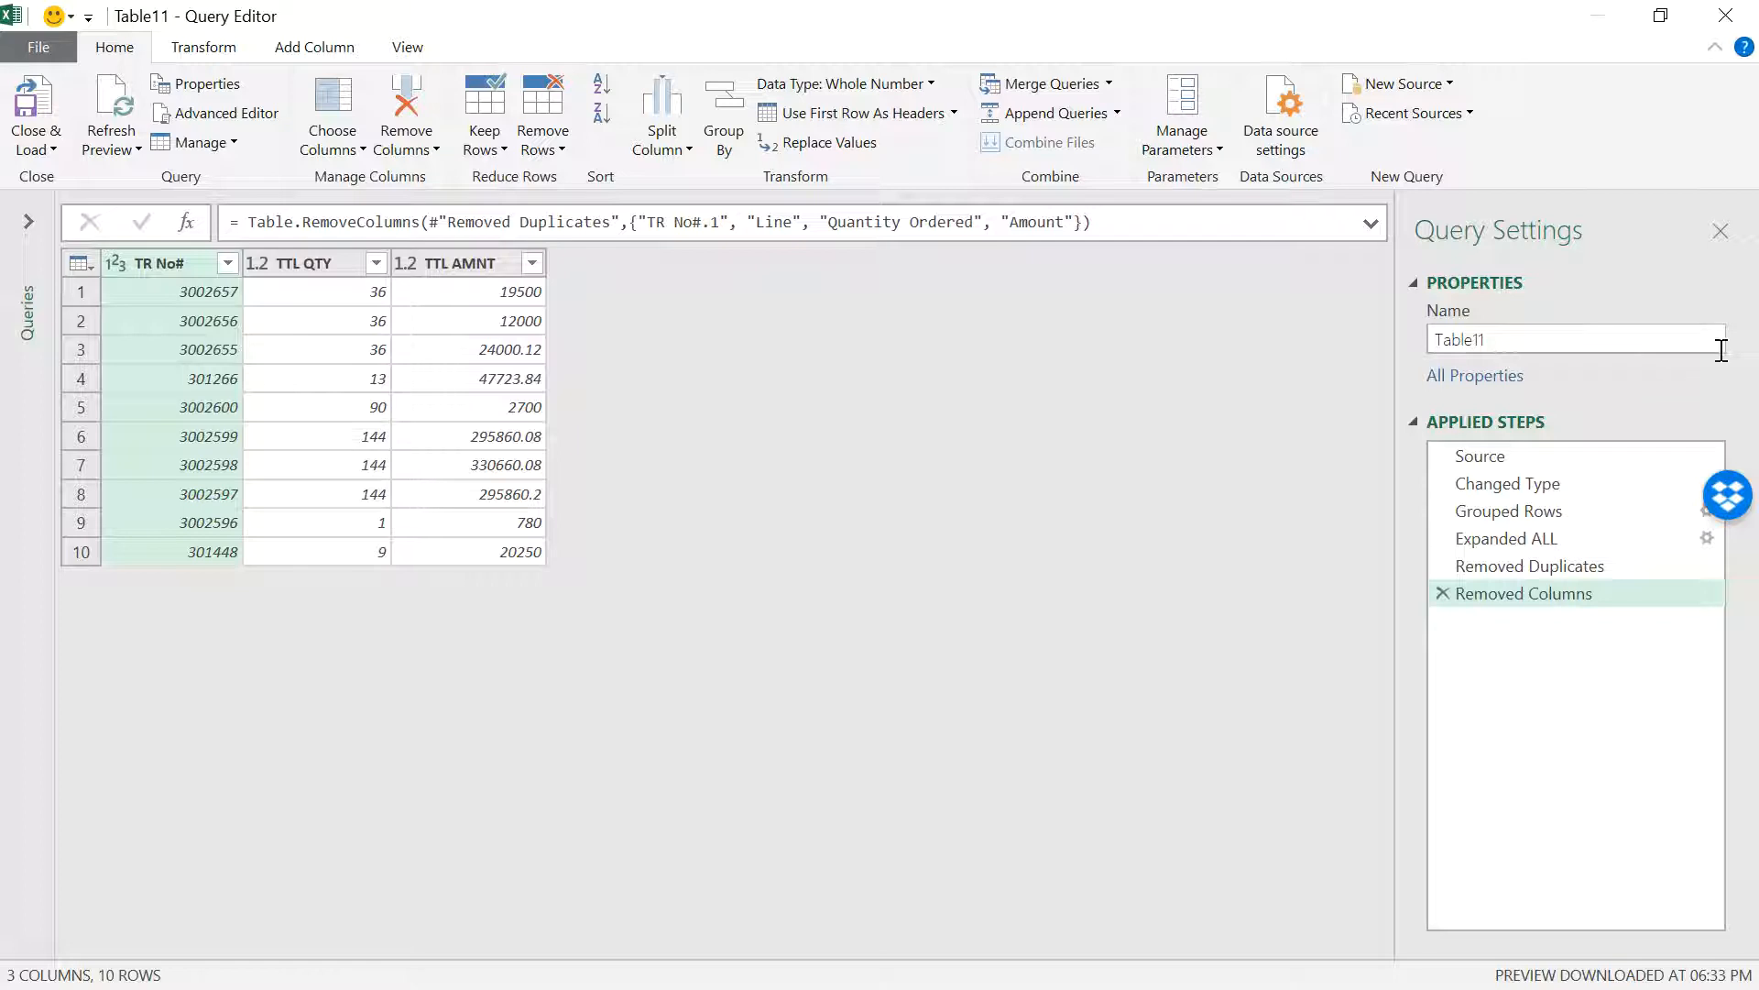
- Rename the Table11 query as Advn PQ, and close and load it back to the workbook
click(1722, 350)
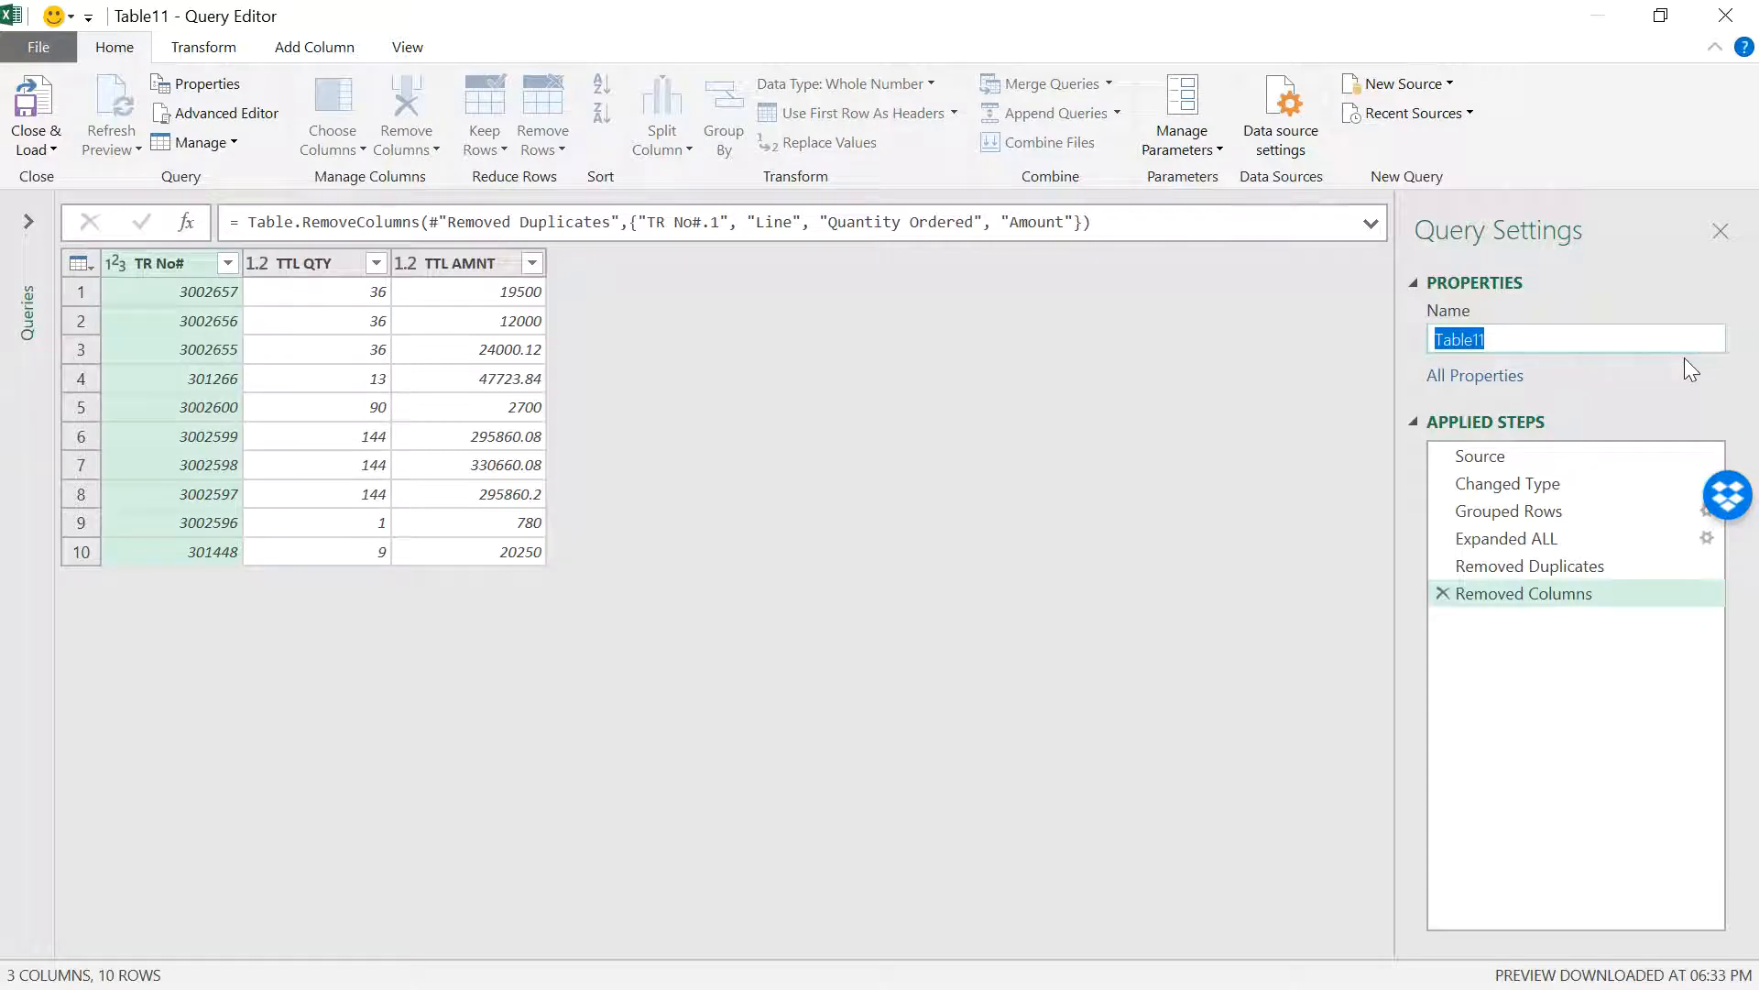
text(A)
key(BackSpace)
text(Advn)
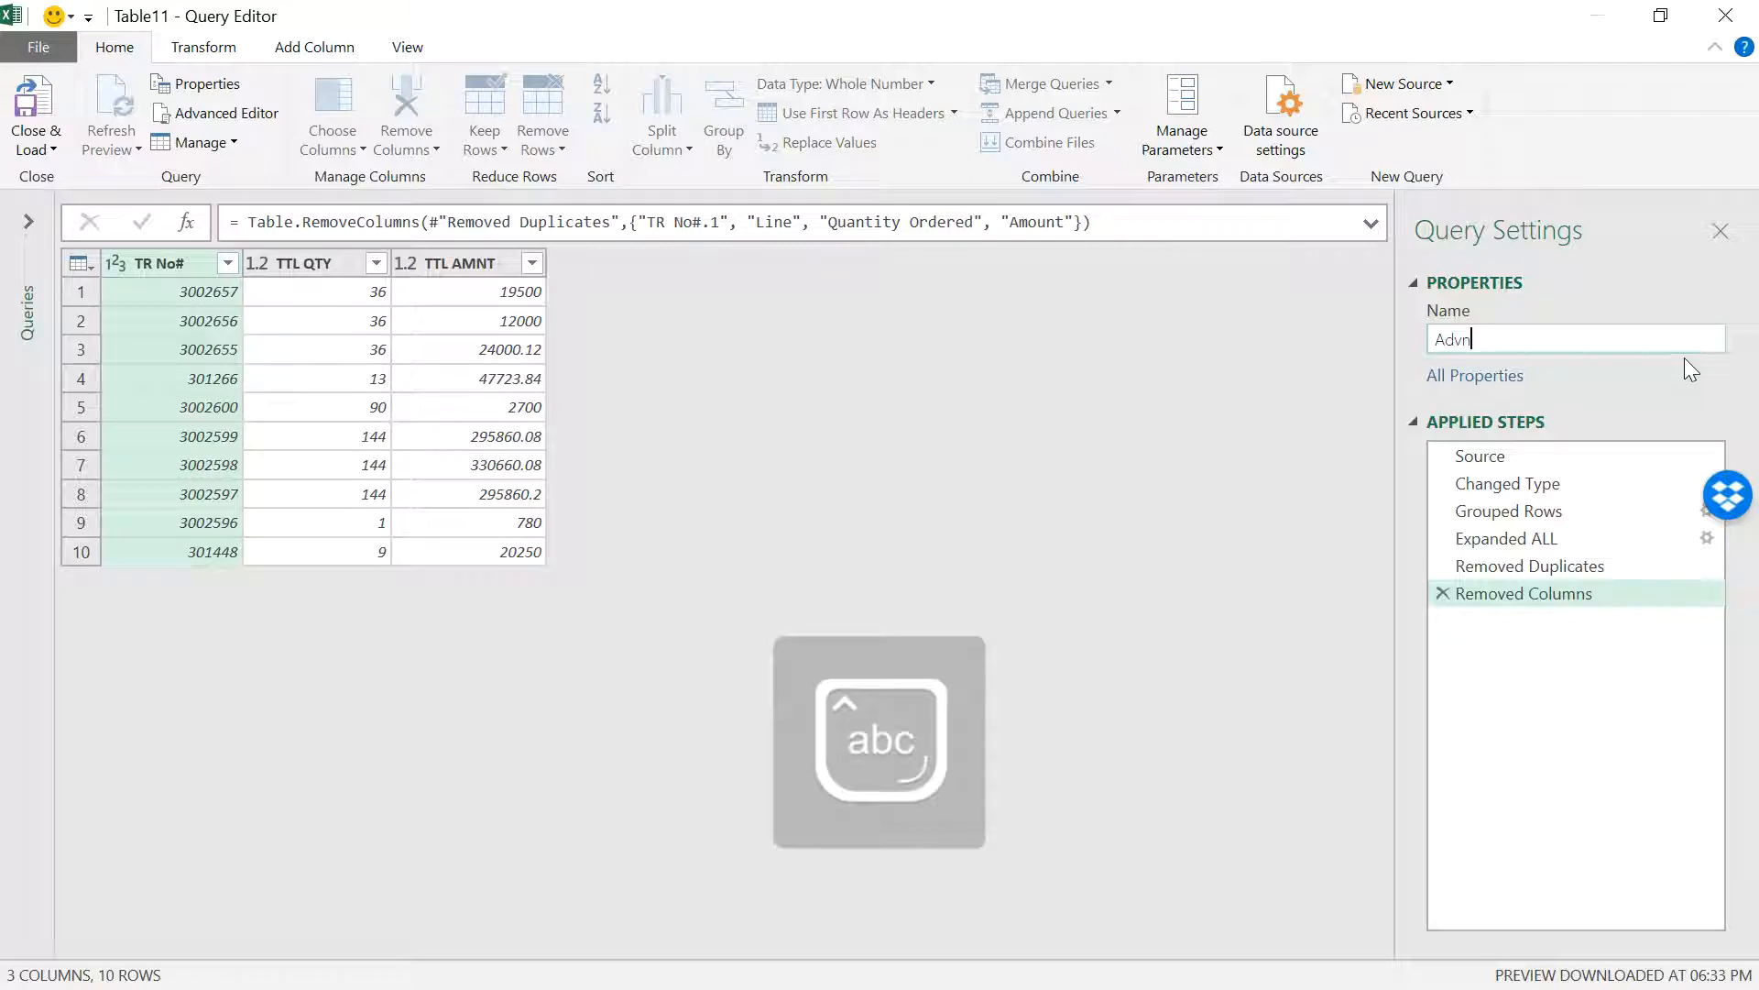
text( P)
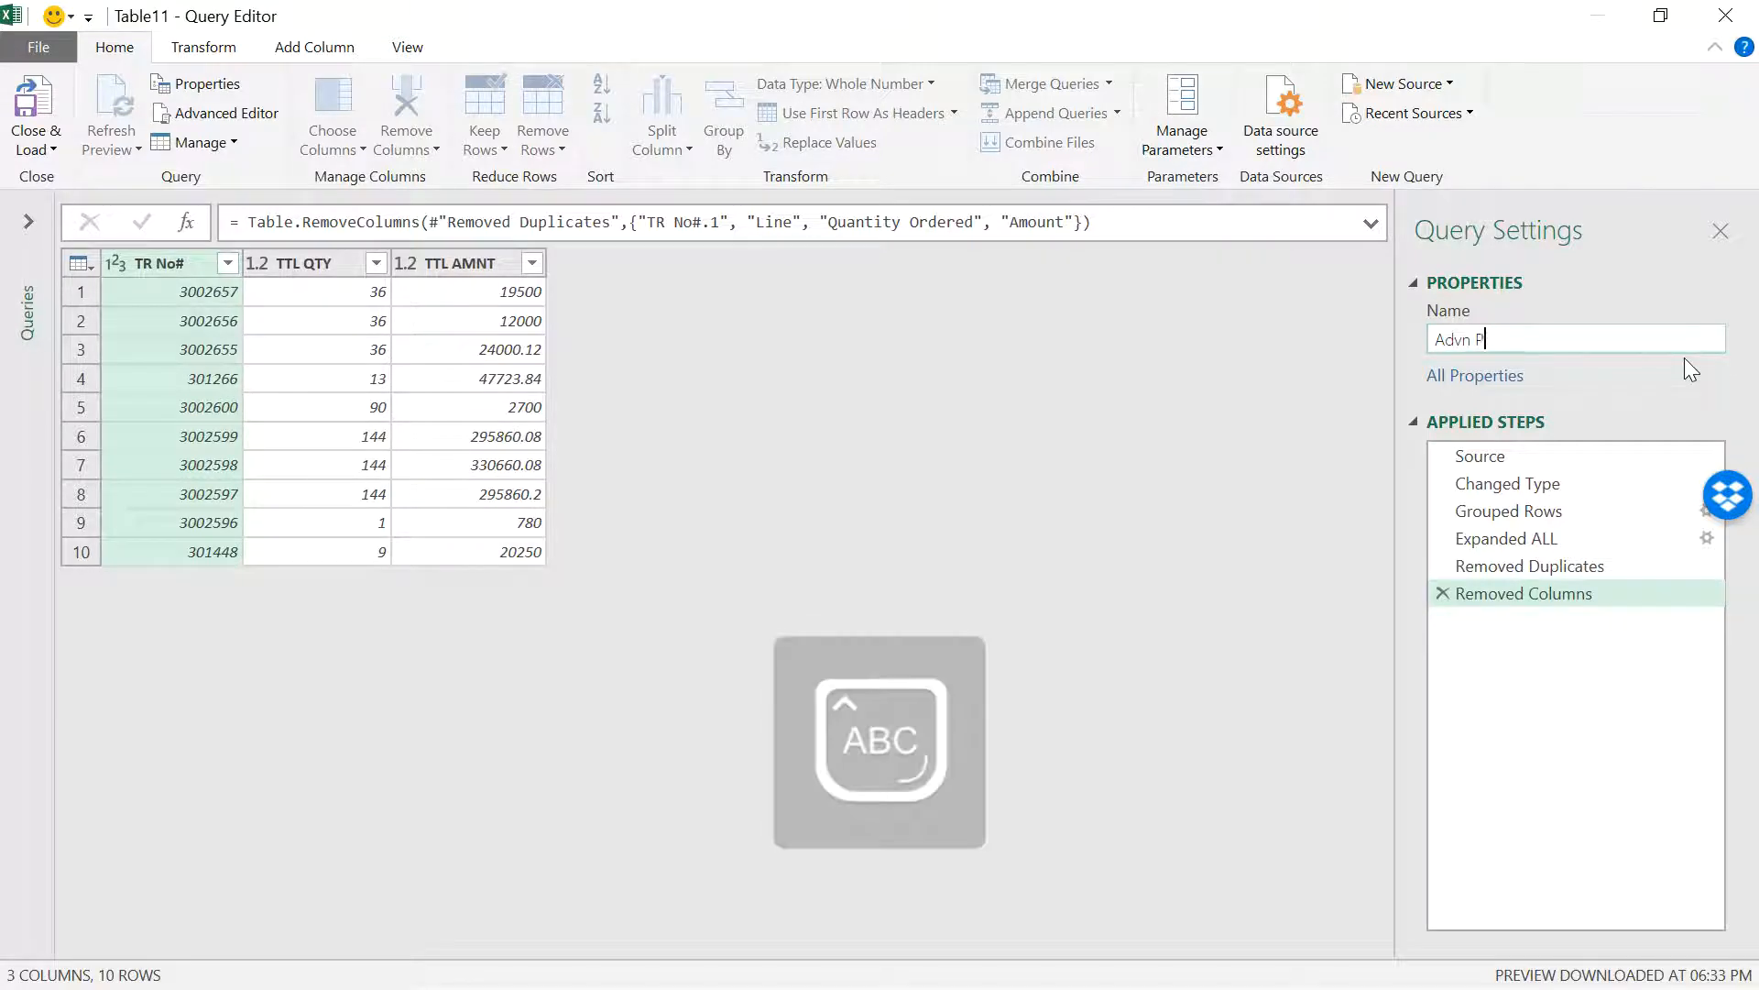
text(Q)
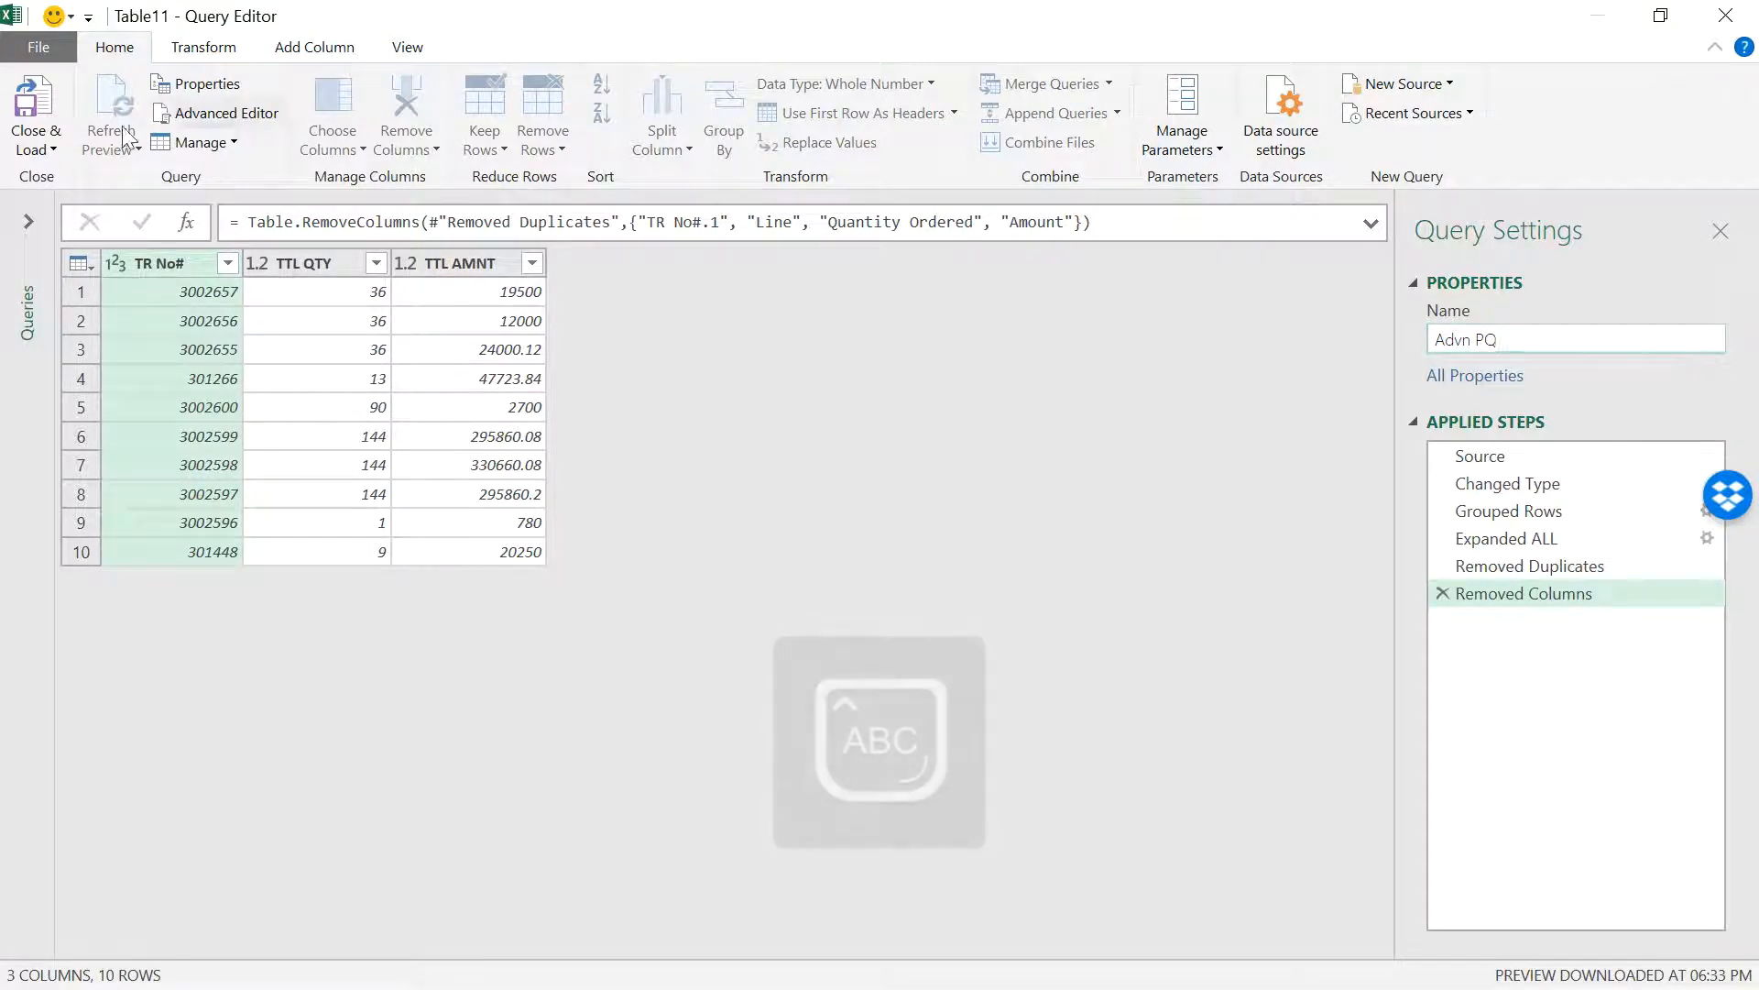
click(41, 149)
click(110, 174)
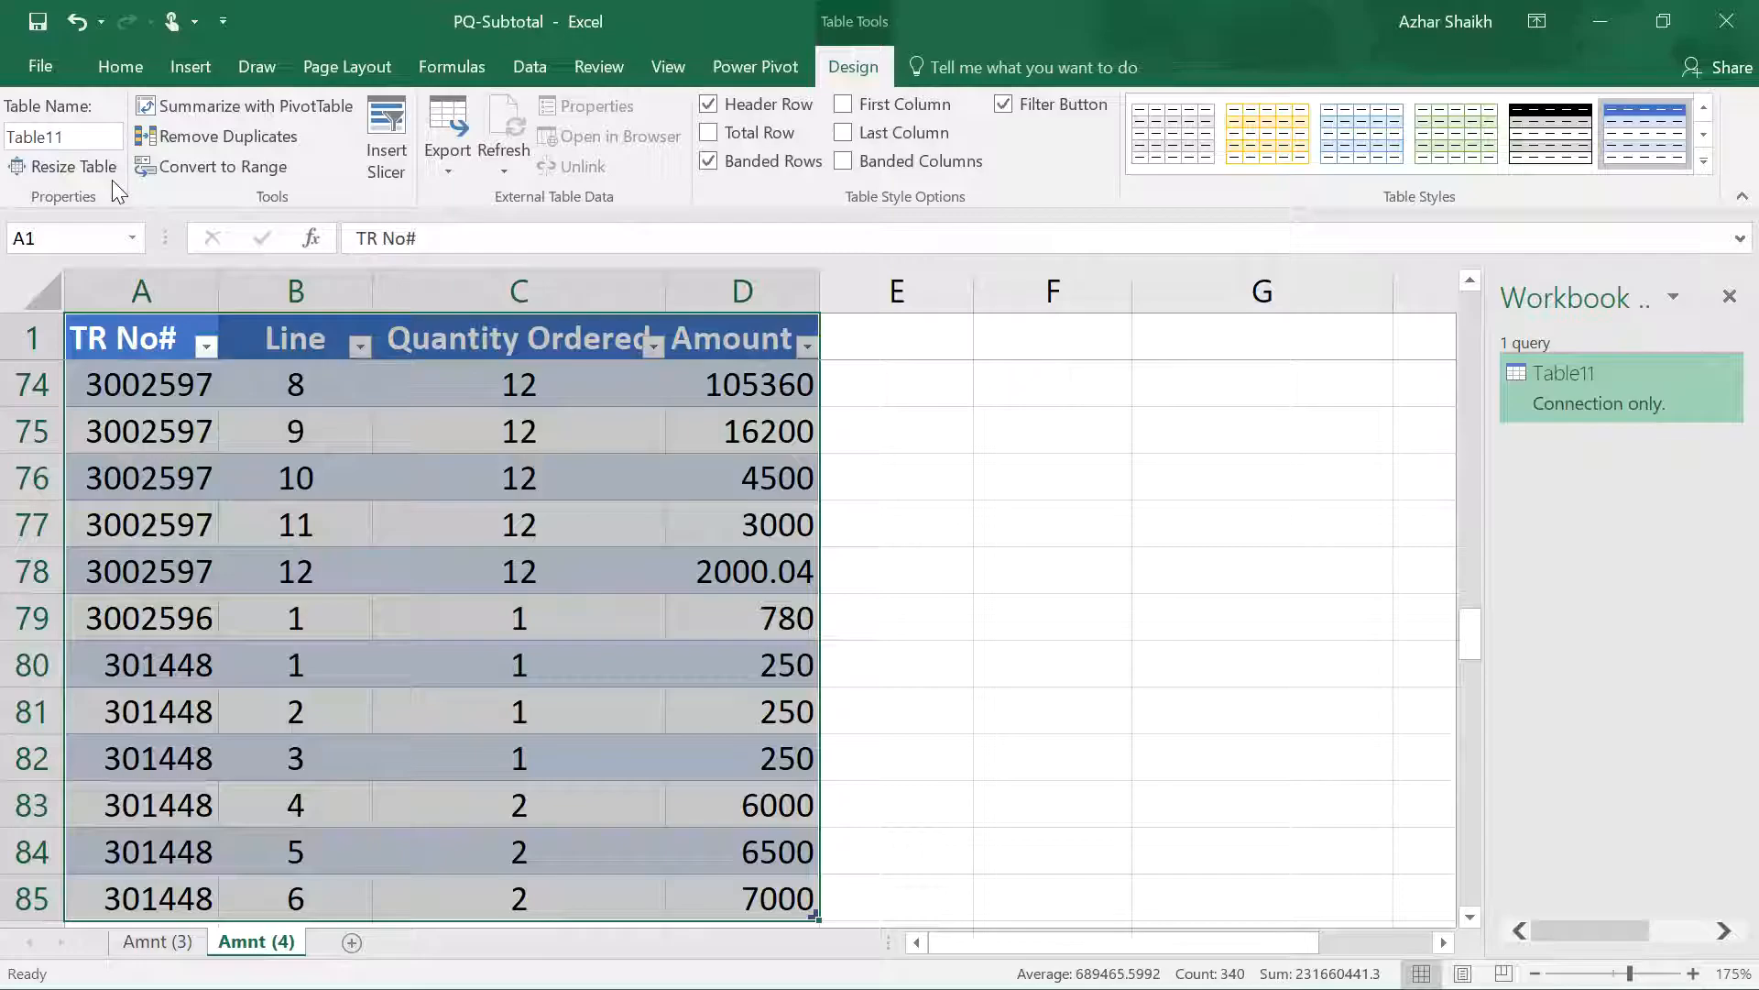
- Collapse the Amnt (3) outline to the subtotal level for comparison with the Advn PQ query preview, and return to Amnt (4)
mouse_move(1622, 415)
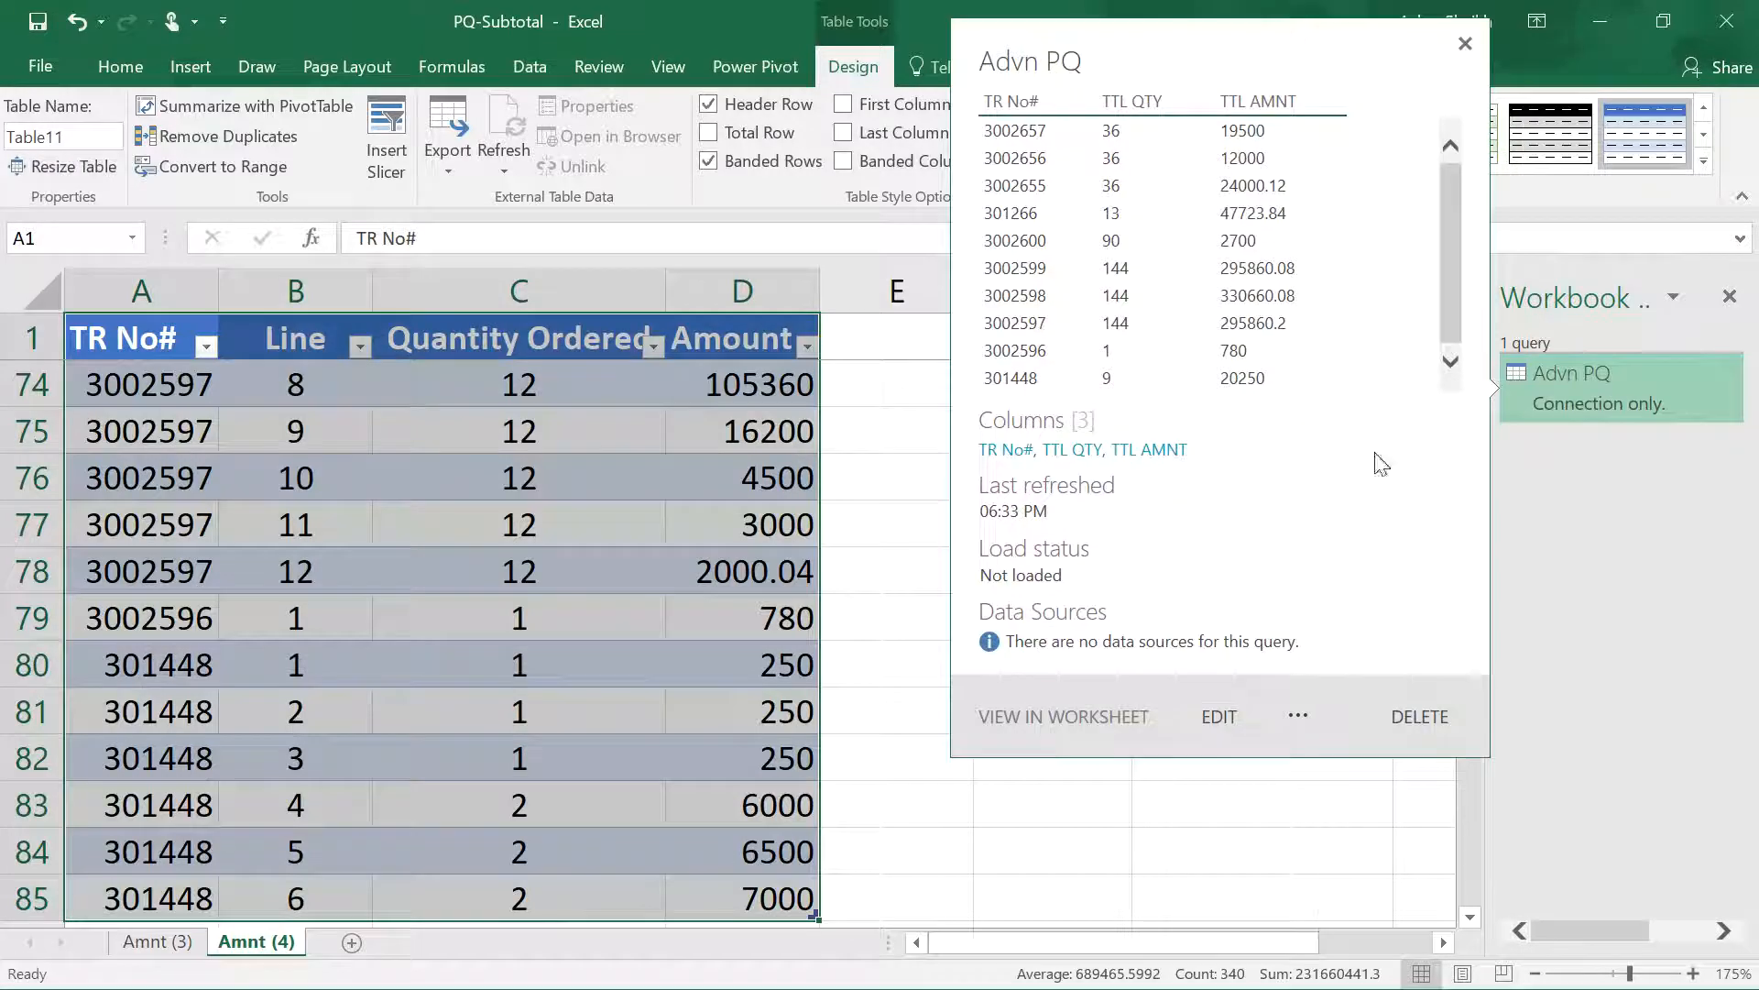
click(999, 855)
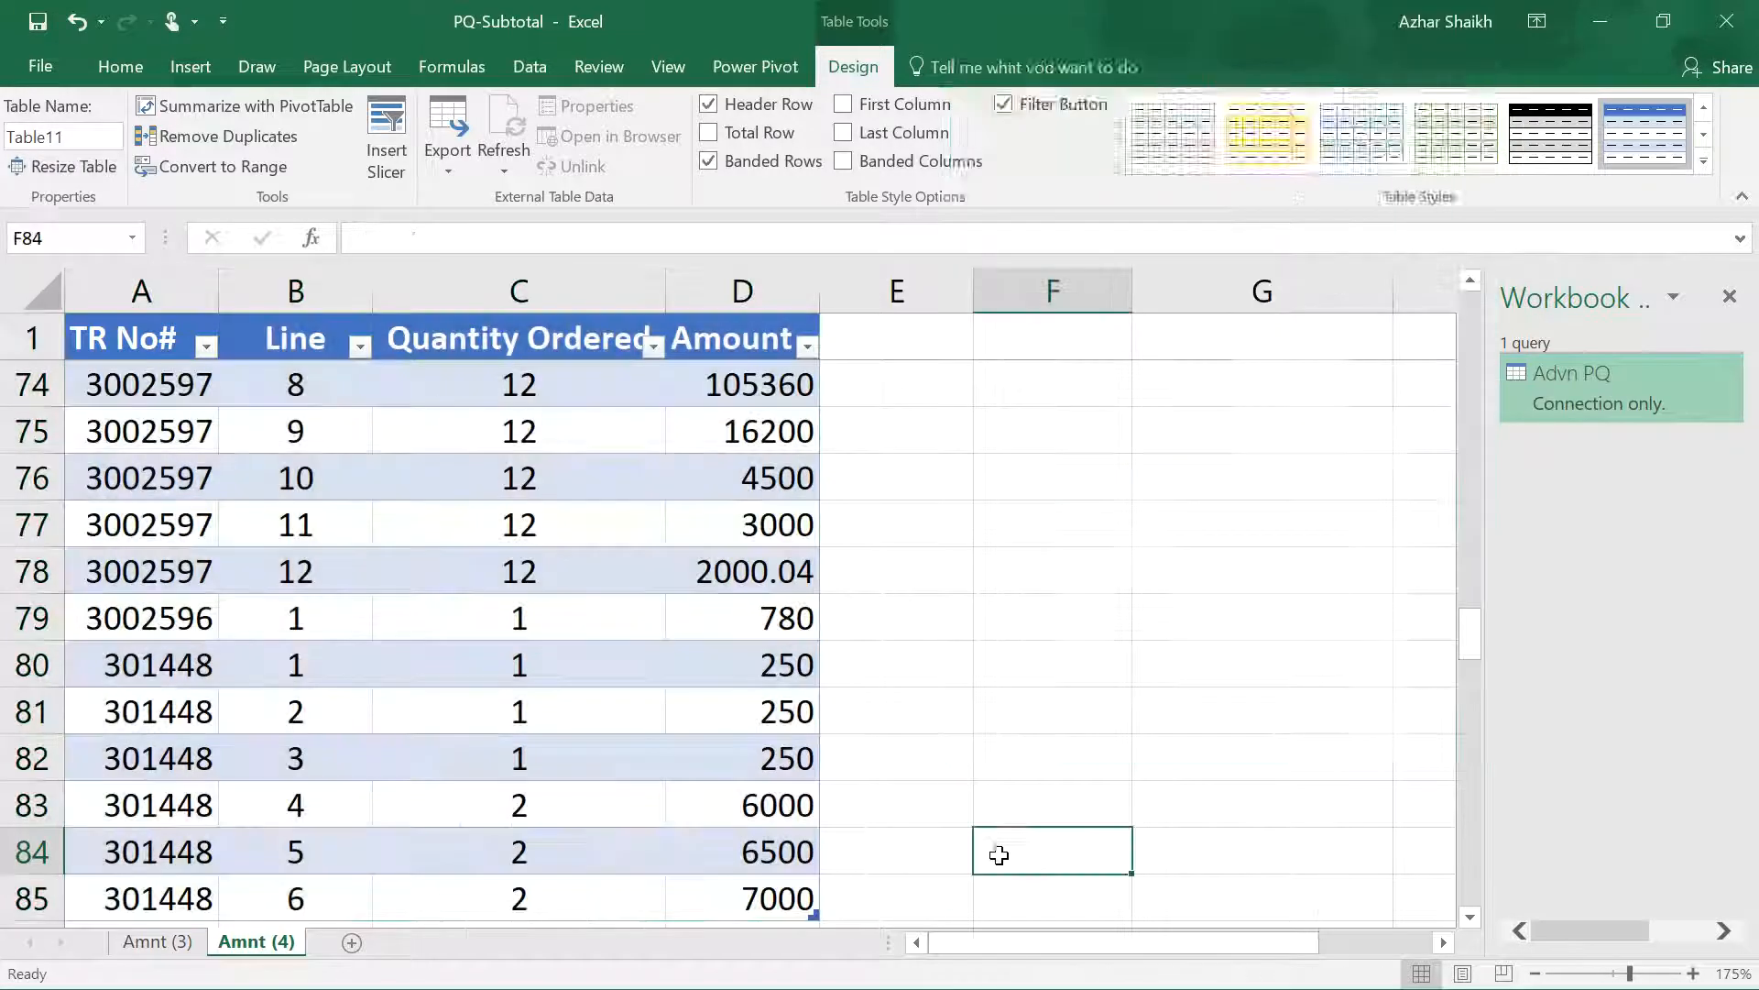
click(169, 944)
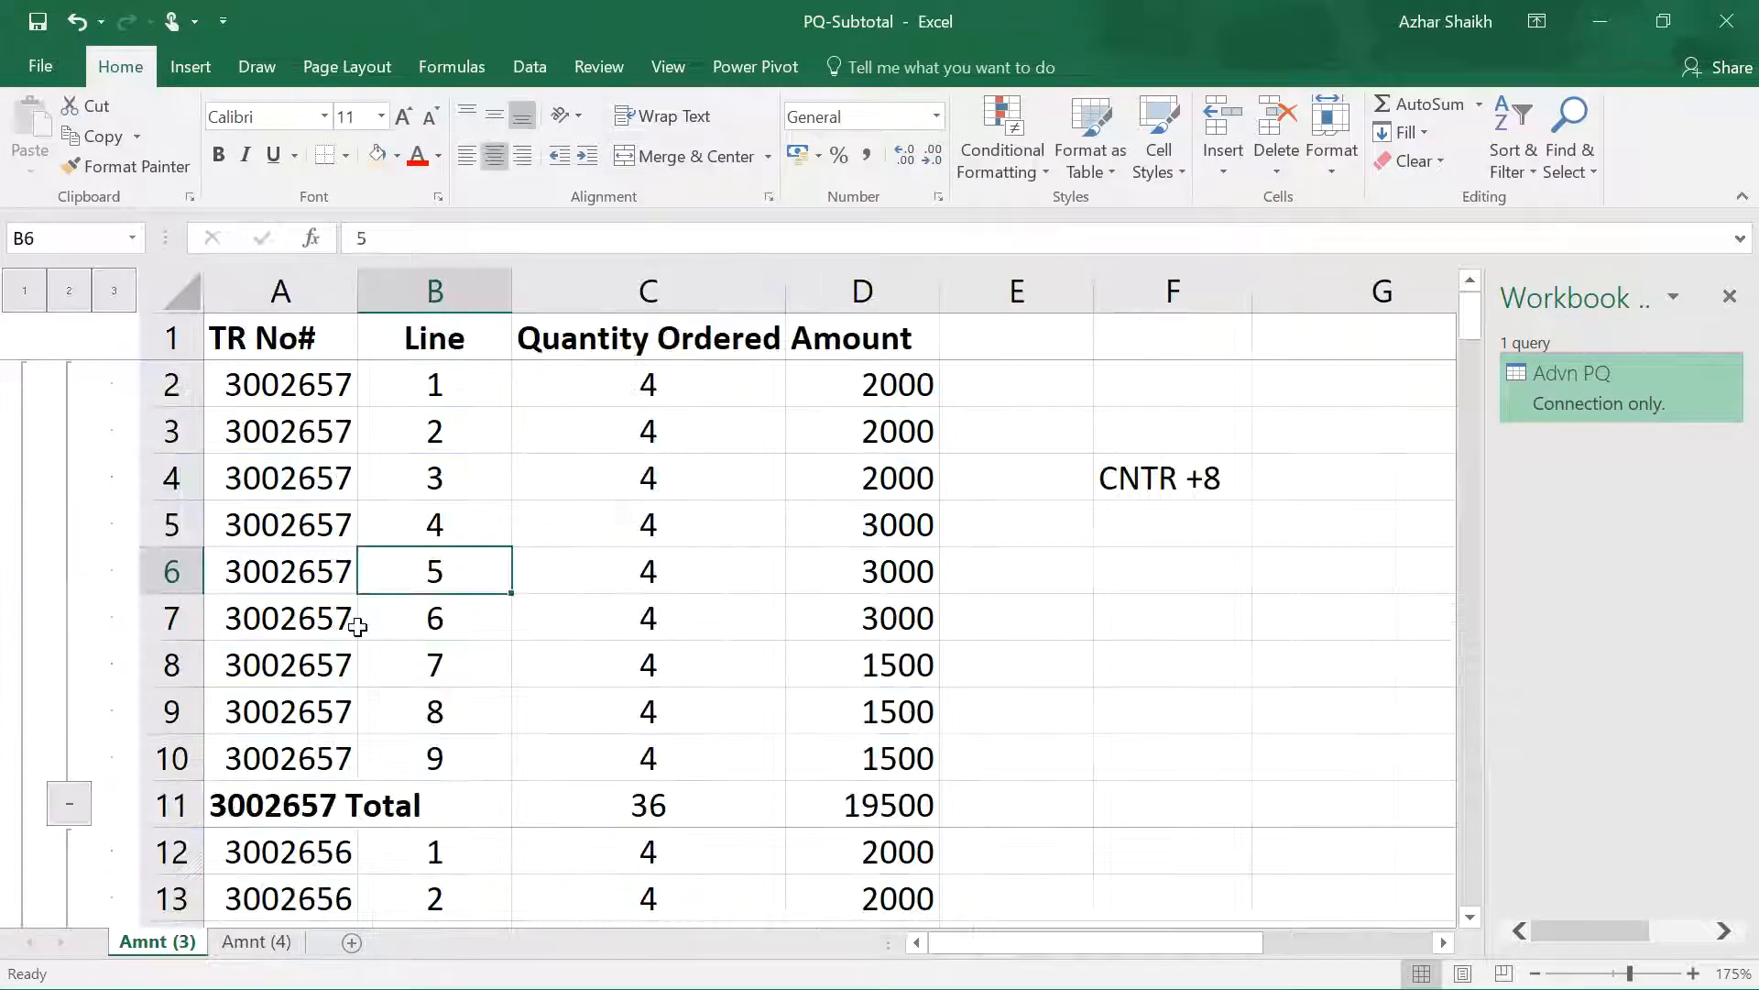
click(69, 292)
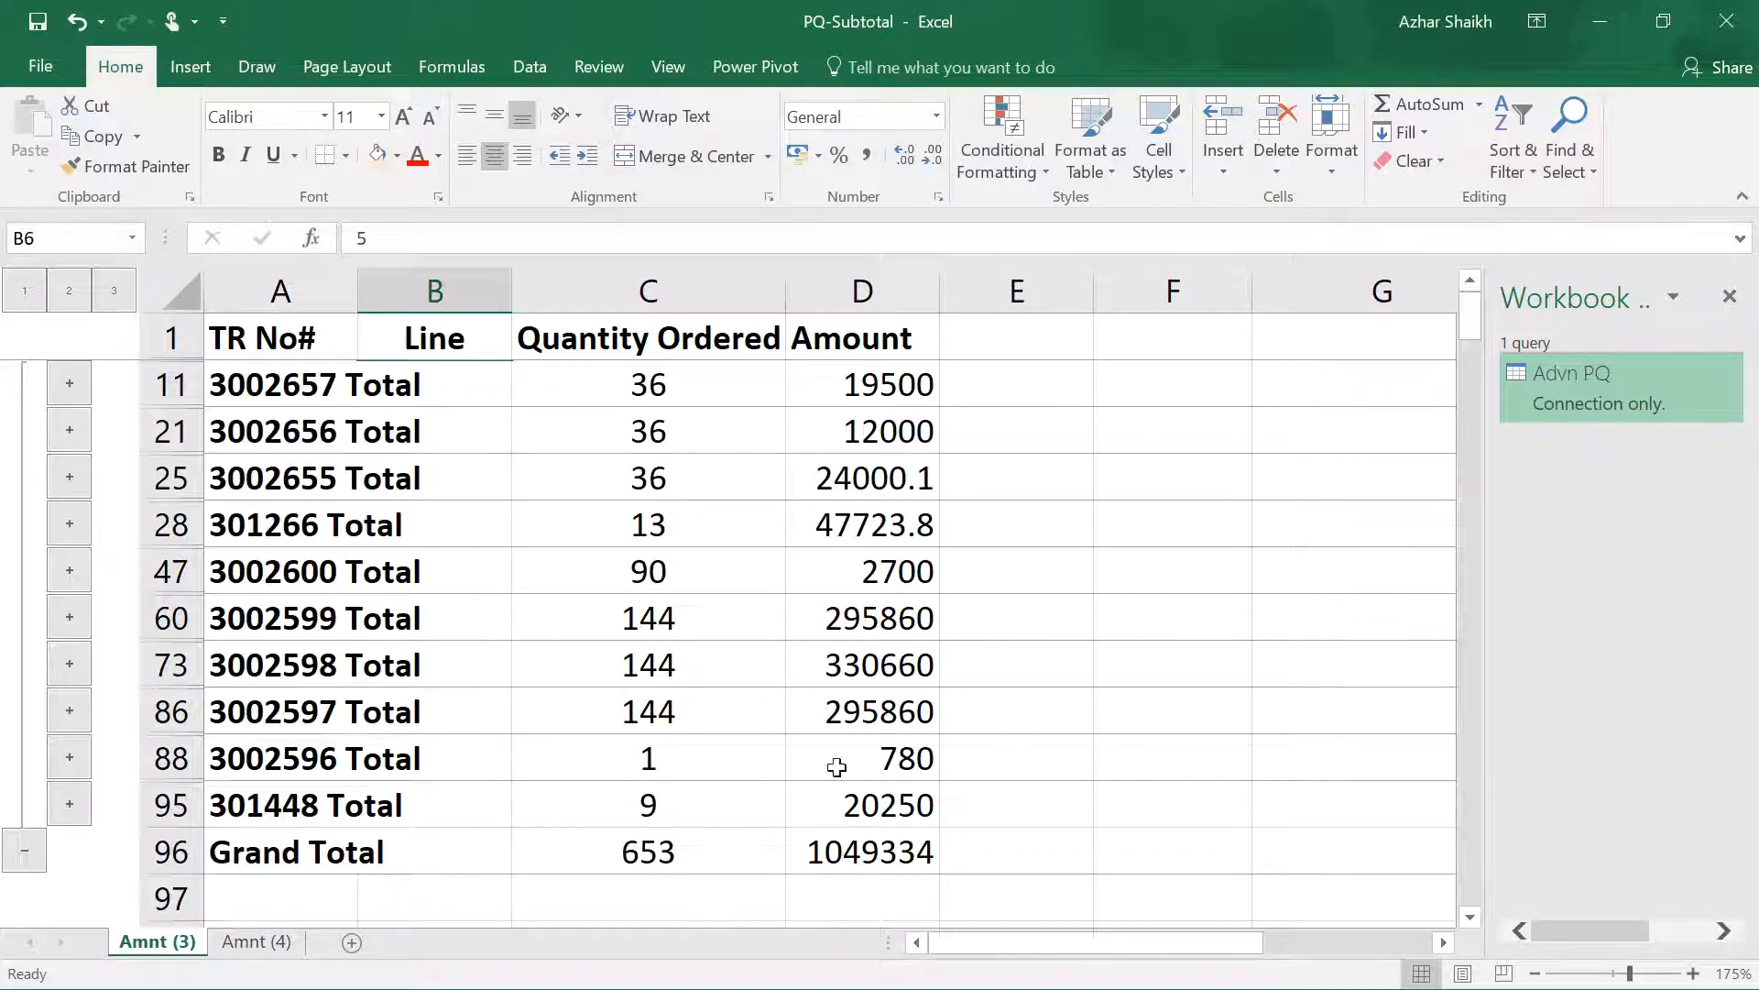
click(256, 942)
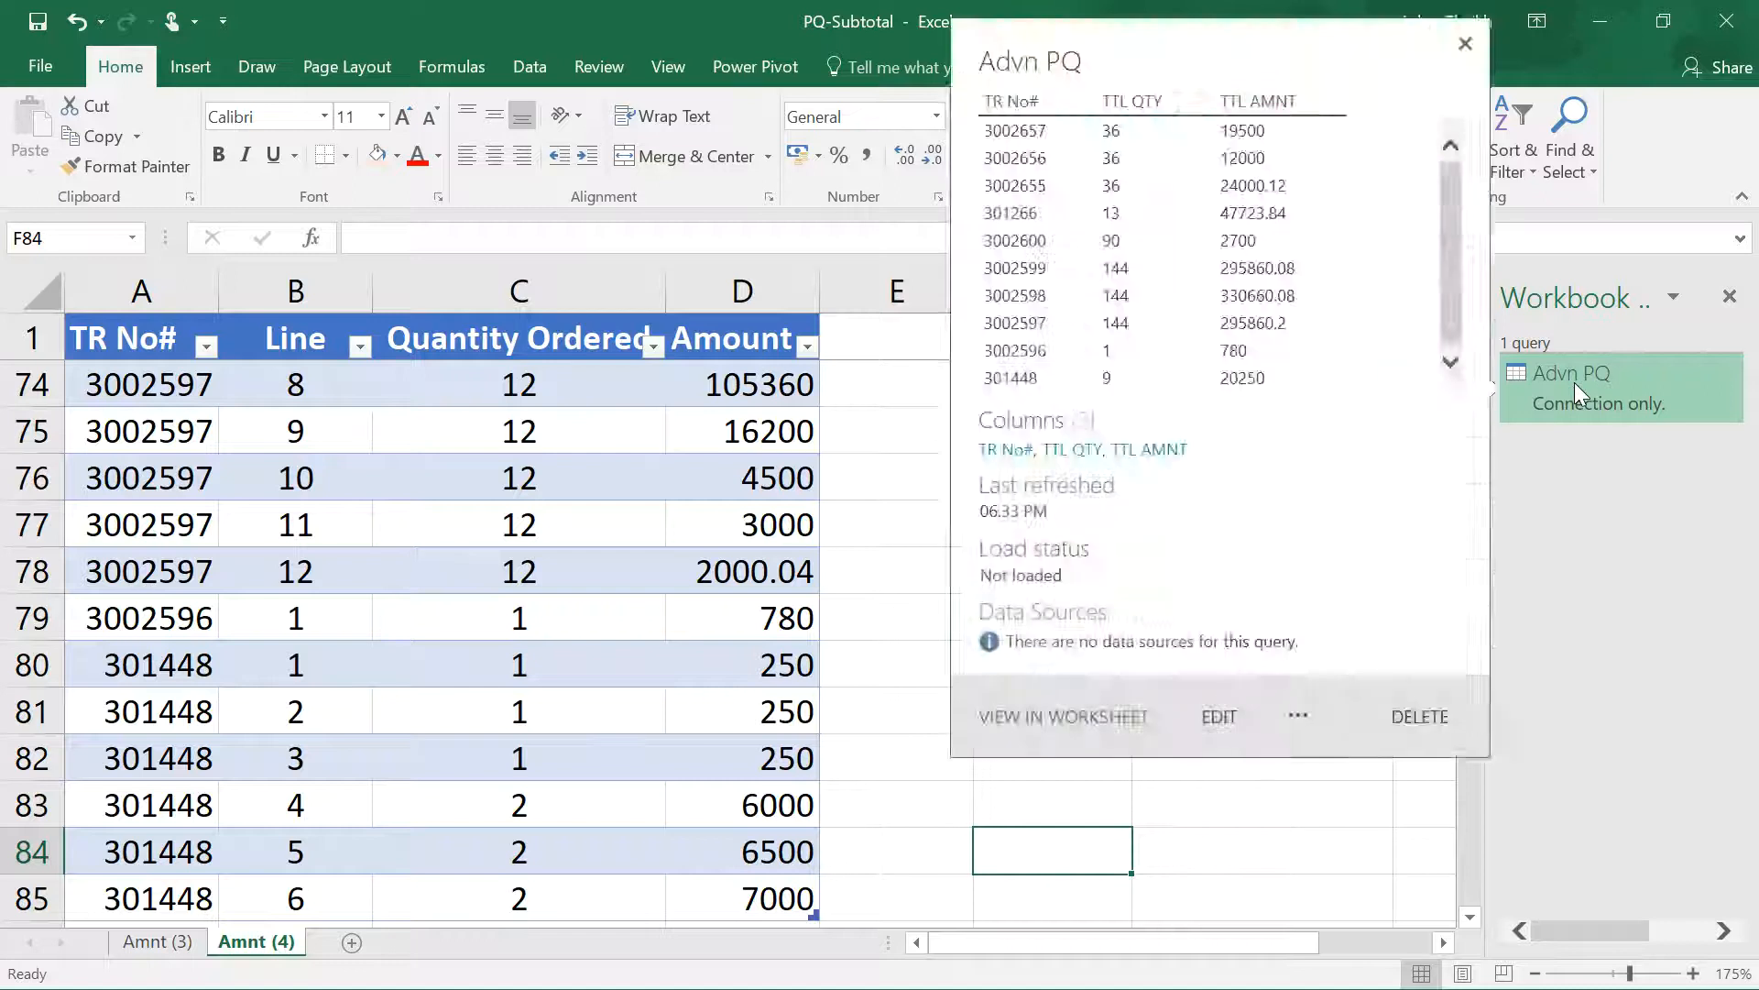
- Reopen the Advn PQ query, copy its entire table, and close the editor back to the workbook
double_click(1574, 382)
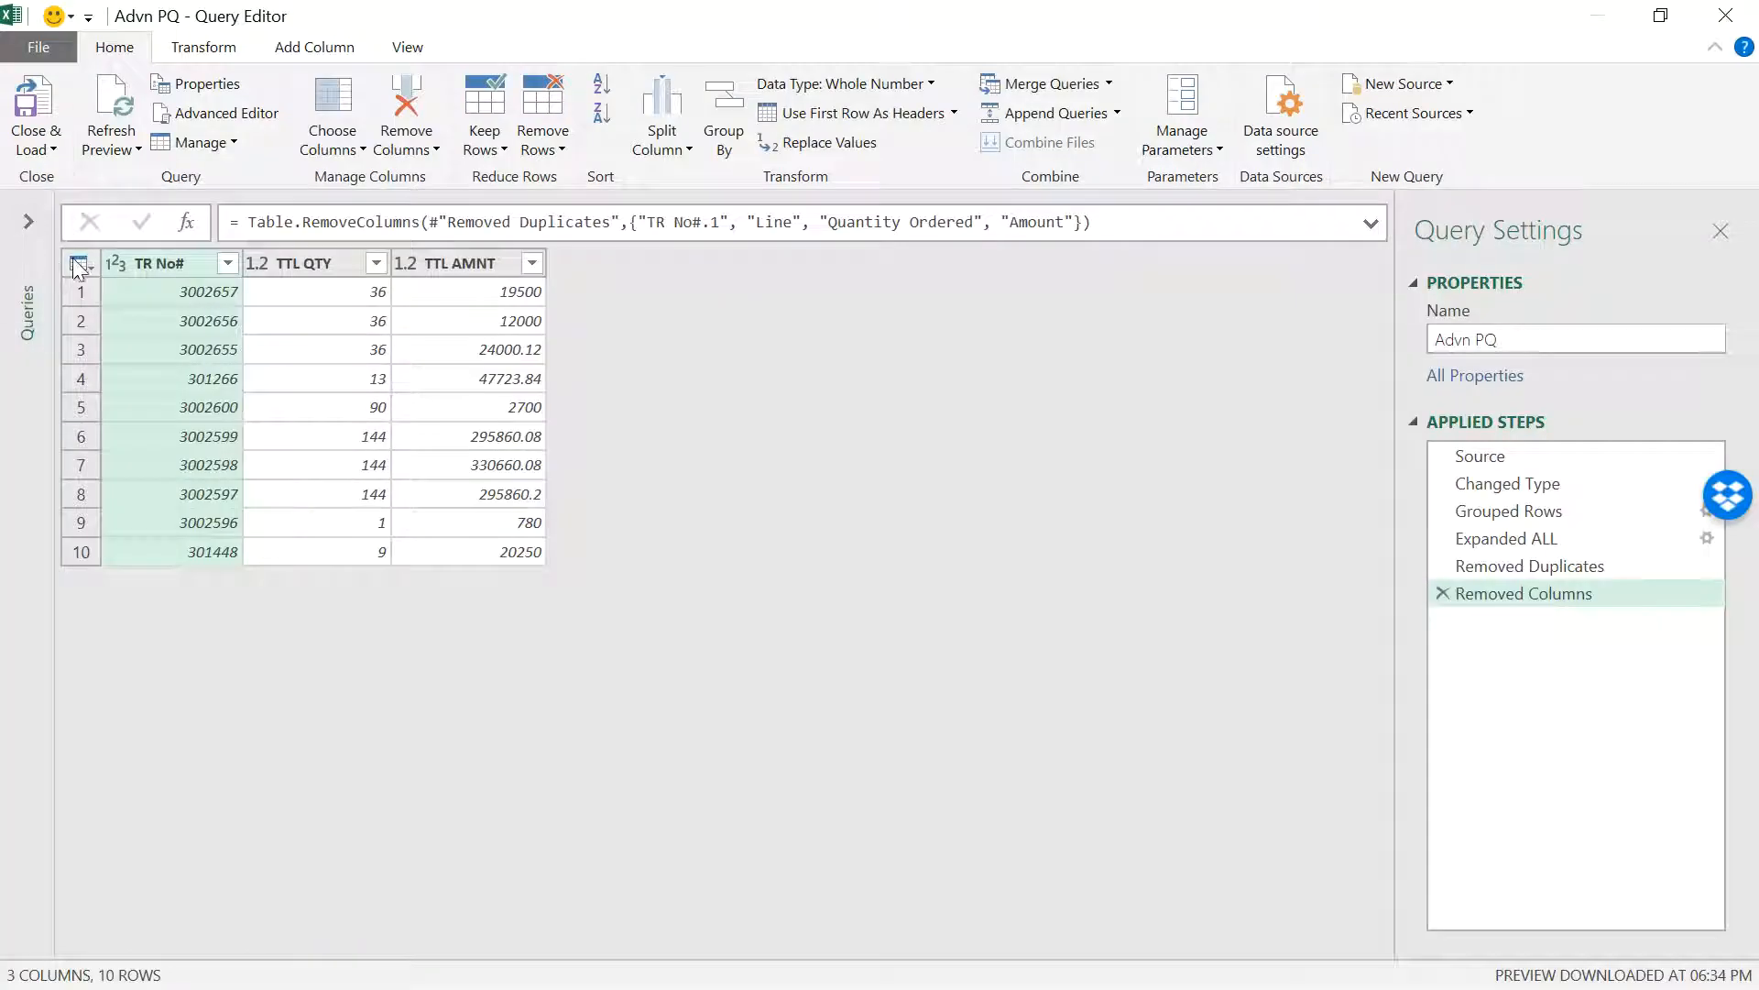
click(78, 265)
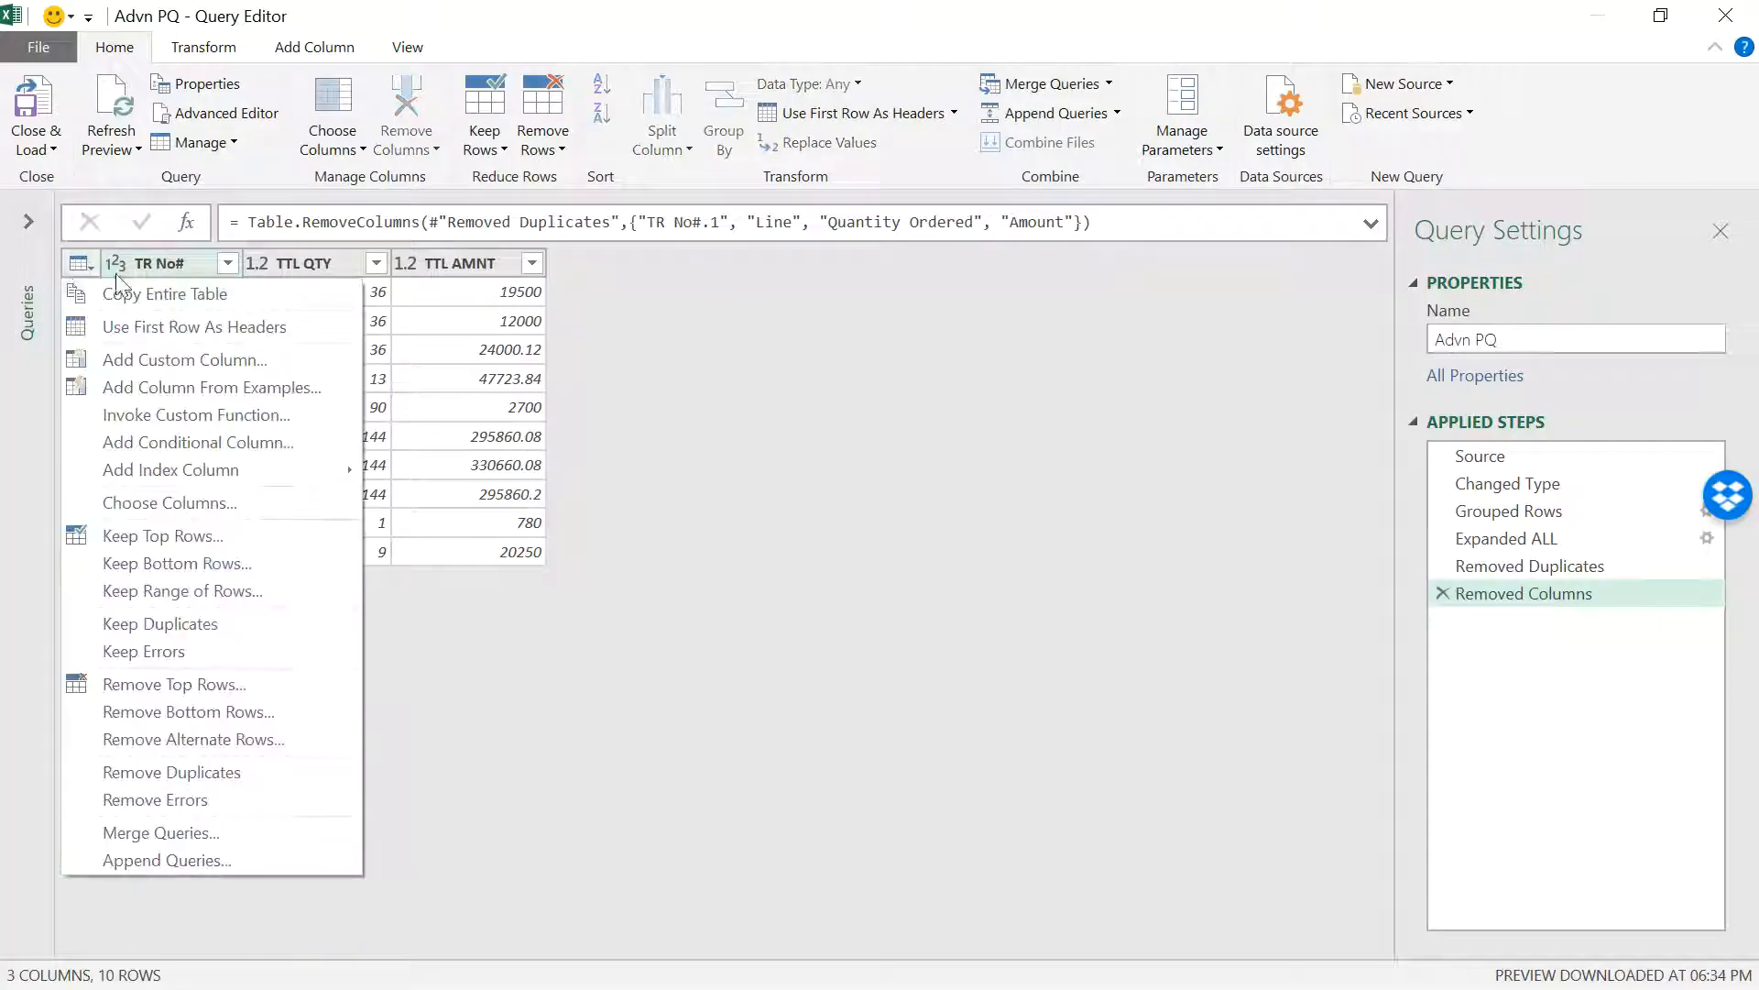
click(118, 291)
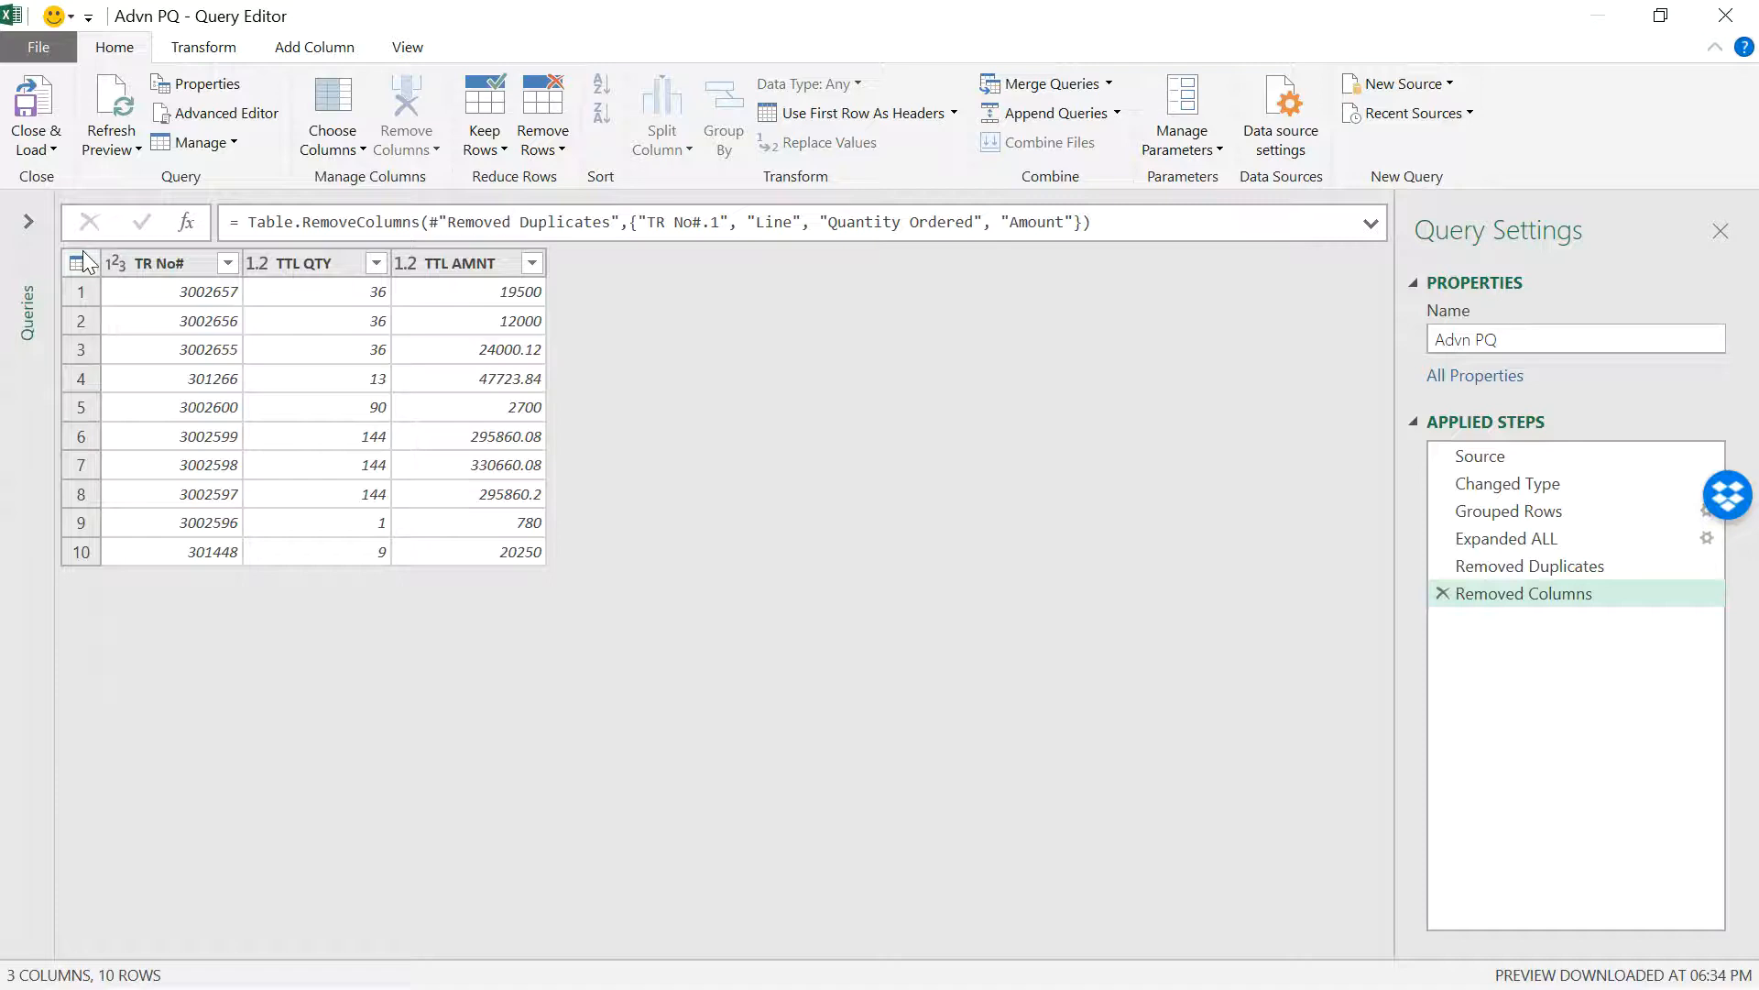
click(77, 265)
click(136, 291)
click(92, 263)
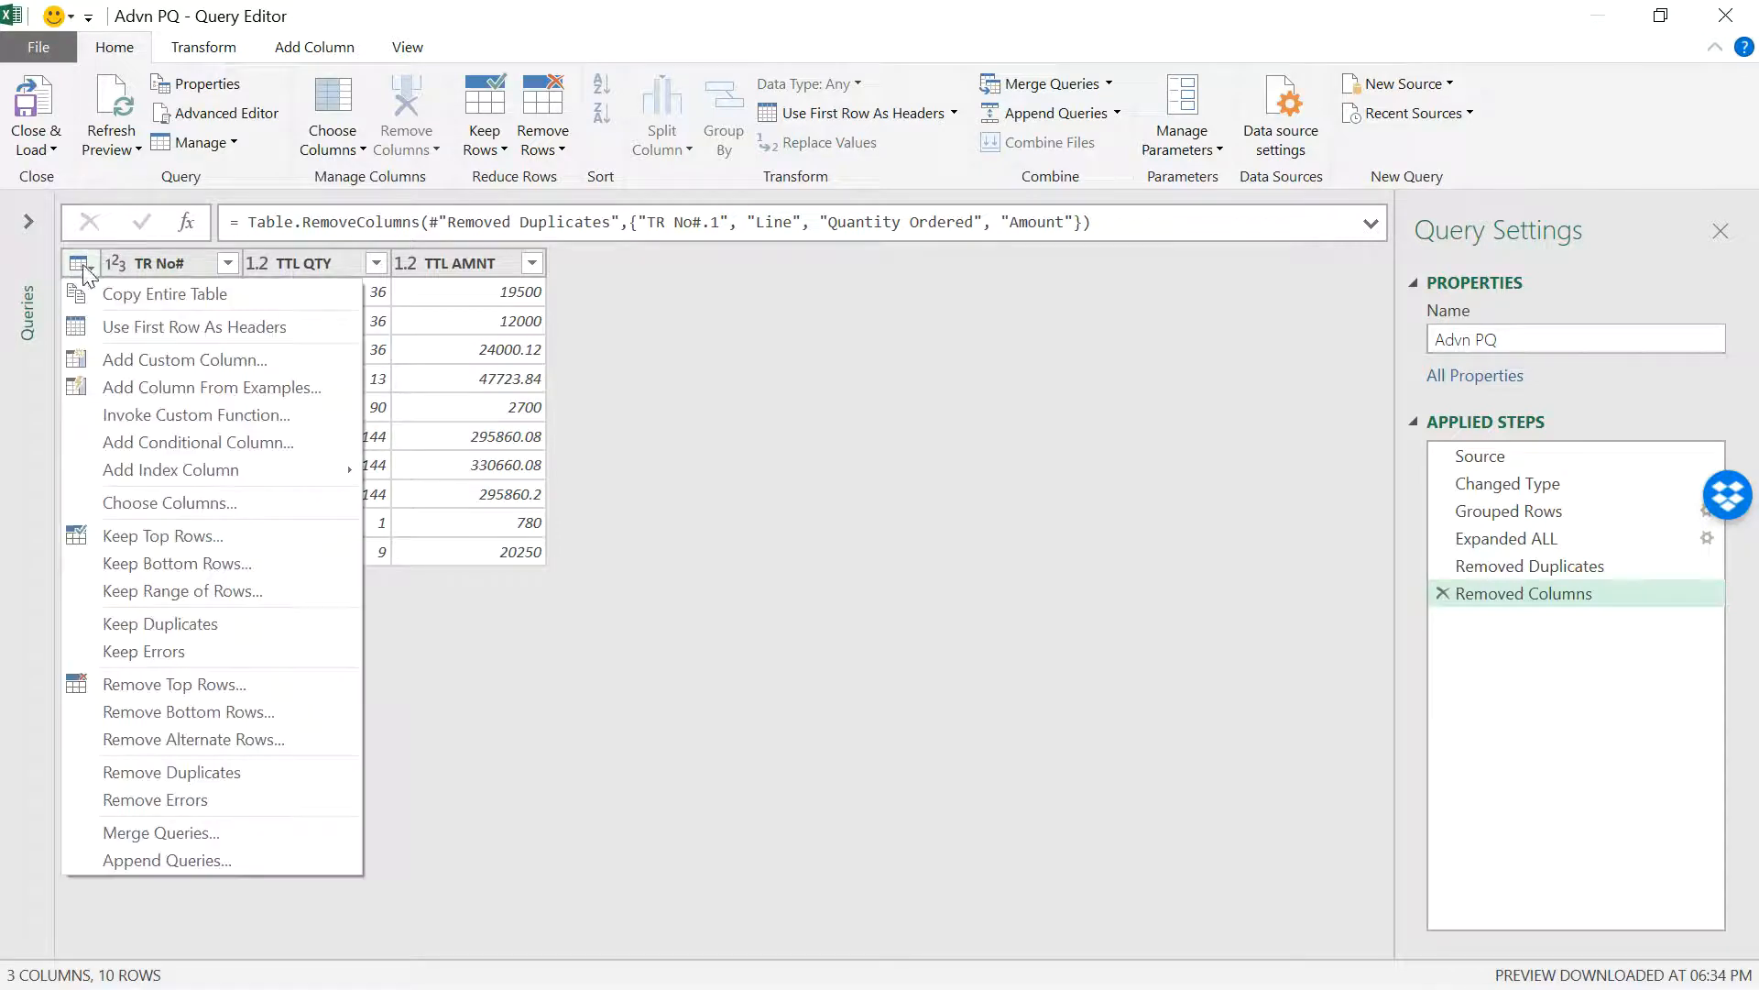
click(40, 147)
click(97, 176)
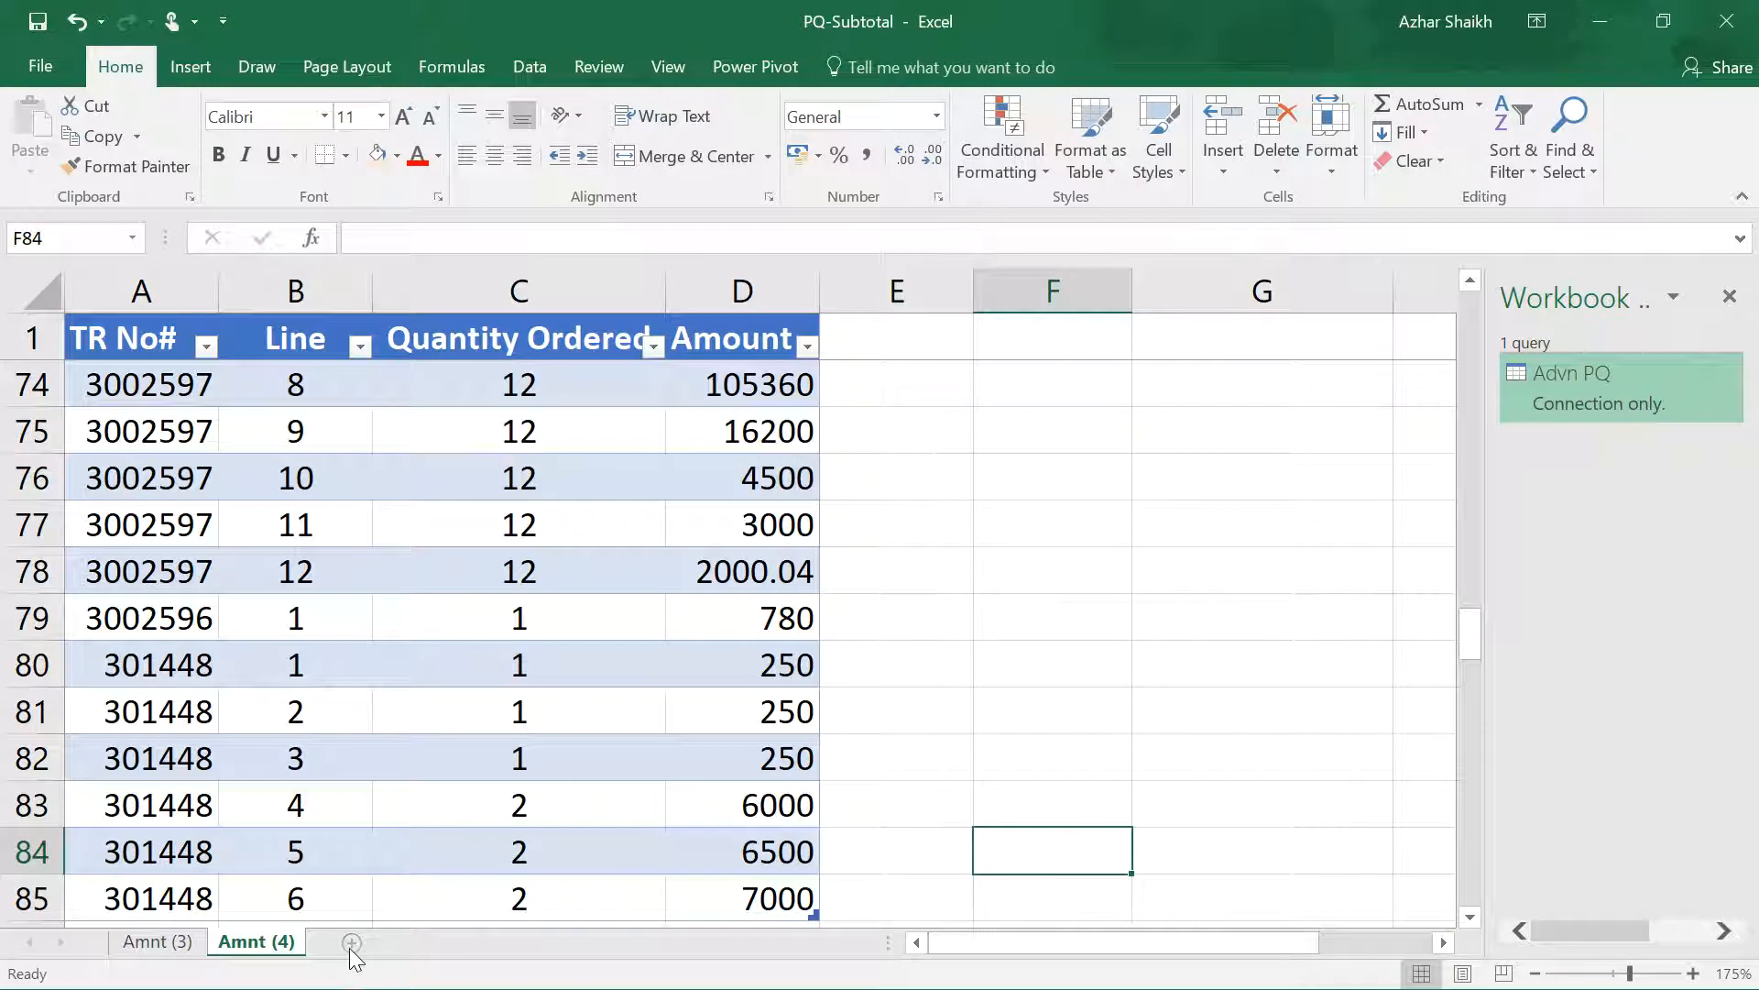
- Add a new worksheet and paste the copied query table starting at cell A1
scroll(1053, 471, up, 6)
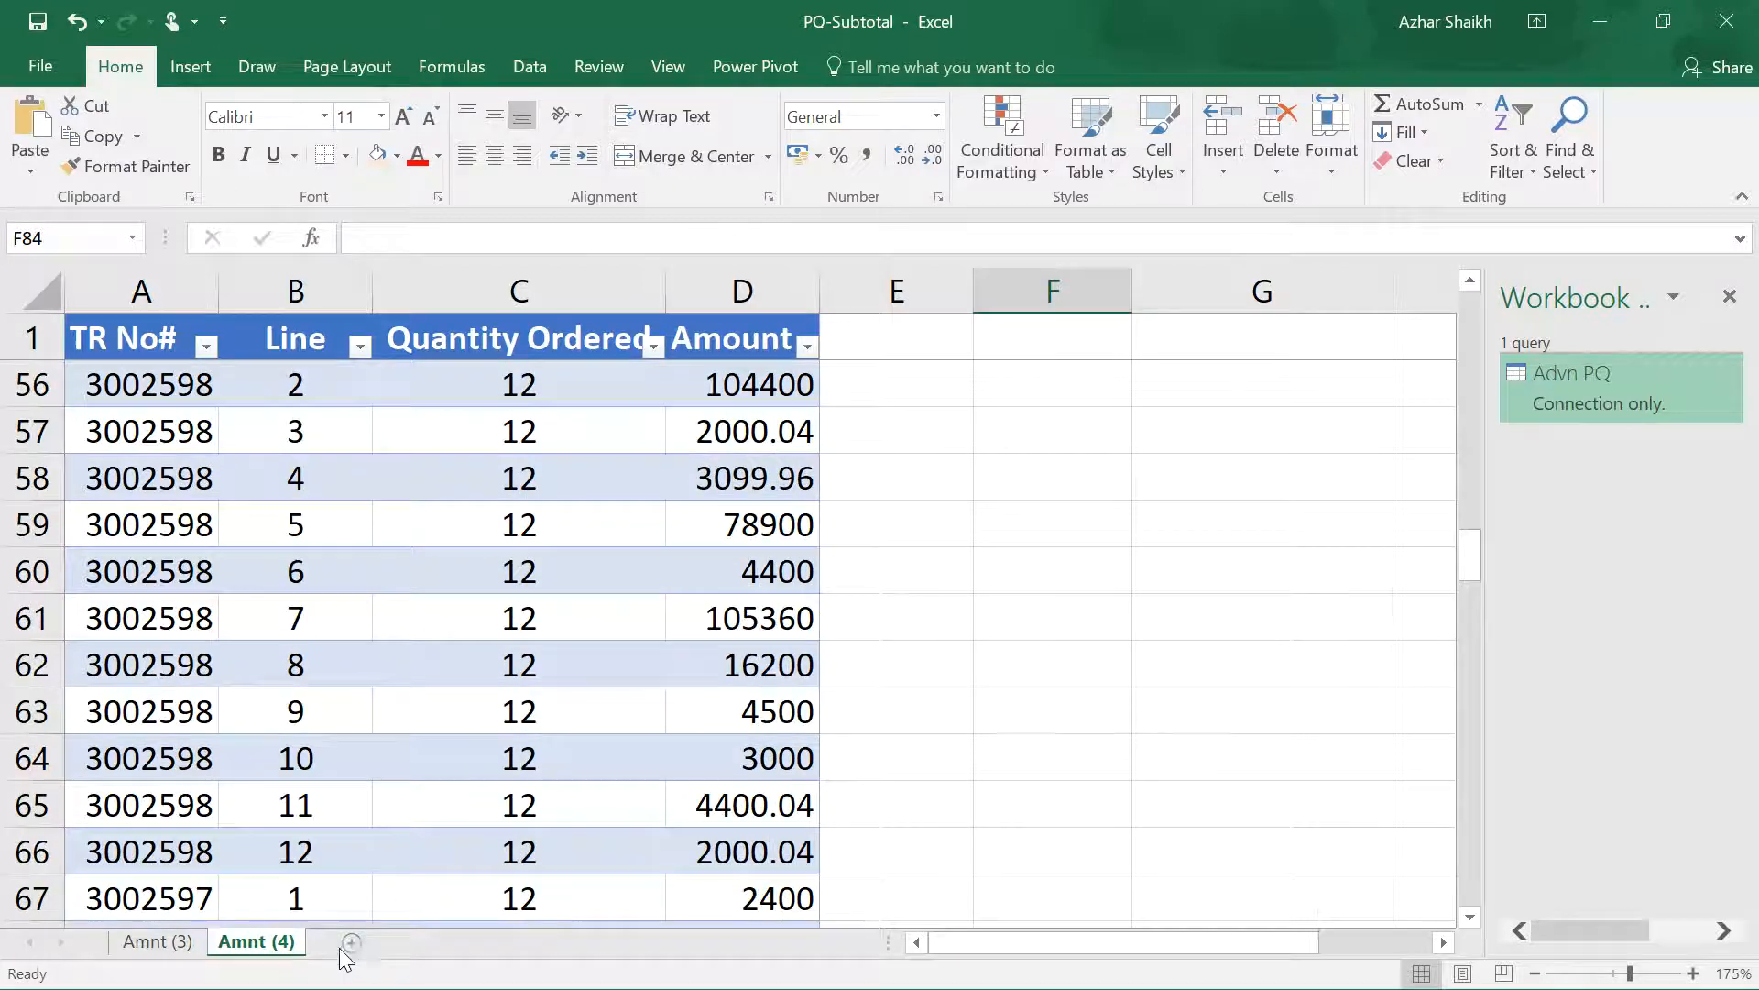
click(350, 943)
right_click(86, 308)
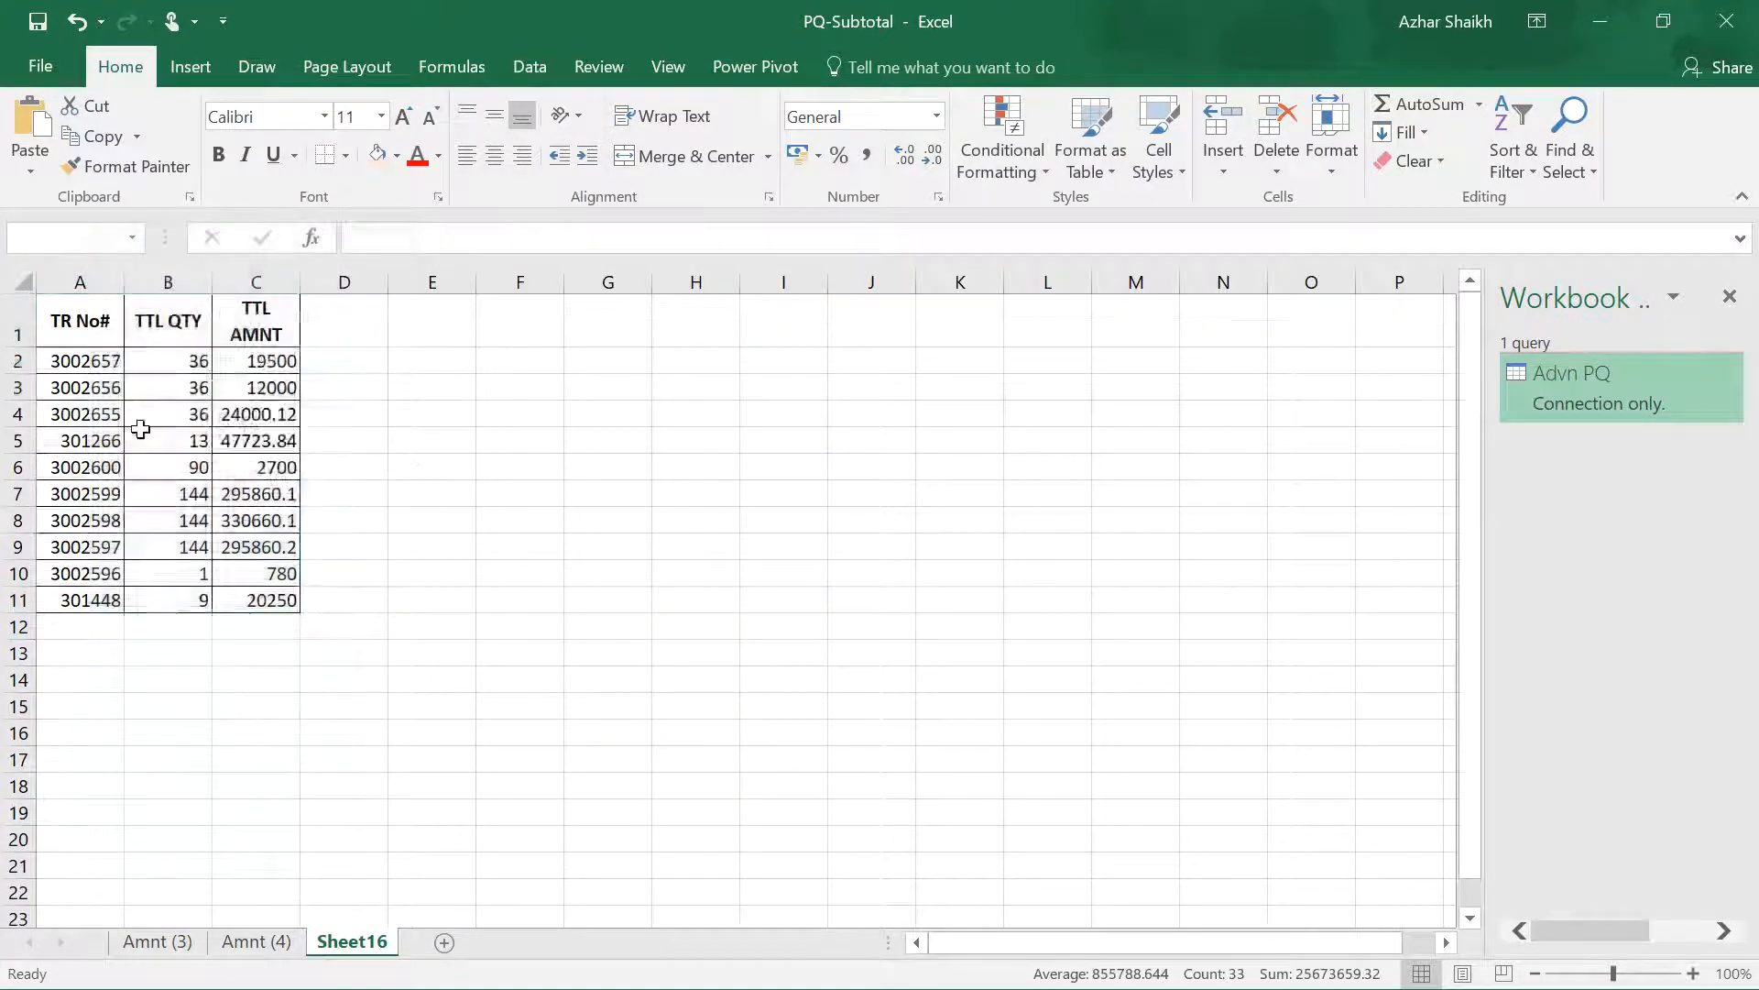
click(143, 427)
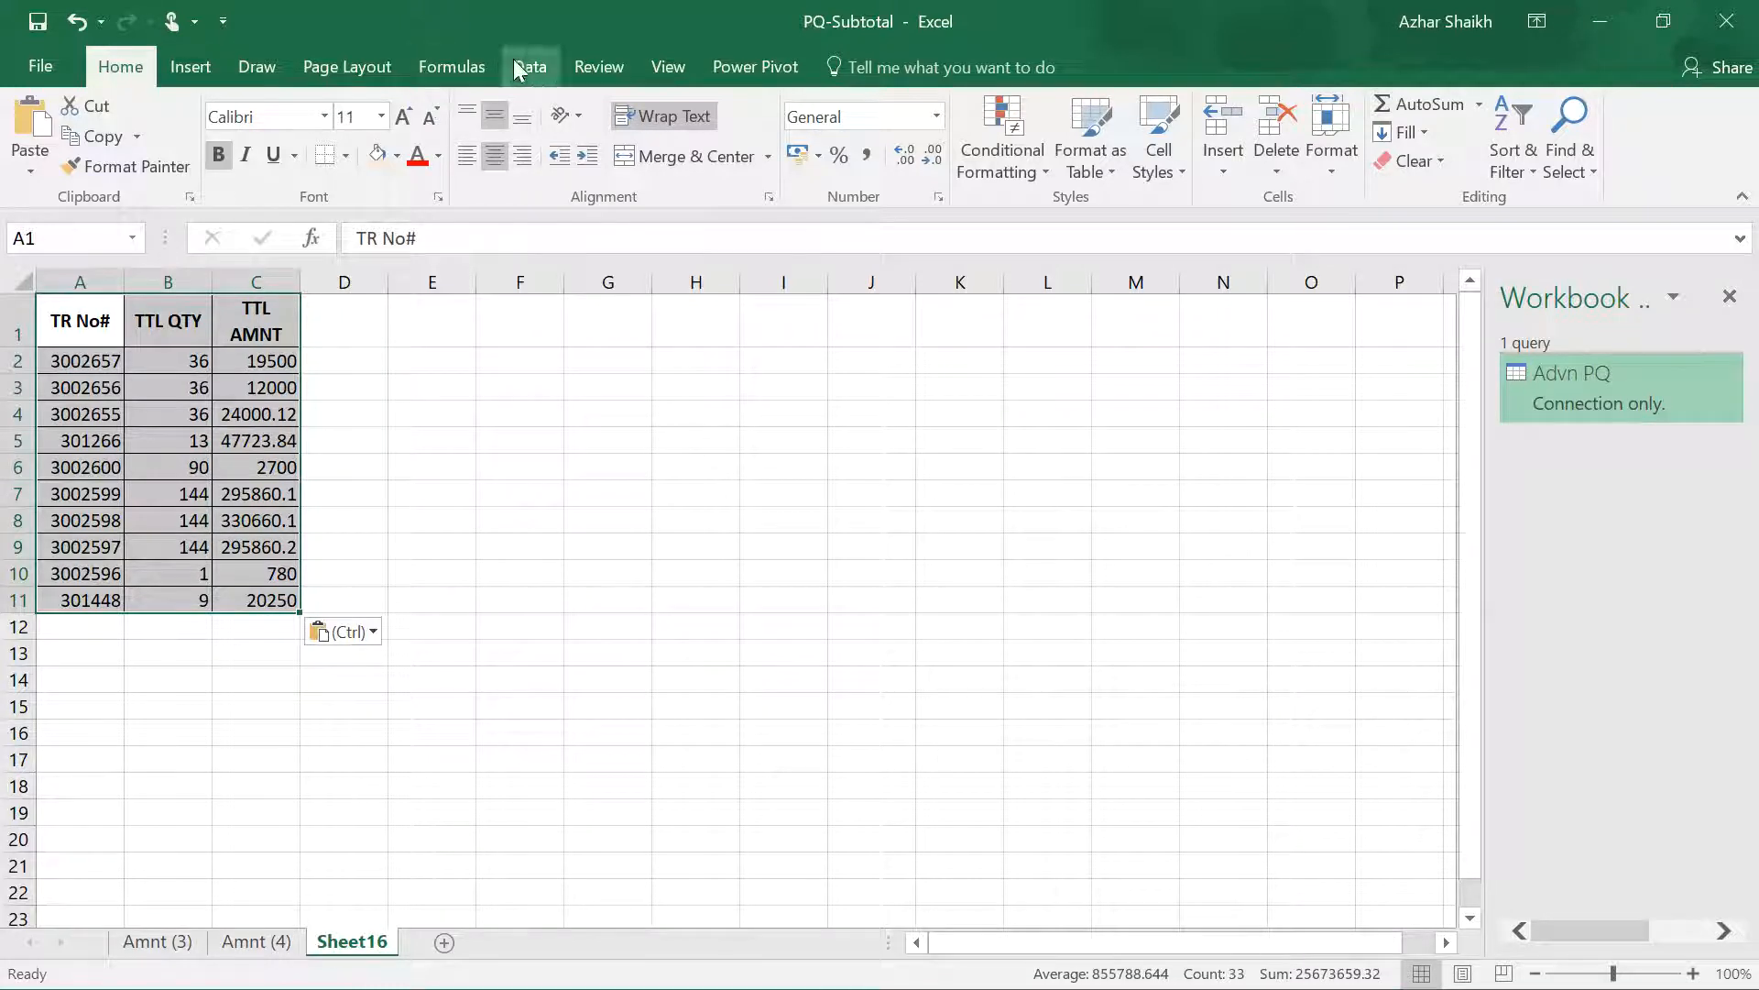
click(190, 67)
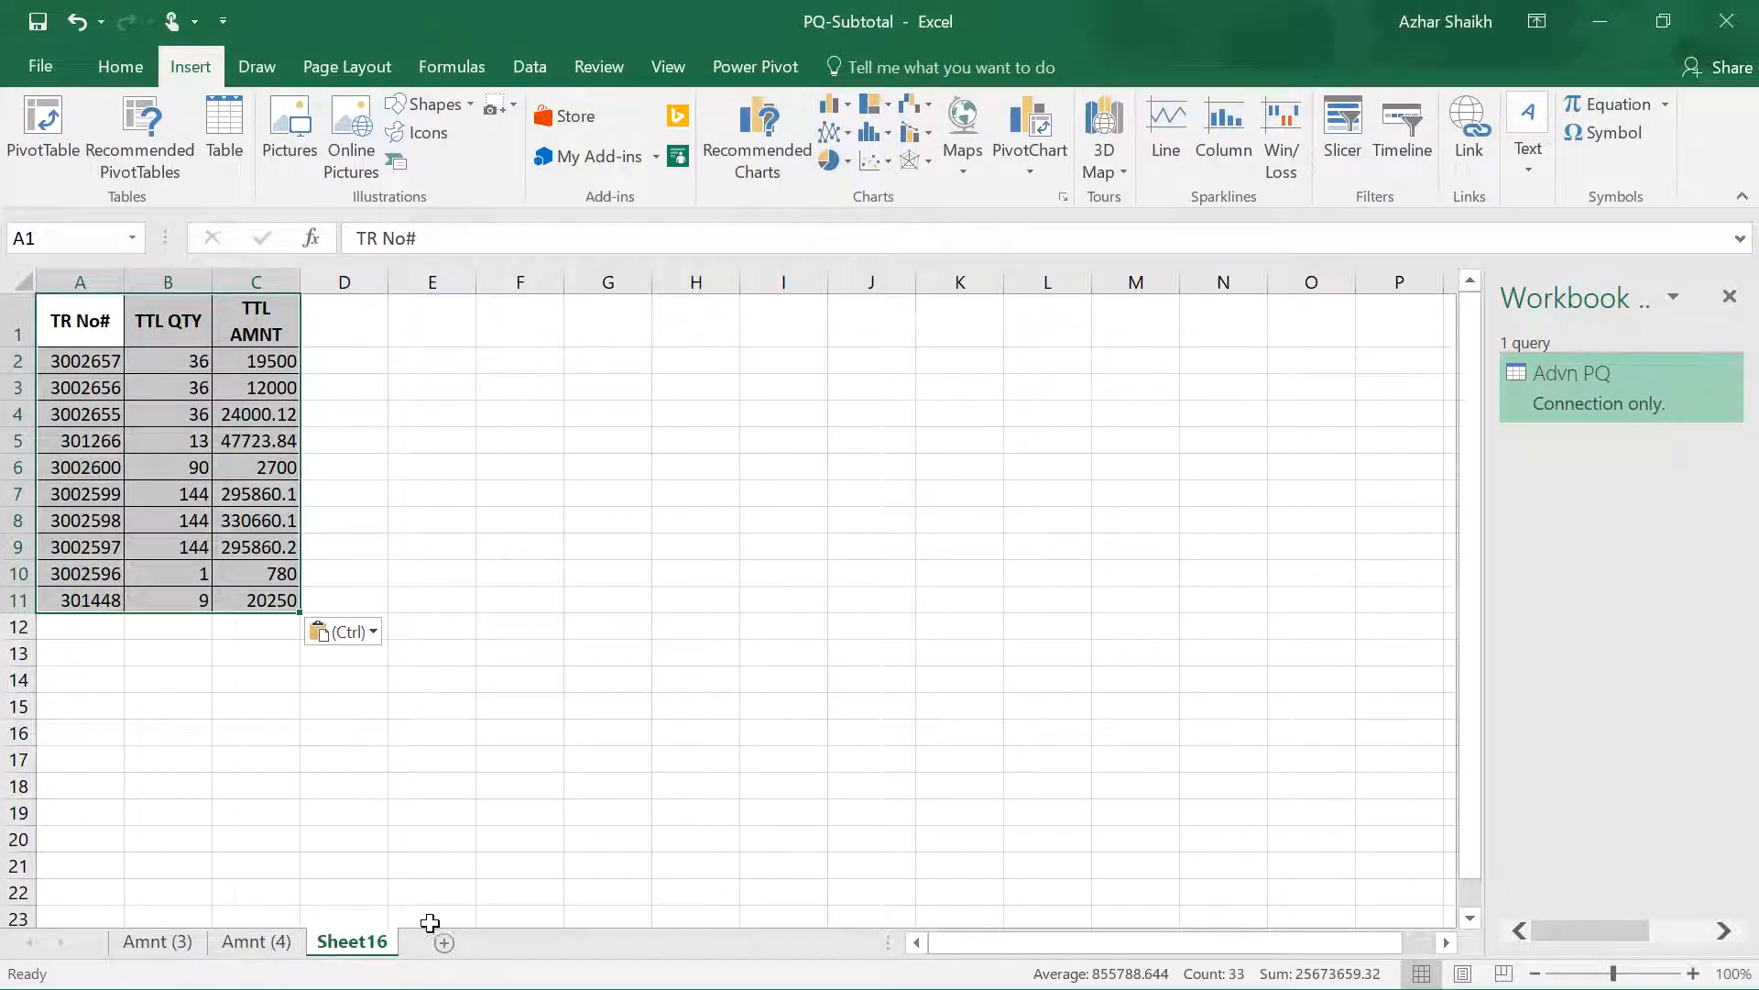
- Delete the new worksheet holding the pasted query table
right_click(365, 950)
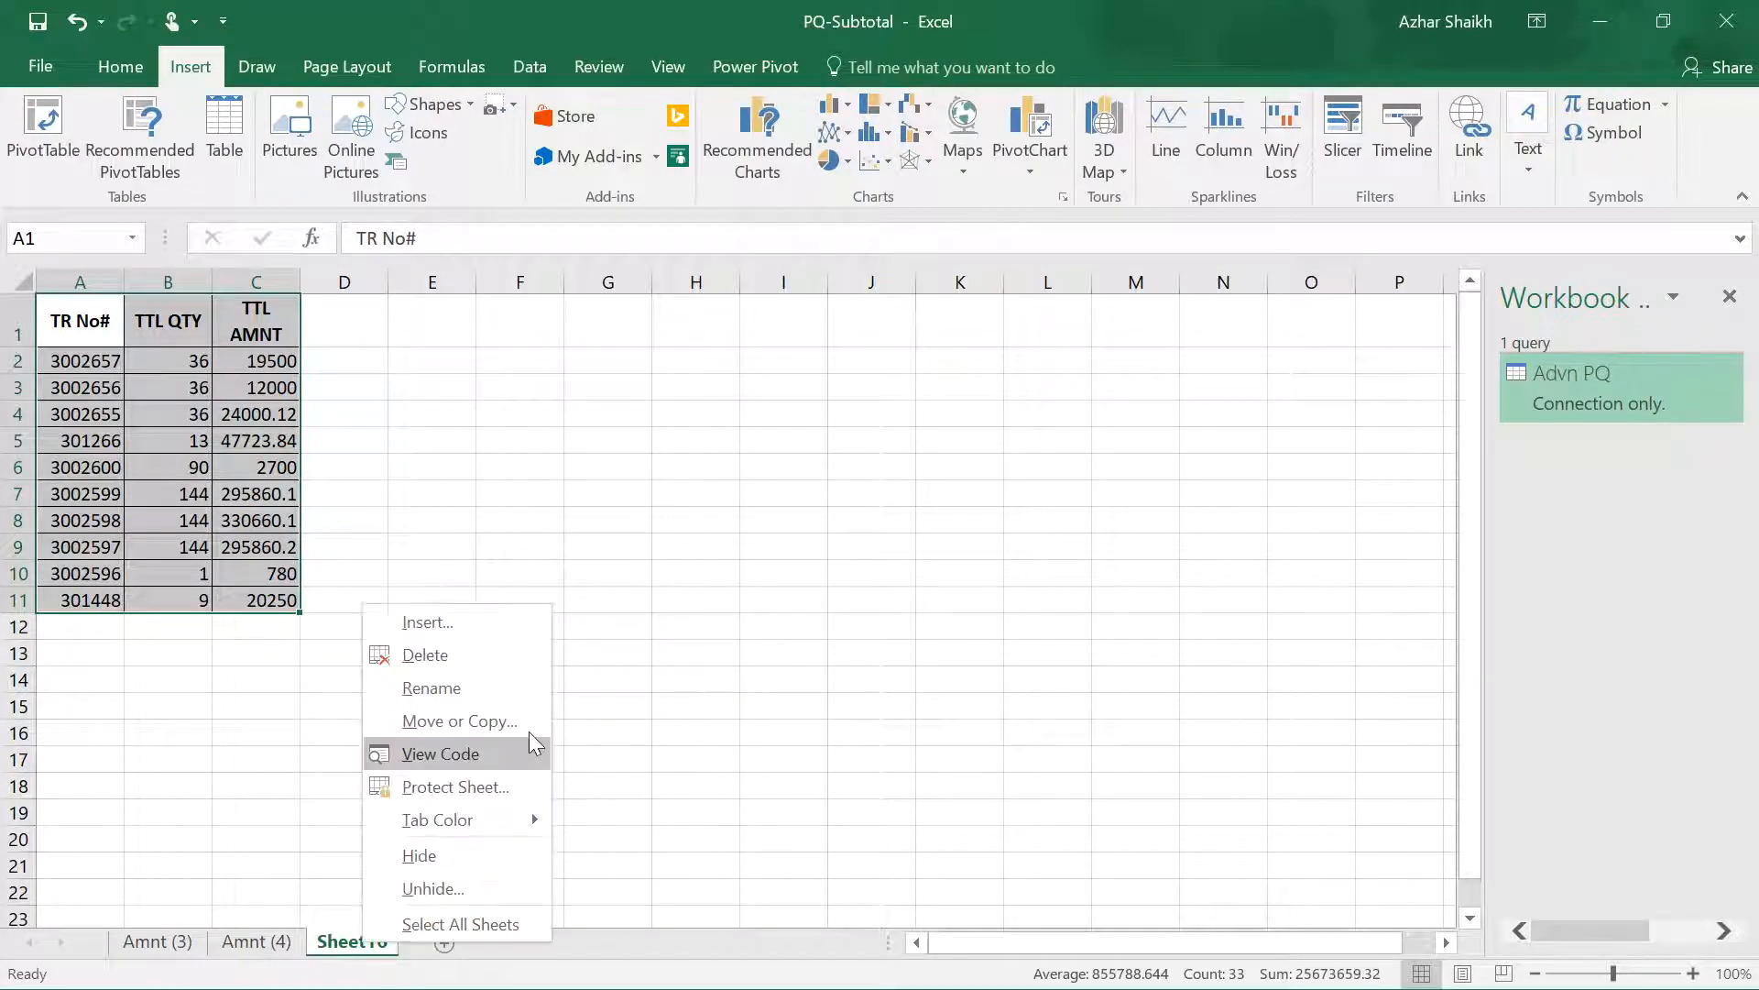
click(488, 656)
click(837, 585)
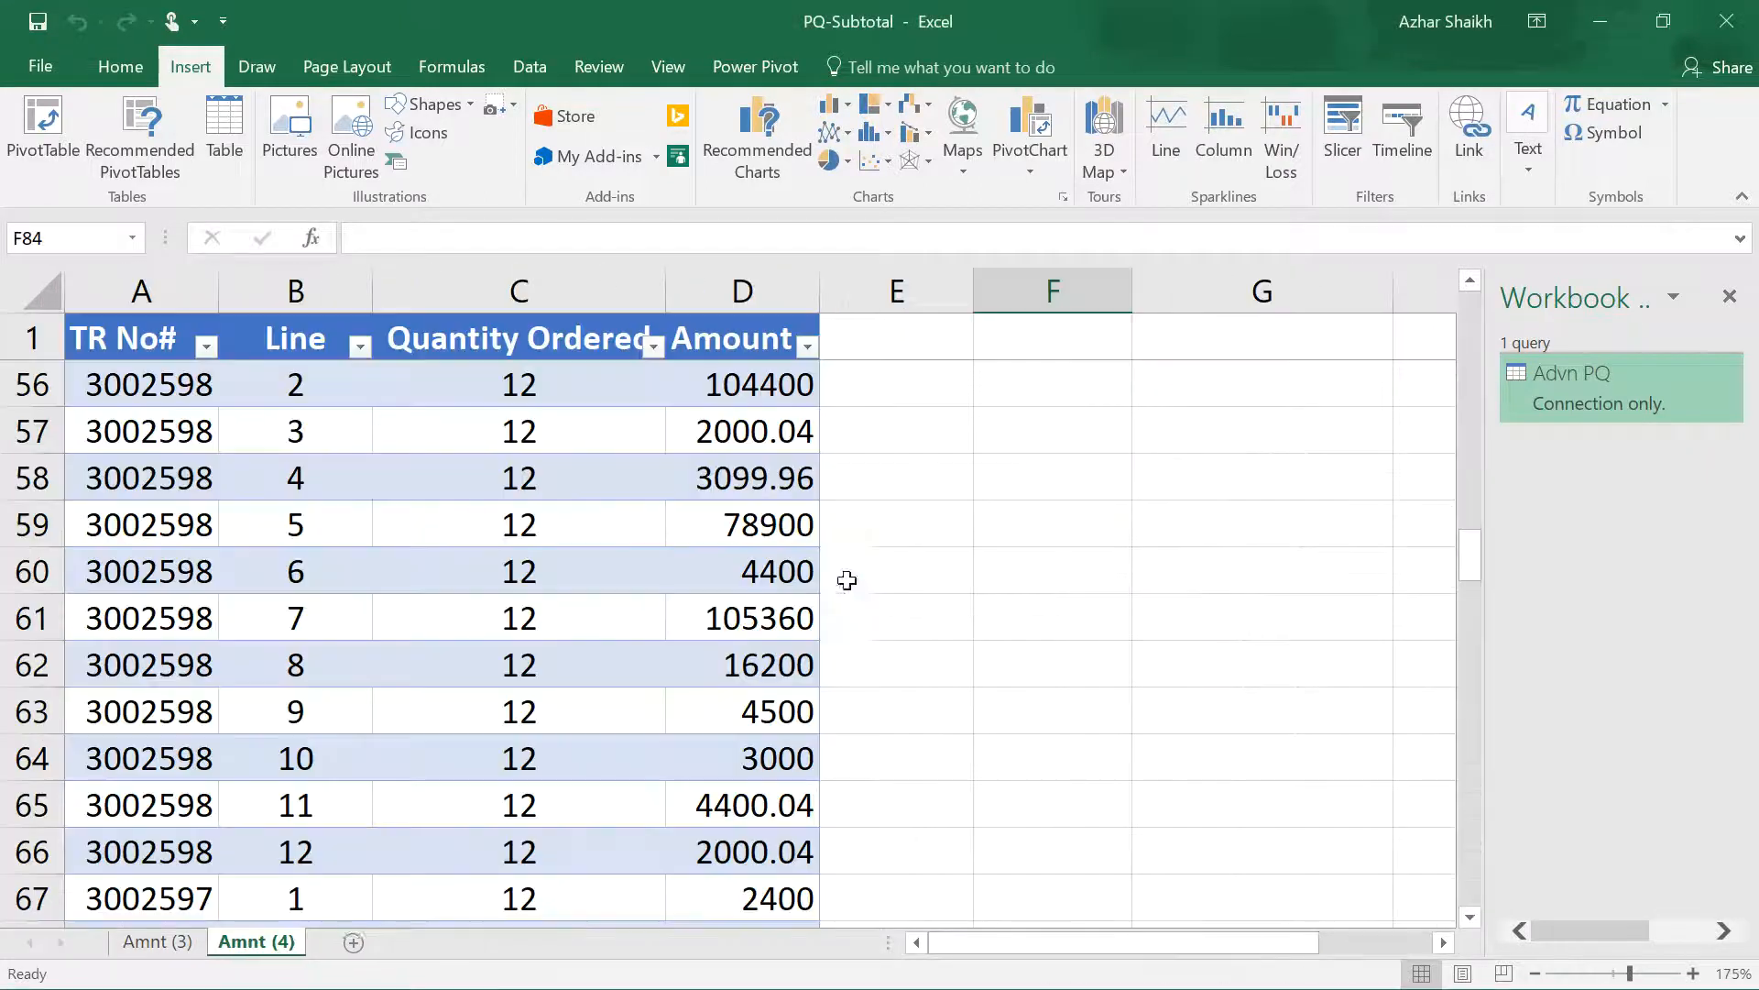
- Change the Advn PQ query's load destination to a table on a new worksheet
right_click(1569, 401)
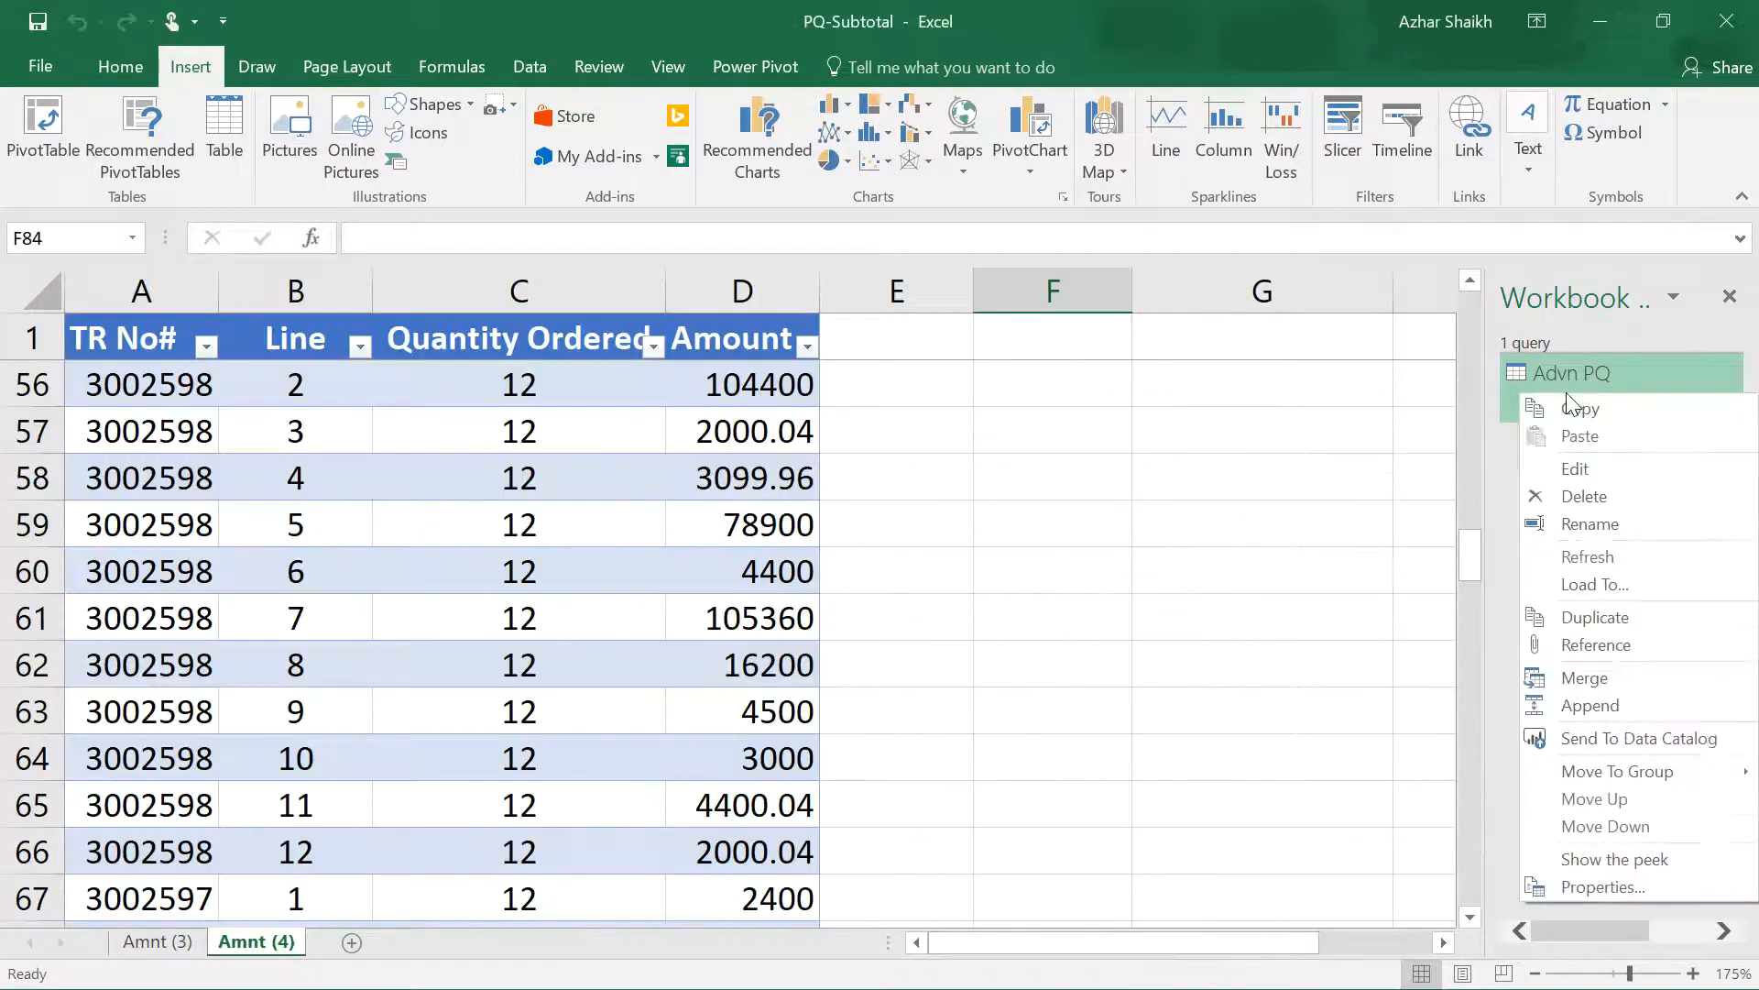
click(1657, 586)
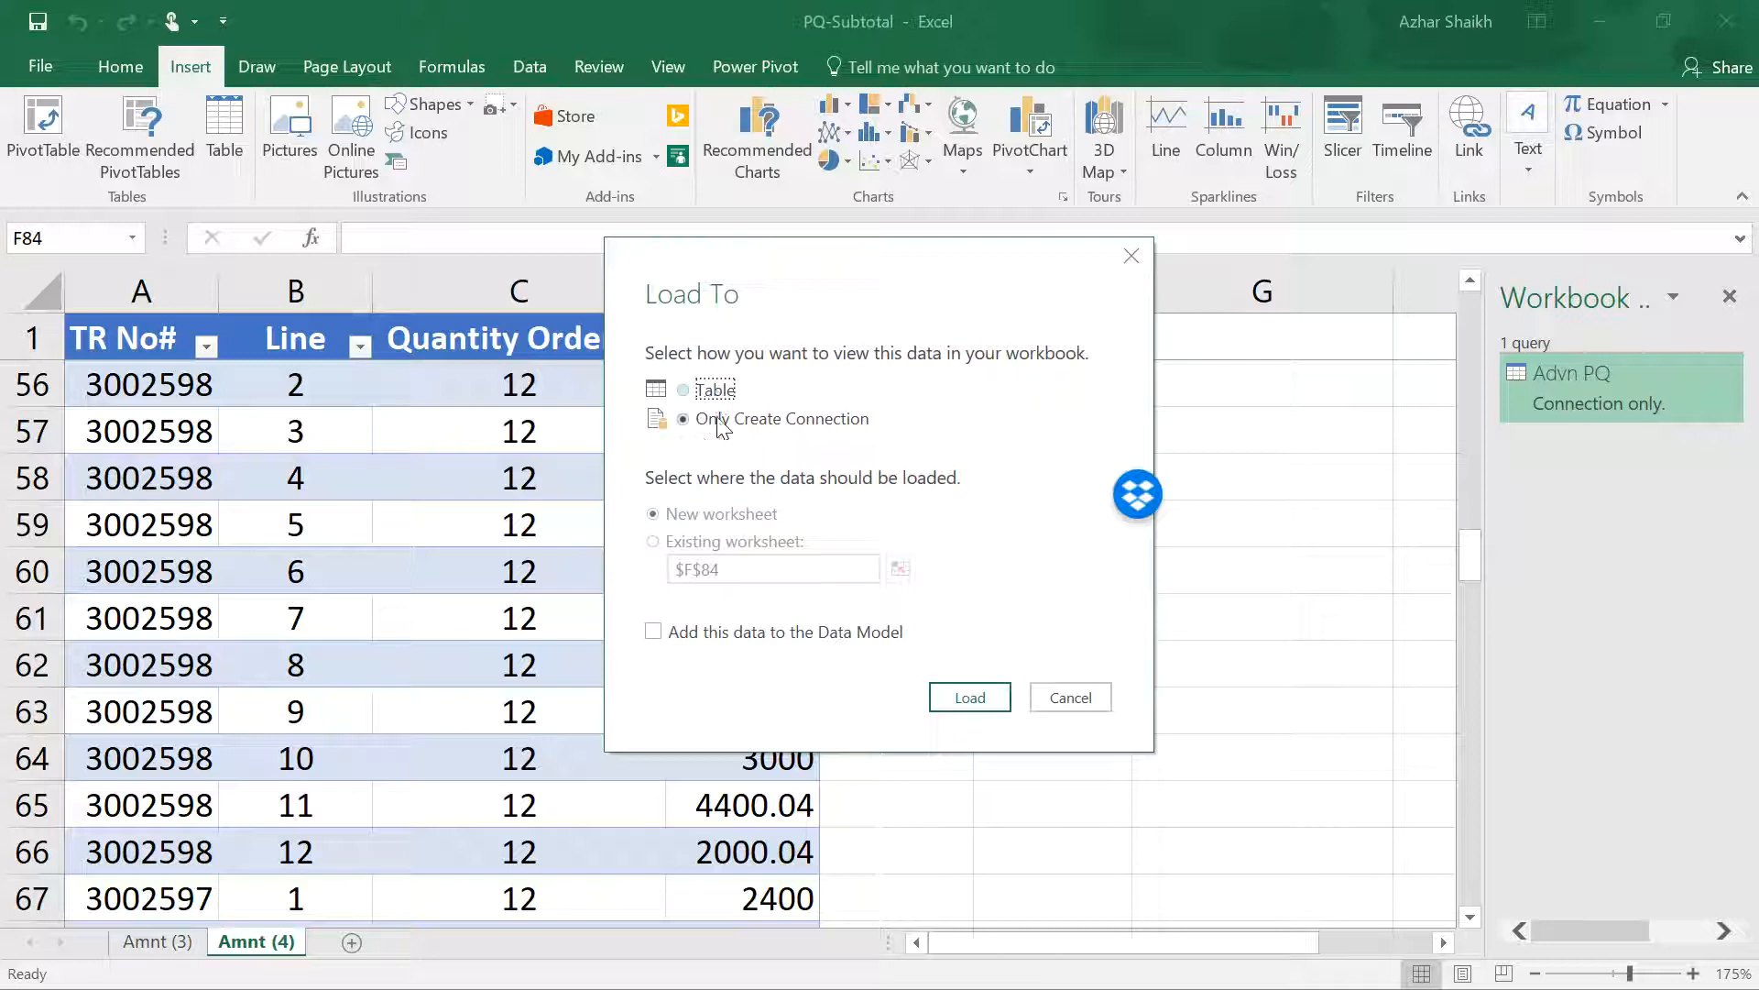
click(710, 392)
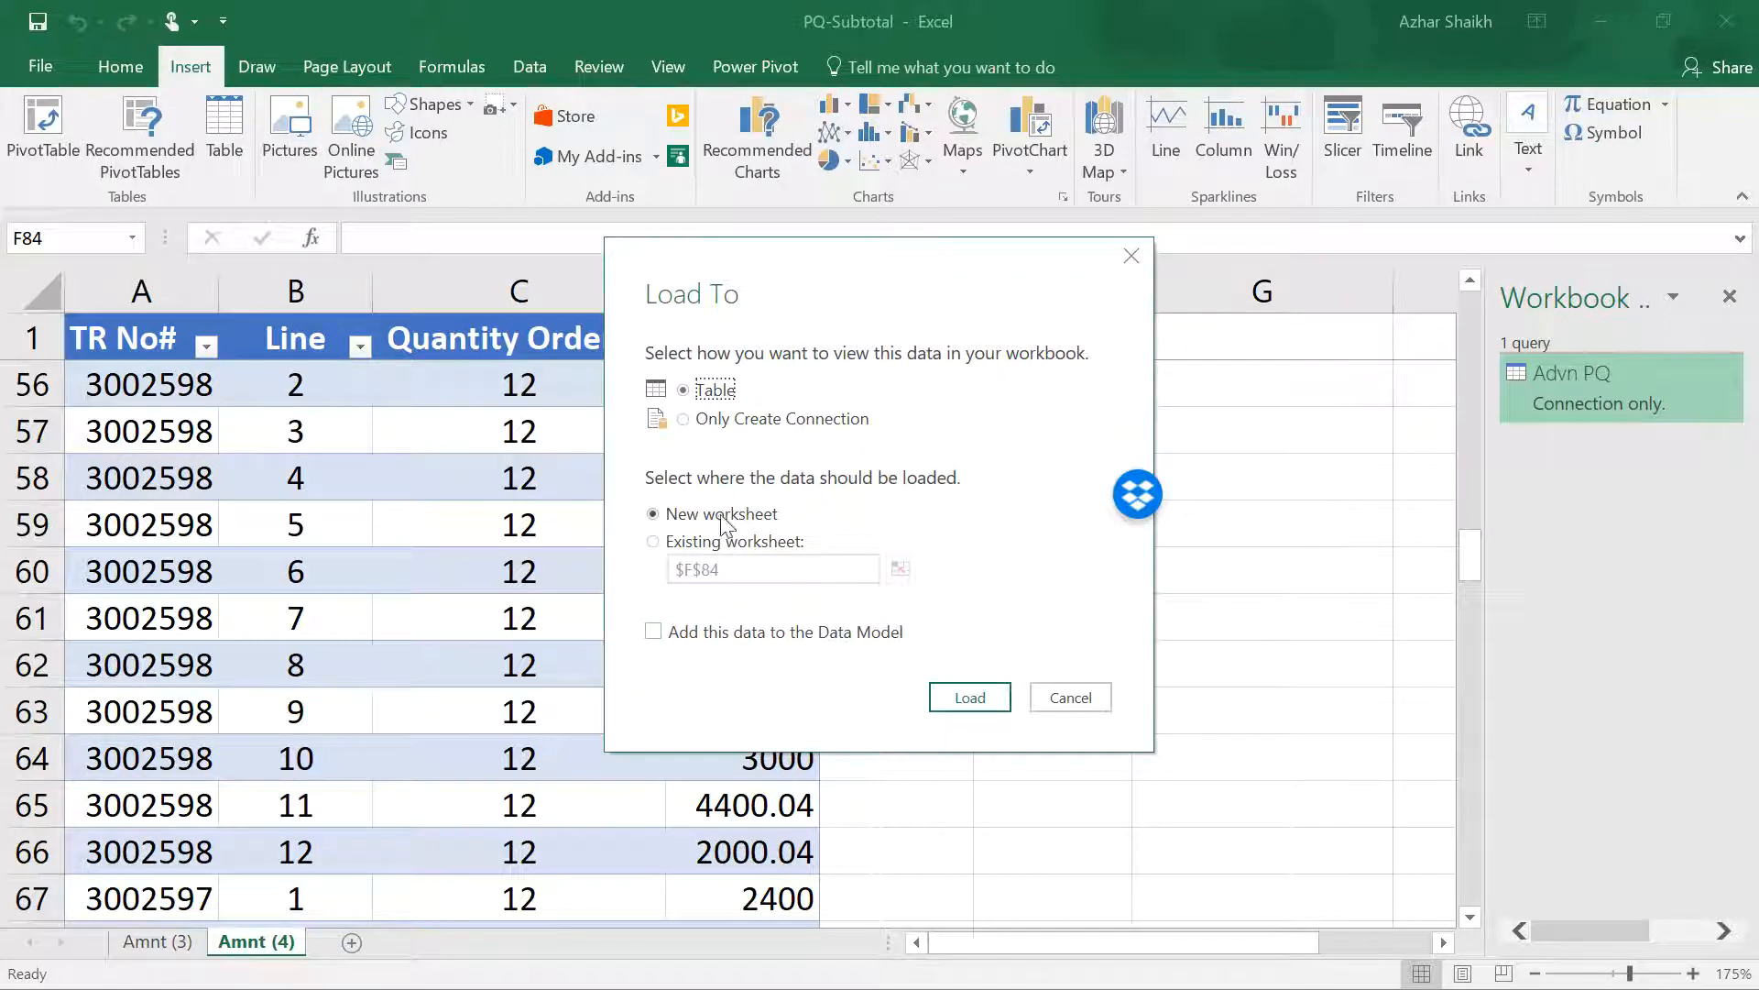
click(970, 710)
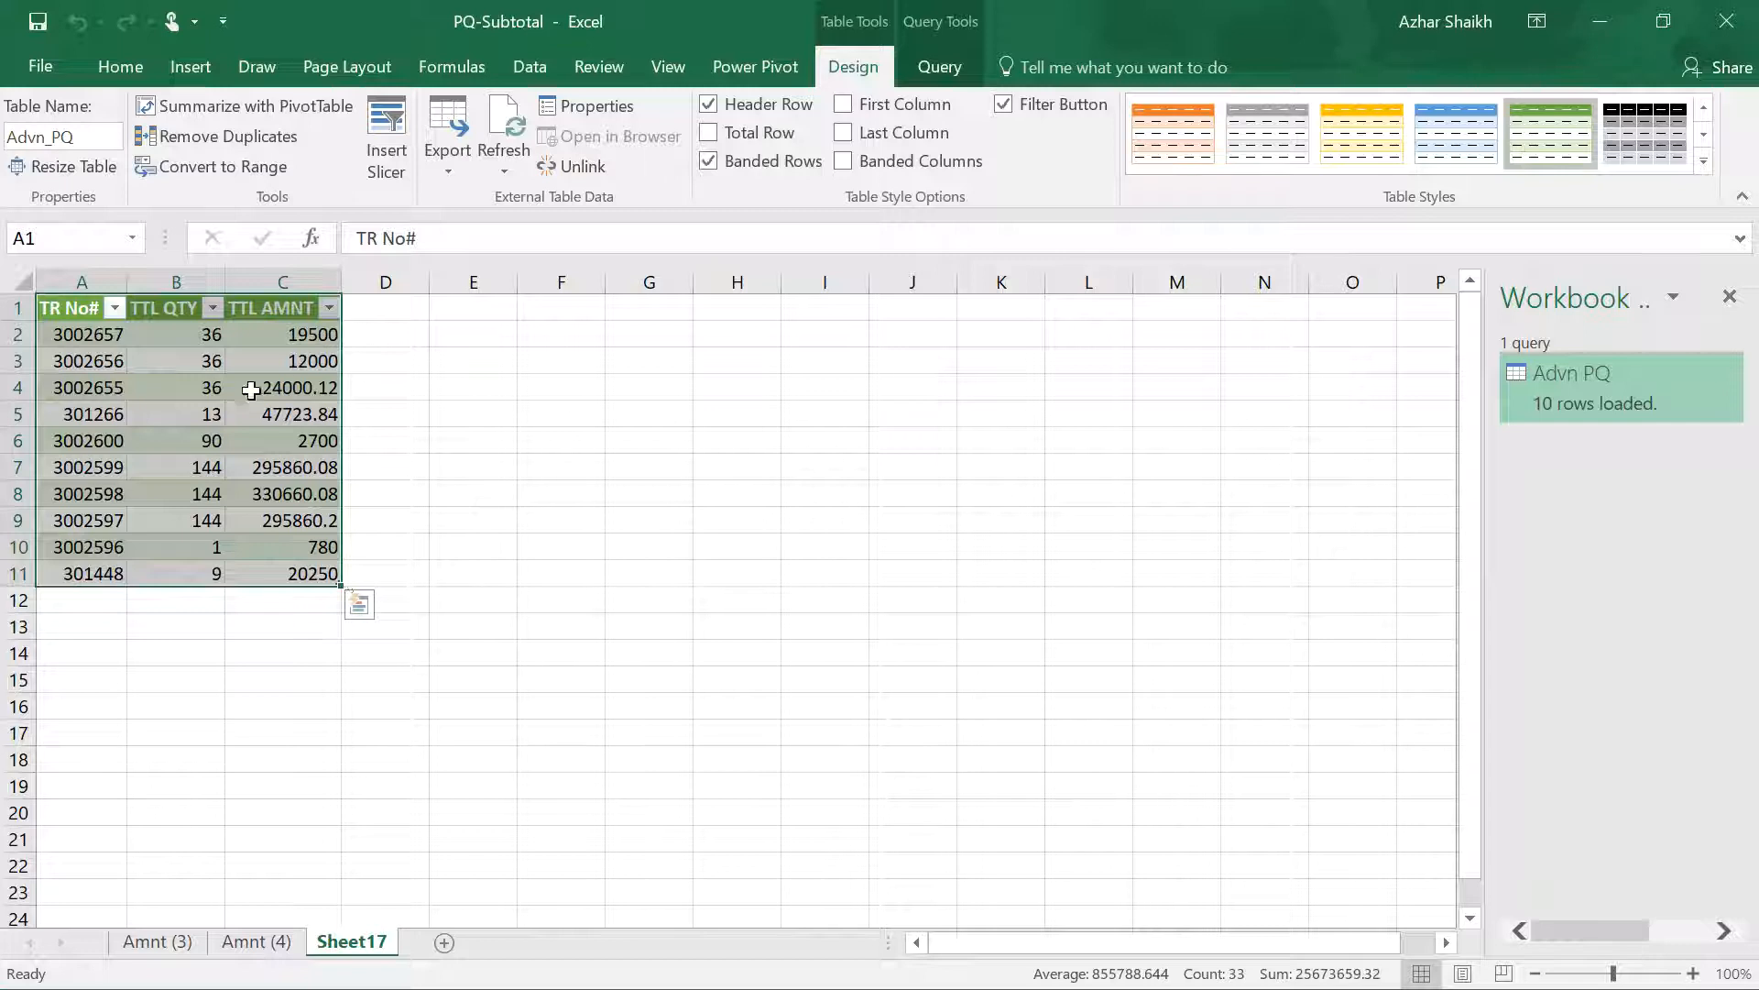
- Check the Amnt (3) subtotals against the loaded query table, and move the Amnt (4) sheet ahead of Amnt (3)
click(146, 942)
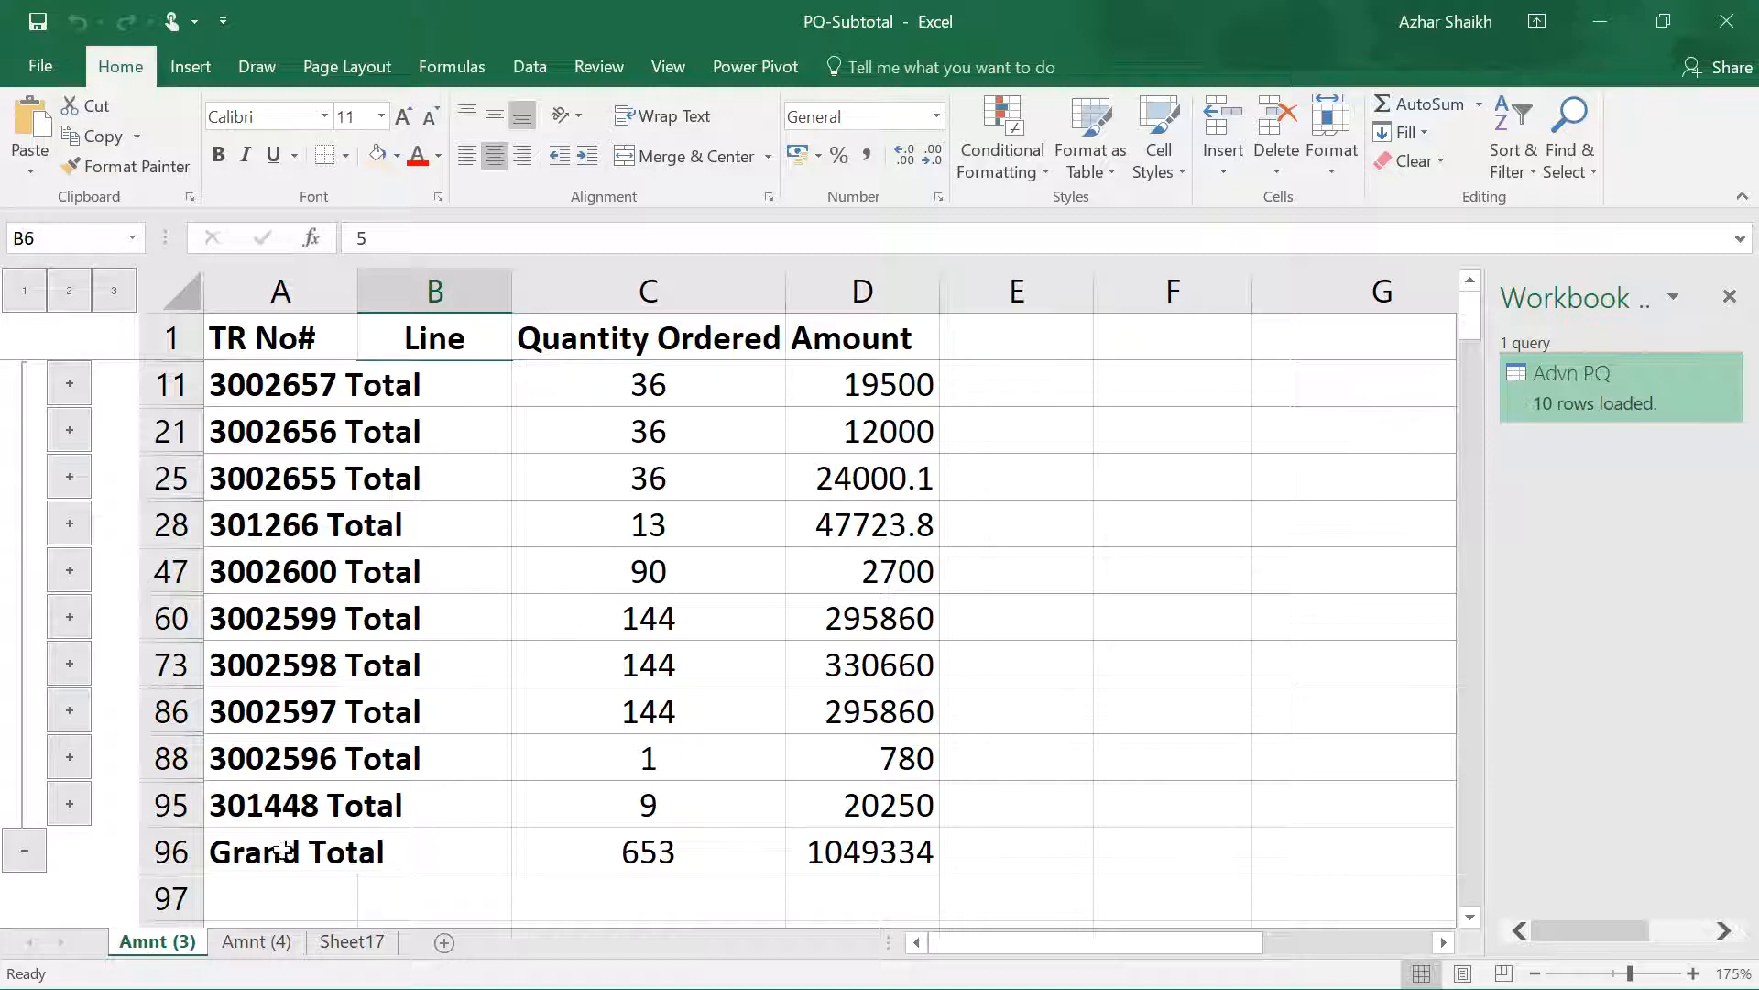
click(352, 942)
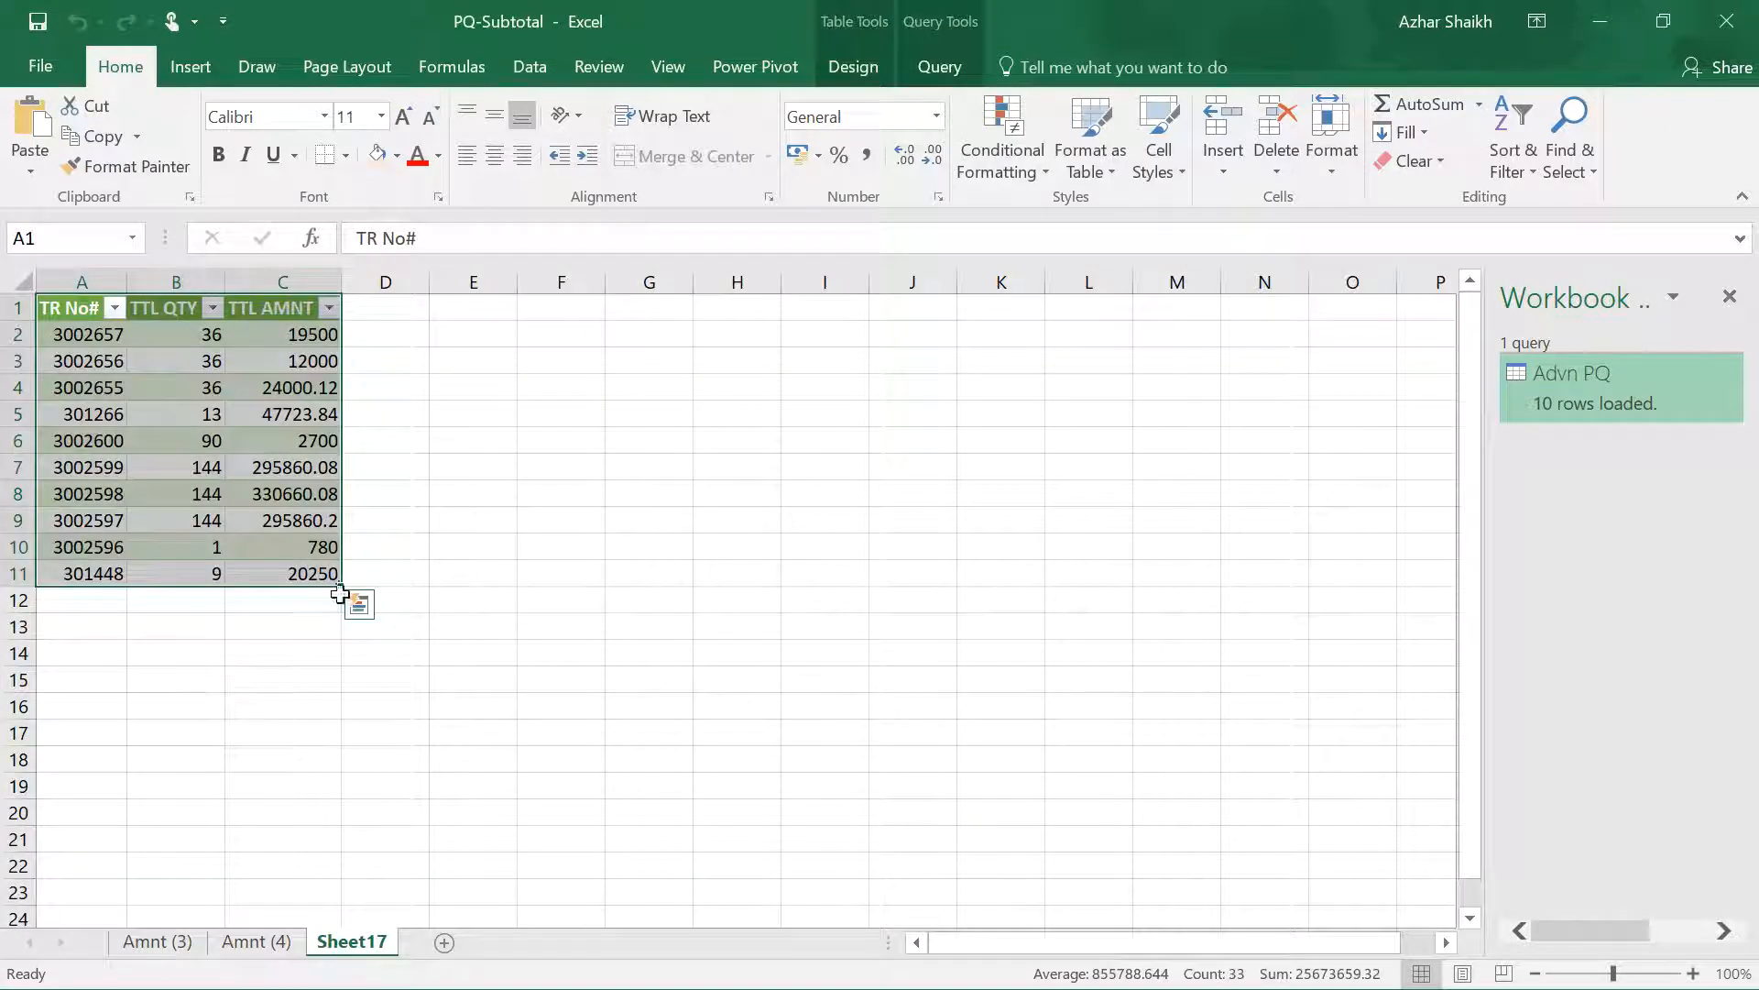
click(168, 922)
drag(220, 945, 206, 953)
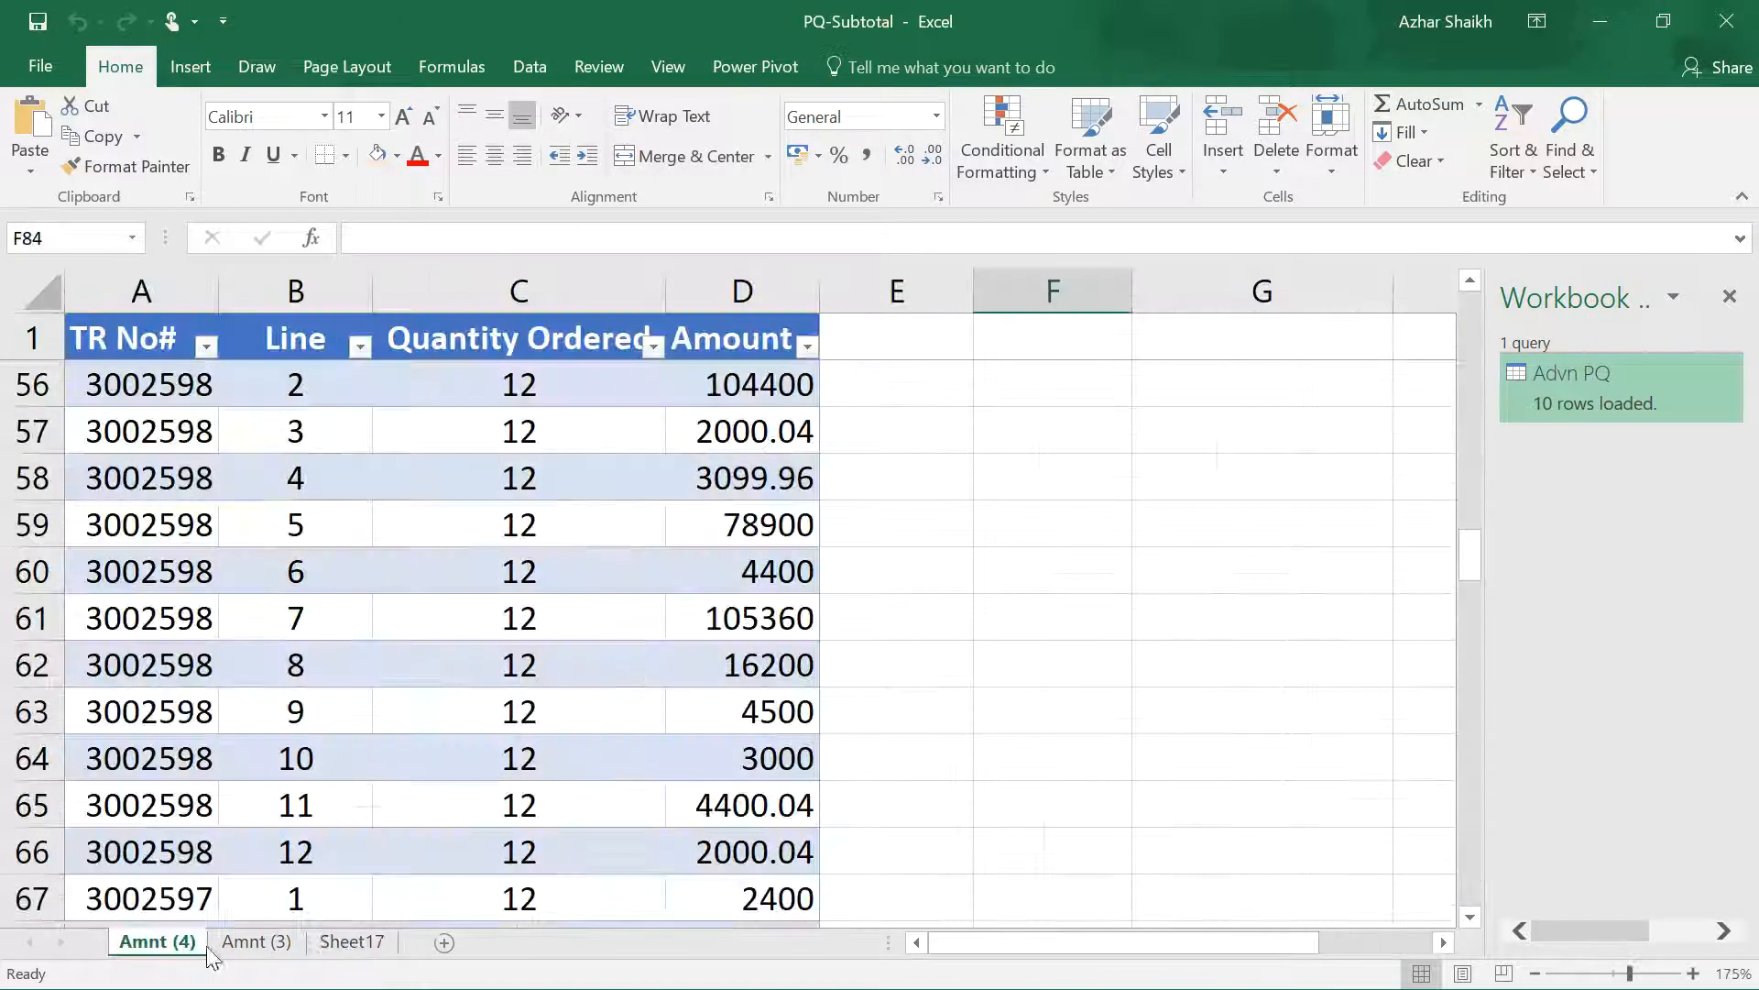
- Review the source rows on Amnt (4) and the collapsed subtotals on Amnt (3)
scroll(626, 817, down, 2)
scroll(626, 817, down, 5)
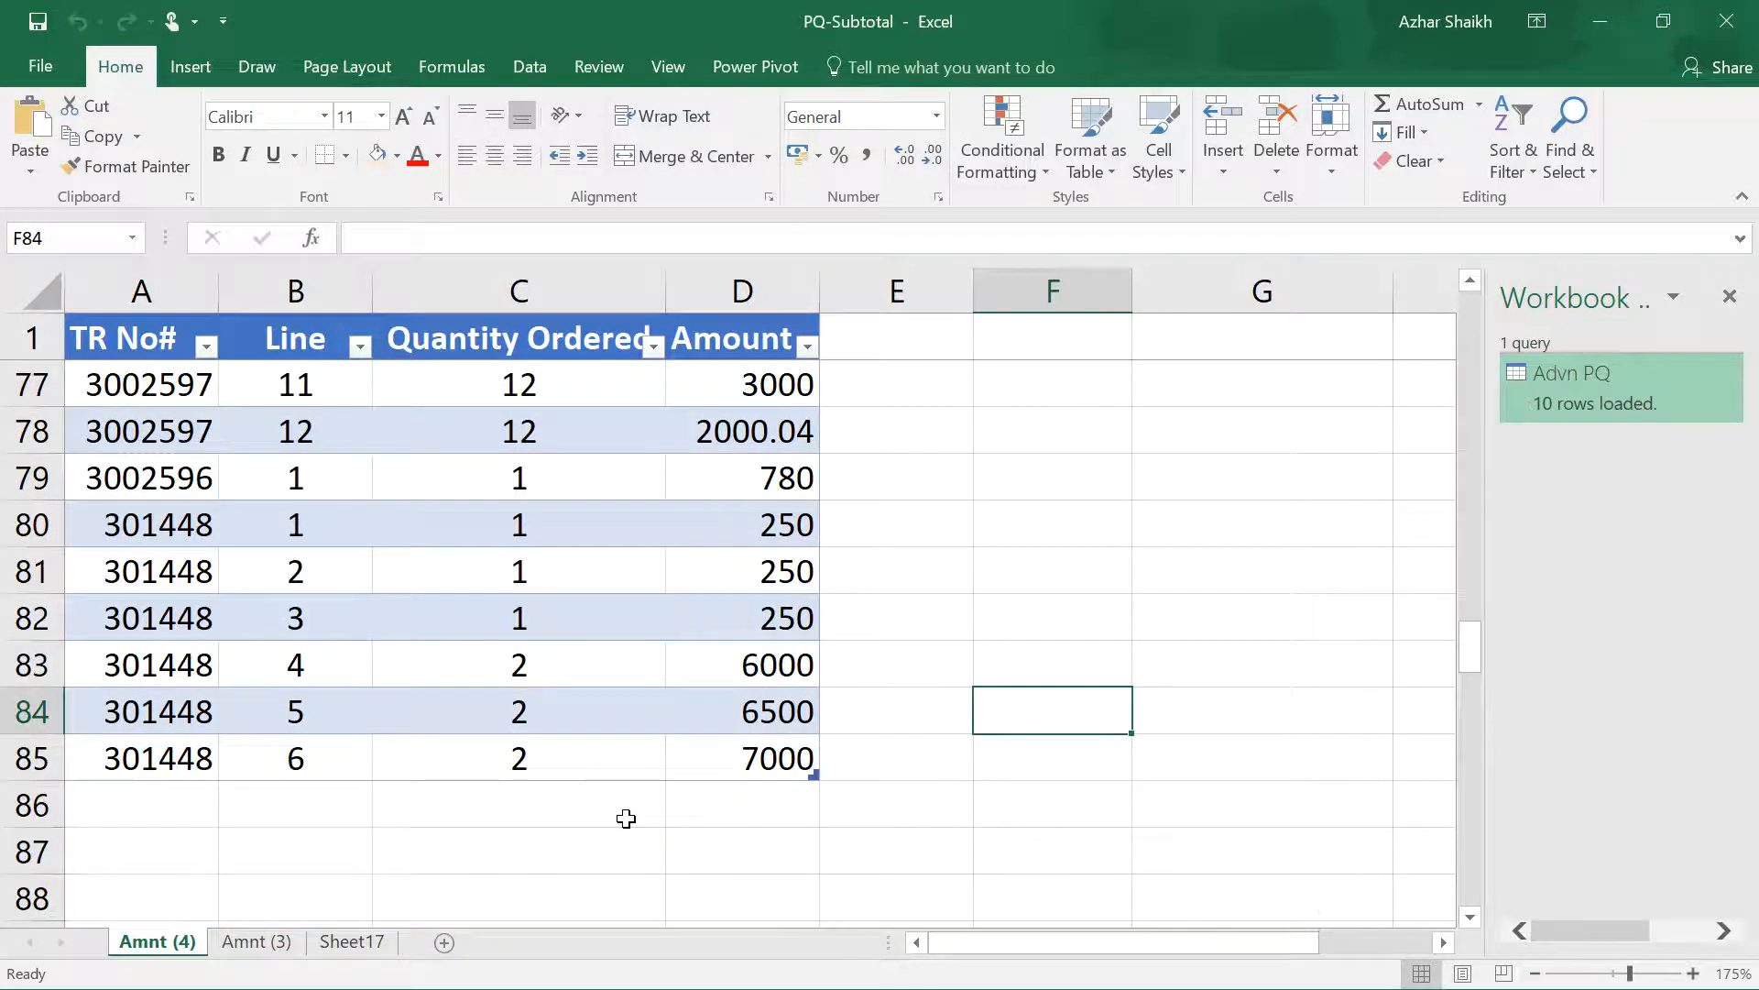
scroll(624, 816, up, 9)
scroll(616, 805, up, 8)
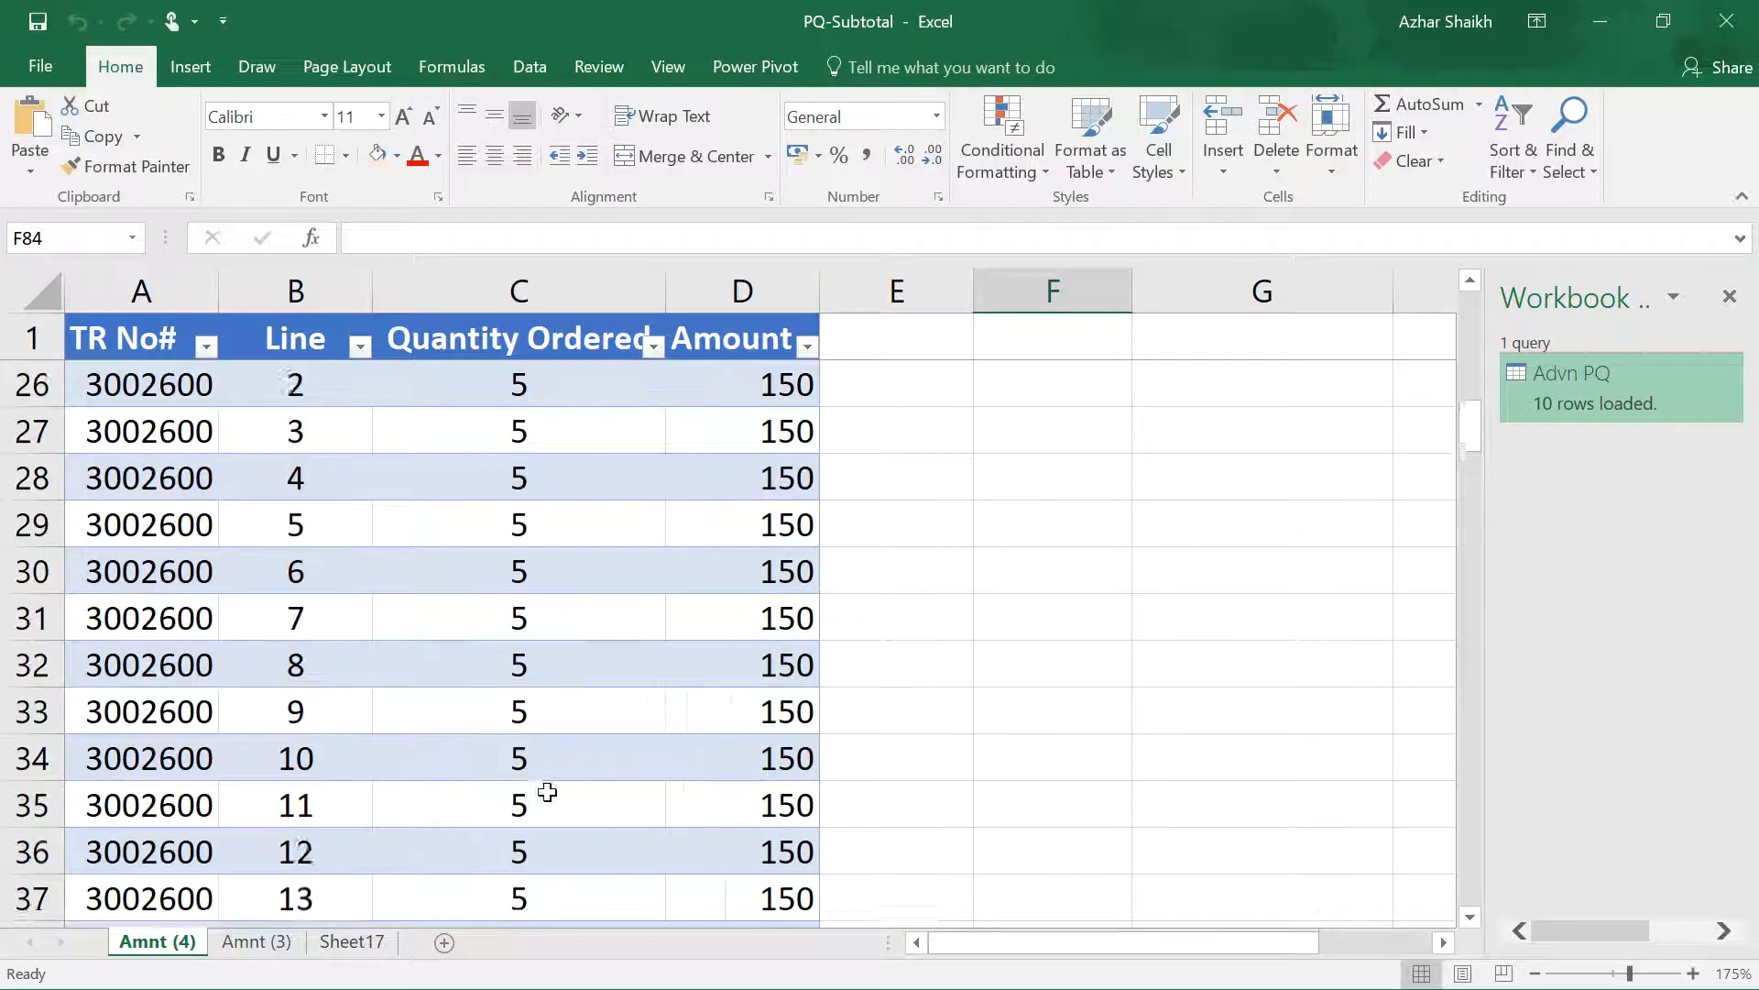
scroll(433, 857, up, 3)
click(242, 946)
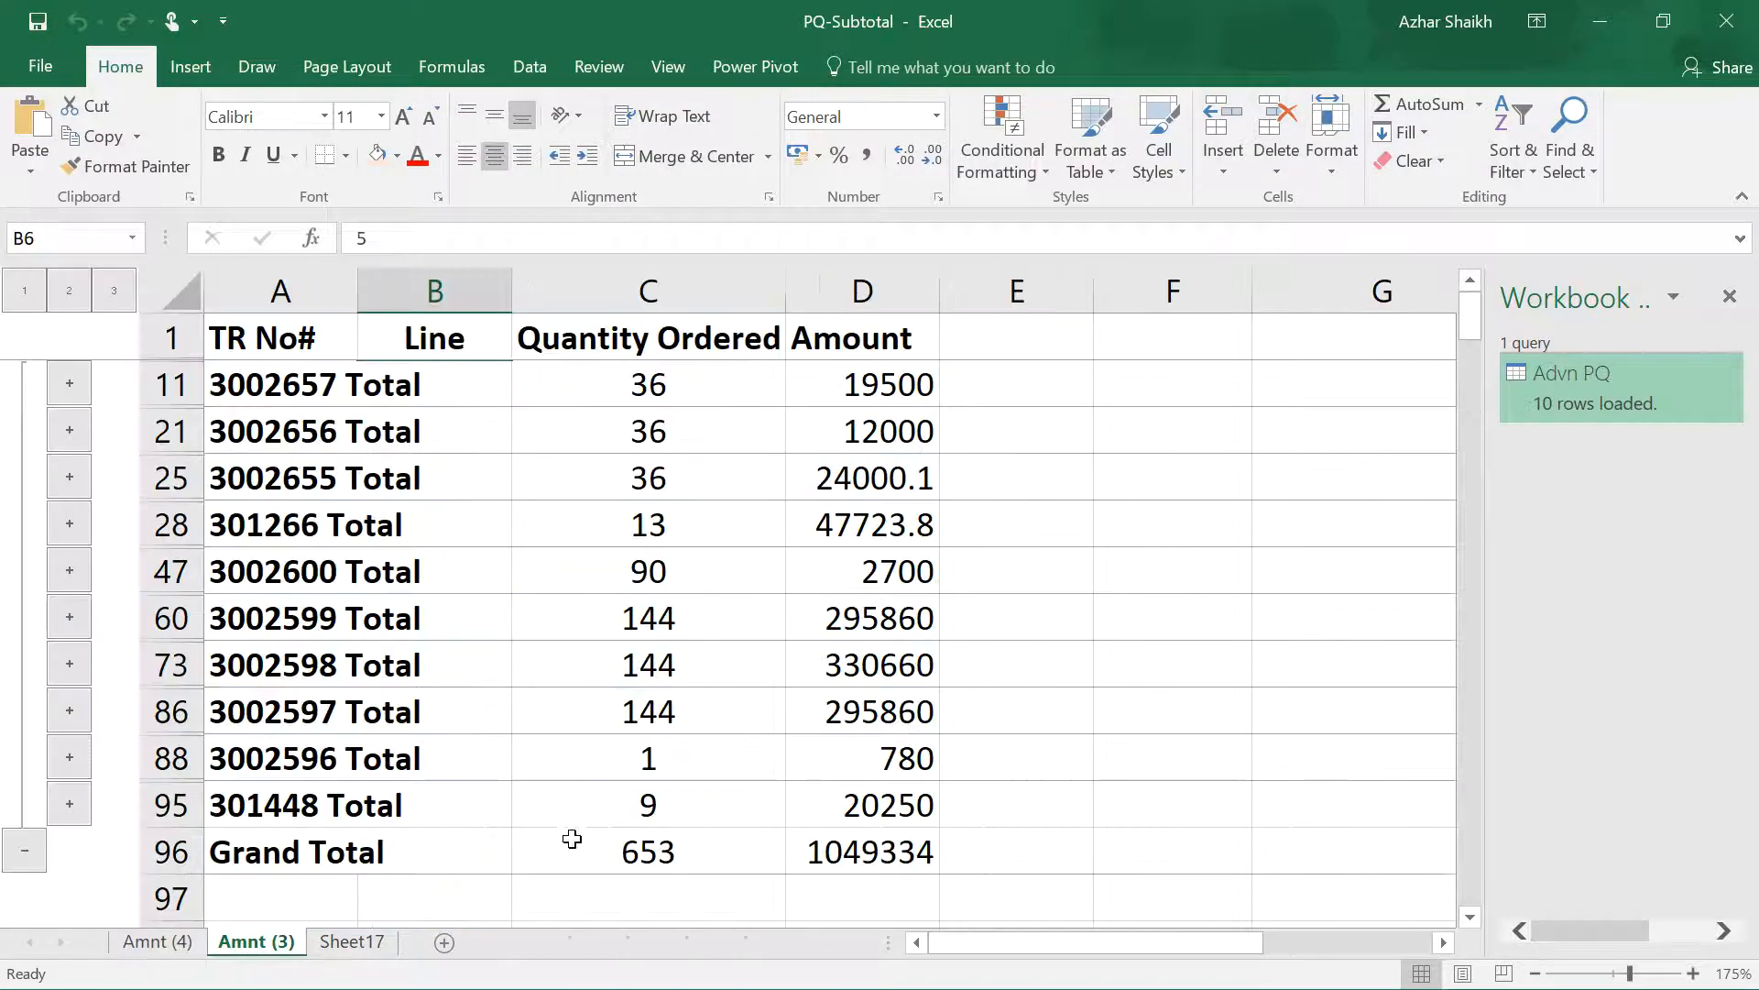
scroll(789, 794, down, 1)
scroll(813, 763, up, 1)
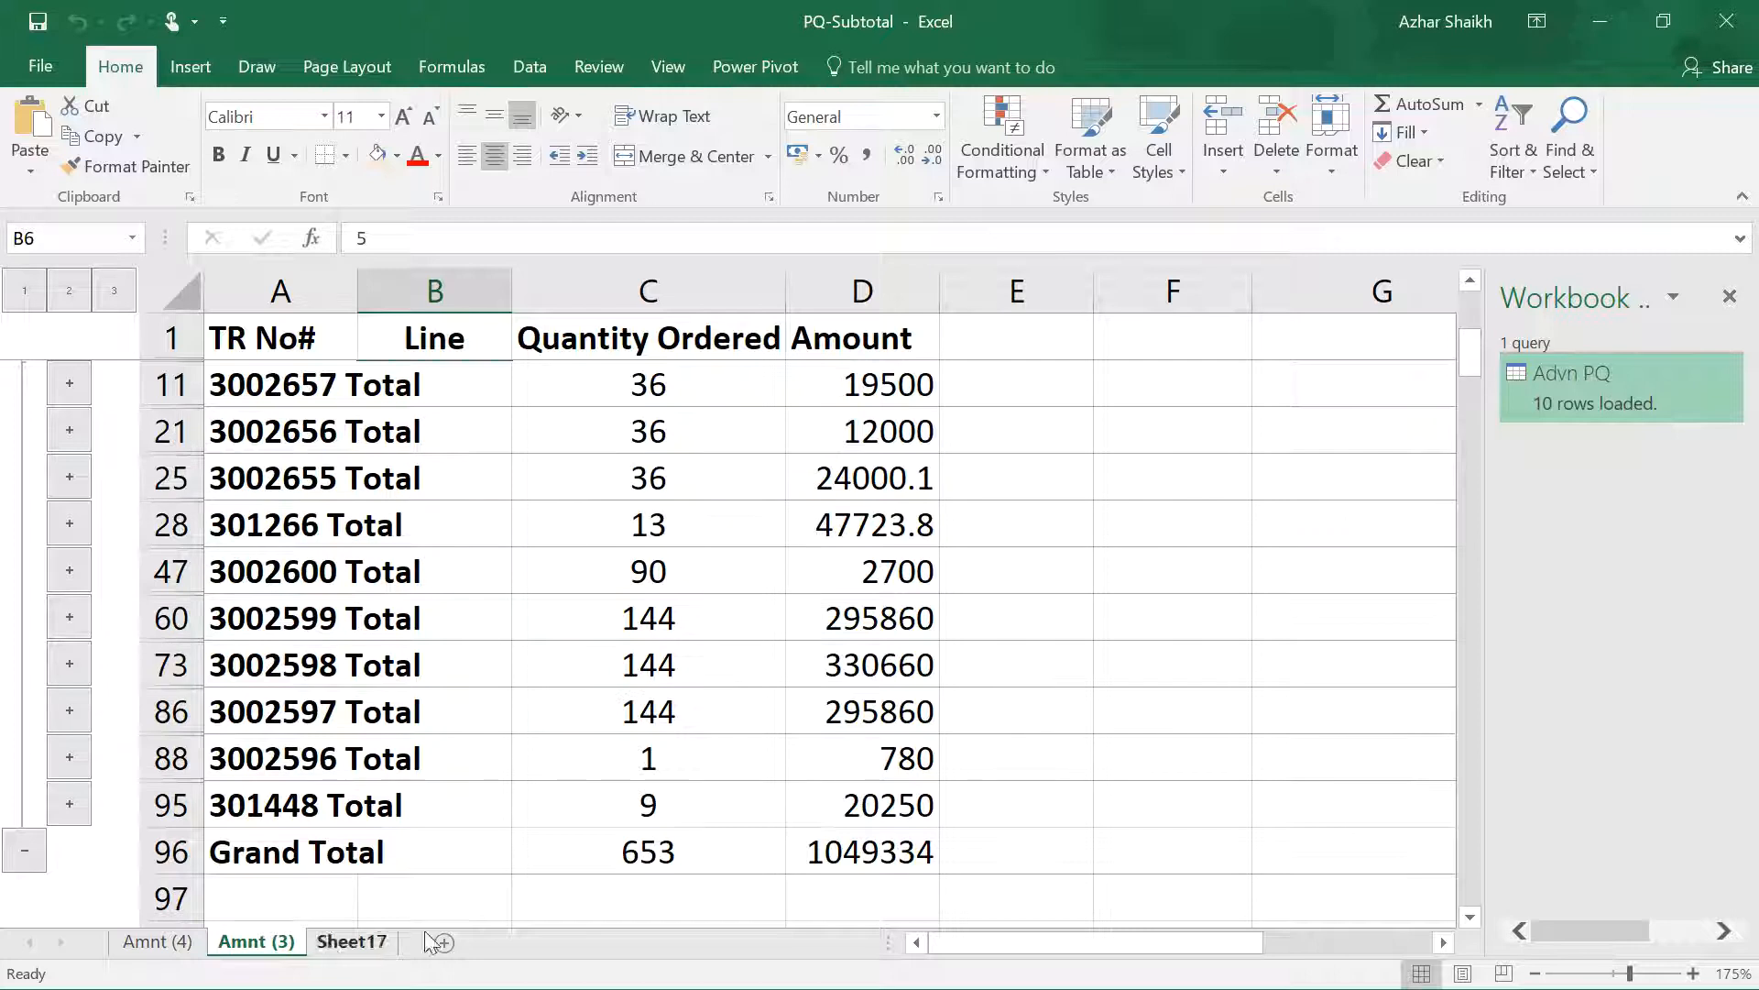
- Select the TTL AMNT values C2:C11 on Sheet17 and compare their sum with the Grand Total on Amnt (3)
click(362, 942)
drag(295, 323, 326, 579)
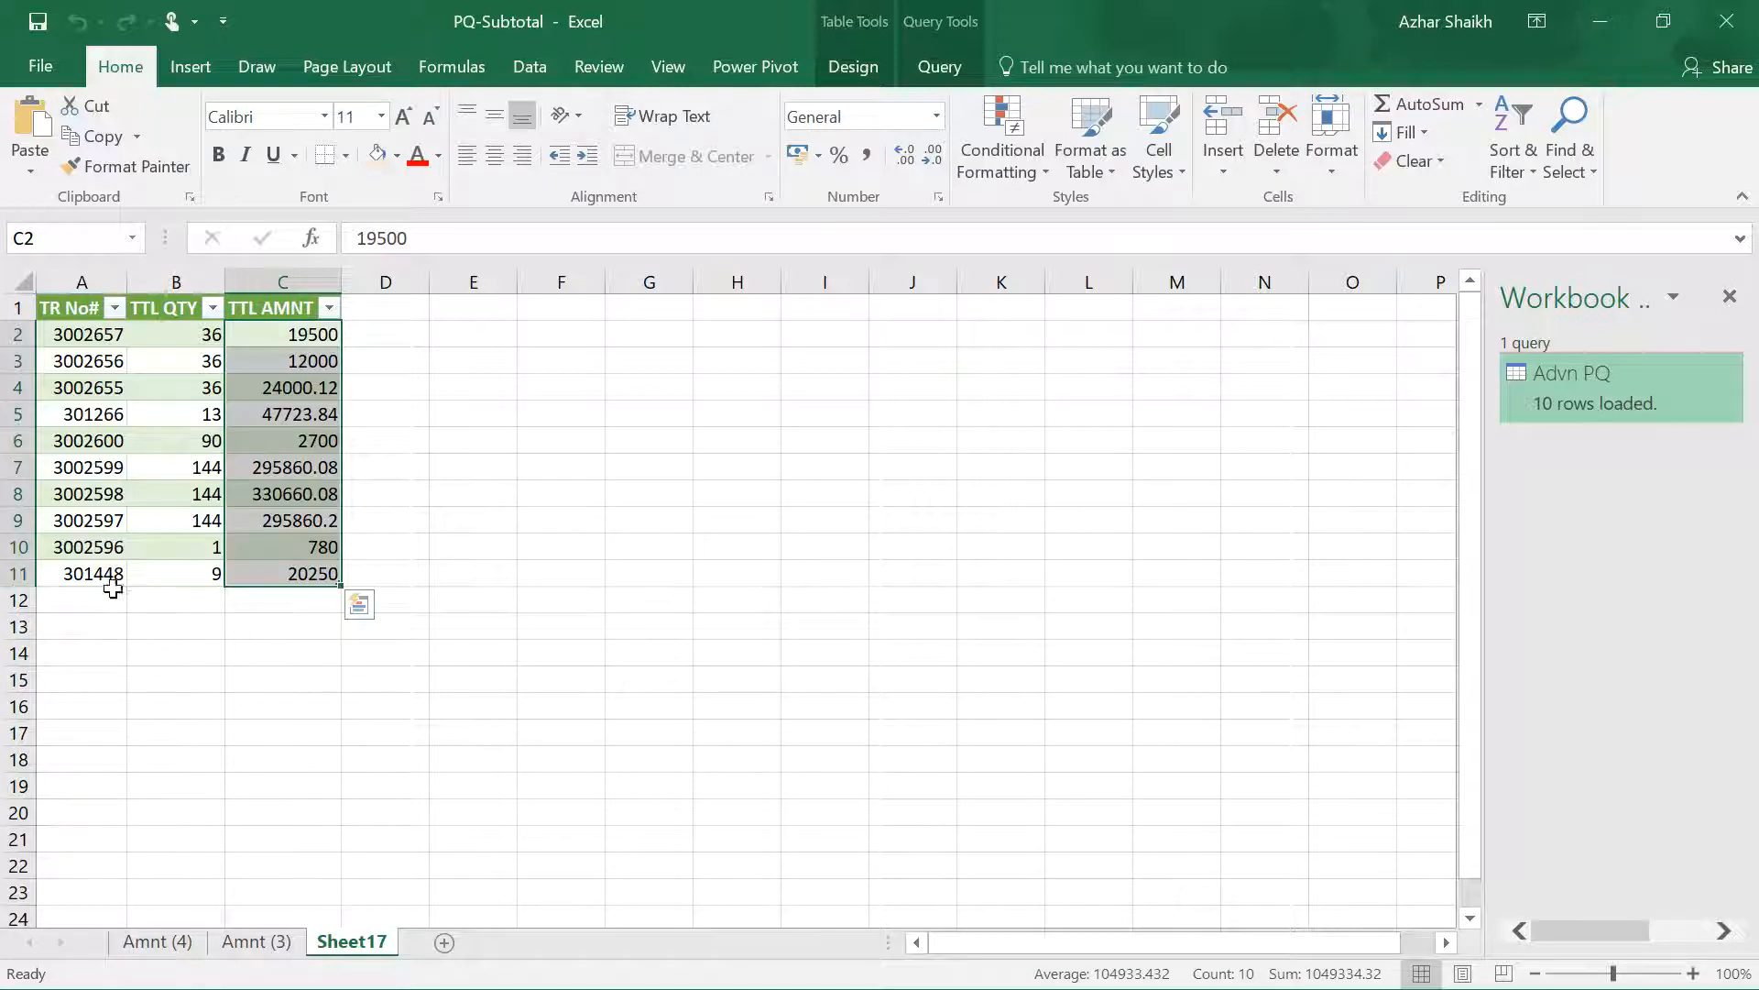
click(260, 944)
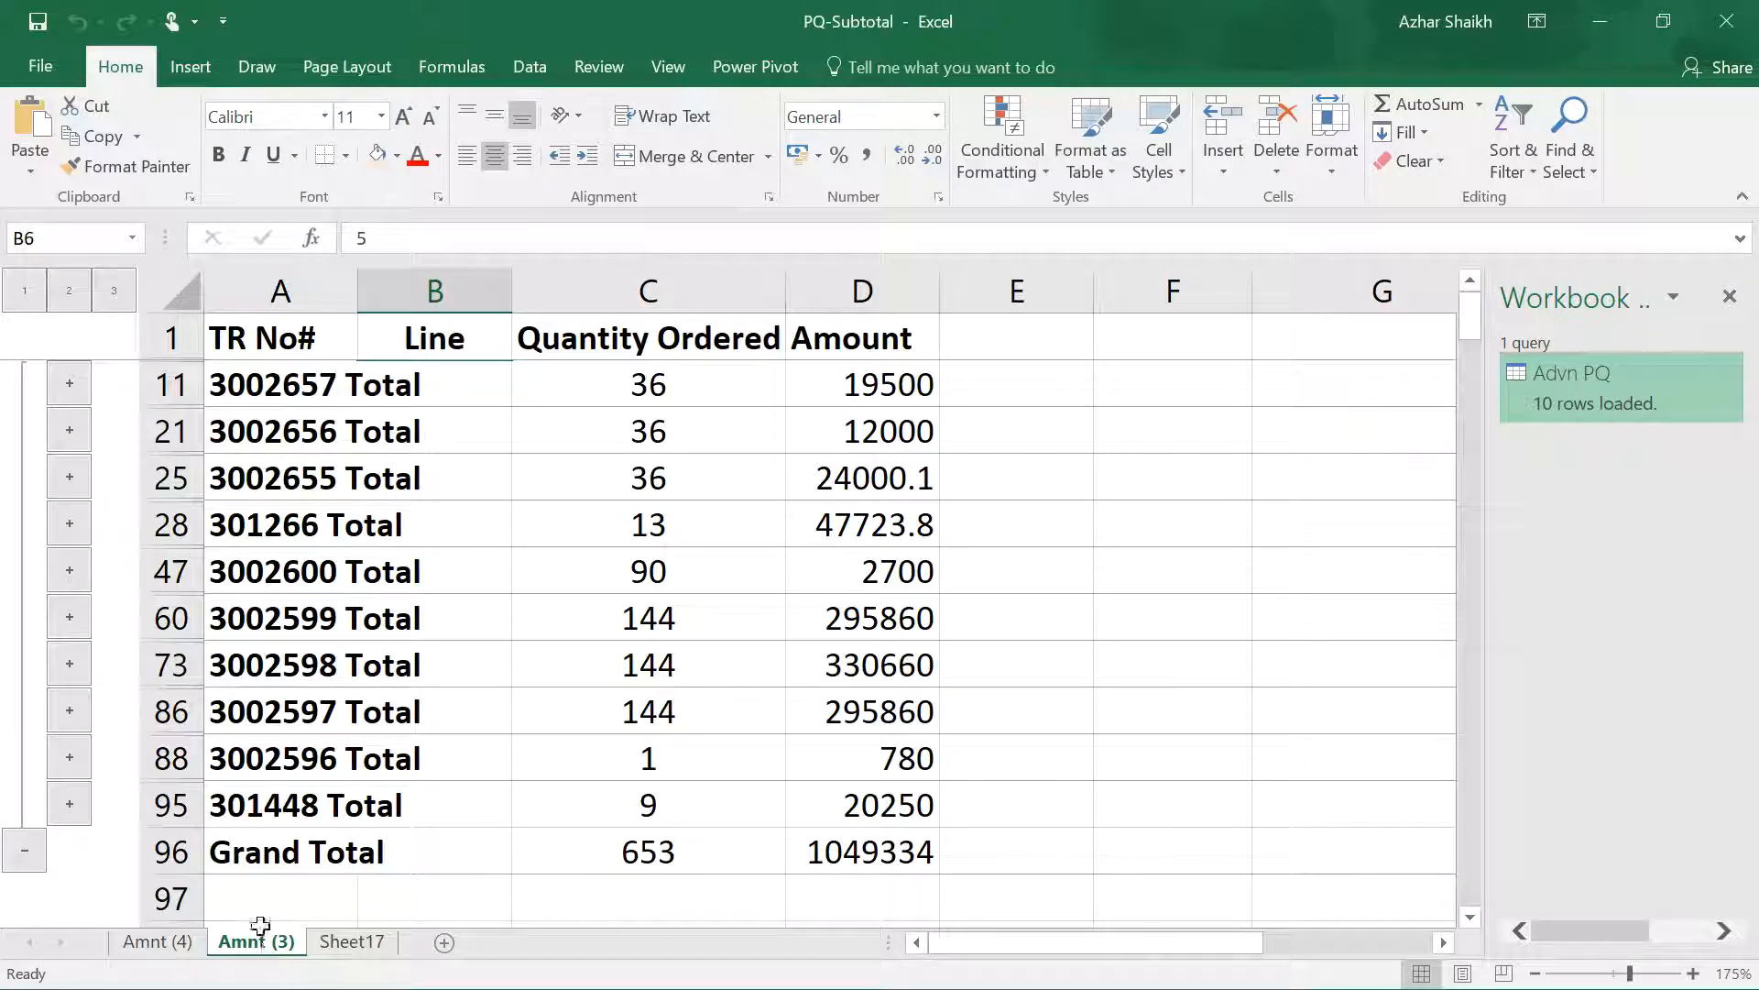
click(351, 944)
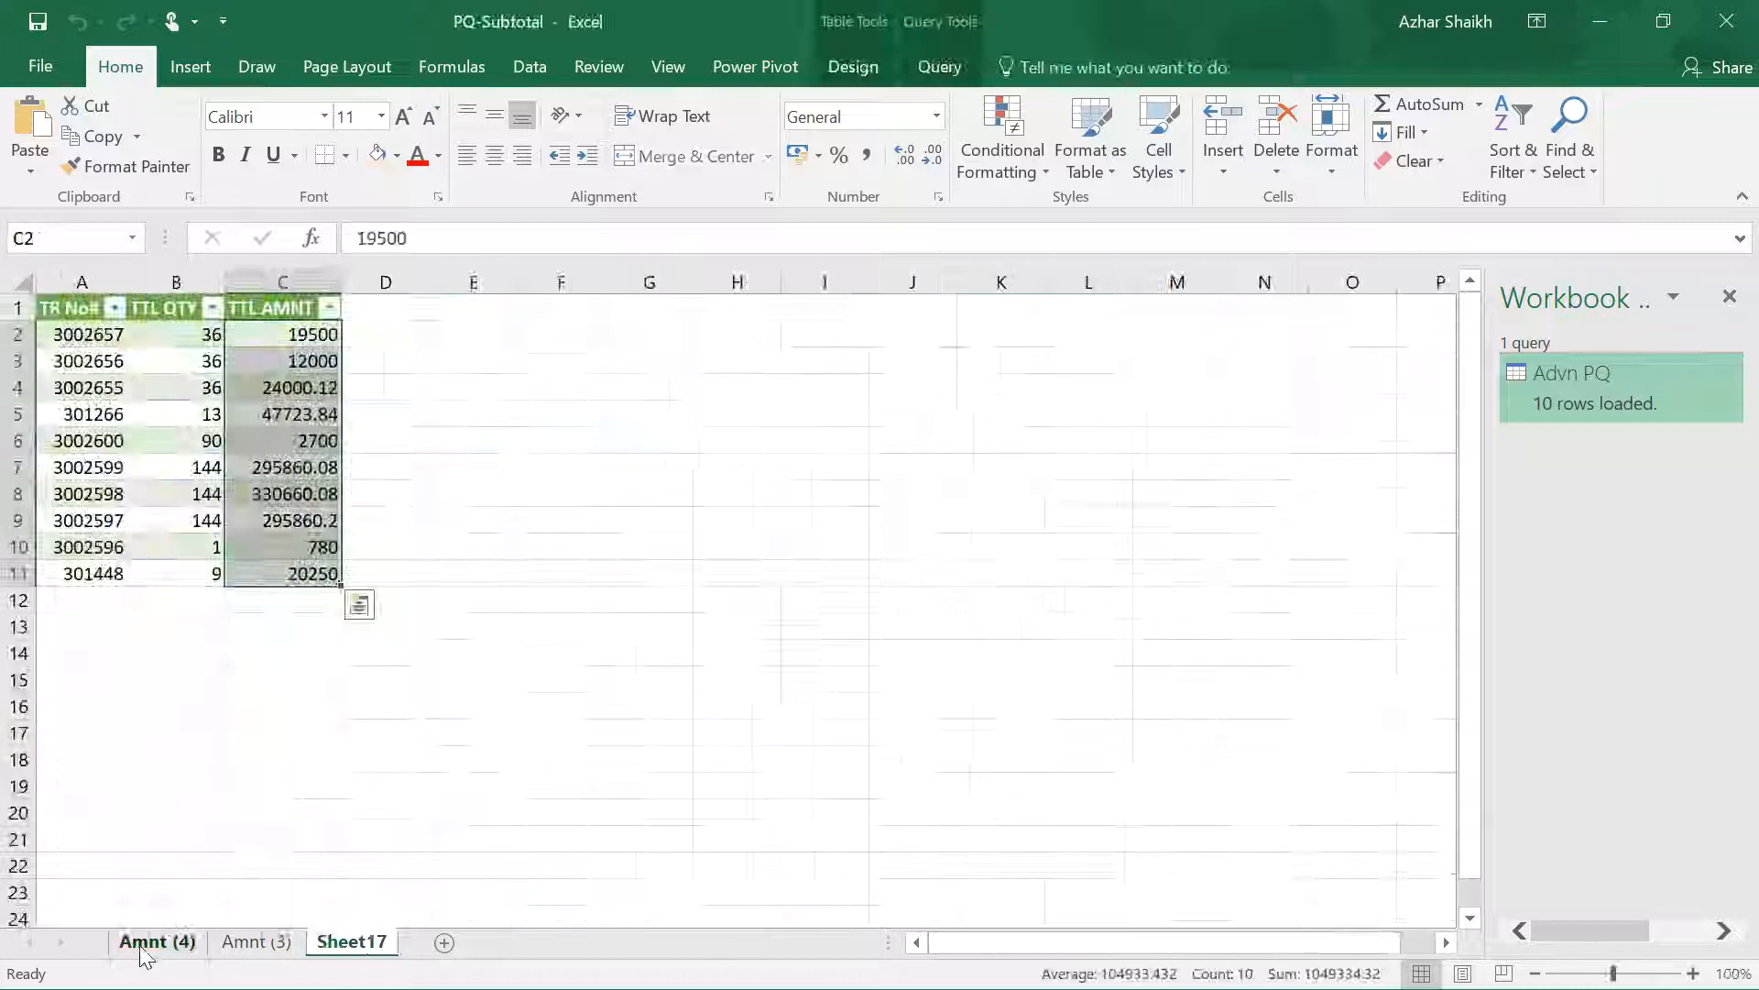
- Append a row below the Amnt (4) table with TR No# 30000, Line 1, Quantity Ordered 10 and Amount 5000
click(157, 944)
scroll(372, 788, down, 20)
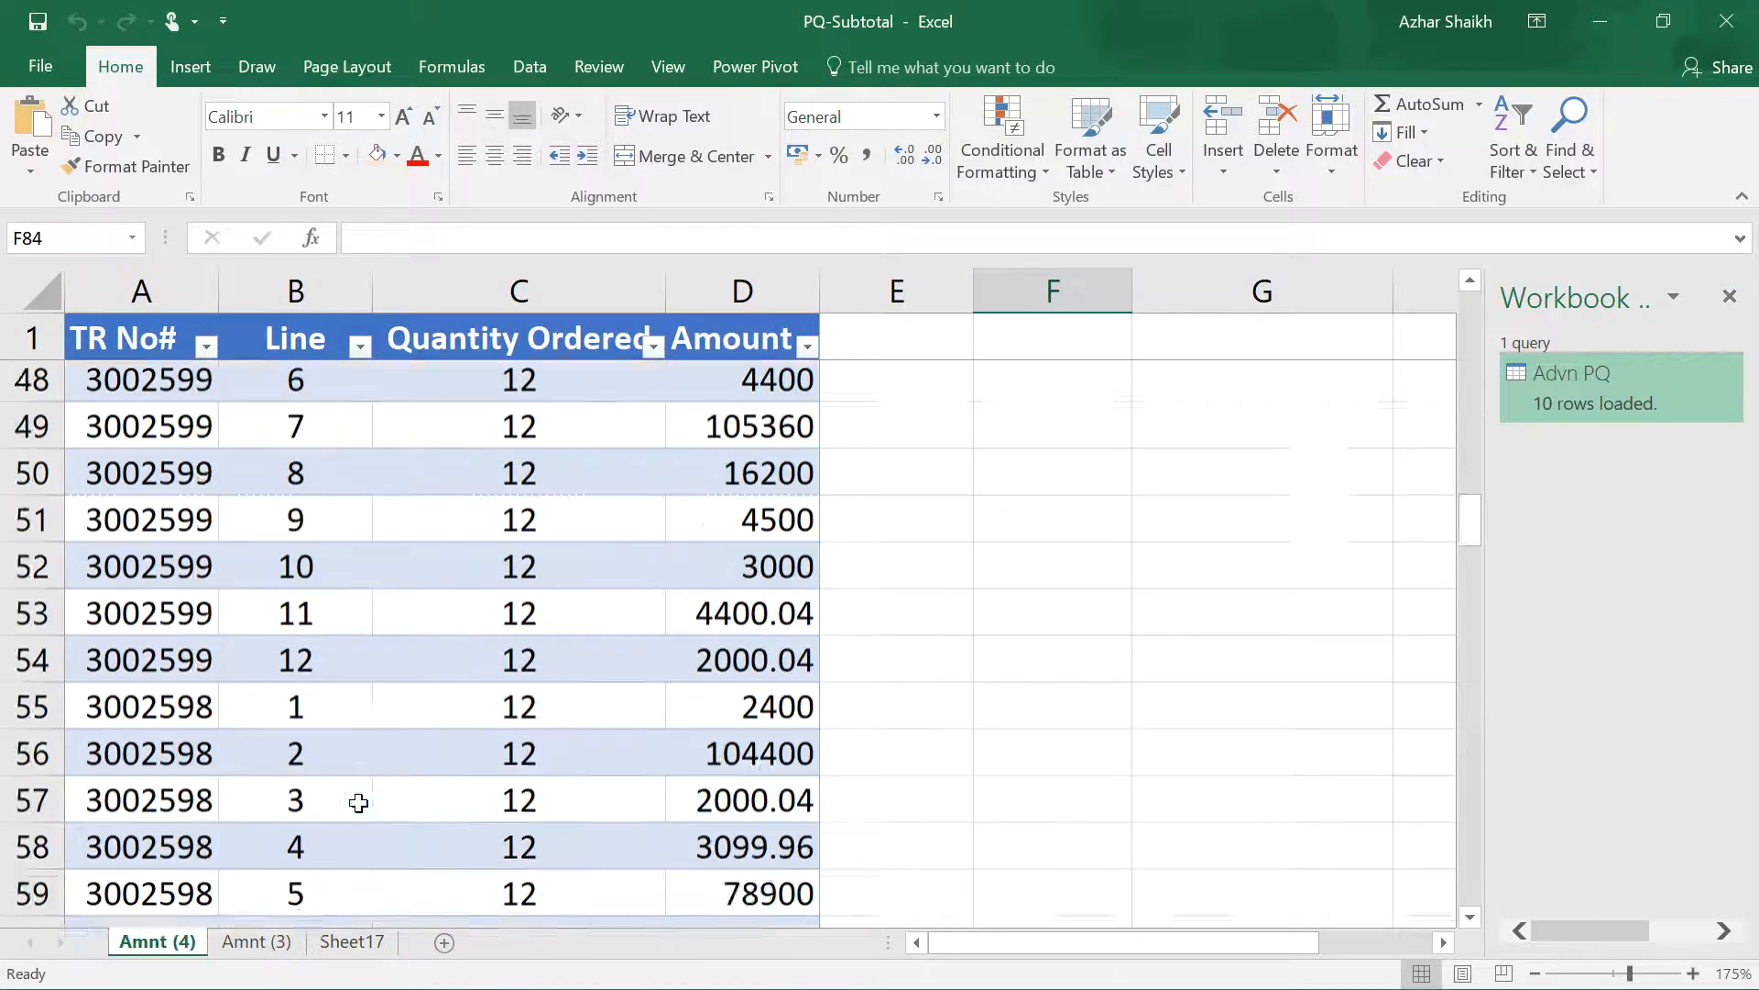
scroll(361, 760, up, 6)
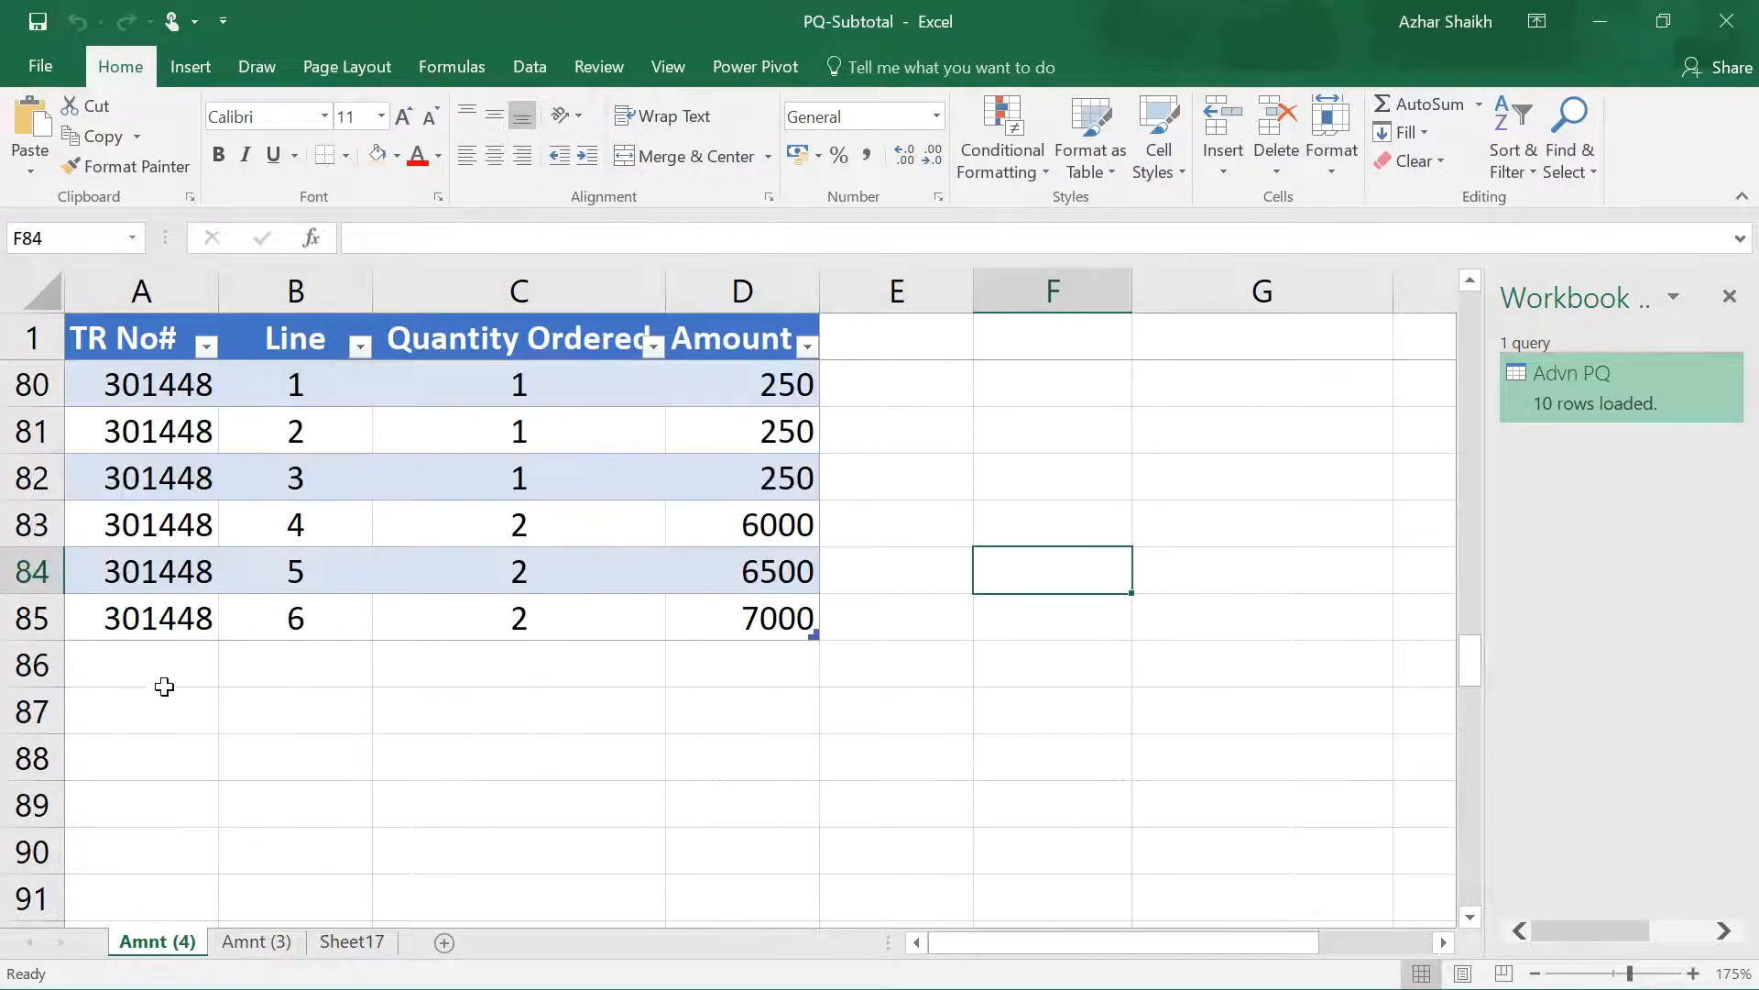
click(138, 664)
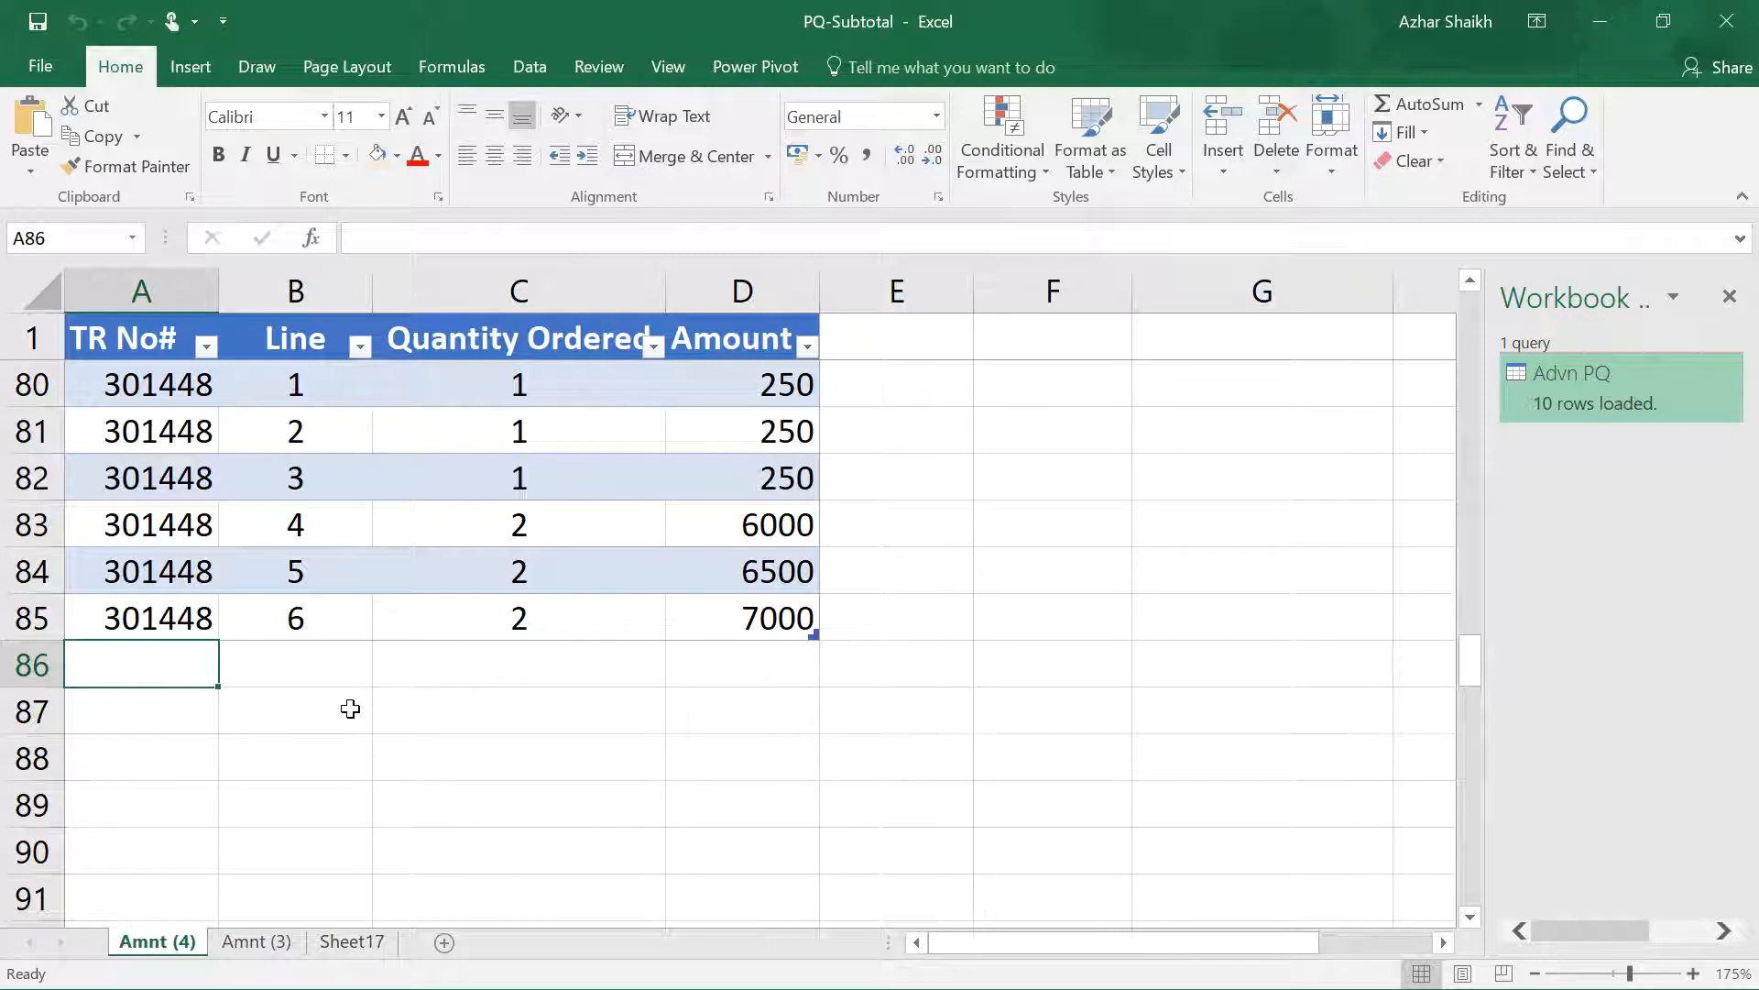
text(30000)
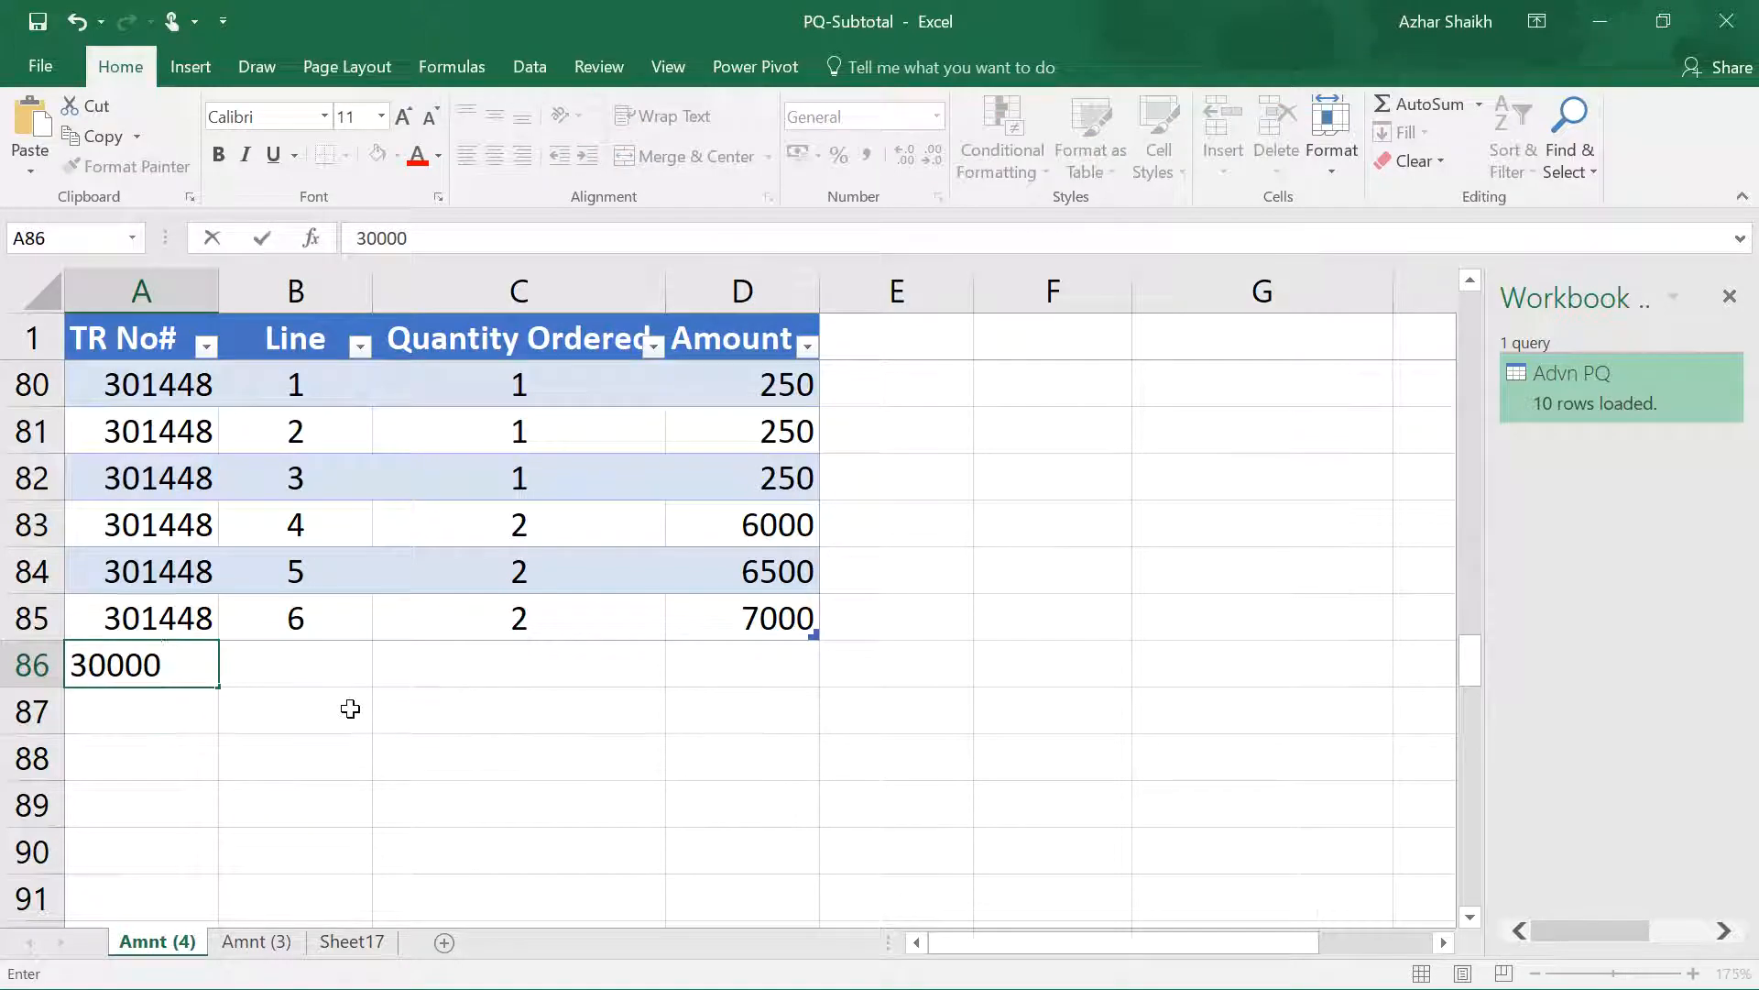
key(Tab)
text(1)
key(Tab)
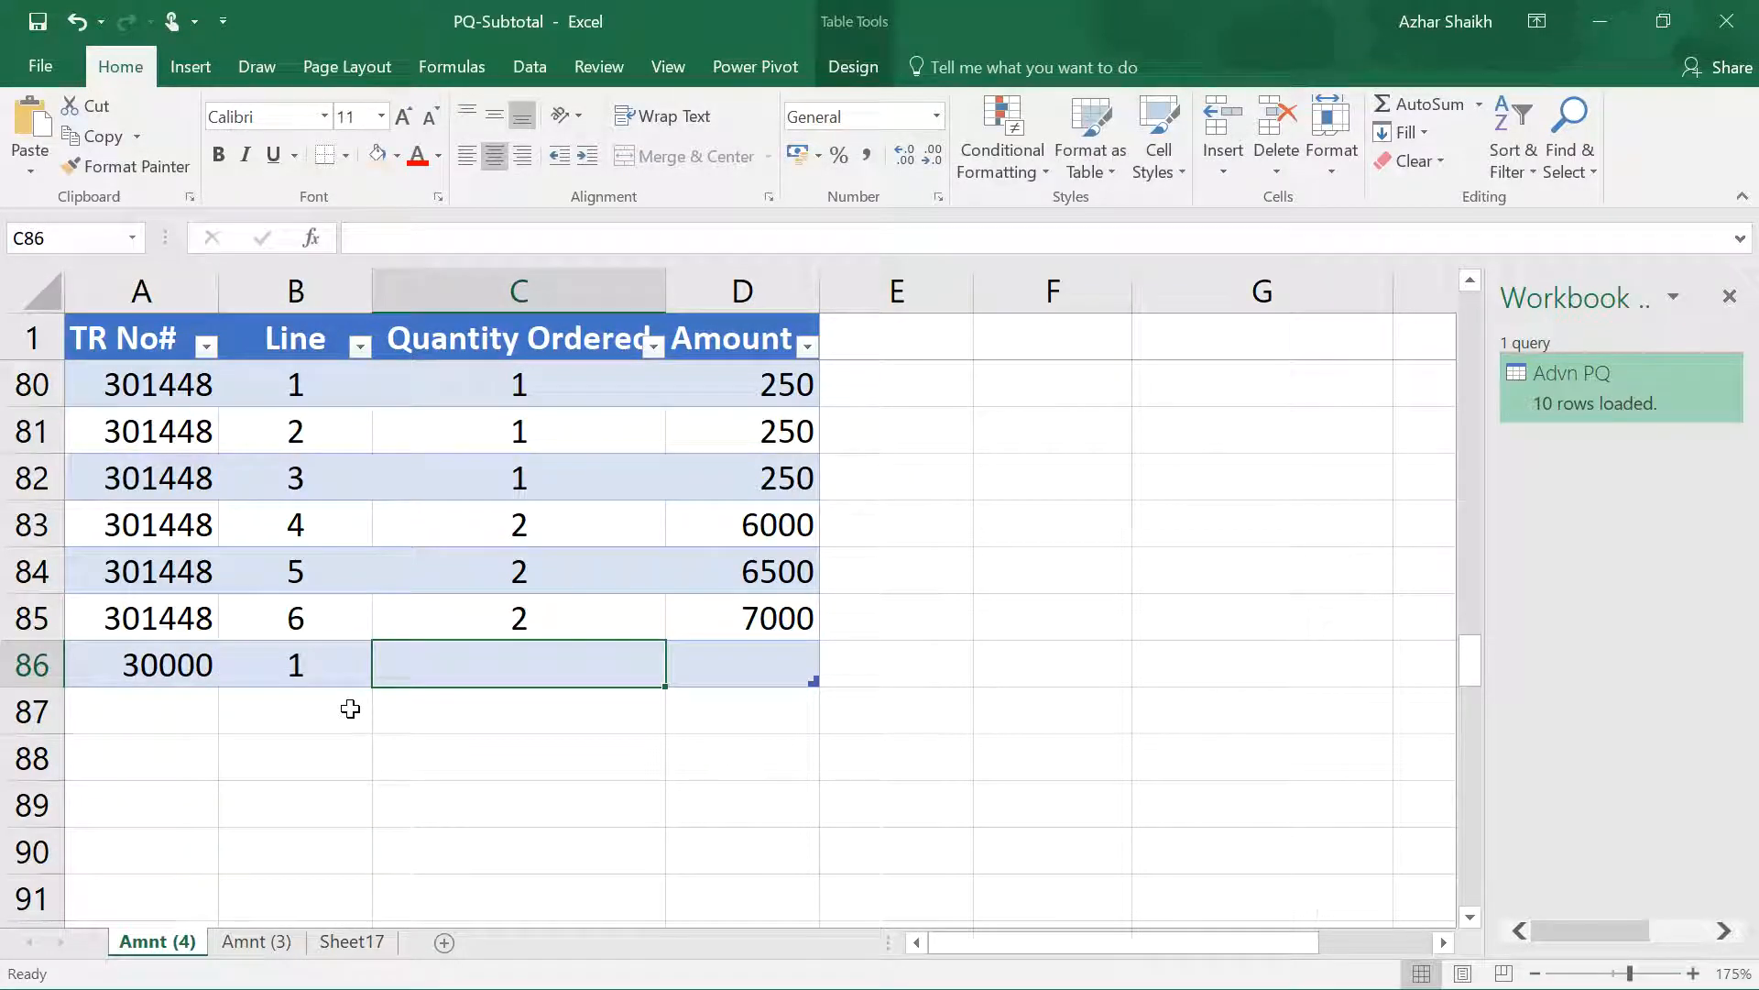
text(10)
key(Tab)
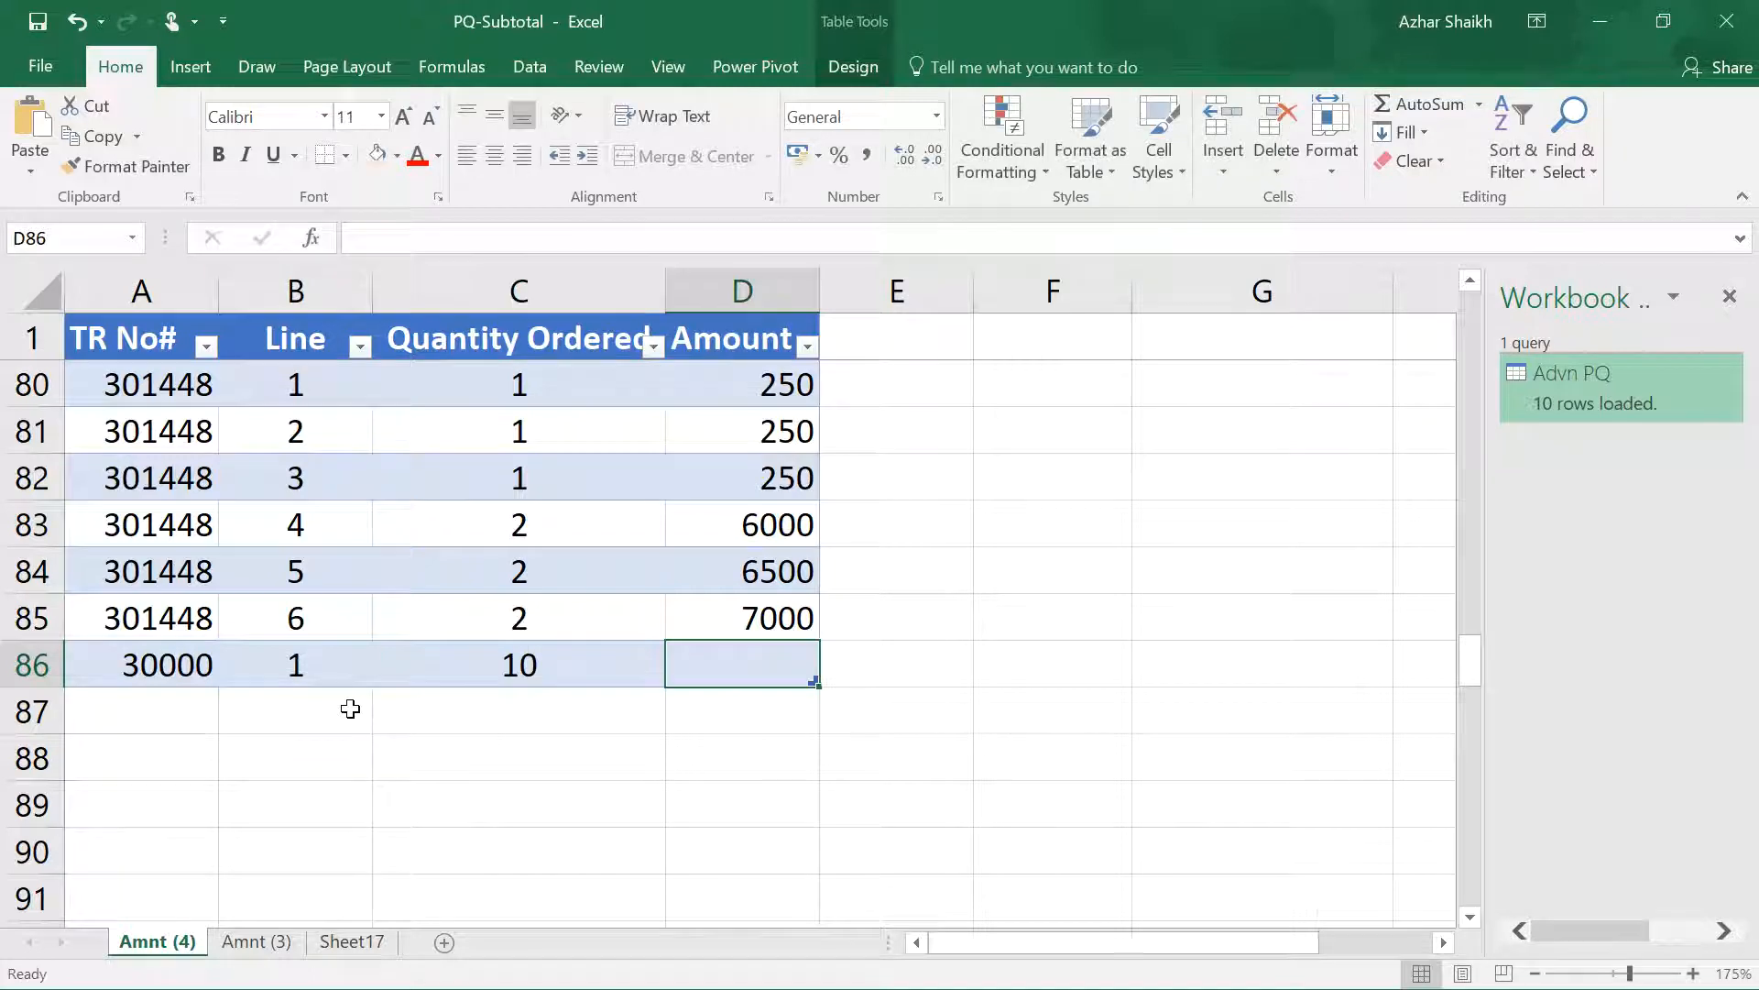
text(5000)
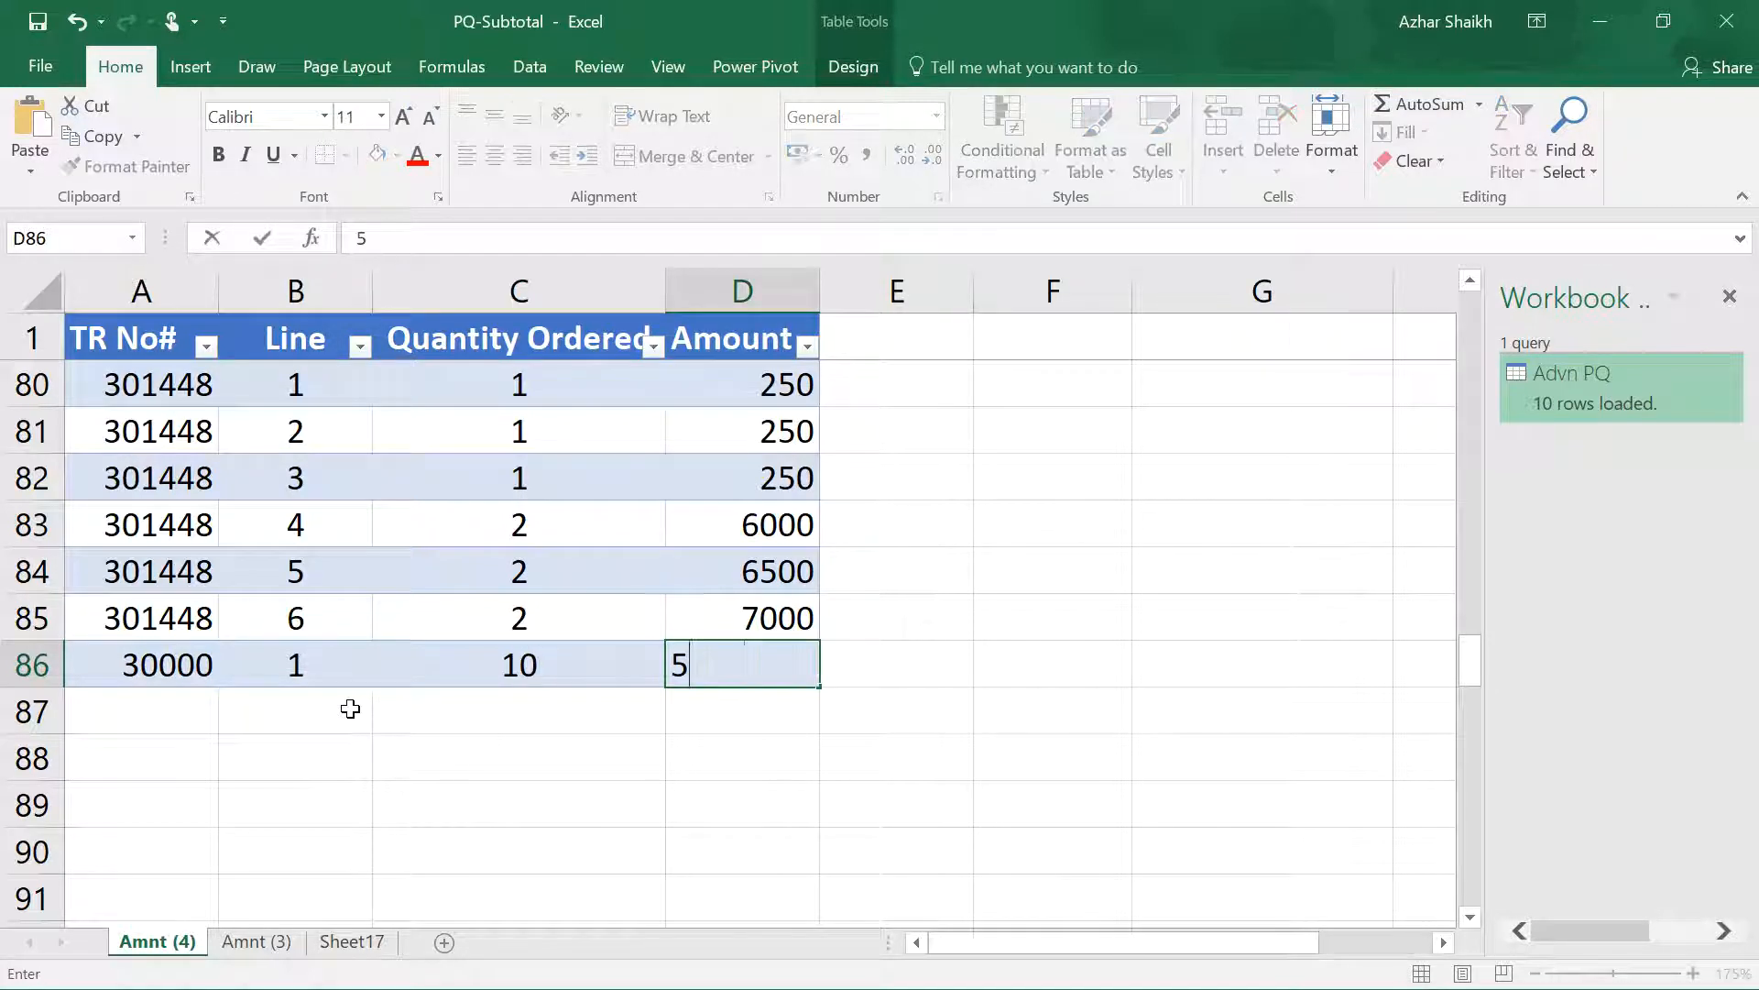
key(Return)
- Add a second TR No# 30000 row in row 87 with Line 2, copying Quantity Ordered 10 and Amount 5000 from above
key(Left)
key(Left)
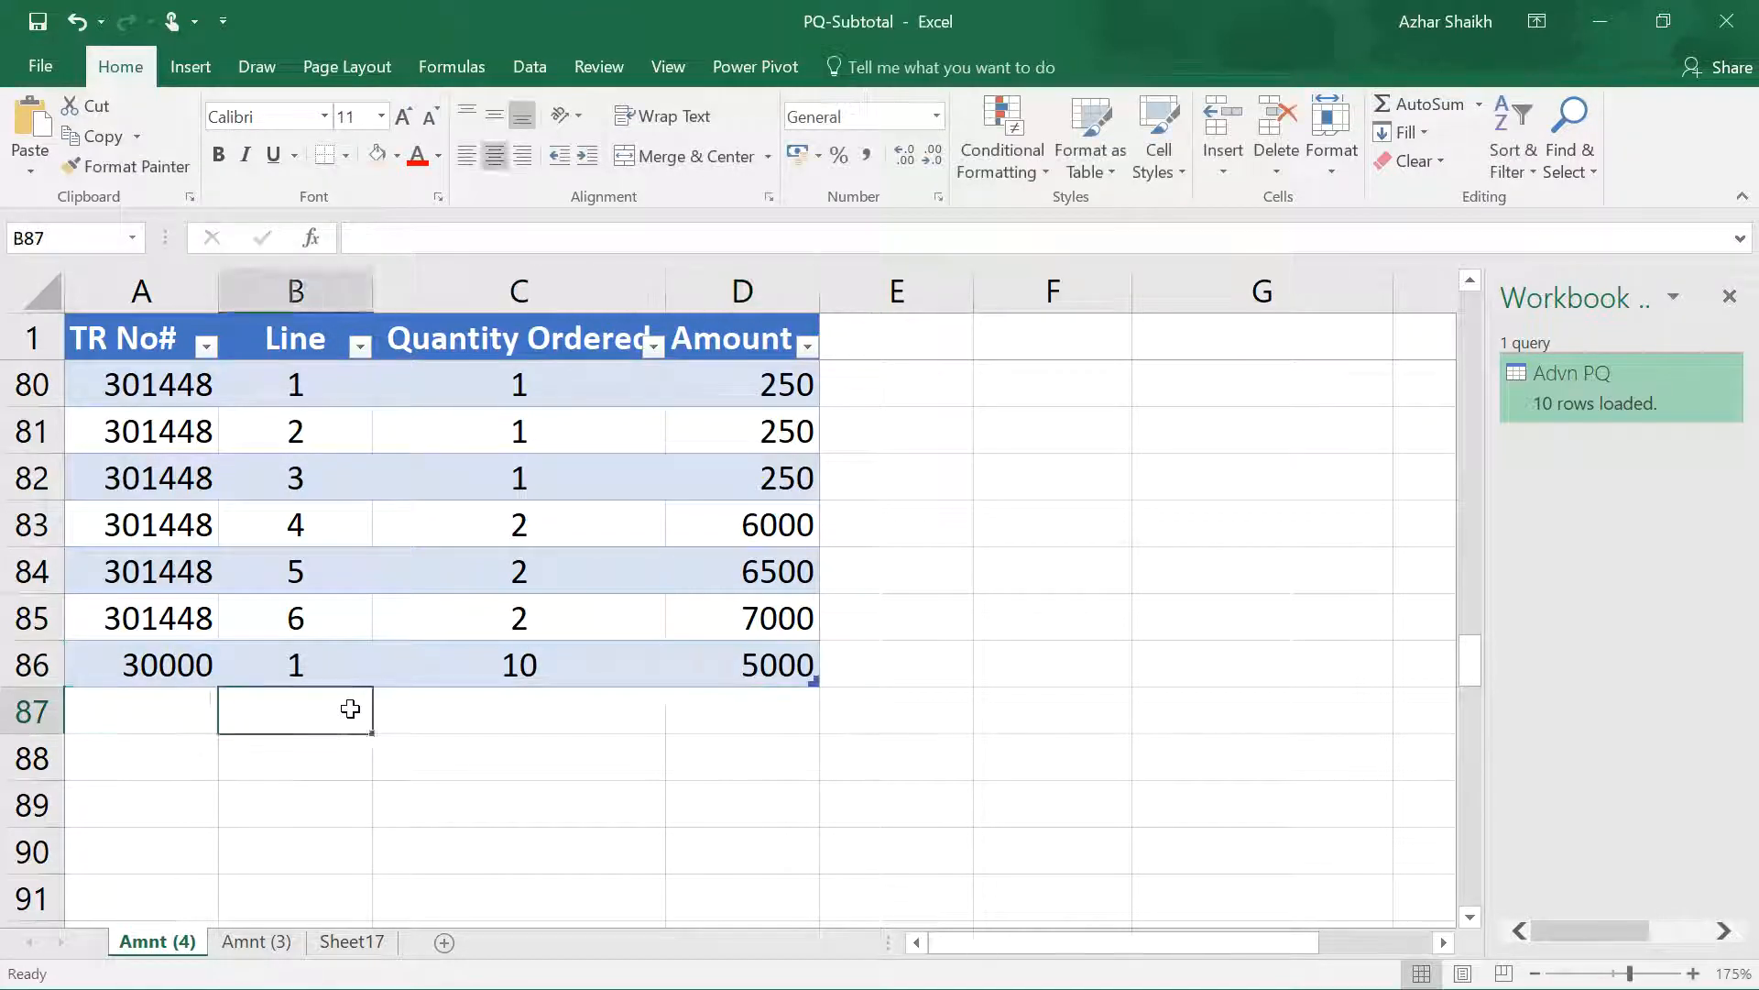
key(ctrl+d)
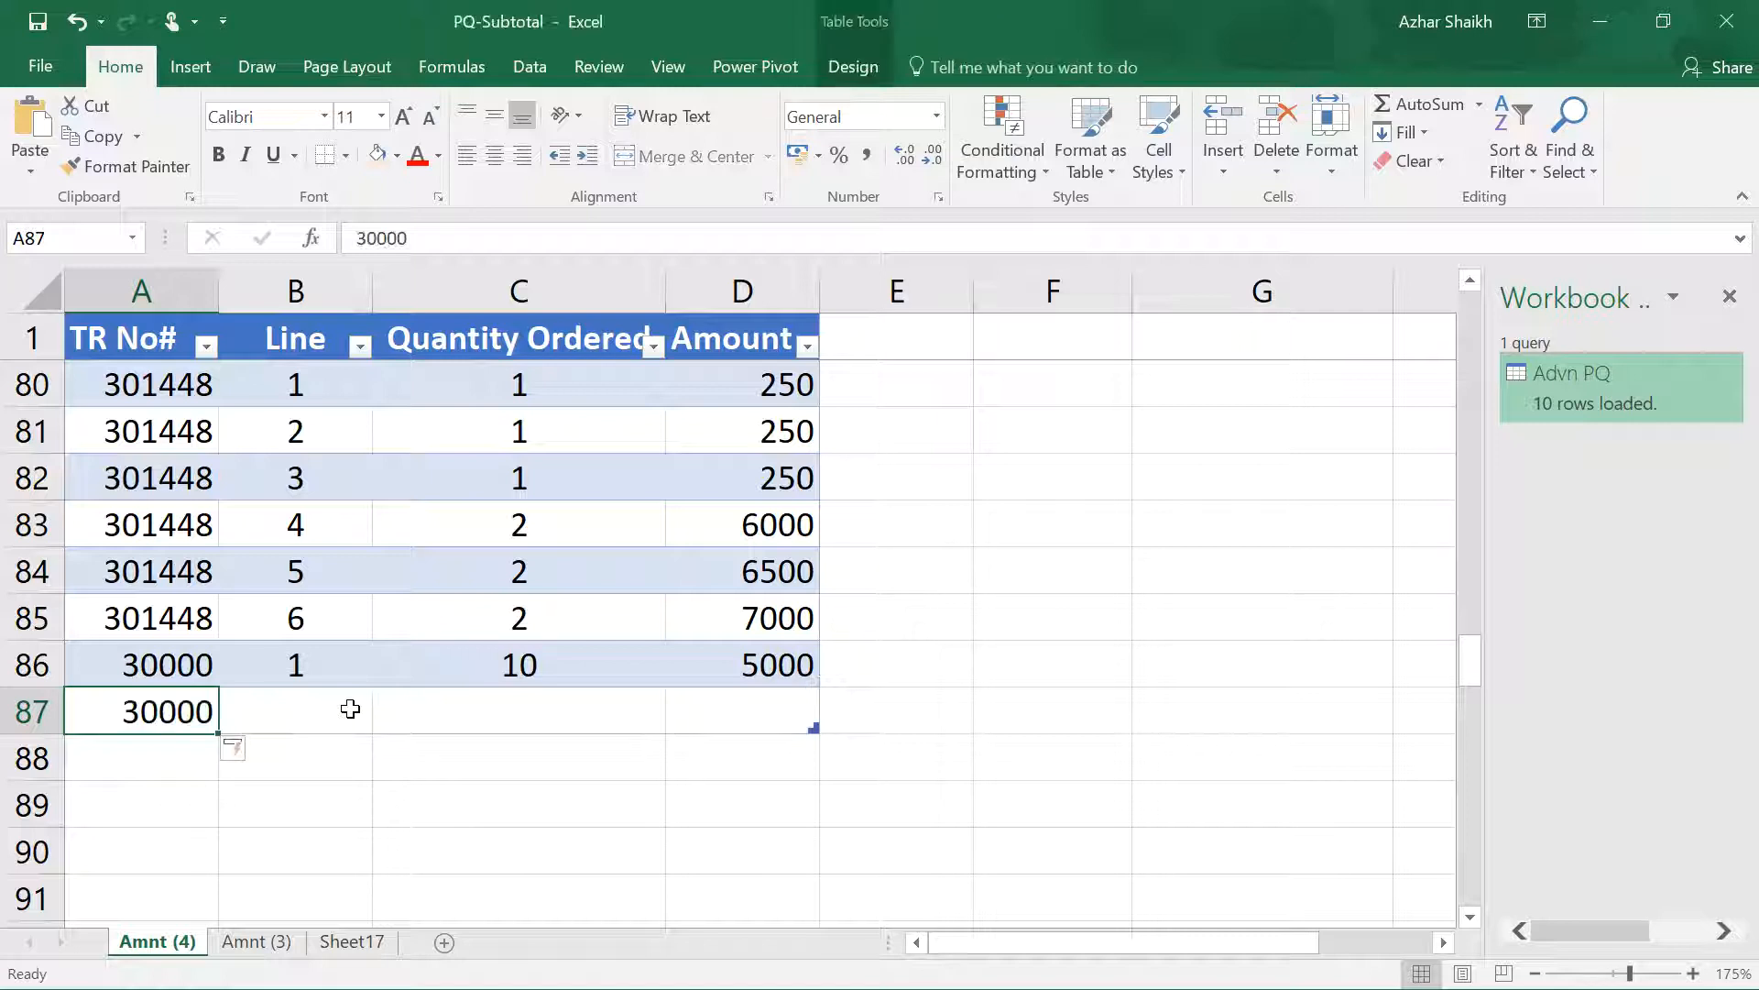
key(Tab)
text(2)
key(Tab)
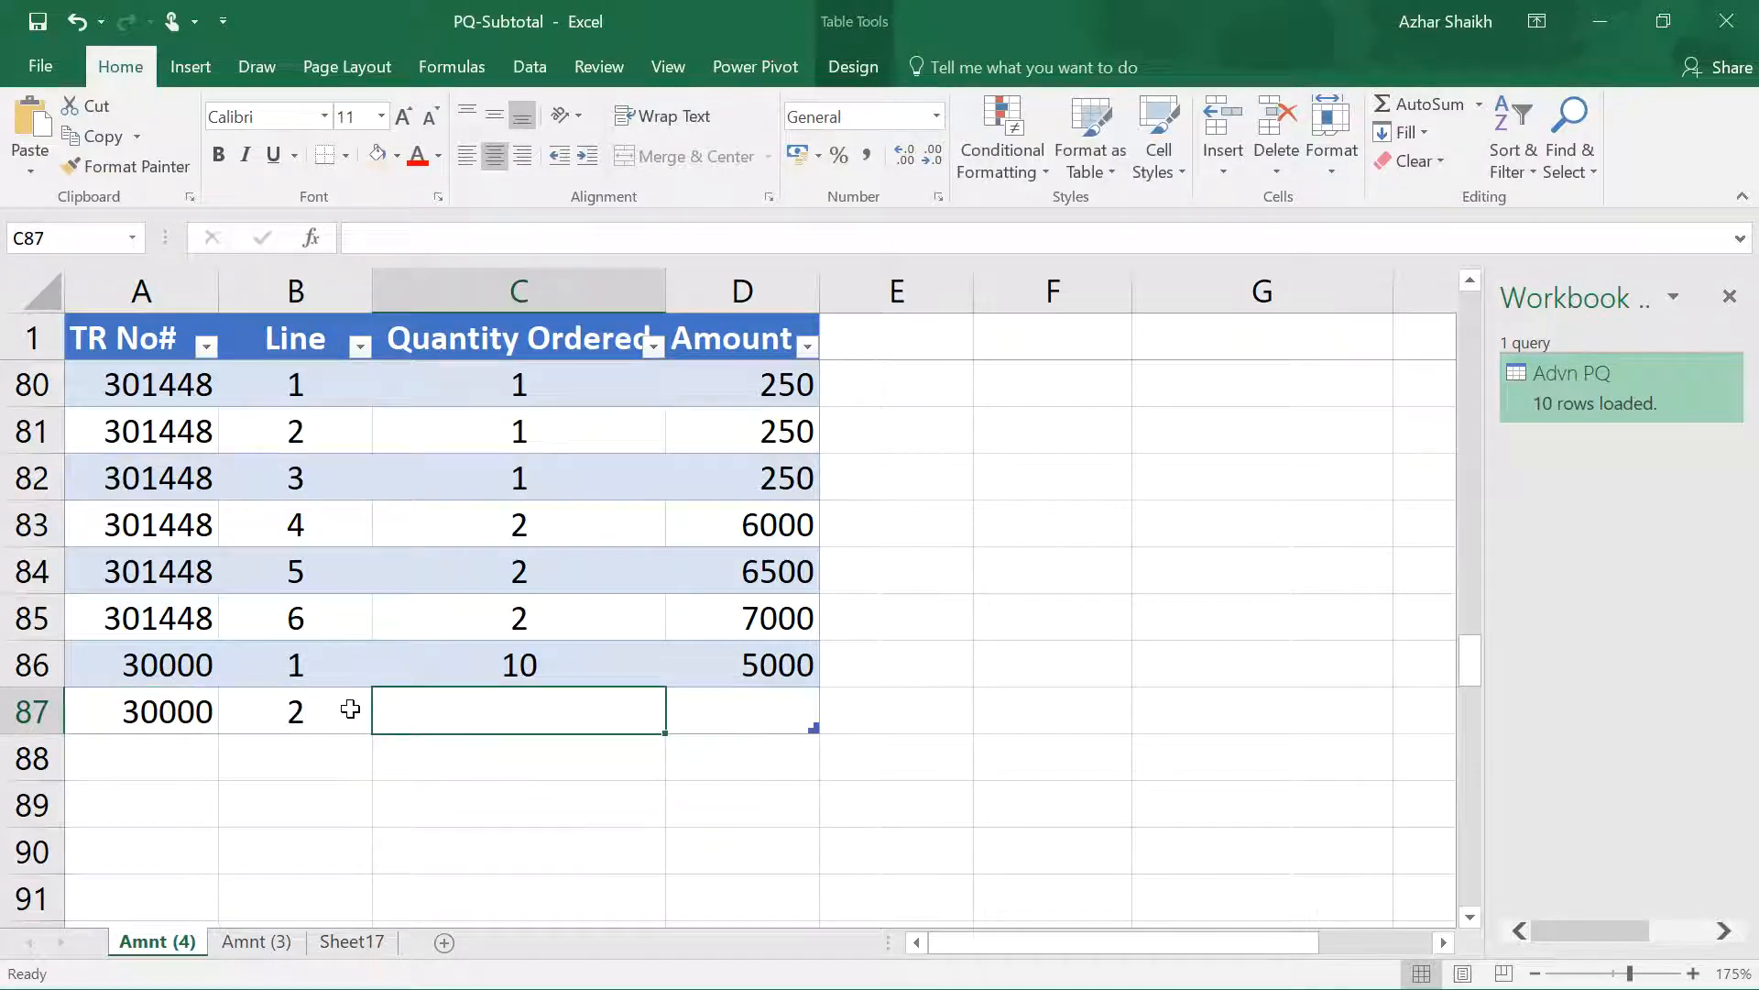
key(ctrl+d)
key(Tab)
key(ctrl+d)
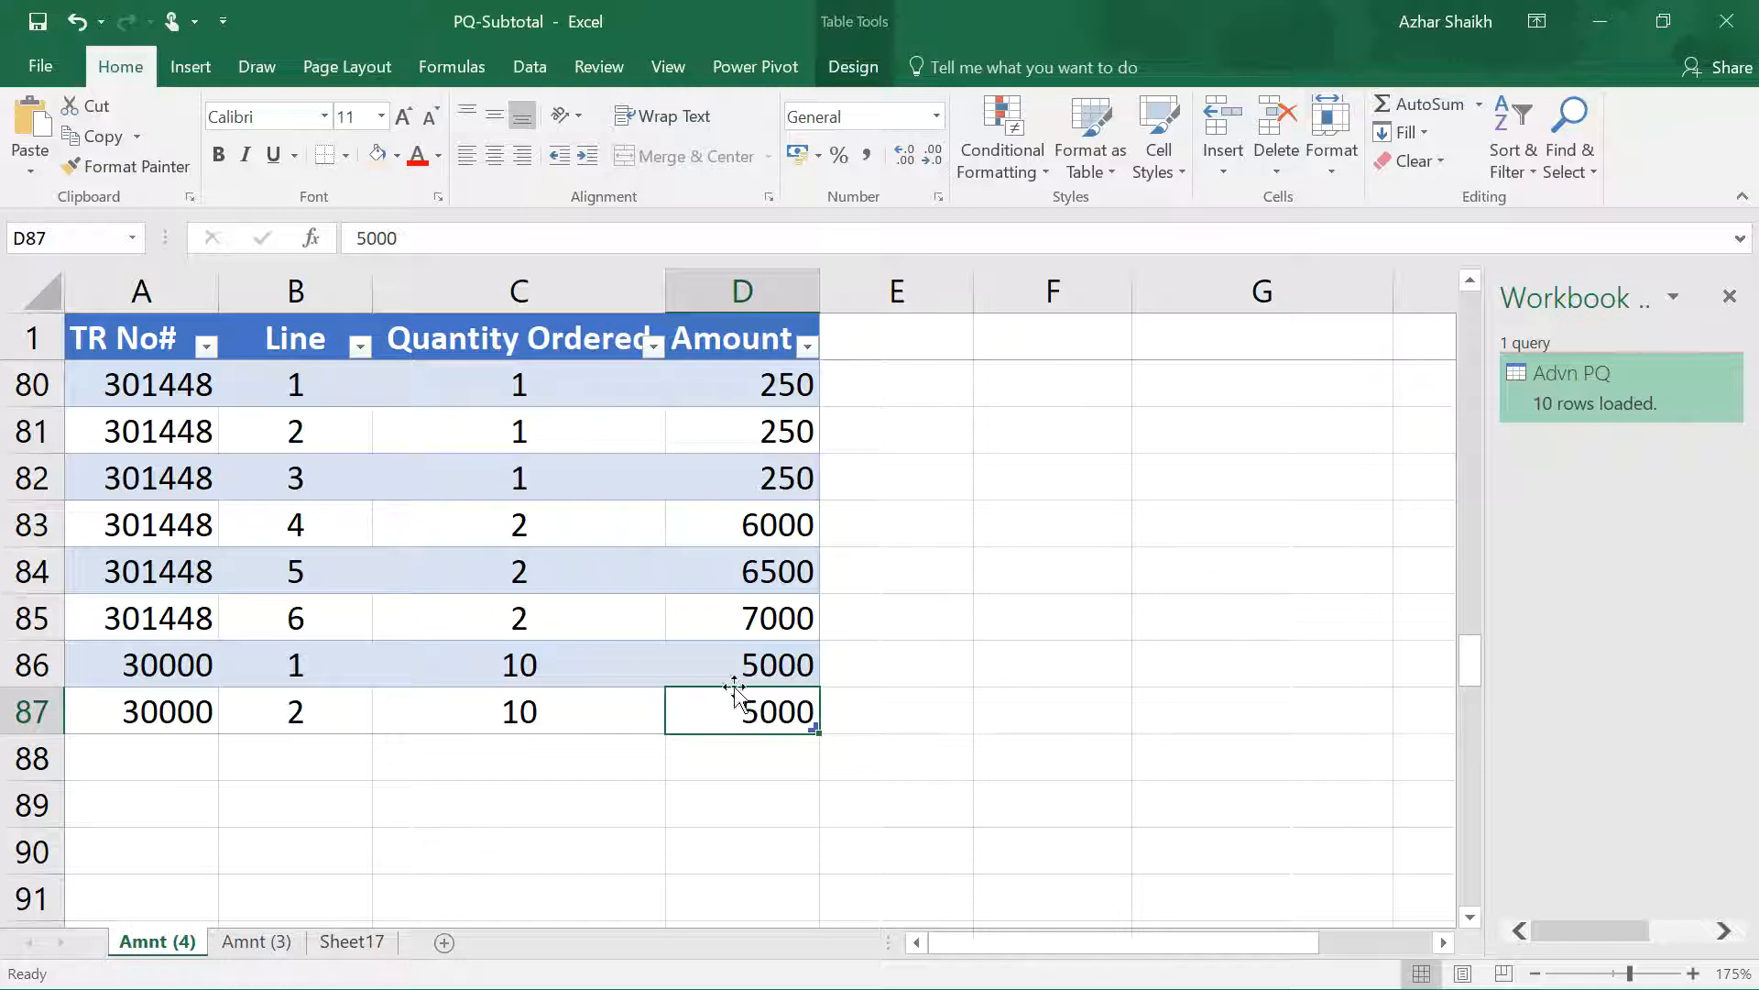
- Refresh all workbook data to update the query table on Sheet17, and check it against the Amnt (3) subtotals and Amnt (4) source rows
click(343, 942)
right_click(236, 483)
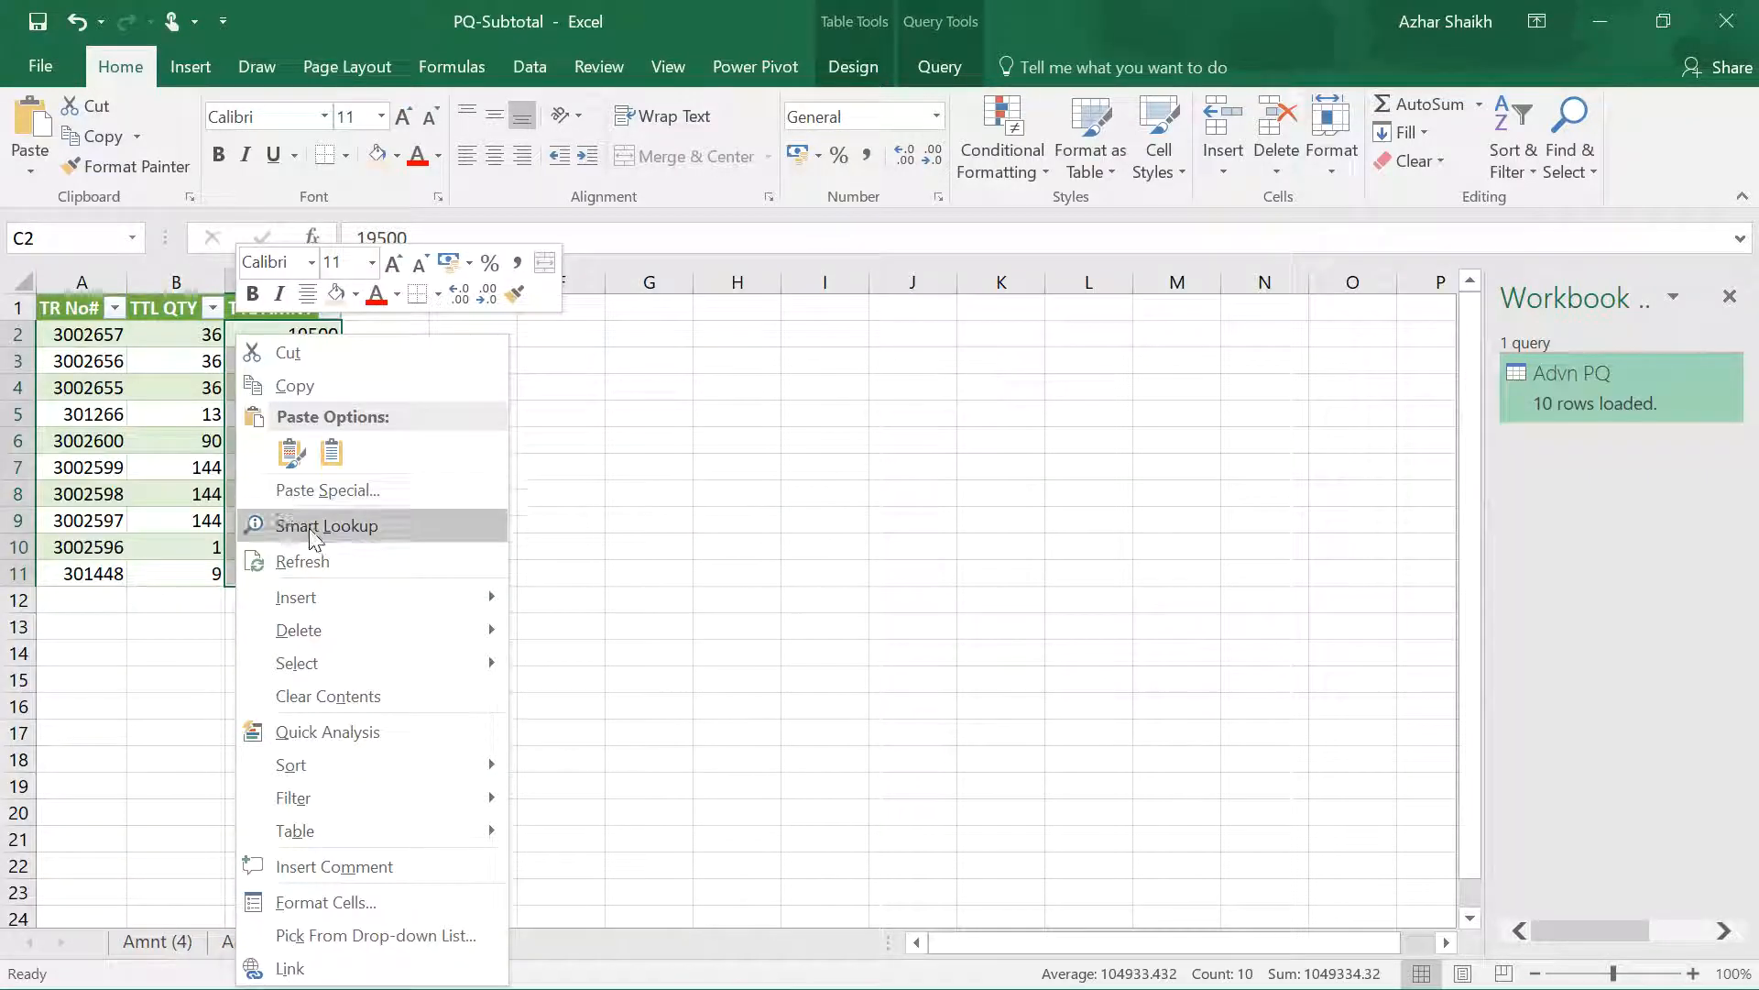
click(587, 440)
click(119, 392)
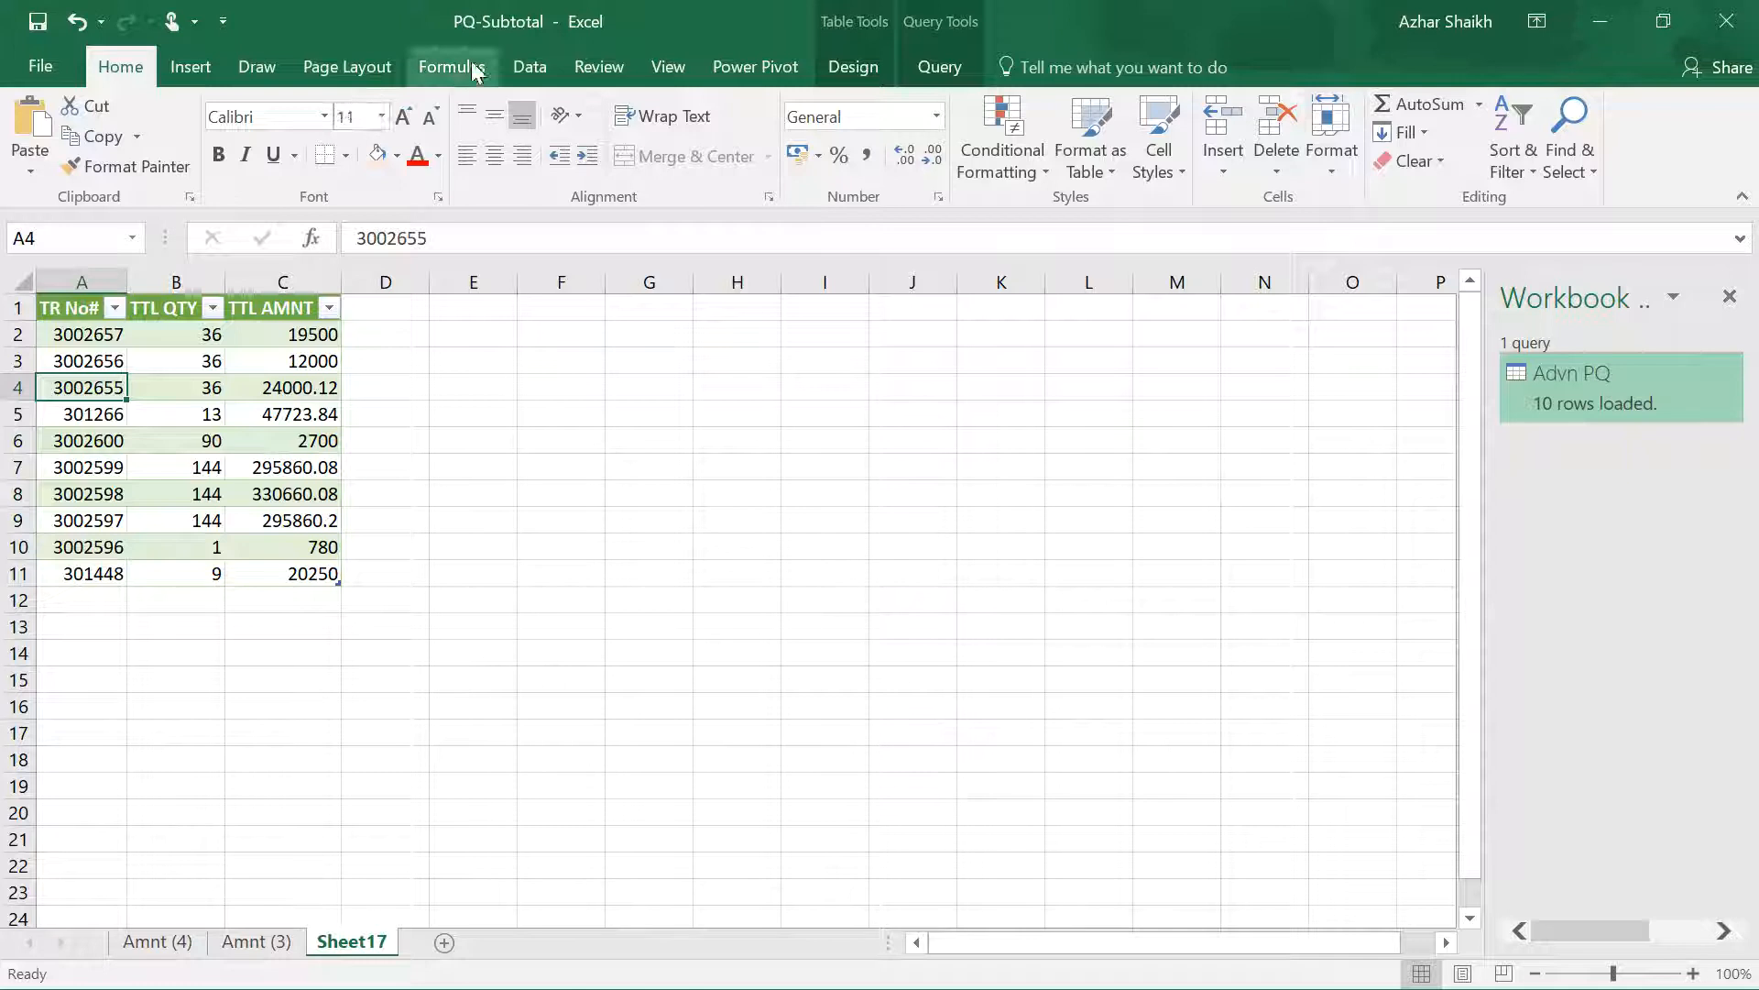
click(524, 70)
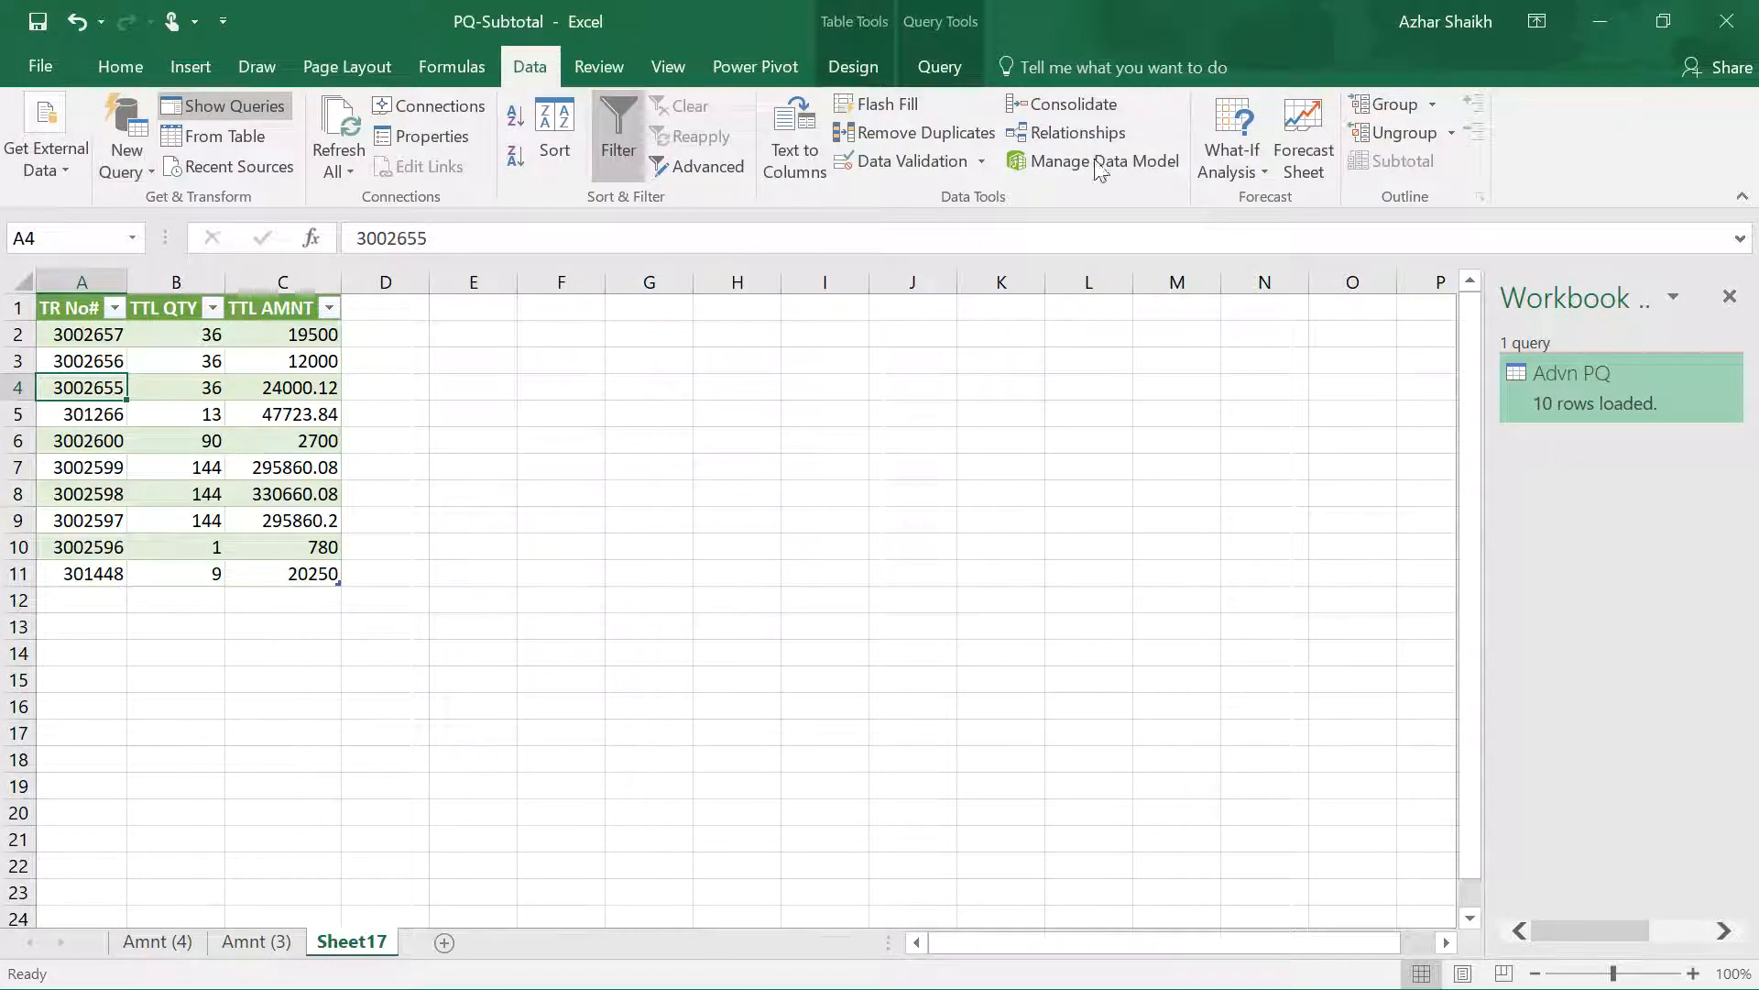
click(338, 165)
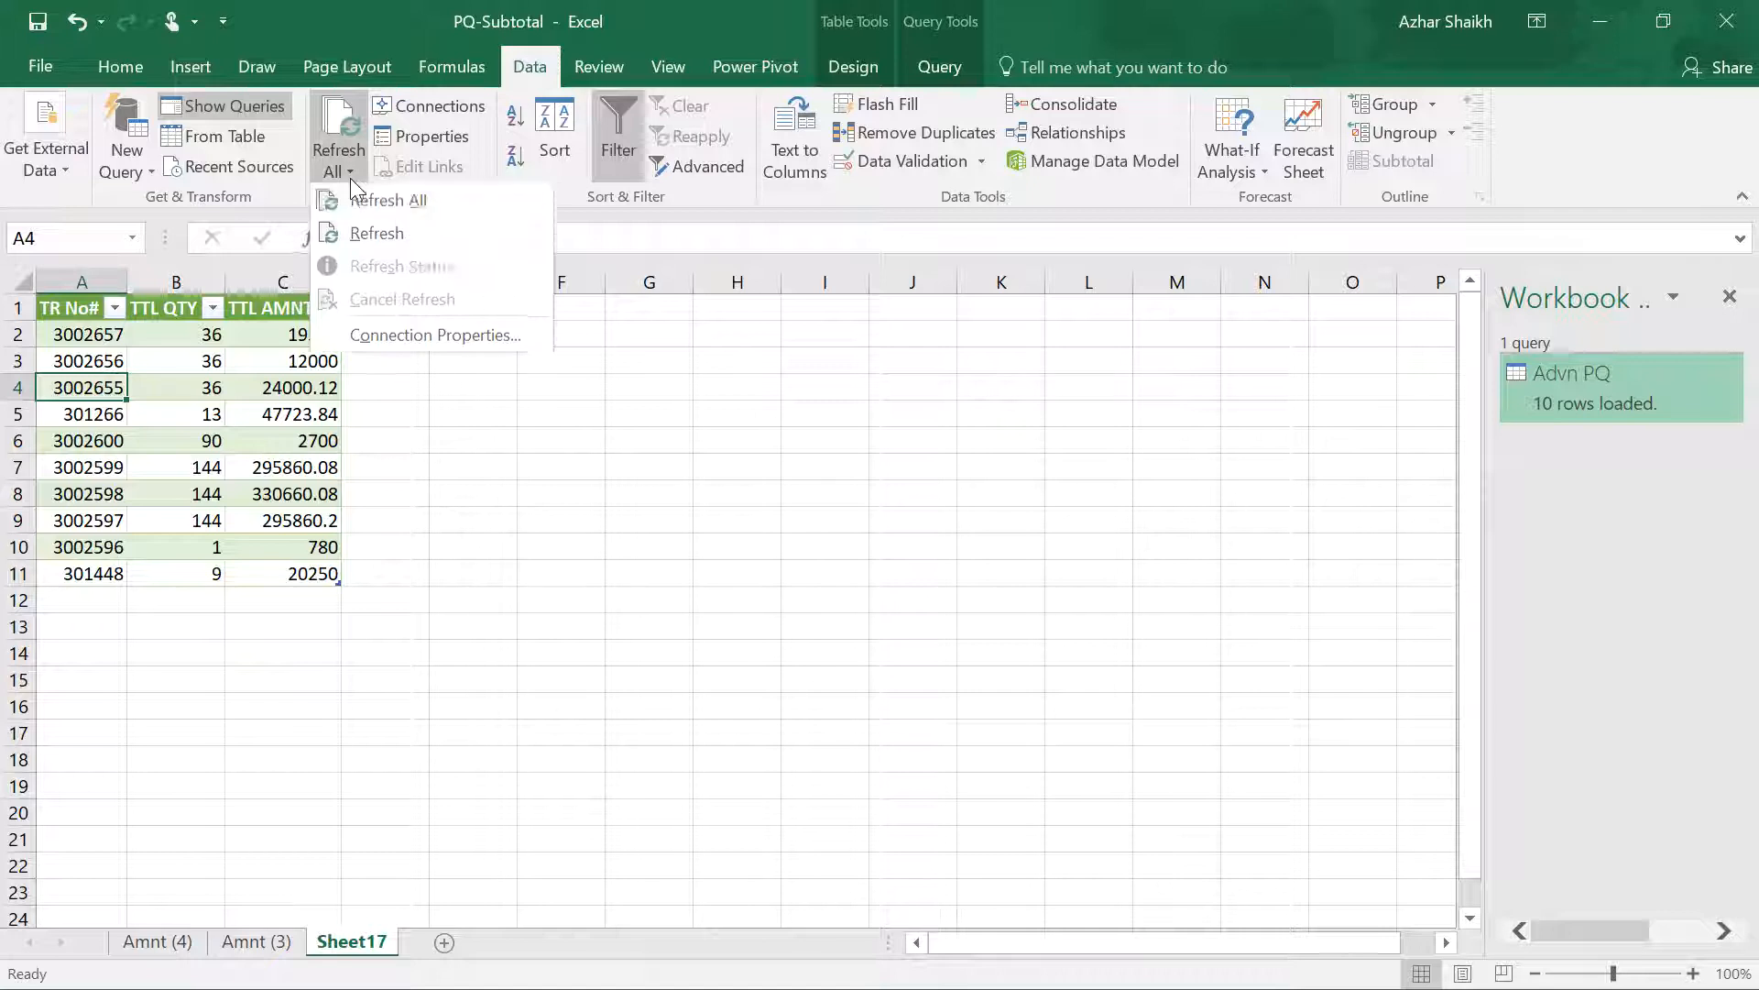
click(389, 201)
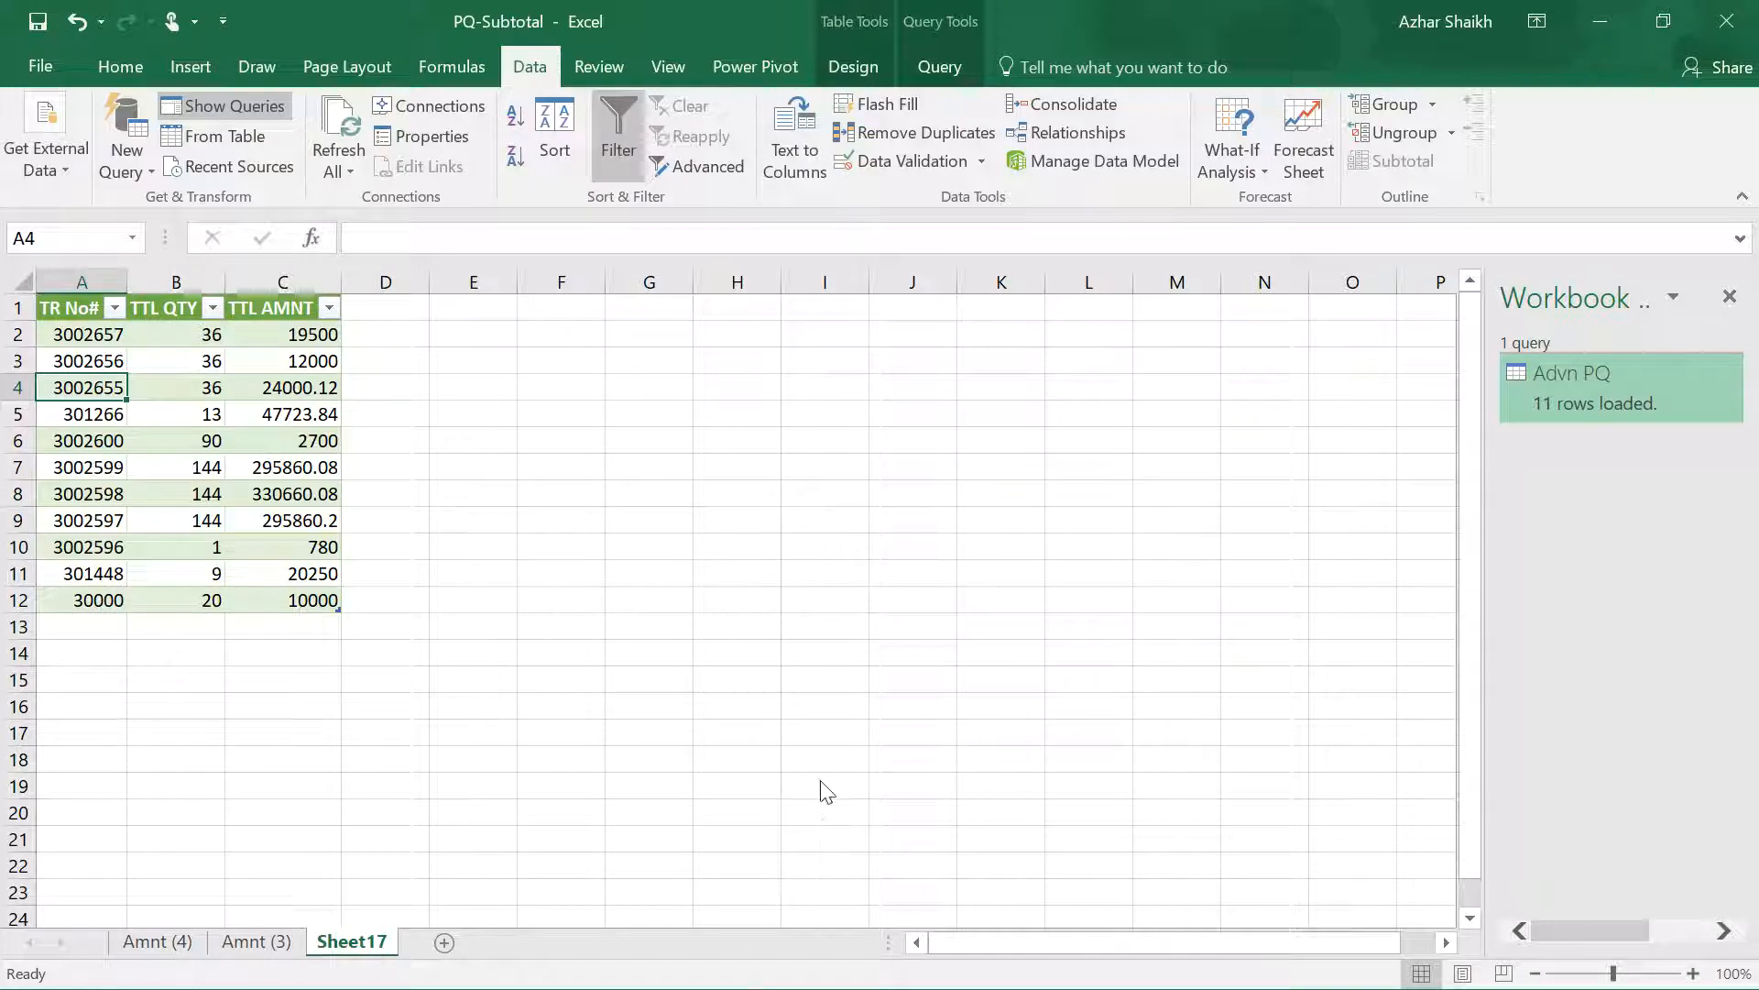
click(256, 941)
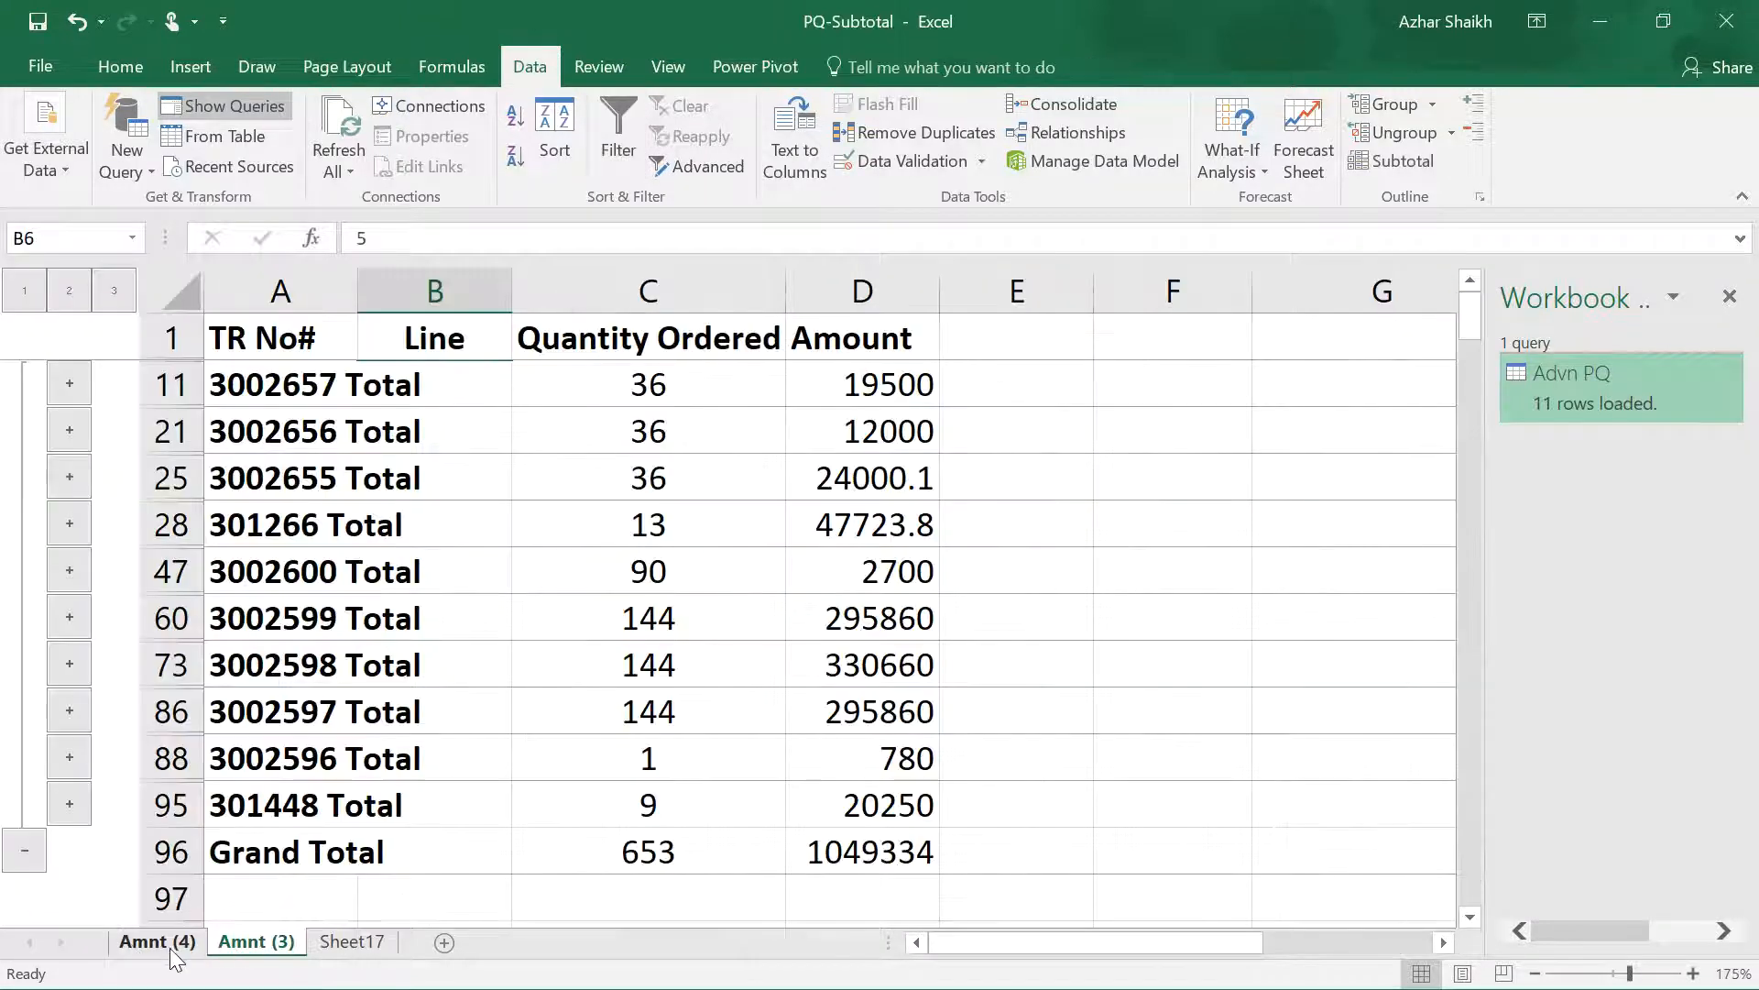
click(156, 941)
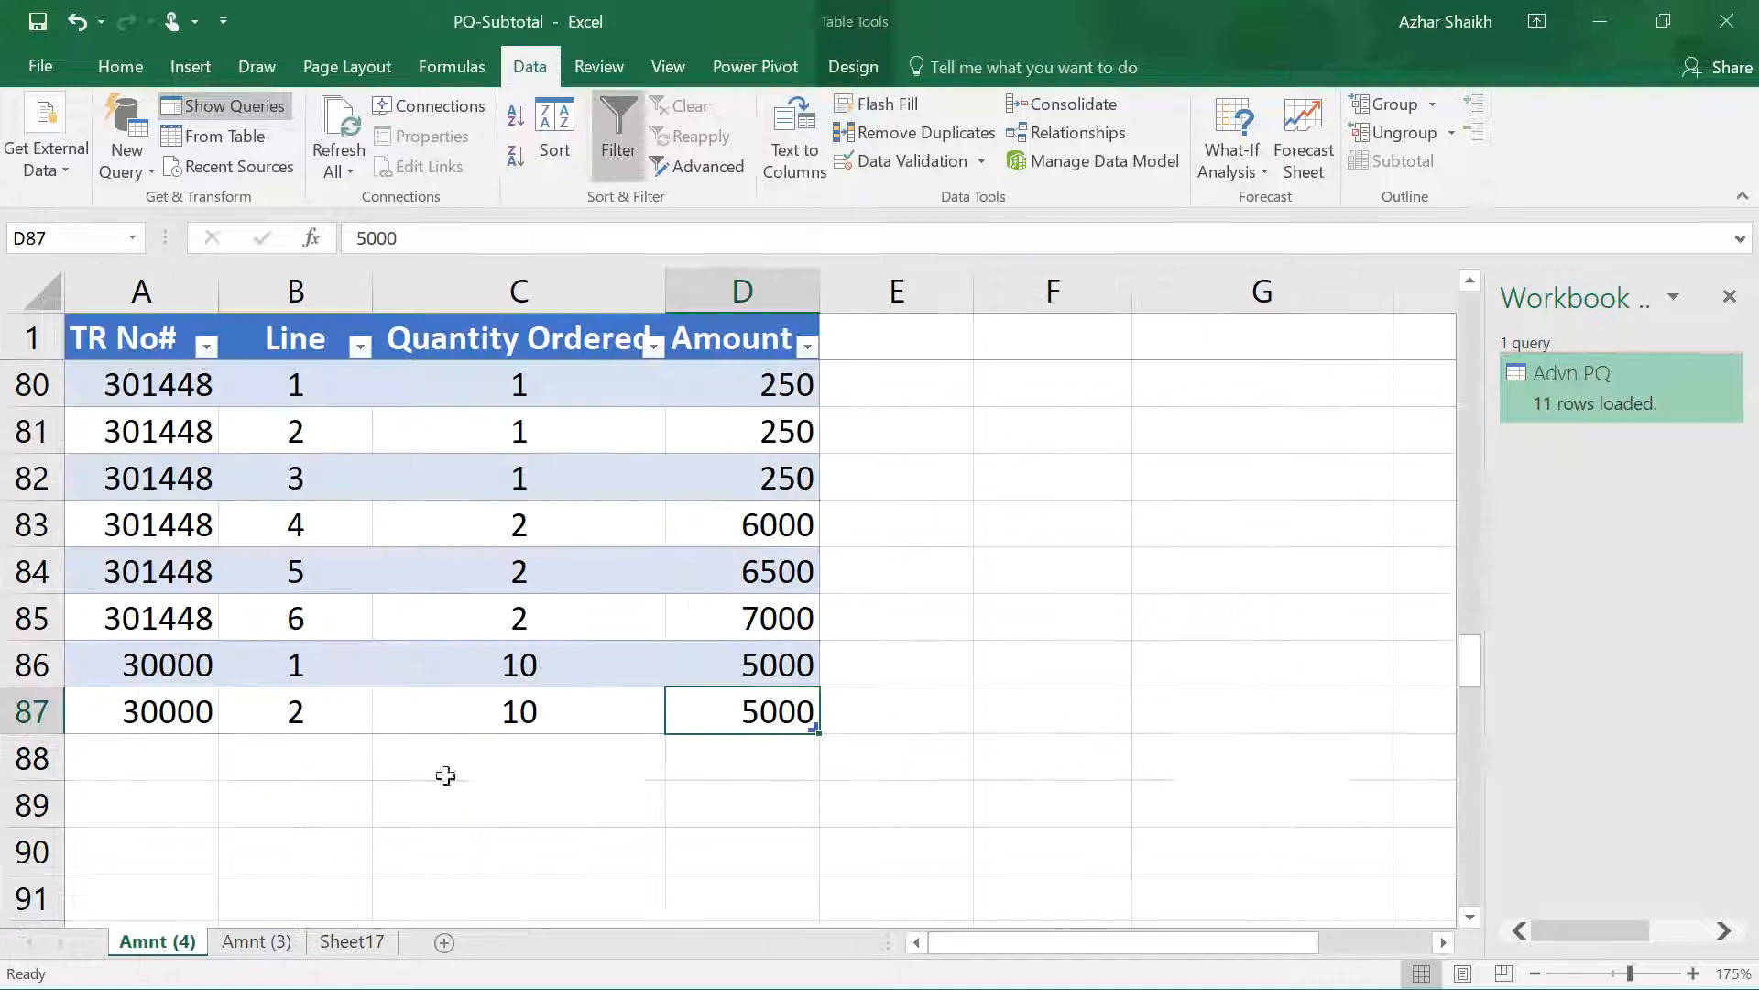